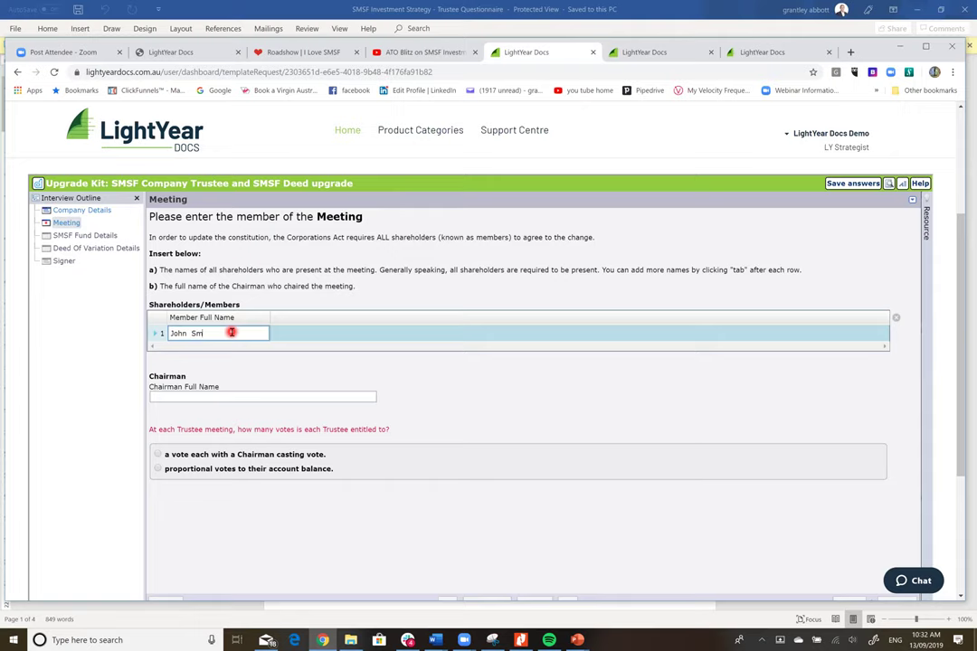
- Enter the two shareholder members' names and the chairman's full name
{"action": "type", "text": "ith"}
{"action": "key", "text": "Tab"}
{"action": "type", "text": "Judy Smith"}
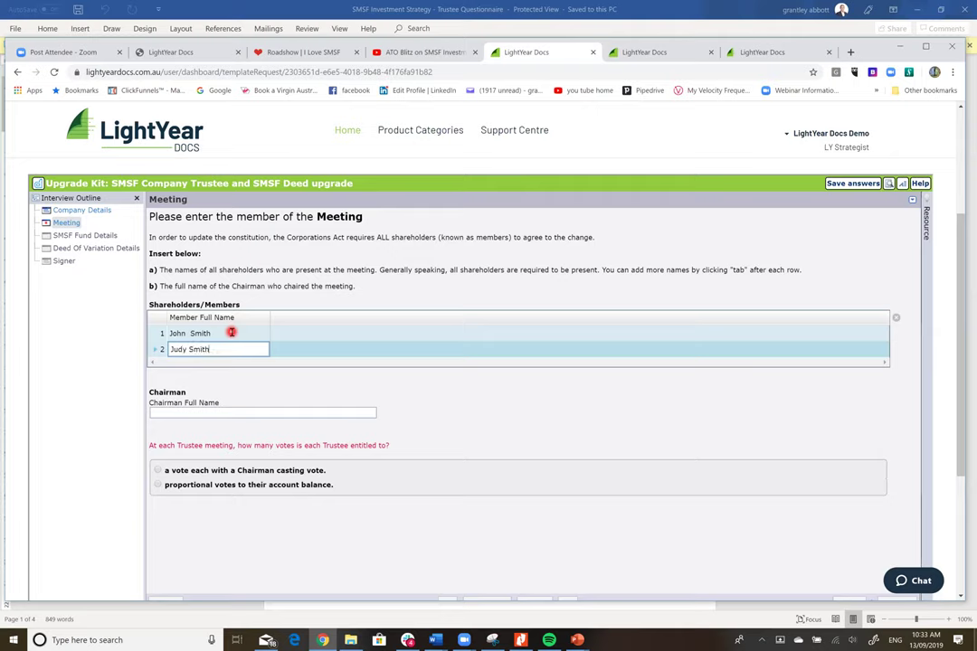
{"action": "left_click", "coordinate": [212, 413]}
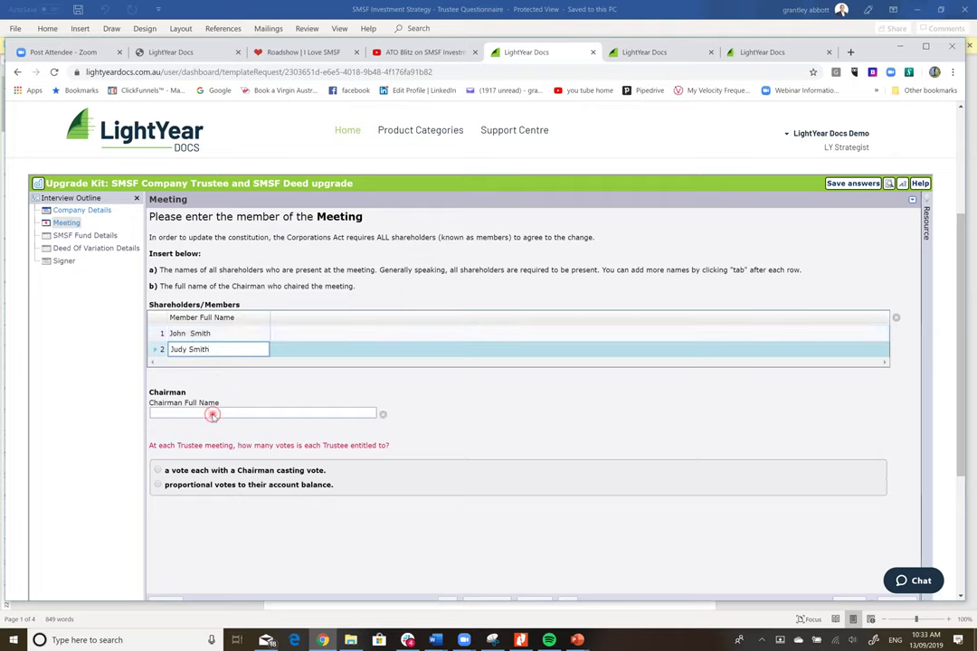
{"action": "type", "text": "John Smith"}
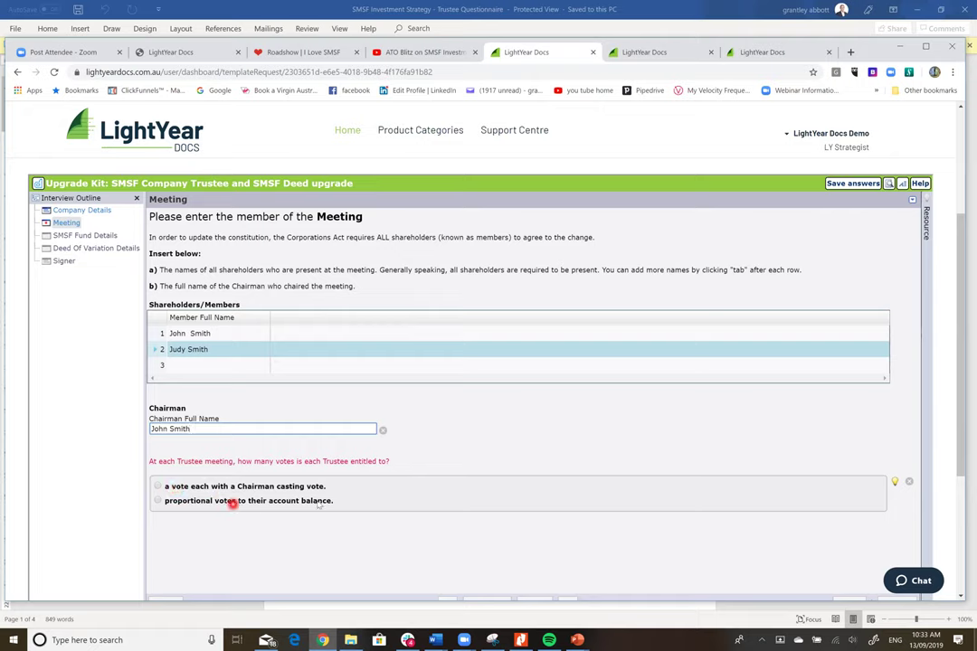
- Give each trustee votes proportional to their account balance
{"action": "left_click", "coordinate": [158, 500]}
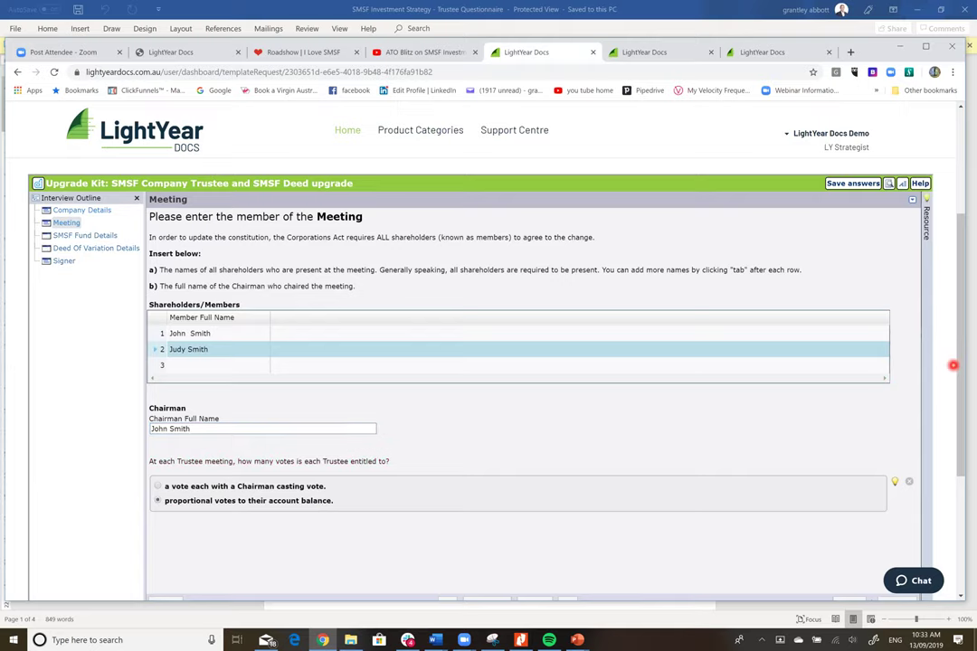
{"action": "left_click_drag", "start_coordinate": [966, 362], "coordinate": [962, 438]}
{"action": "scroll", "coordinate": [764, 501], "scroll_direction": "down", "scroll_amount": 2}
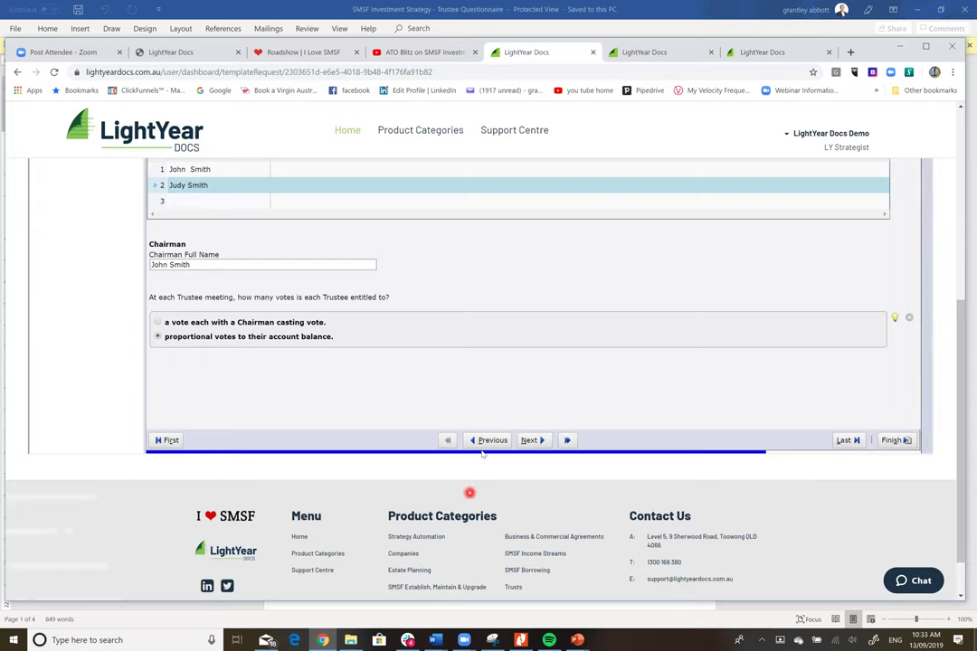
- Name the fund The Smith Family SMSF in New South Wales, rules changing 19/09/2019
{"action": "left_click", "coordinate": [529, 439]}
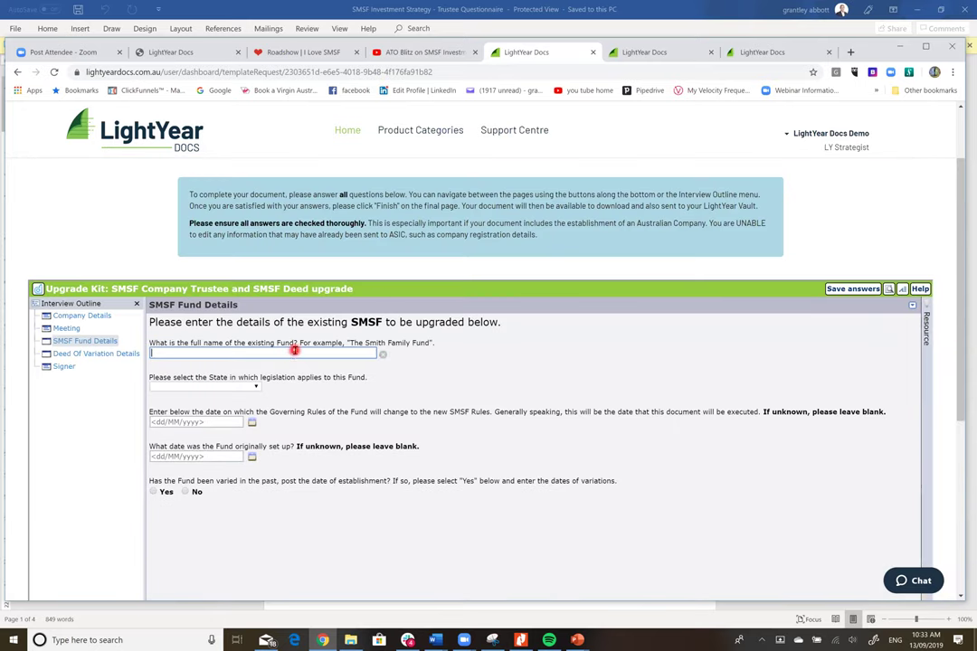
{"action": "type", "text": "The Smith Family SMSf"}
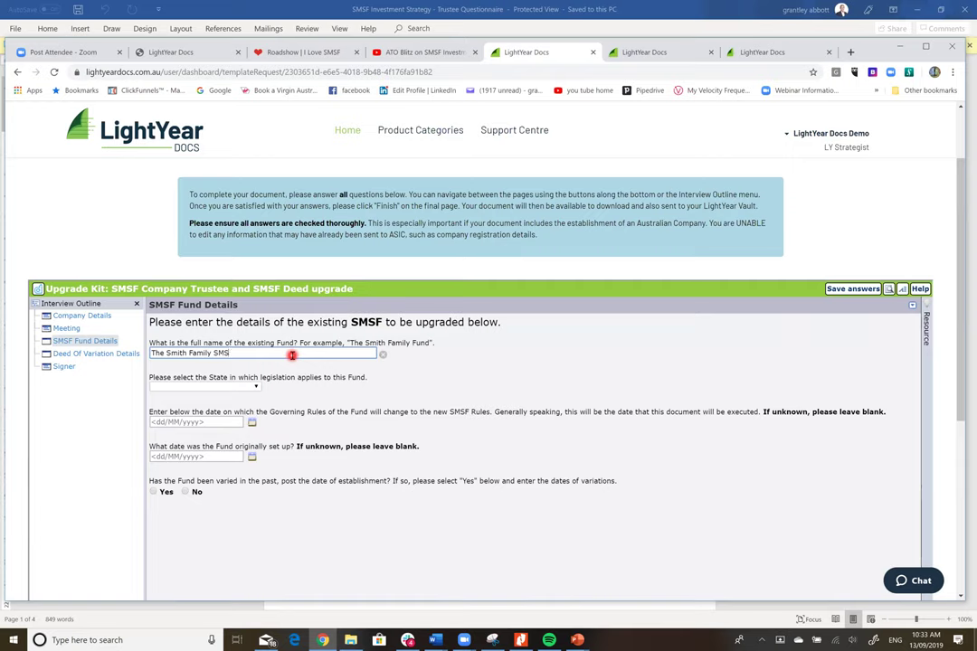
{"action": "left_click", "coordinate": [258, 387]}
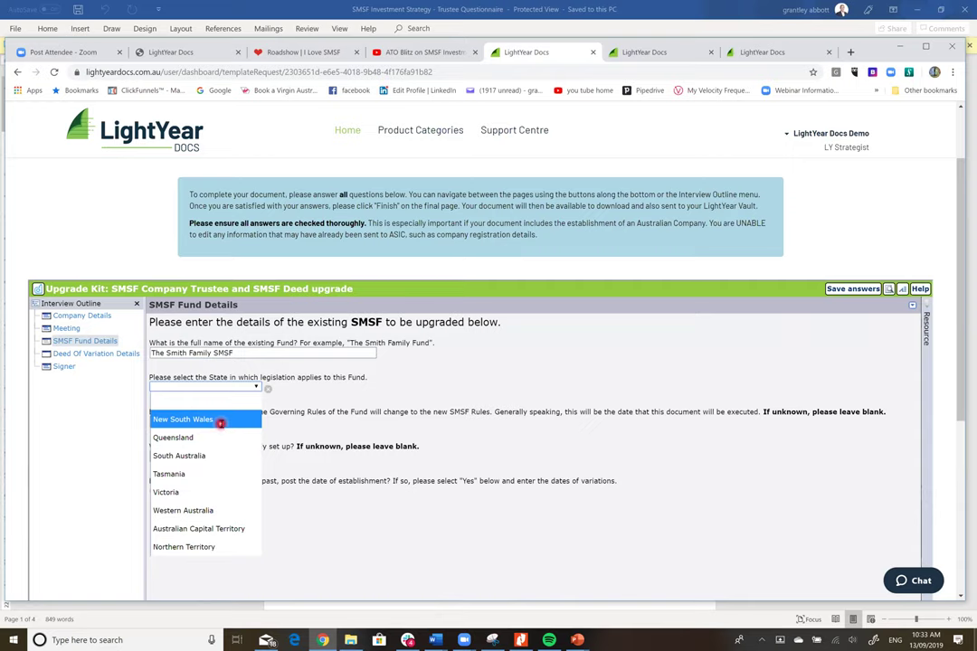
{"action": "left_click", "coordinate": [221, 421]}
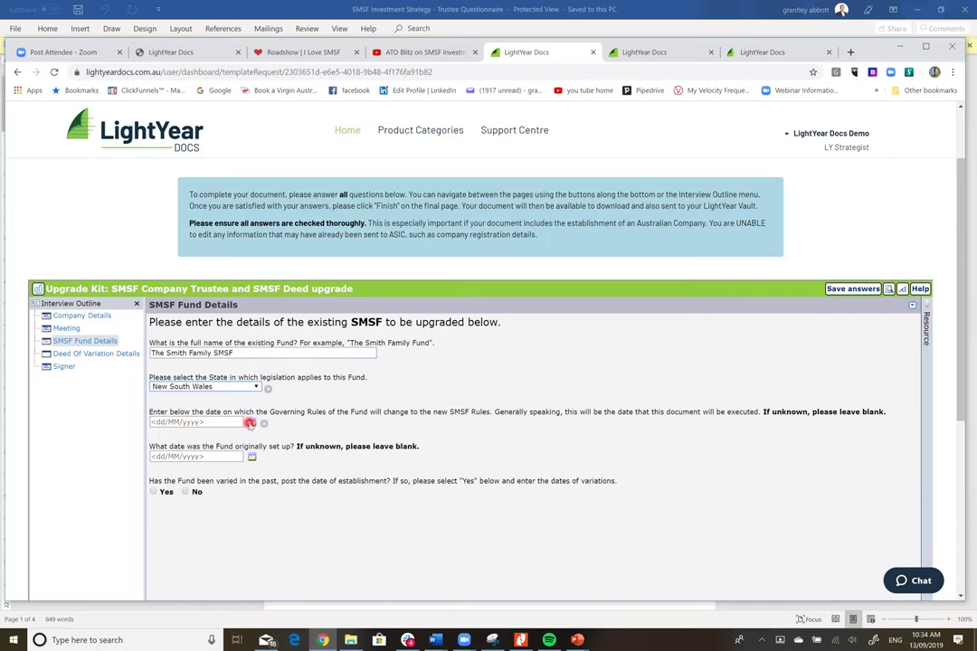
{"action": "left_click", "coordinate": [250, 424]}
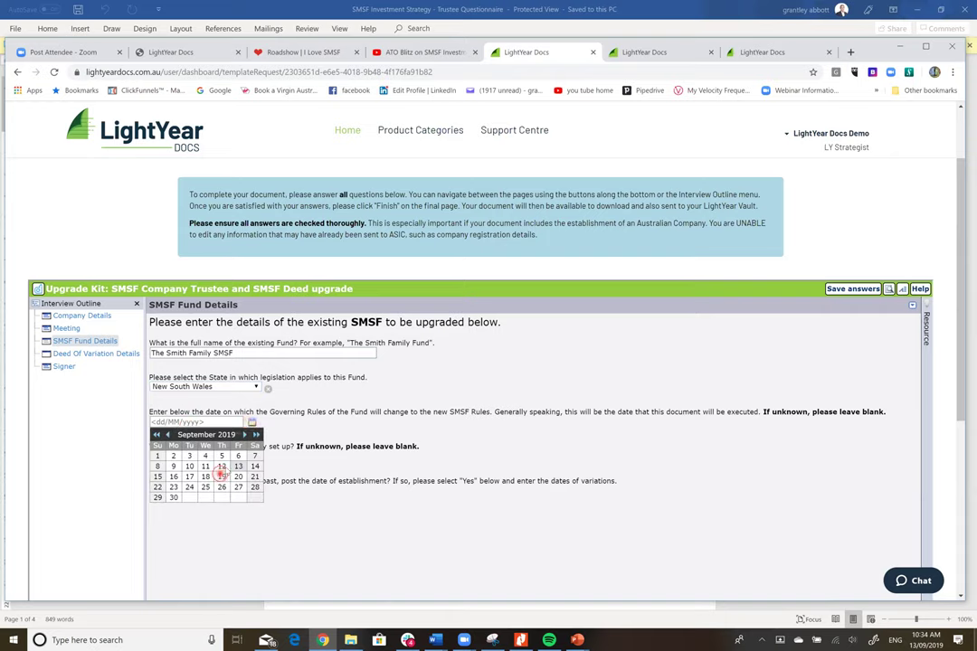
{"action": "left_click", "coordinate": [222, 476]}
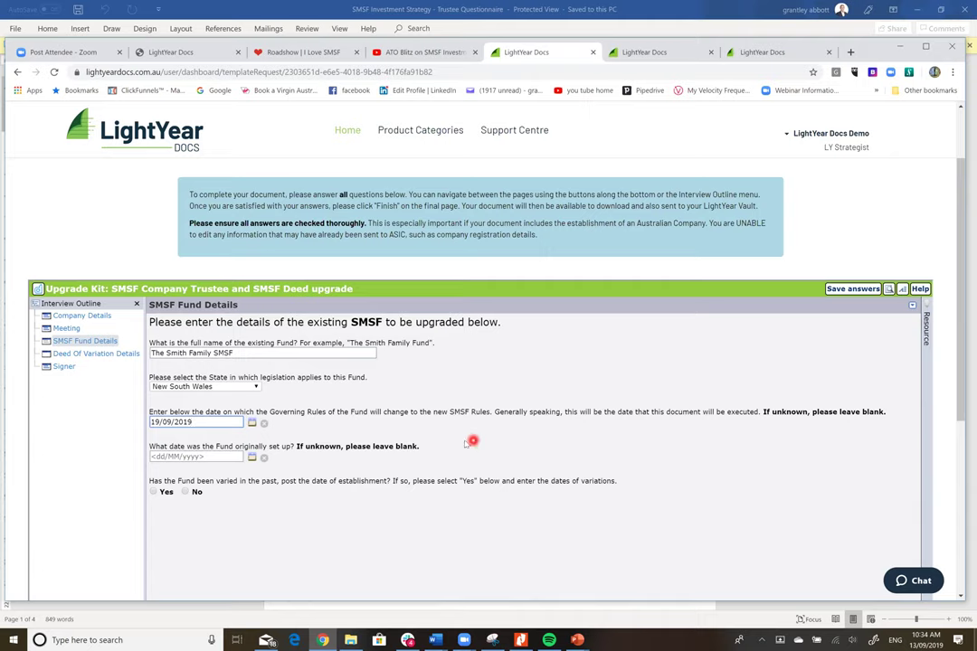
- Set the fund setup date to 01/07/2013 and add a previous variation dated 01/07/2017
{"action": "left_click", "coordinate": [163, 459]}
{"action": "type", "text": "0"}
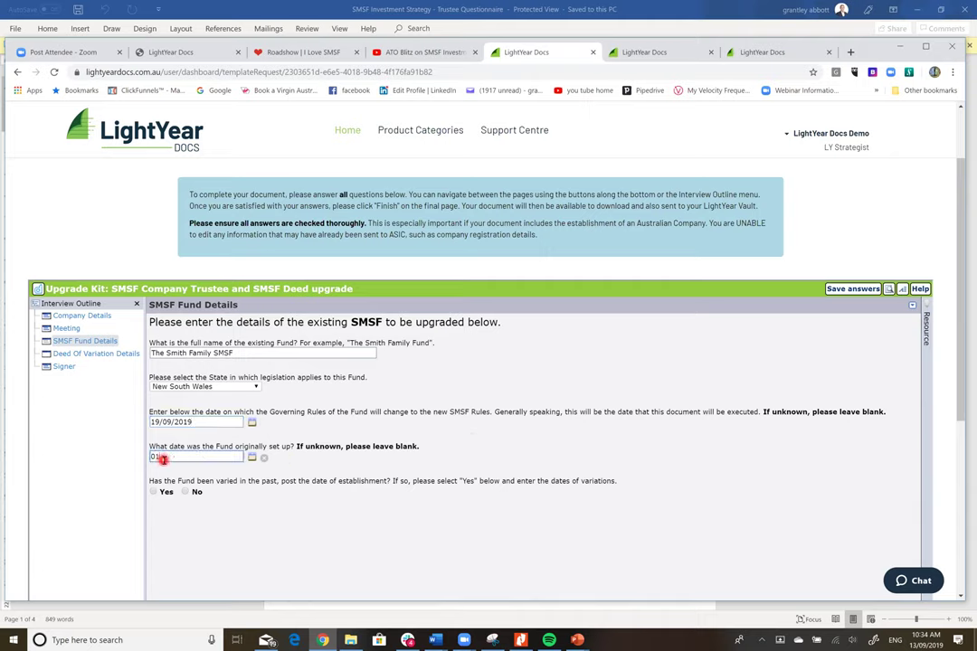
{"action": "type", "text": "1/07/2013"}
{"action": "left_click", "coordinate": [159, 493]}
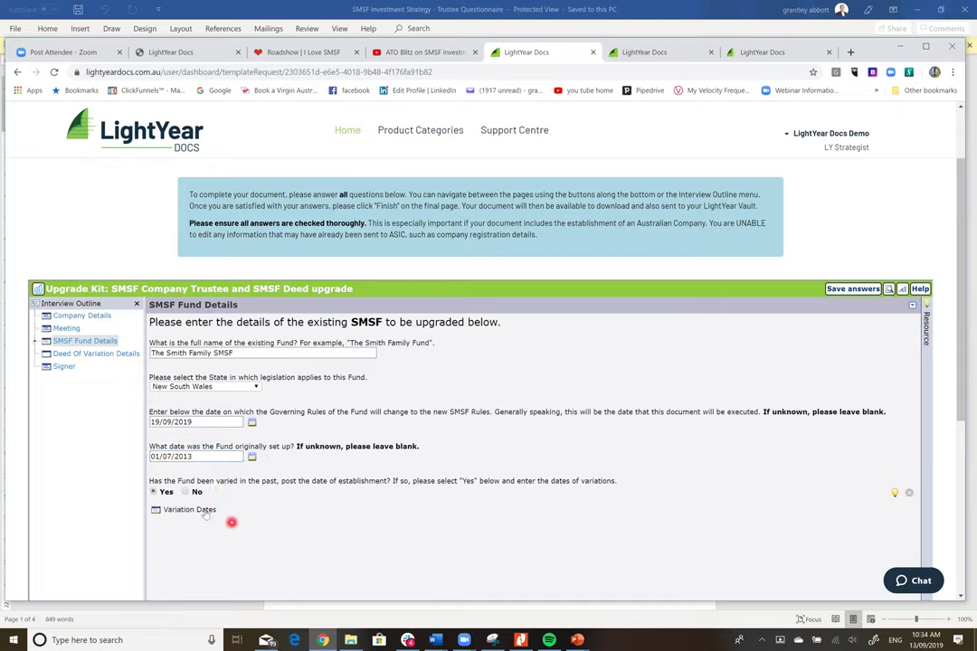
{"action": "left_click", "coordinate": [206, 510]}
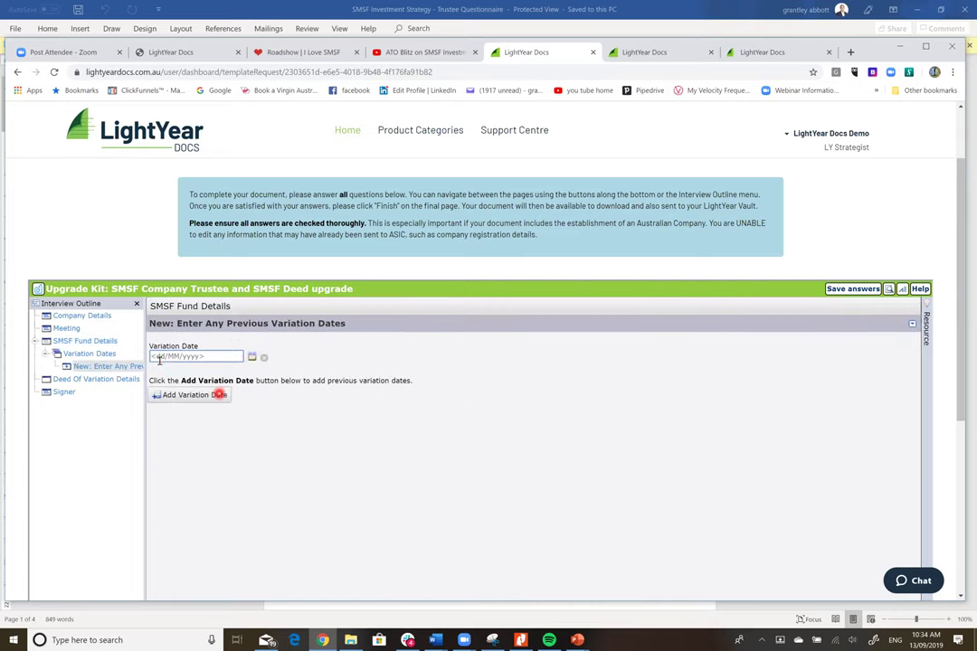
{"action": "type", "text": "01/07/2017"}
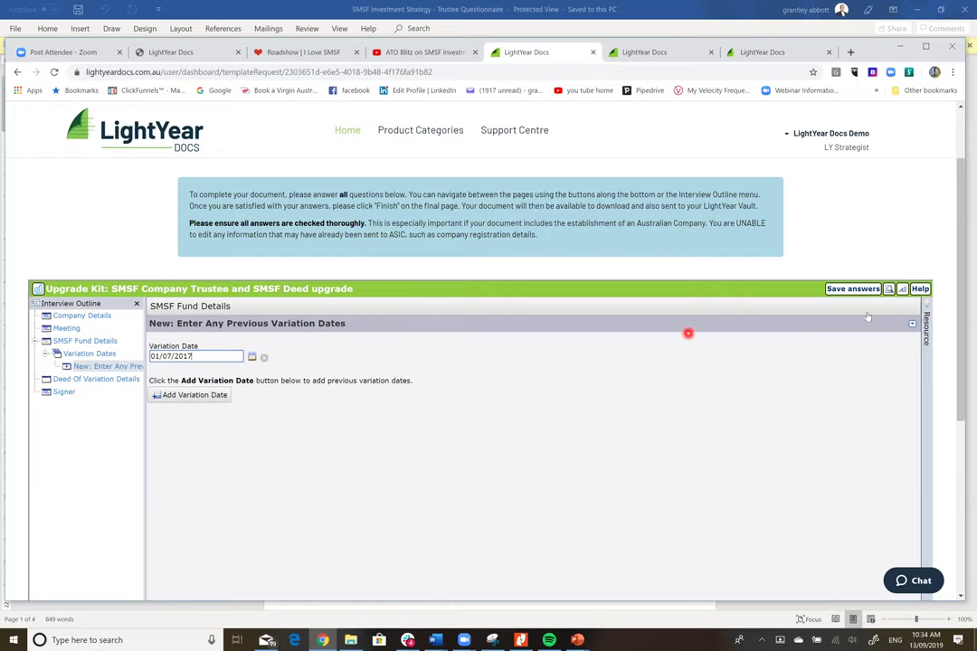
{"action": "left_click_drag", "start_coordinate": [961, 253], "coordinate": [908, 360]}
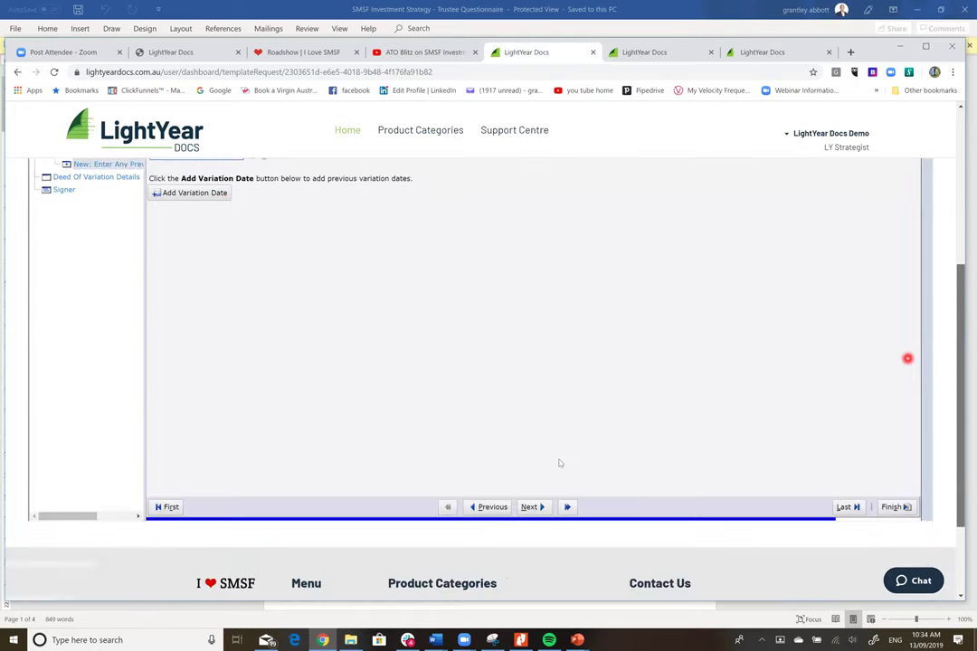
- Enter rule 141 as the variation rule number on the Deed of Variation page
{"action": "left_click", "coordinate": [531, 506]}
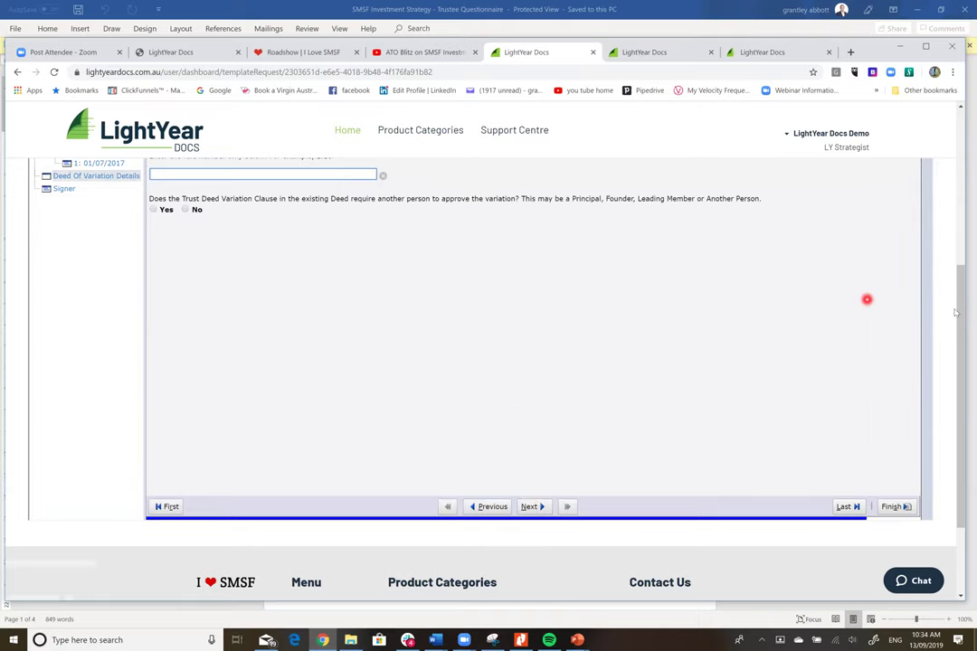
{"action": "left_click_drag", "start_coordinate": [955, 304], "coordinate": [957, 228]}
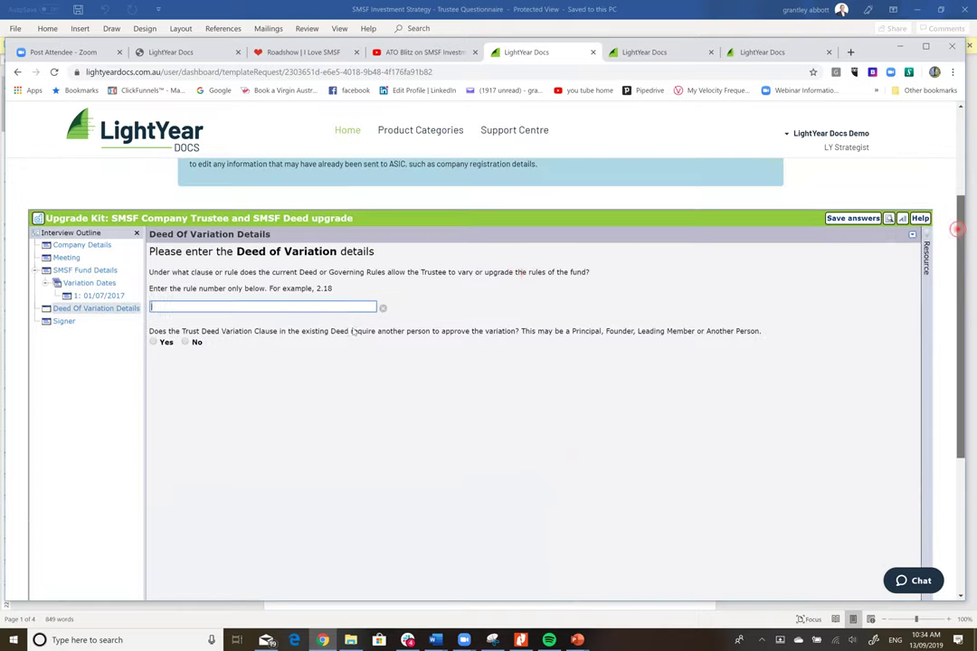
{"action": "left_click", "coordinate": [312, 322]}
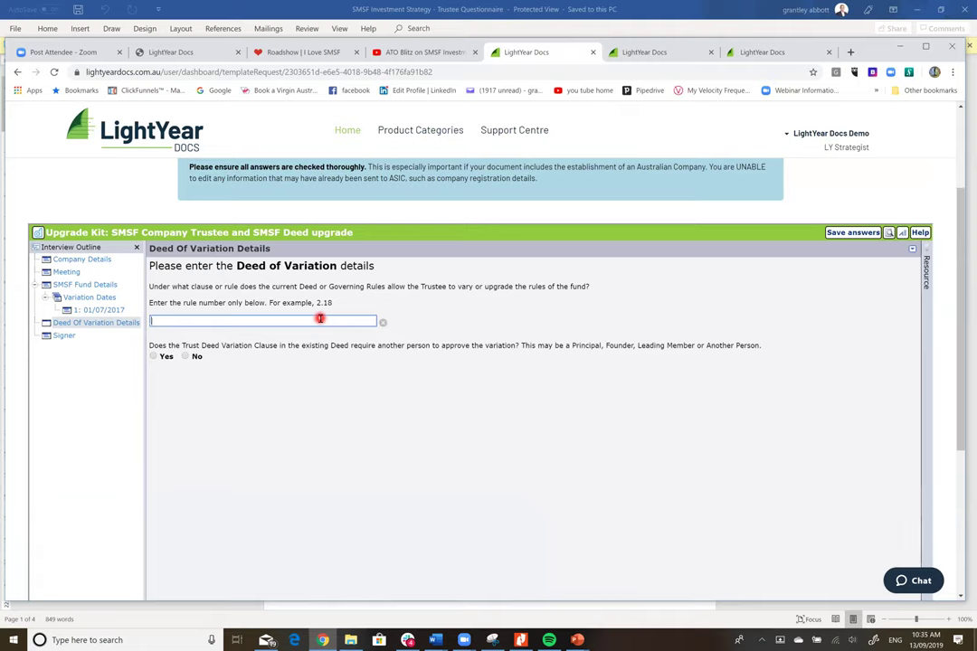
{"action": "type", "text": "182"}
{"action": "key", "text": "BackSpace"}
{"action": "key", "text": "BackSpace"}
- Answer that no other person must approve the variation
{"action": "left_click", "coordinate": [154, 357]}
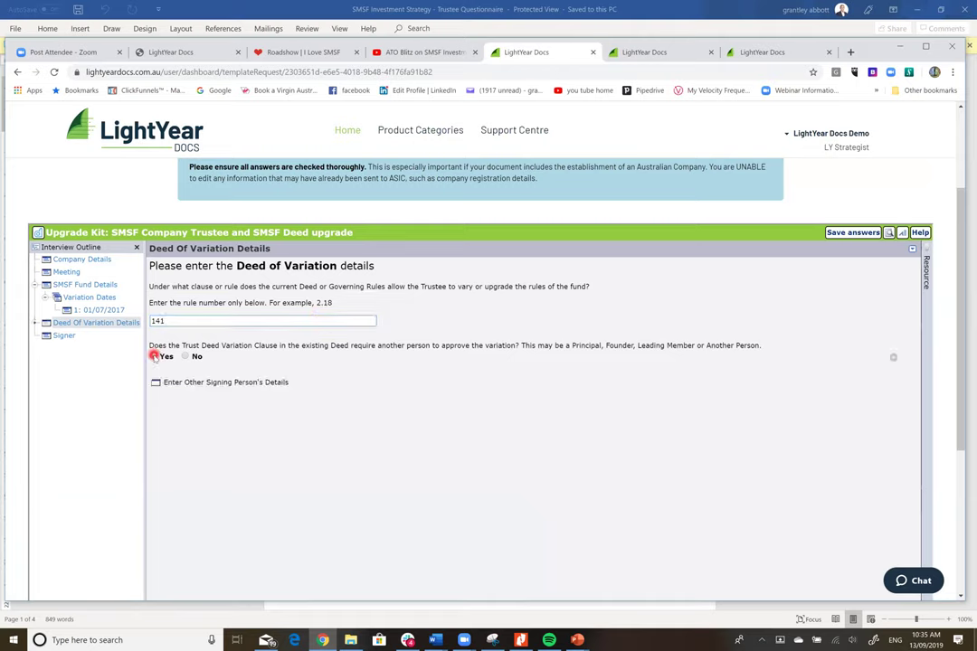
{"action": "left_click", "coordinate": [212, 383]}
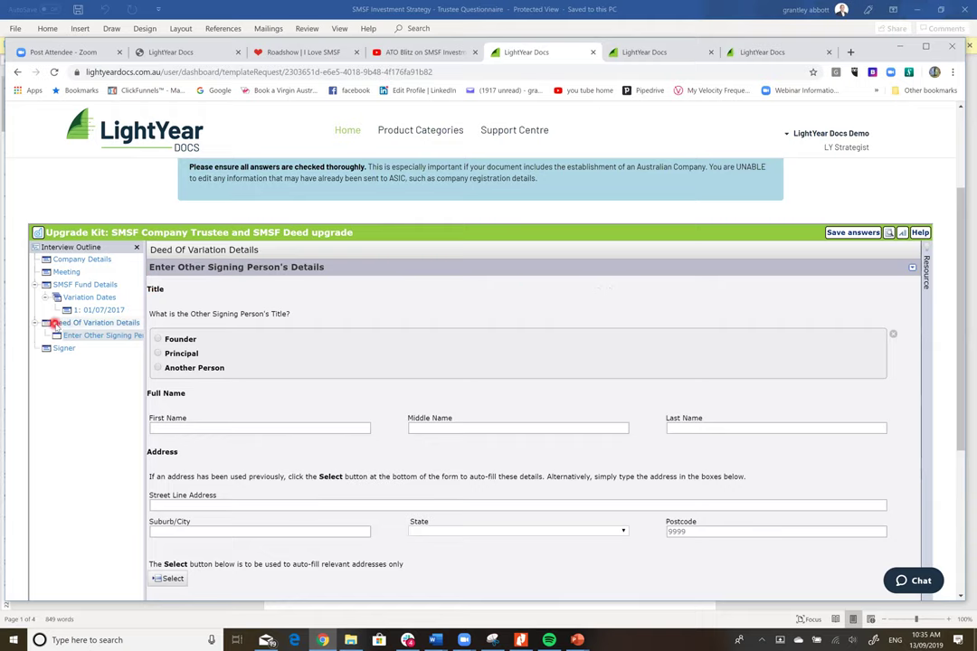
{"action": "left_click", "coordinate": [54, 323]}
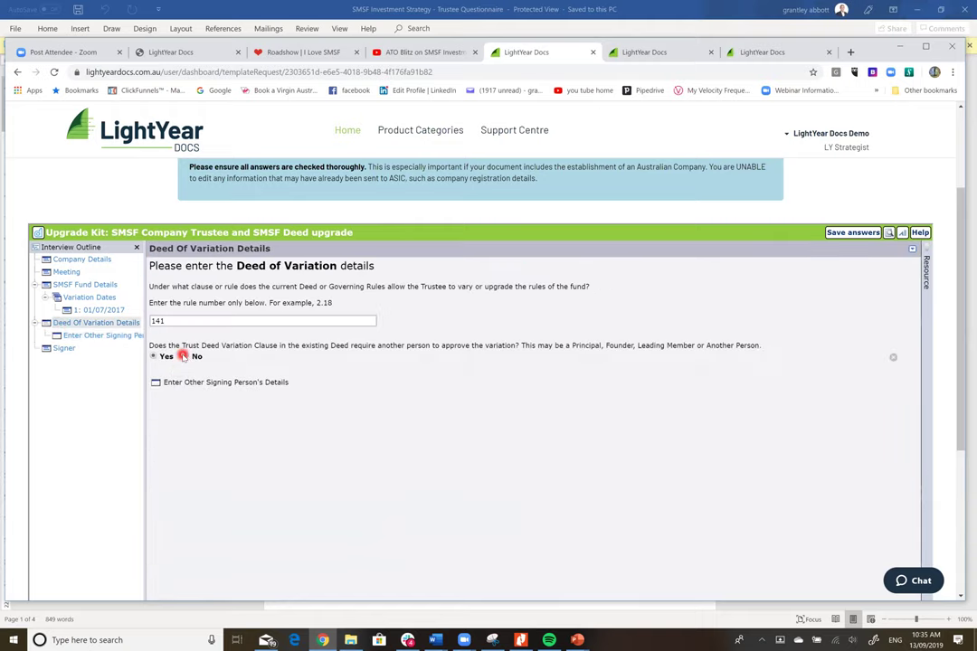
{"action": "left_click", "coordinate": [184, 356]}
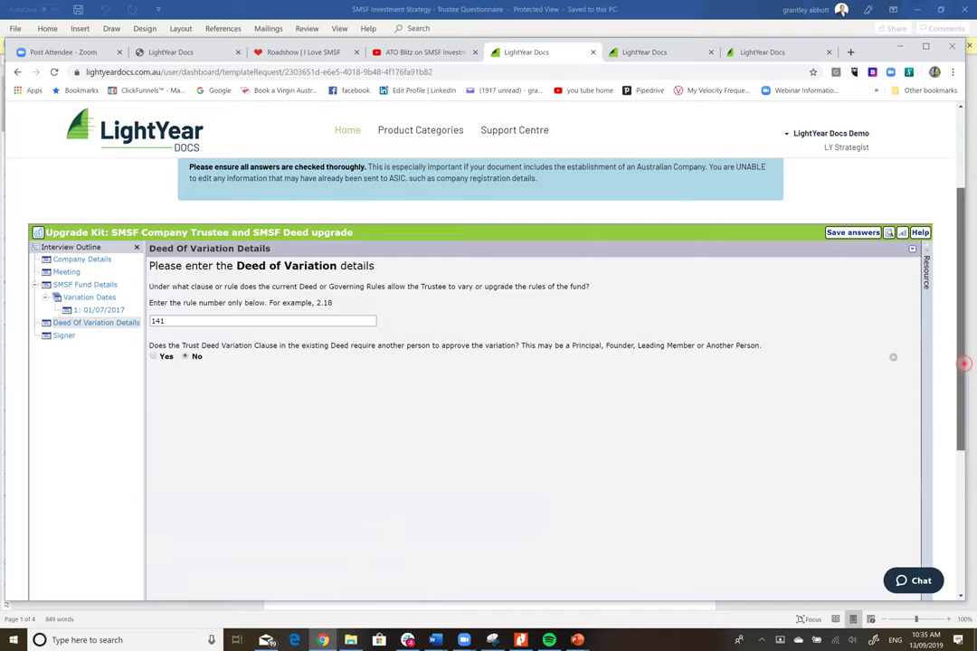
{"action": "scroll", "coordinate": [489, 362], "scroll_direction": "down", "scroll_amount": 3}
{"action": "scroll", "coordinate": [638, 439], "scroll_direction": "down", "scroll_amount": 1}
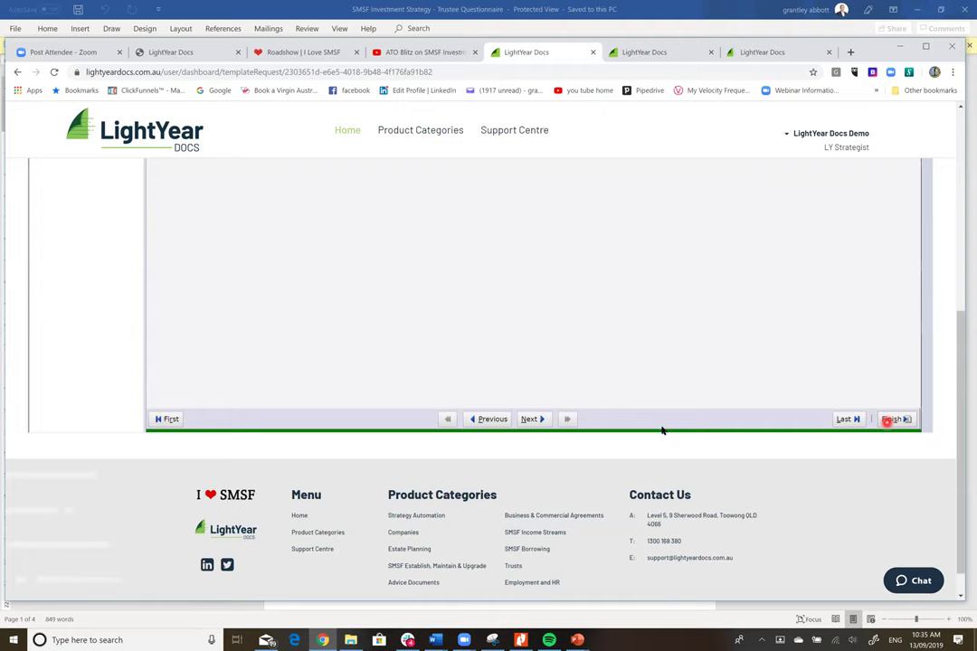
- Finish the interview, then download and open the SMSF Company Trustee and SMSF Deed upgrade PDF
{"action": "left_click", "coordinate": [539, 419]}
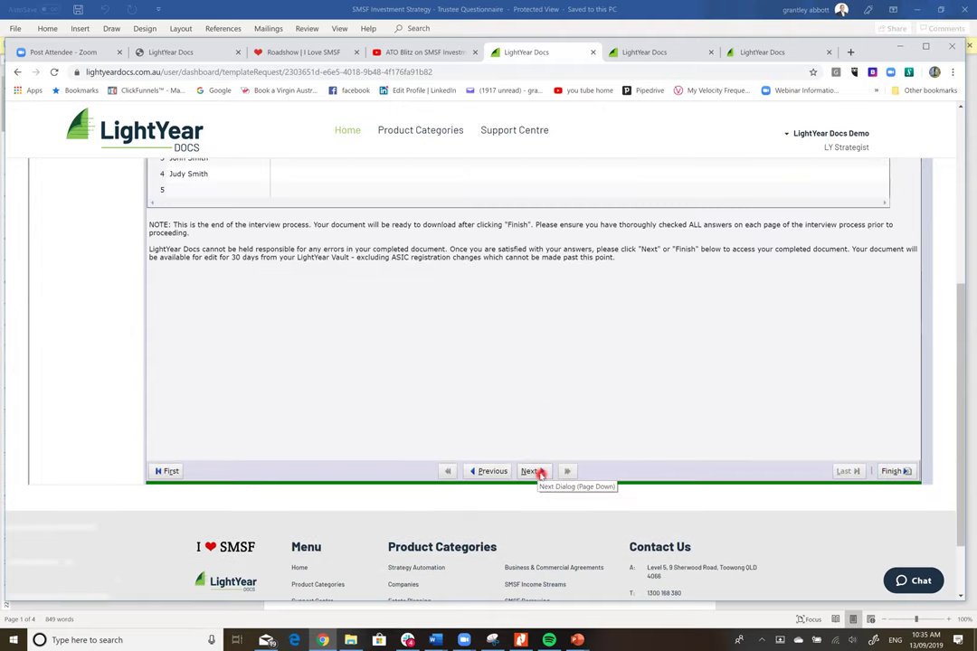
{"action": "left_click", "coordinate": [536, 472]}
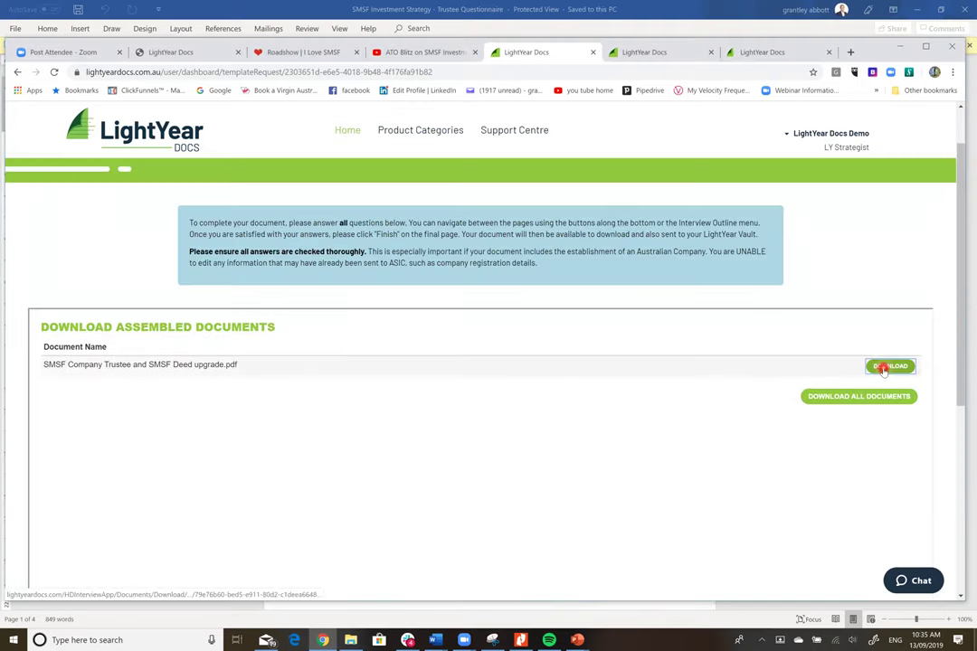
{"action": "left_click", "coordinate": [883, 370]}
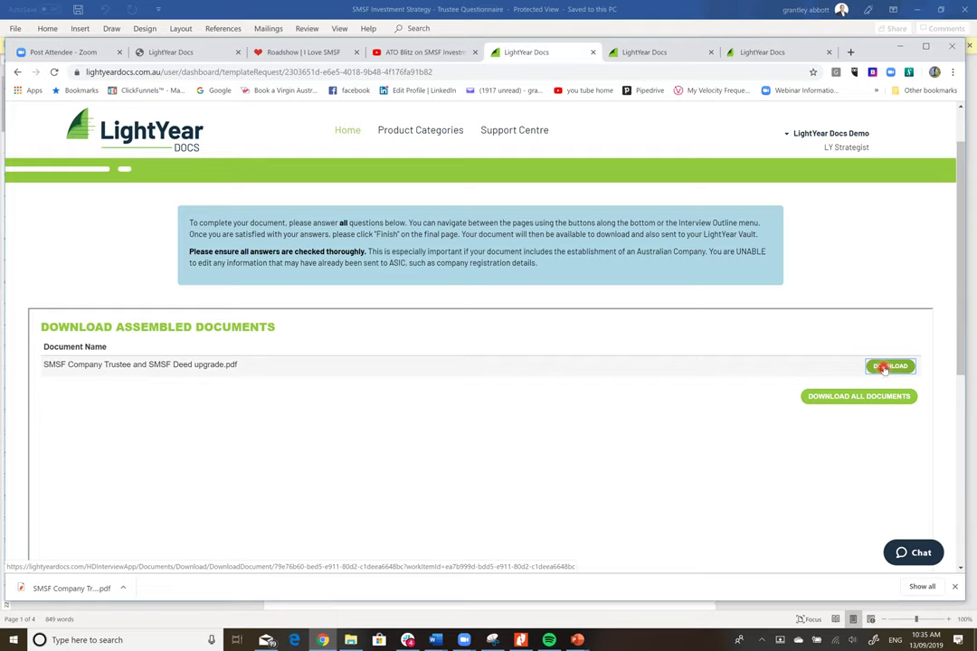
{"action": "left_click", "coordinate": [90, 589]}
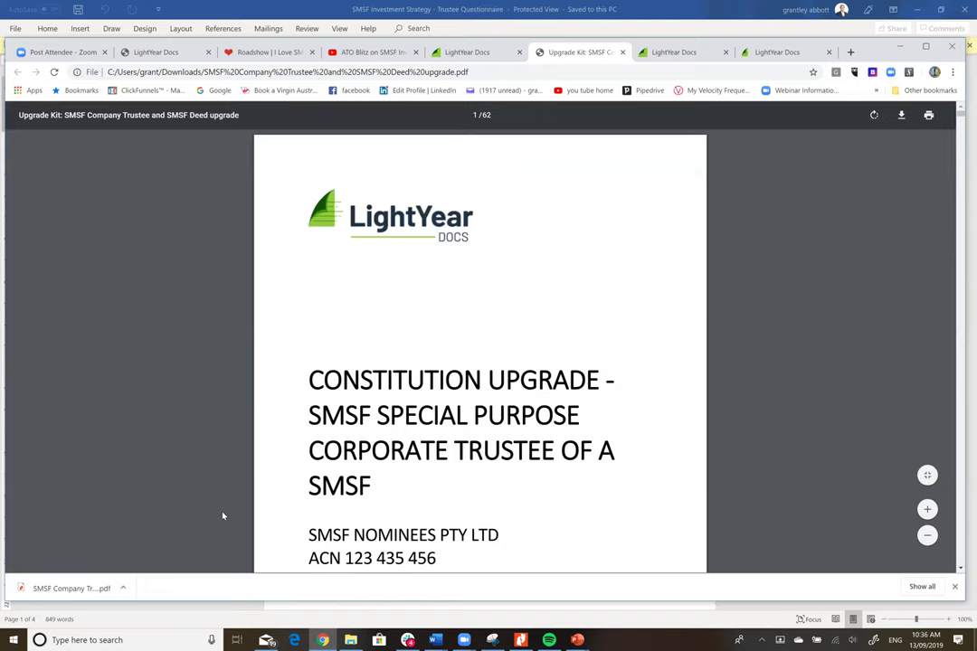
- Scroll through the 62-page Constitution Upgrade PDF and return to its first page
{"action": "left_click", "coordinate": [698, 355]}
{"action": "scroll", "coordinate": [699, 355], "scroll_direction": "down", "scroll_amount": 2}
{"action": "scroll", "coordinate": [699, 355], "scroll_direction": "down", "scroll_amount": 5}
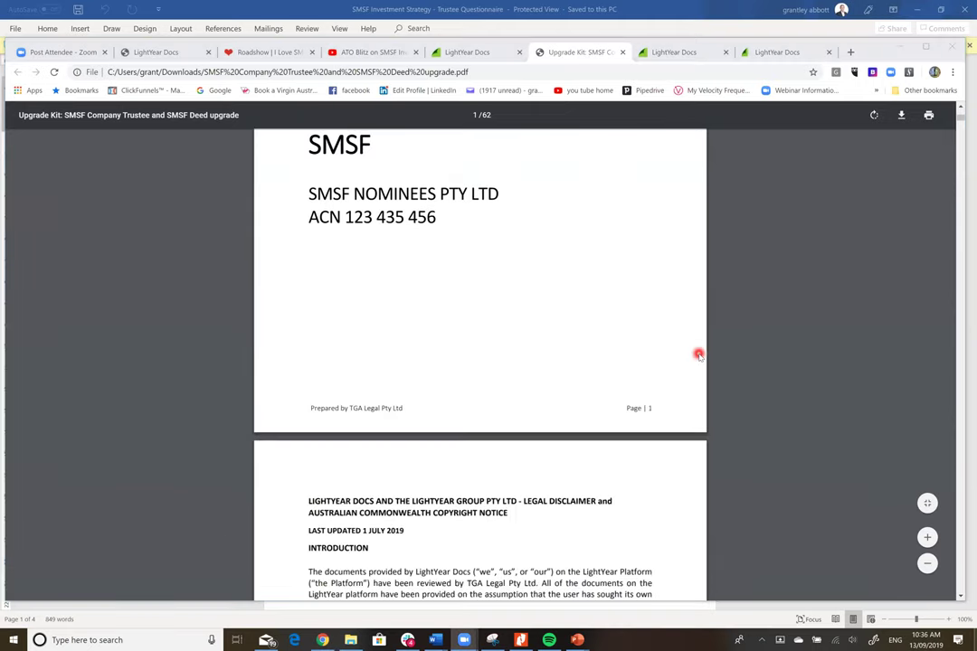
{"action": "scroll", "coordinate": [698, 352], "scroll_direction": "down", "scroll_amount": 8}
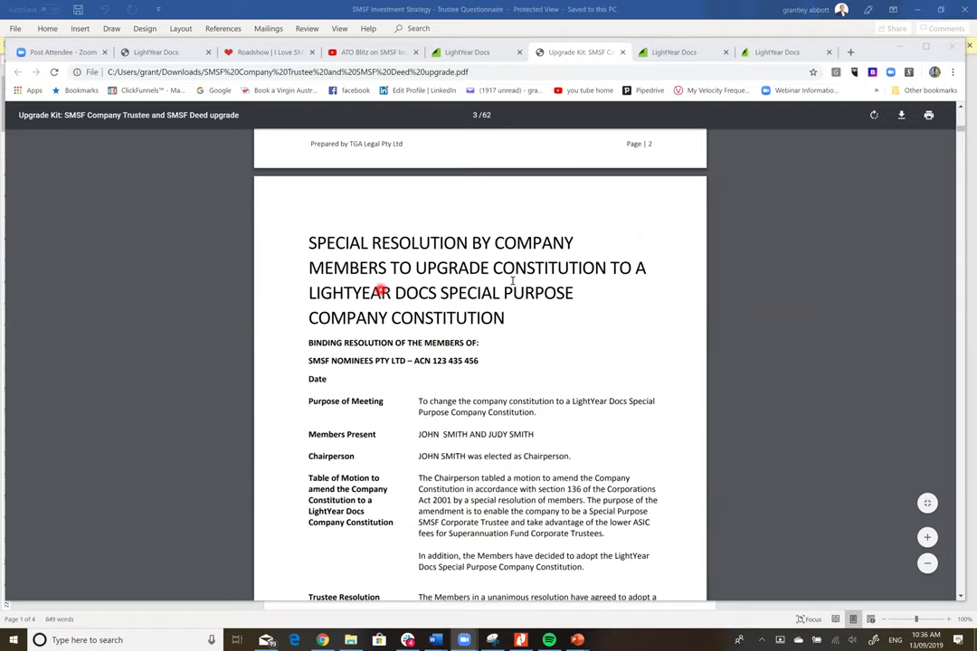
{"action": "scroll", "coordinate": [683, 251], "scroll_direction": "down", "scroll_amount": 1}
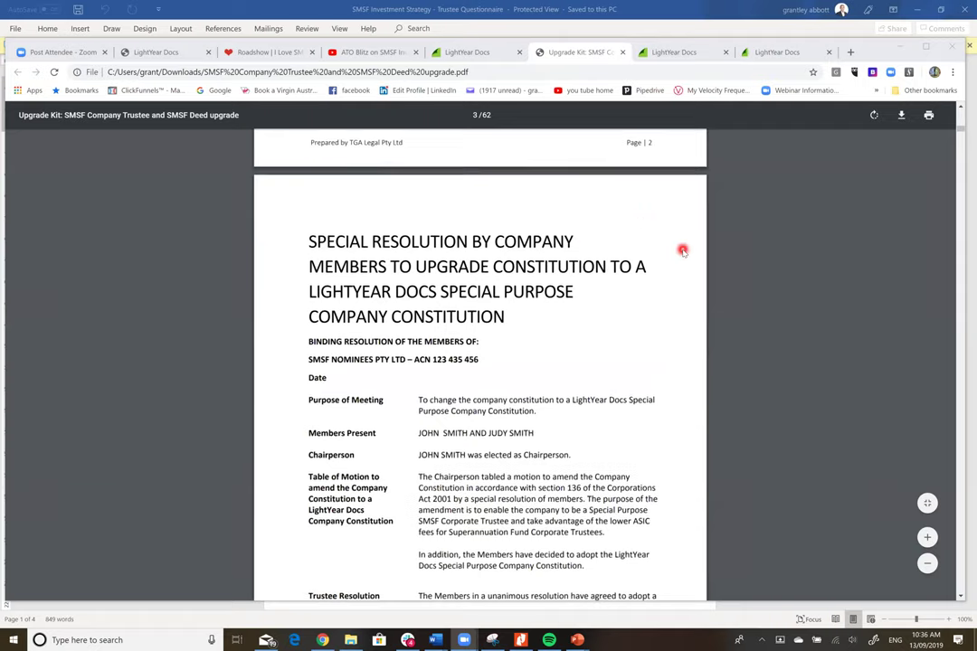
{"action": "scroll", "coordinate": [678, 257], "scroll_direction": "down", "scroll_amount": 2}
{"action": "scroll", "coordinate": [651, 308], "scroll_direction": "down", "scroll_amount": 1}
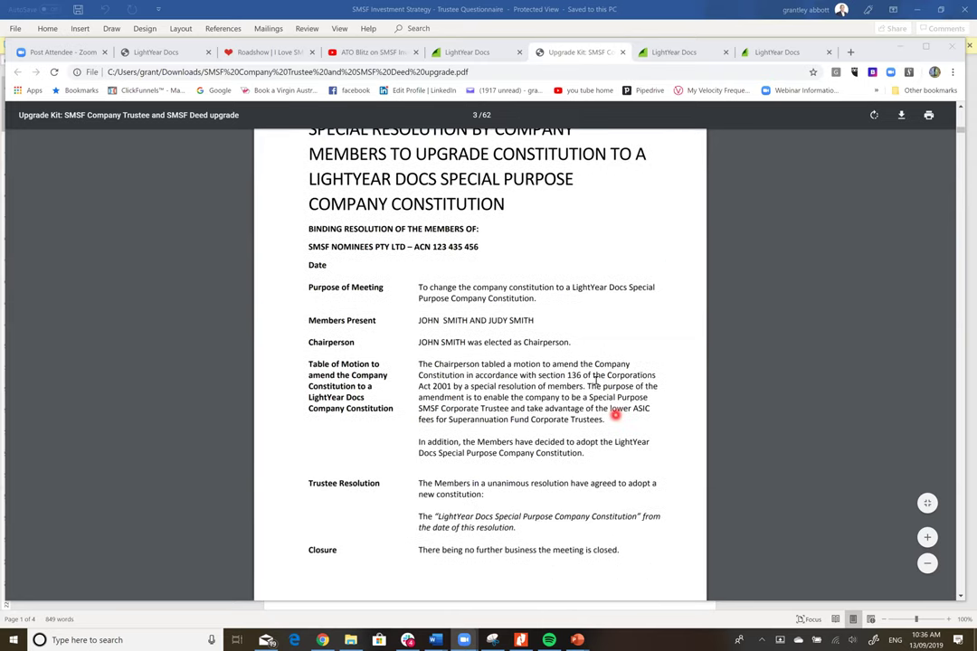
{"action": "scroll", "coordinate": [672, 356], "scroll_direction": "down", "scroll_amount": 2}
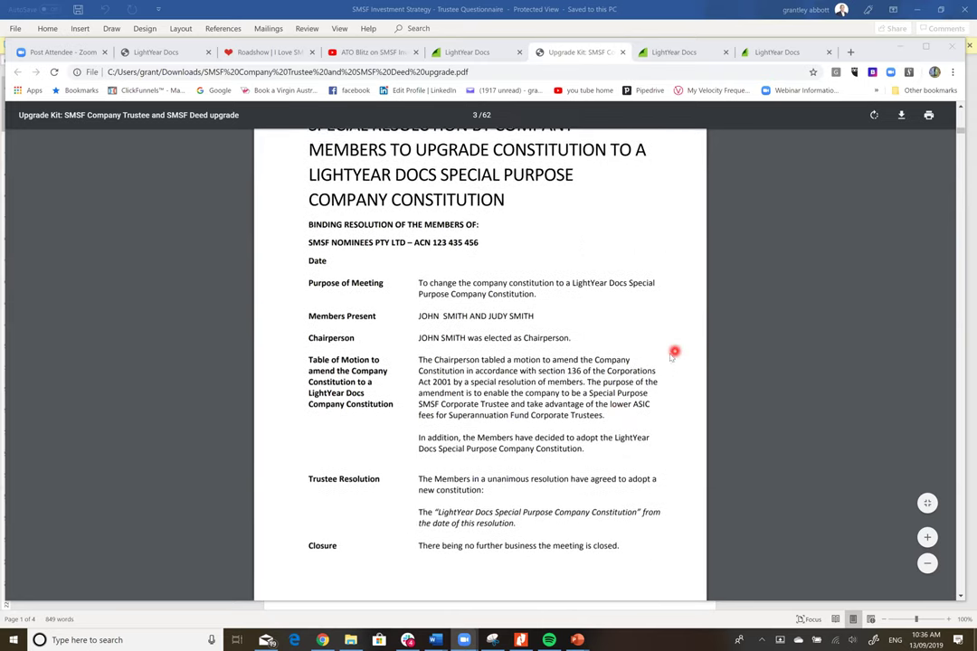
{"action": "scroll", "coordinate": [581, 399], "scroll_direction": "up", "scroll_amount": 1}
{"action": "scroll", "coordinate": [685, 414], "scroll_direction": "down", "scroll_amount": 1}
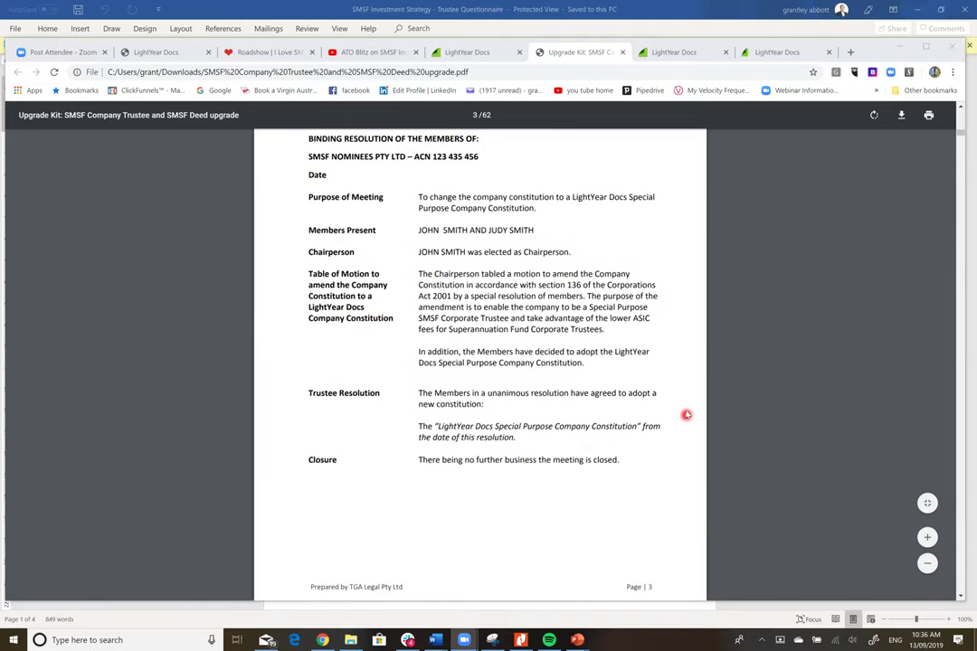
{"action": "scroll", "coordinate": [685, 412], "scroll_direction": "down", "scroll_amount": 3}
{"action": "scroll", "coordinate": [686, 412], "scroll_direction": "down", "scroll_amount": 10}
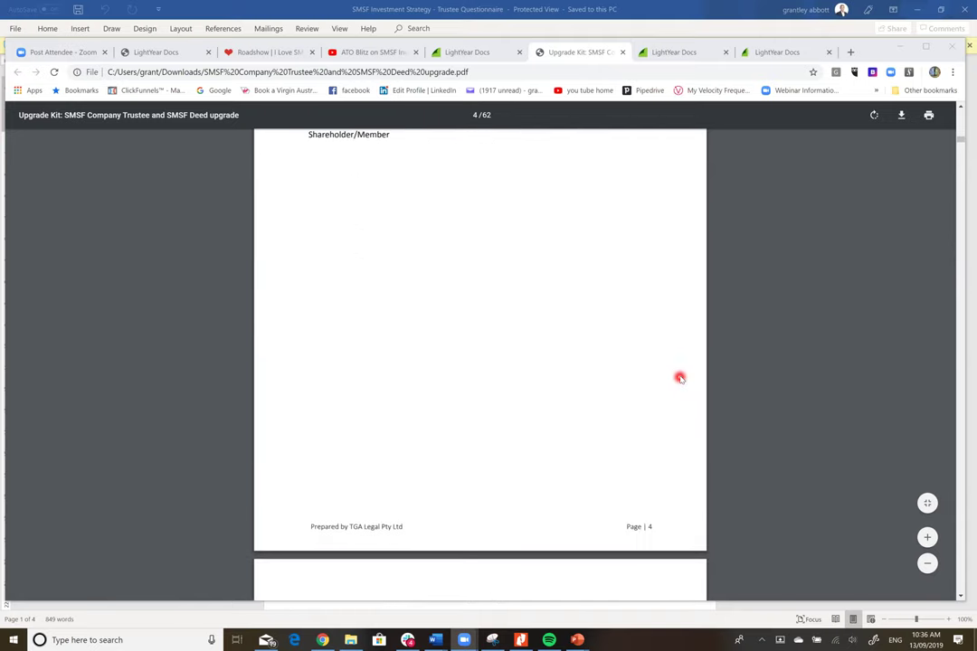
{"action": "scroll", "coordinate": [680, 377], "scroll_direction": "down", "scroll_amount": 10}
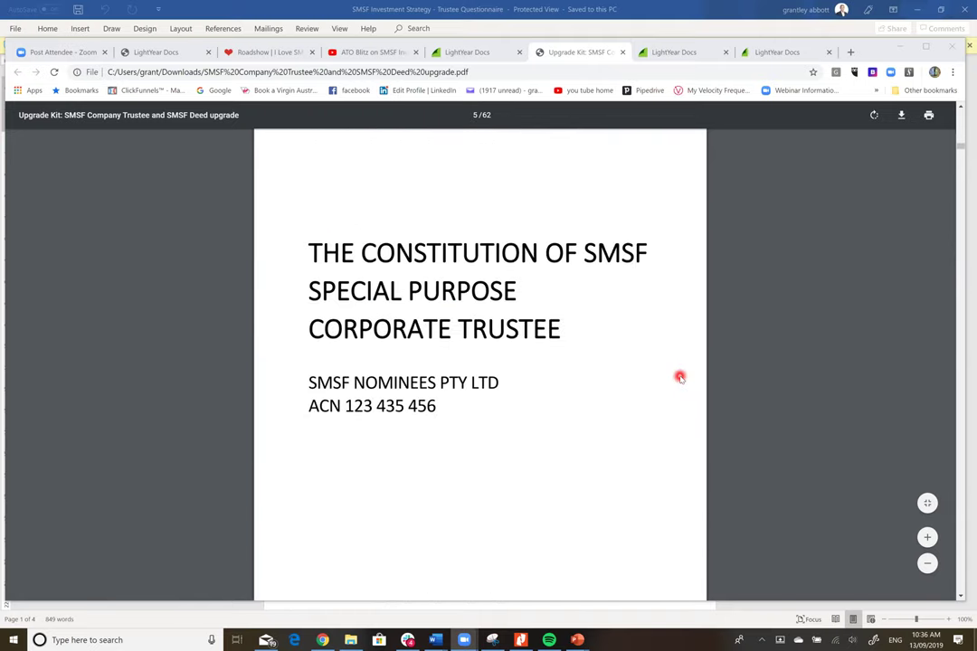
{"action": "scroll", "coordinate": [680, 377], "scroll_direction": "down", "scroll_amount": 10}
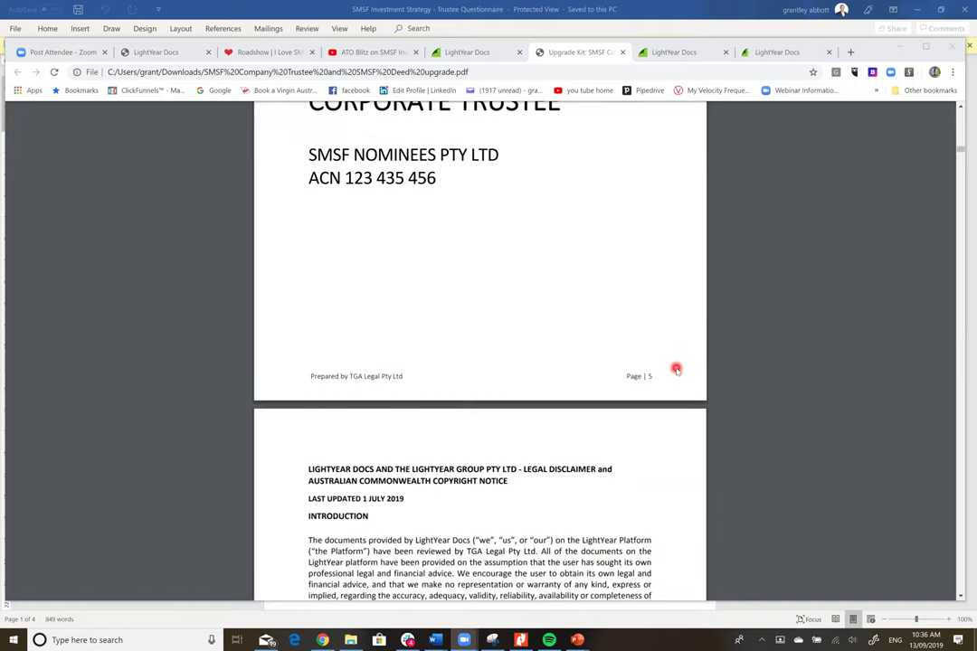
{"action": "scroll", "coordinate": [676, 369], "scroll_direction": "down", "scroll_amount": 15}
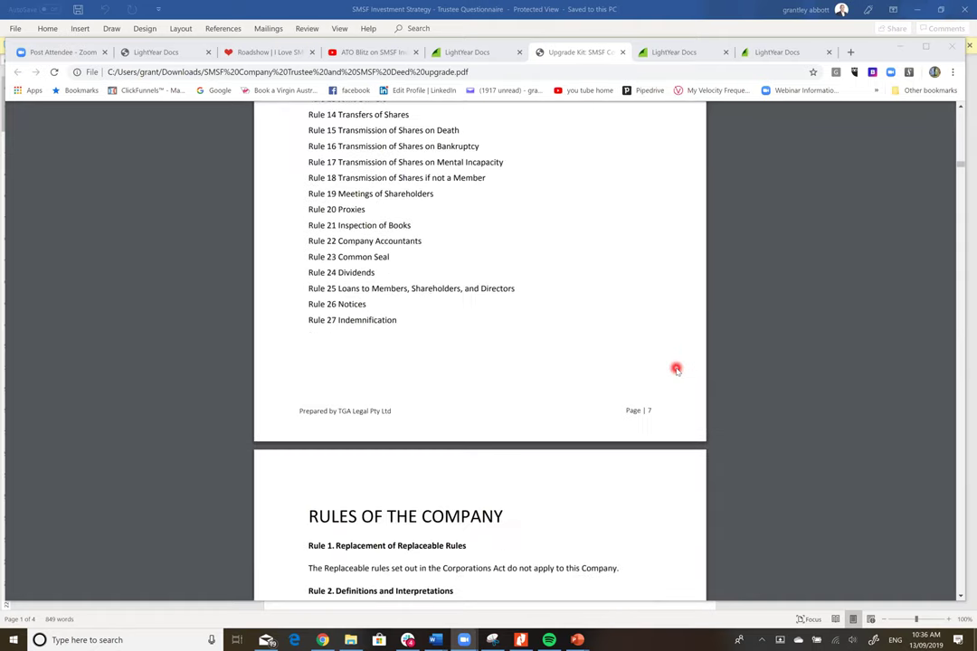
{"action": "scroll", "coordinate": [675, 368], "scroll_direction": "down", "scroll_amount": 9}
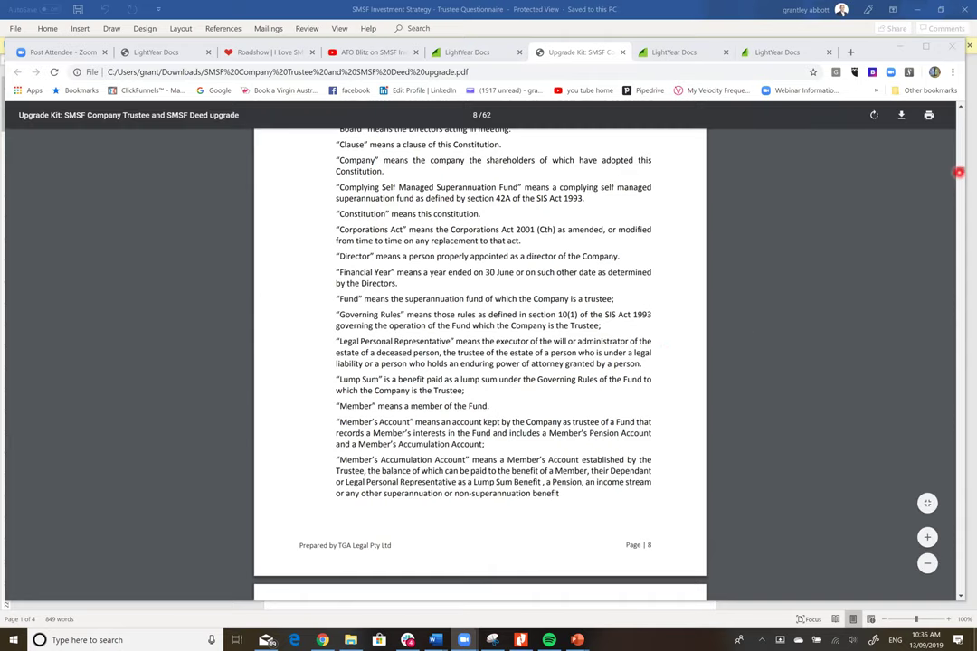
{"action": "left_click_drag", "start_coordinate": [961, 169], "coordinate": [959, 239]}
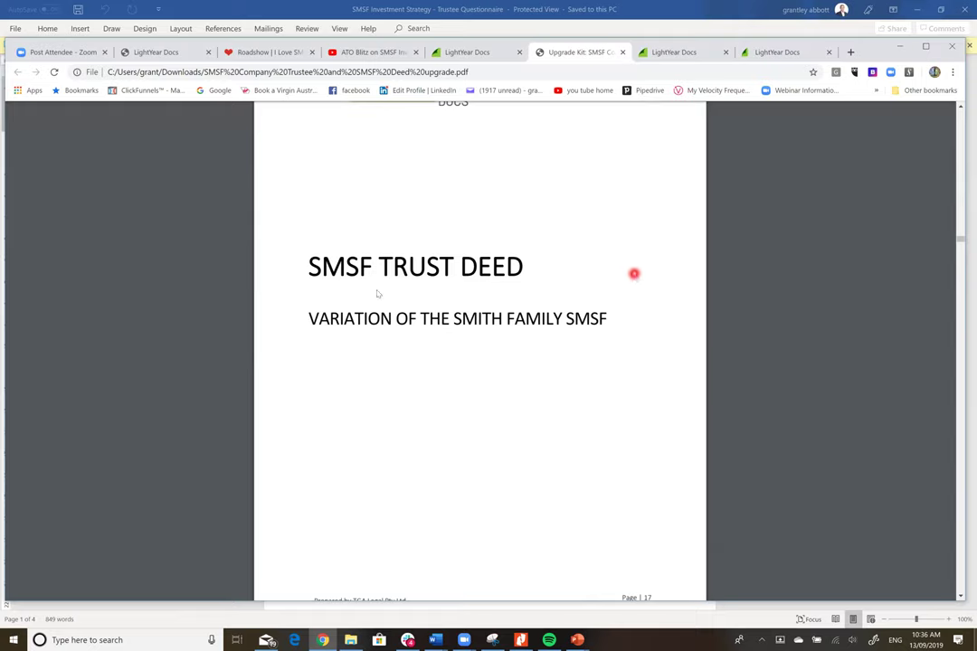
{"action": "scroll", "coordinate": [580, 253], "scroll_direction": "down", "scroll_amount": 3}
{"action": "scroll", "coordinate": [581, 249], "scroll_direction": "down", "scroll_amount": 12}
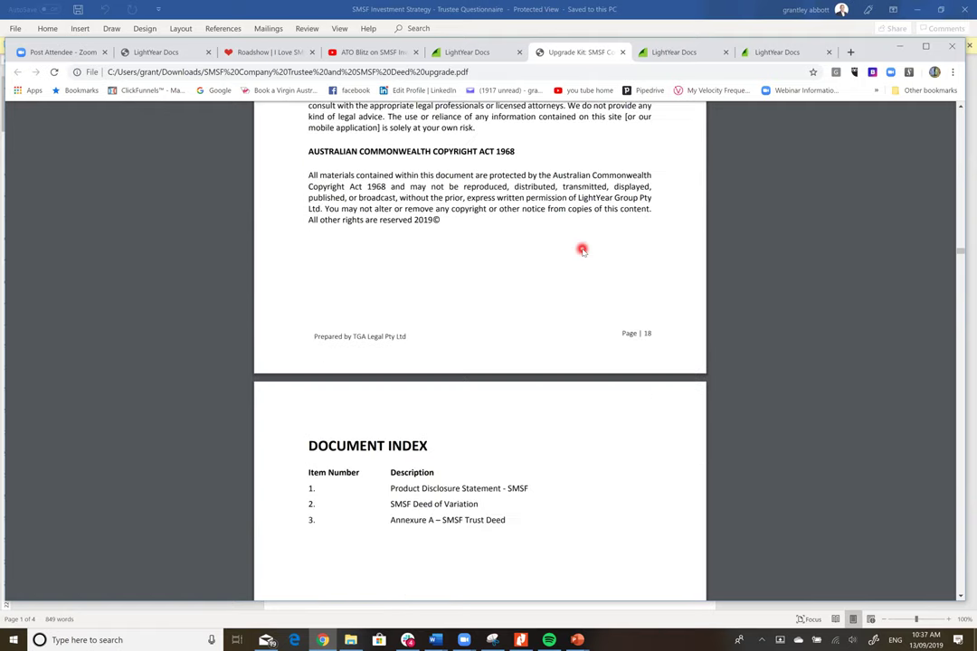
{"action": "scroll", "coordinate": [582, 250], "scroll_direction": "down", "scroll_amount": 9}
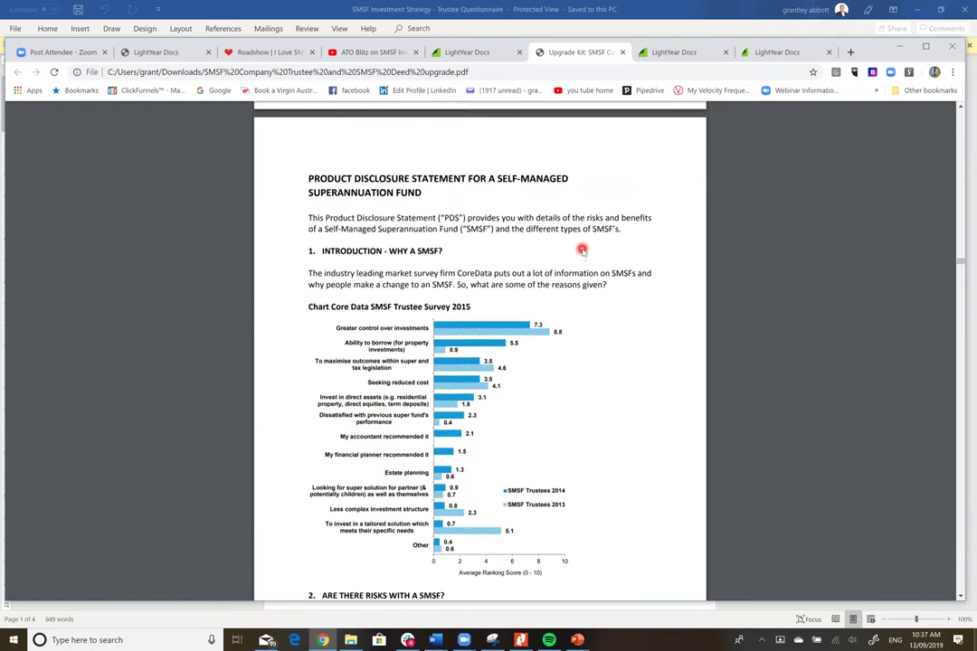
{"action": "scroll", "coordinate": [582, 249], "scroll_direction": "down", "scroll_amount": 7}
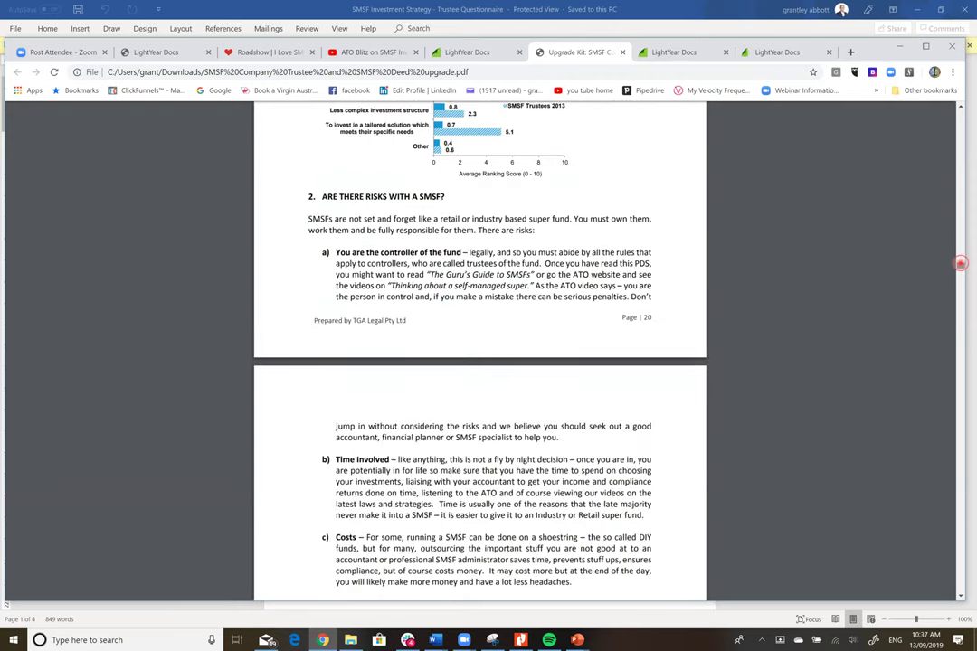
{"action": "scroll", "coordinate": [960, 250], "scroll_direction": "down", "scroll_amount": 2}
{"action": "left_click_drag", "start_coordinate": [960, 271], "coordinate": [960, 306]}
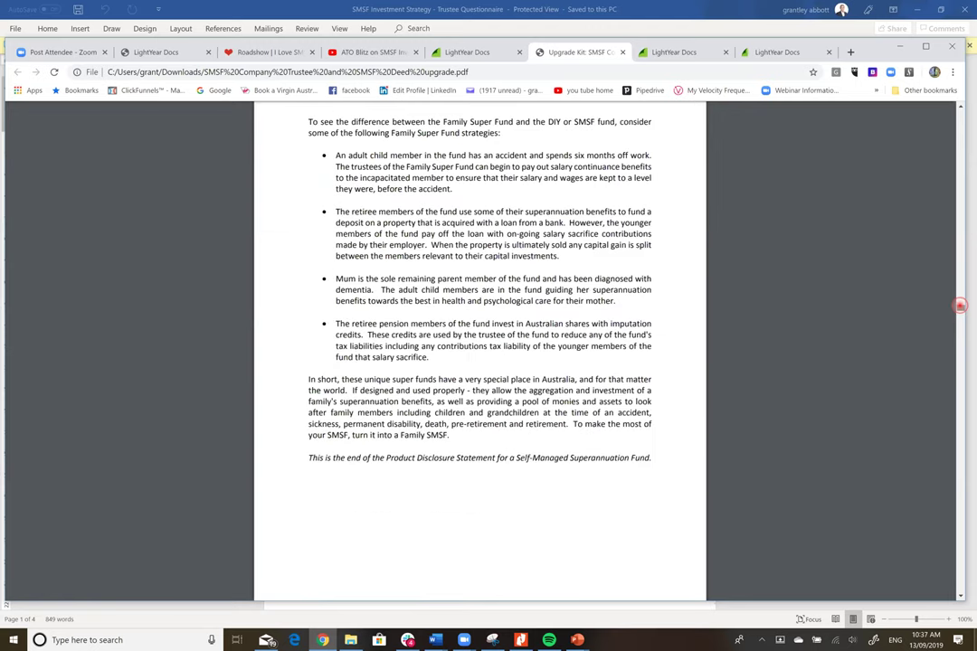
{"action": "scroll", "coordinate": [824, 333], "scroll_direction": "down", "scroll_amount": 6}
{"action": "scroll", "coordinate": [825, 329], "scroll_direction": "down", "scroll_amount": 3}
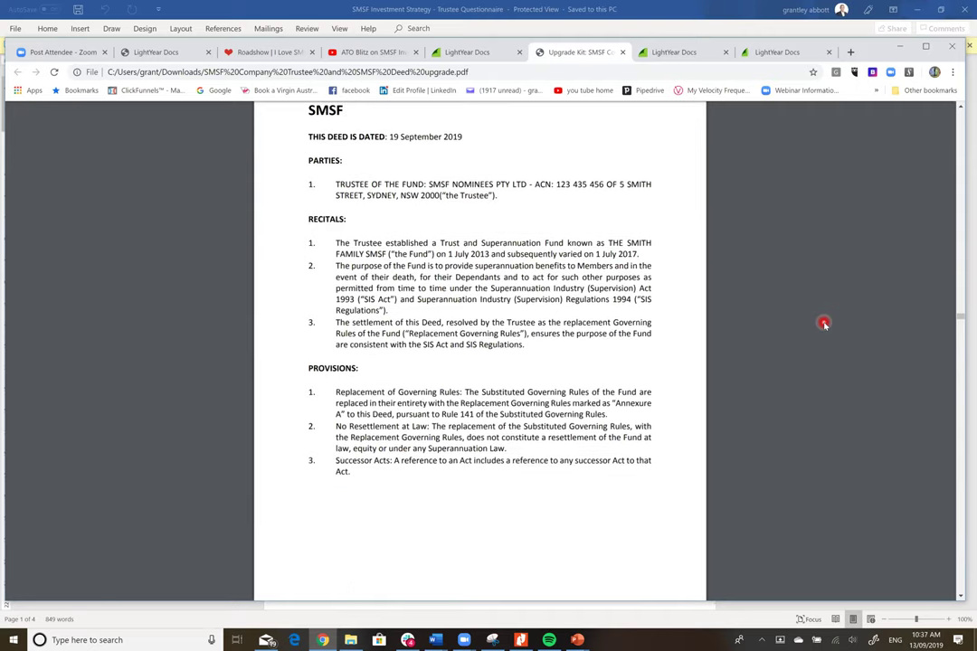
{"action": "scroll", "coordinate": [824, 324], "scroll_direction": "down", "scroll_amount": 6}
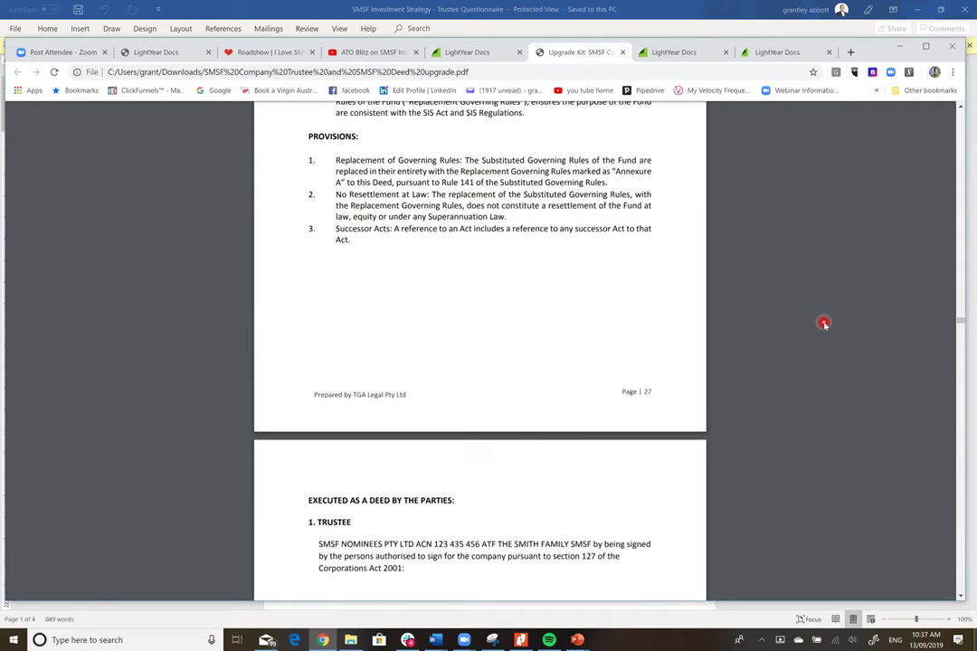
{"action": "scroll", "coordinate": [824, 317], "scroll_direction": "down", "scroll_amount": 10}
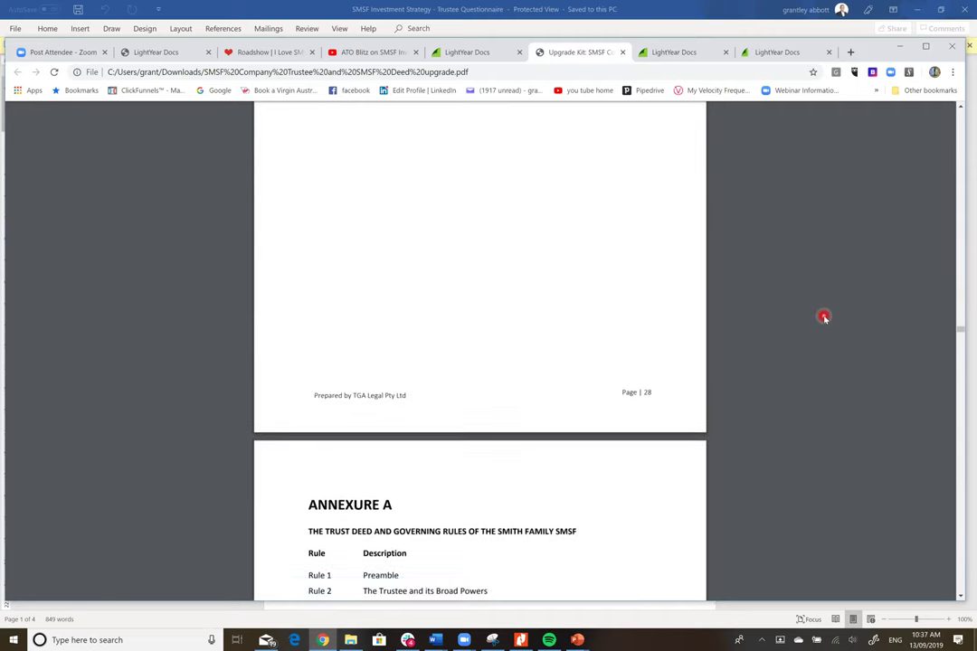
{"action": "scroll", "coordinate": [824, 316], "scroll_direction": "down", "scroll_amount": 2}
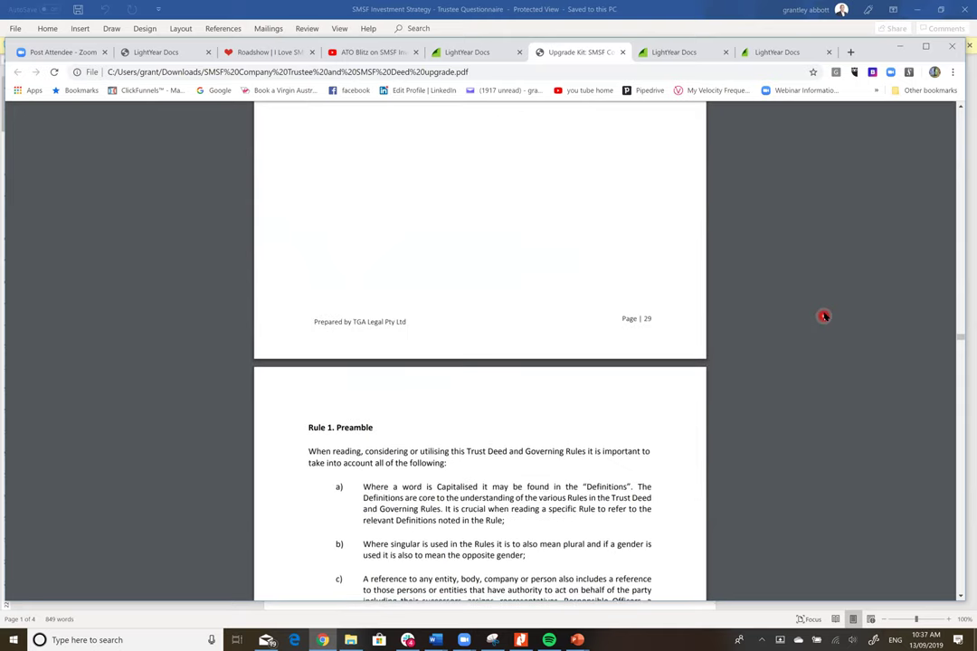
{"action": "scroll", "coordinate": [825, 315], "scroll_direction": "down", "scroll_amount": 2}
{"action": "scroll", "coordinate": [824, 315], "scroll_direction": "down", "scroll_amount": 4}
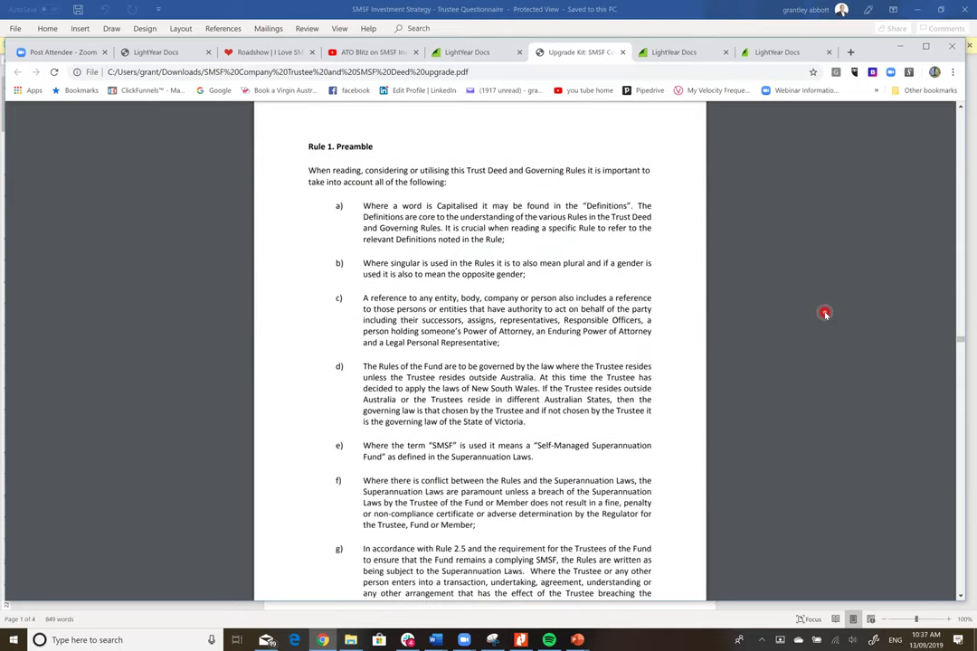
{"action": "scroll", "coordinate": [824, 315], "scroll_direction": "down", "scroll_amount": 4}
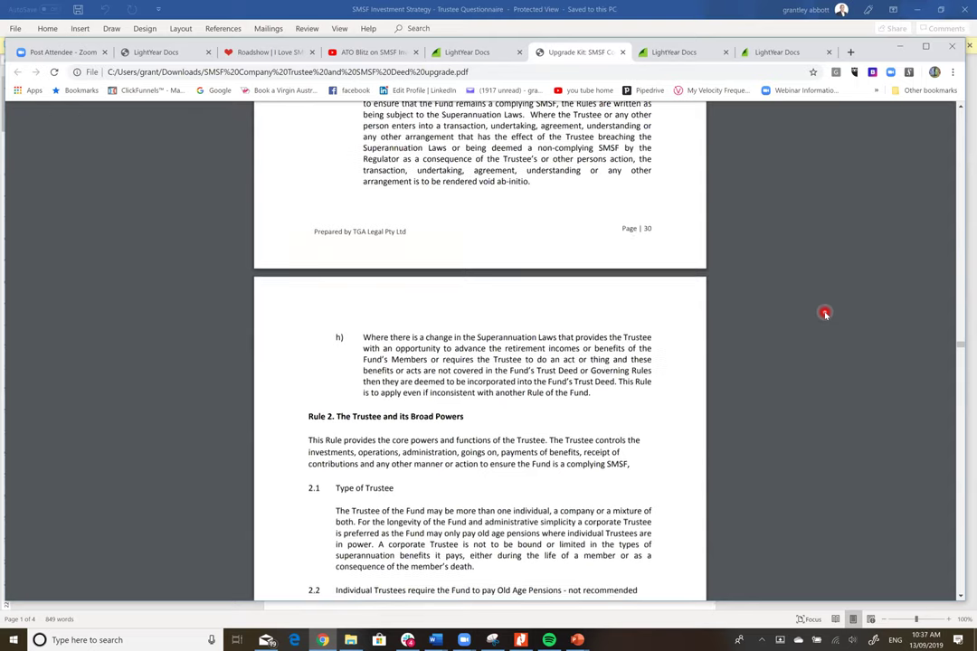
{"action": "scroll", "coordinate": [824, 314], "scroll_direction": "down", "scroll_amount": 3}
{"action": "scroll", "coordinate": [824, 313], "scroll_direction": "down", "scroll_amount": 18}
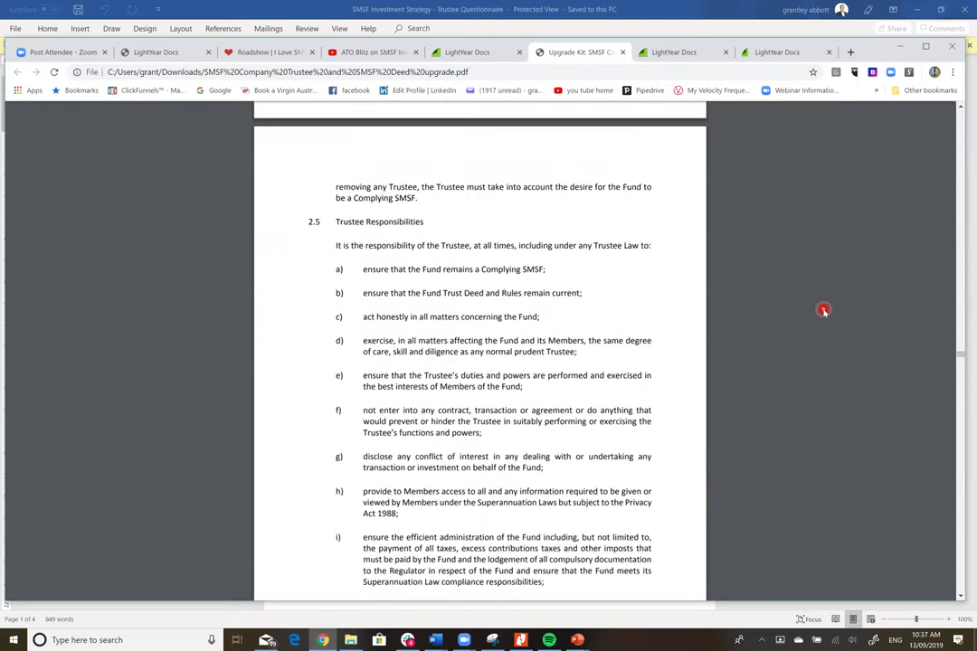
{"action": "scroll", "coordinate": [824, 311], "scroll_direction": "down", "scroll_amount": 15}
{"action": "scroll", "coordinate": [823, 311], "scroll_direction": "down", "scroll_amount": 19}
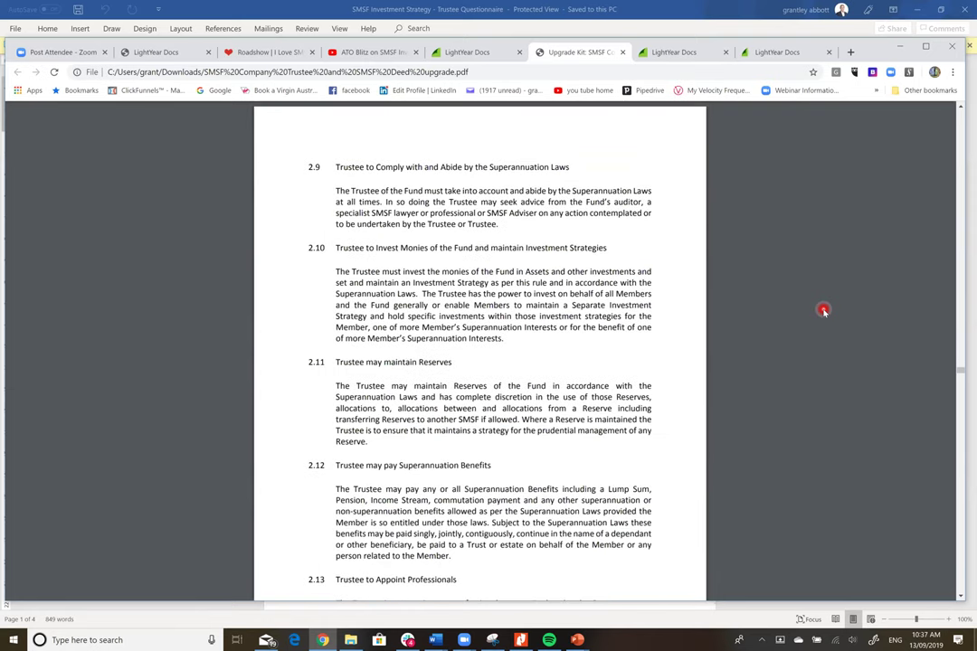
{"action": "scroll", "coordinate": [823, 311], "scroll_direction": "down", "scroll_amount": 4}
{"action": "scroll", "coordinate": [823, 311], "scroll_direction": "down", "scroll_amount": 18}
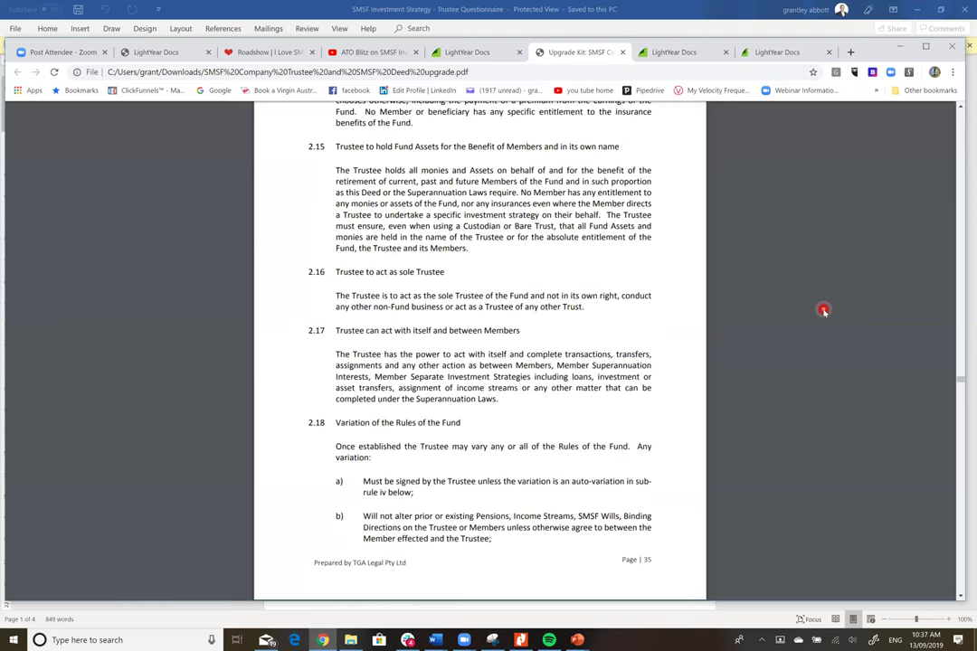
{"action": "scroll", "coordinate": [823, 311], "scroll_direction": "down", "scroll_amount": 4}
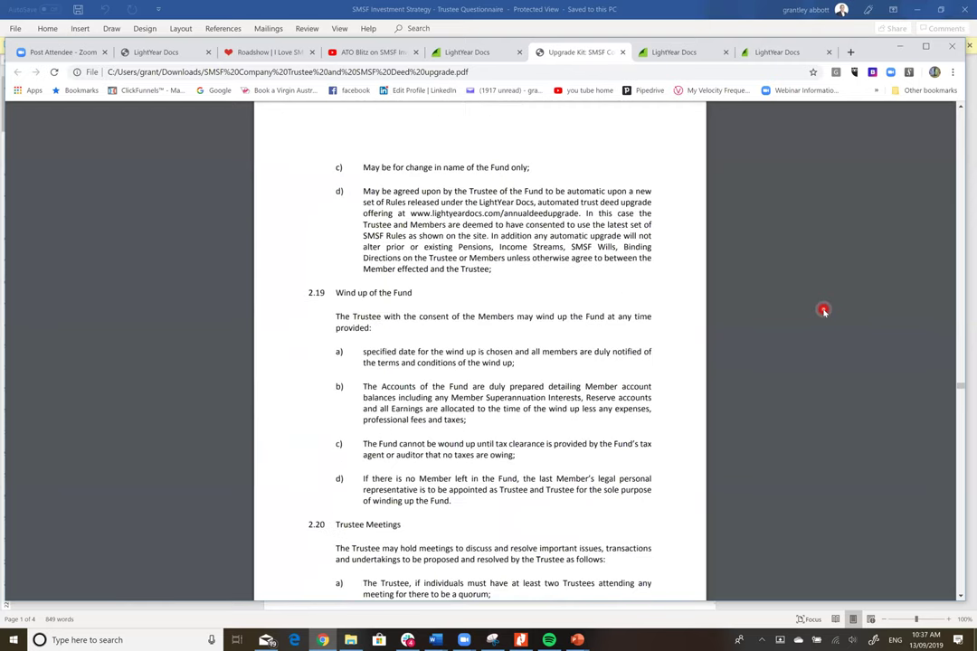
{"action": "scroll", "coordinate": [823, 312], "scroll_direction": "down", "scroll_amount": 5}
{"action": "scroll", "coordinate": [822, 307], "scroll_direction": "down", "scroll_amount": 6}
{"action": "scroll", "coordinate": [823, 306], "scroll_direction": "down", "scroll_amount": 10}
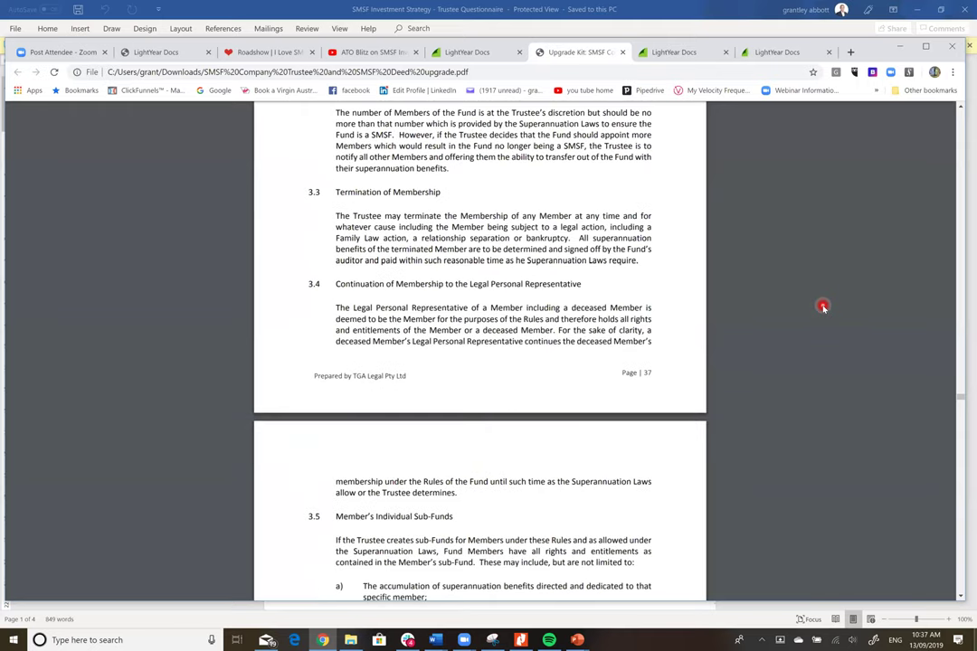
{"action": "scroll", "coordinate": [822, 306], "scroll_direction": "down", "scroll_amount": 3}
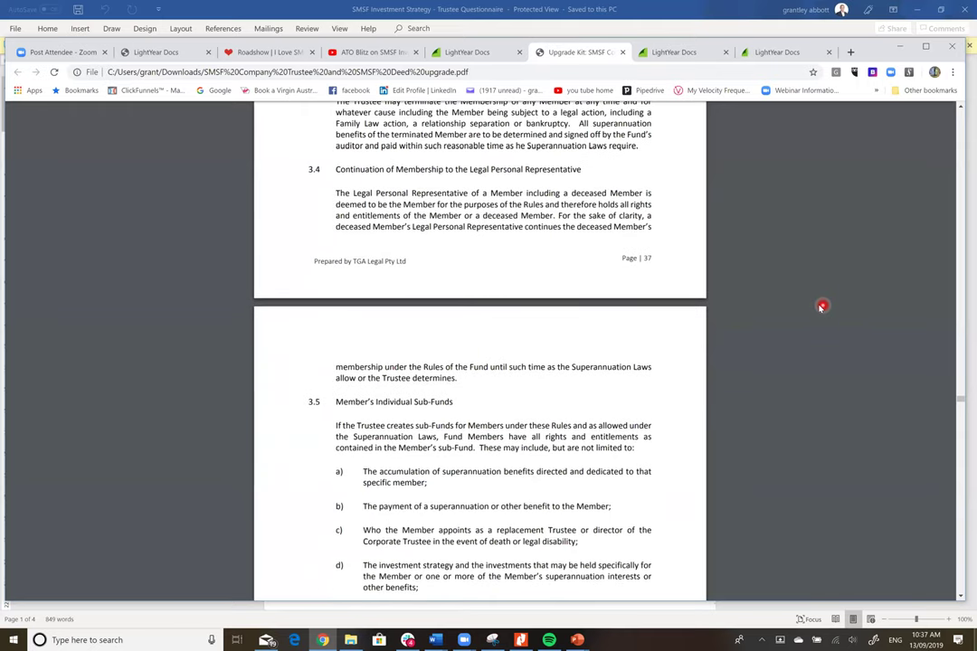
{"action": "scroll", "coordinate": [822, 306], "scroll_direction": "down", "scroll_amount": 1}
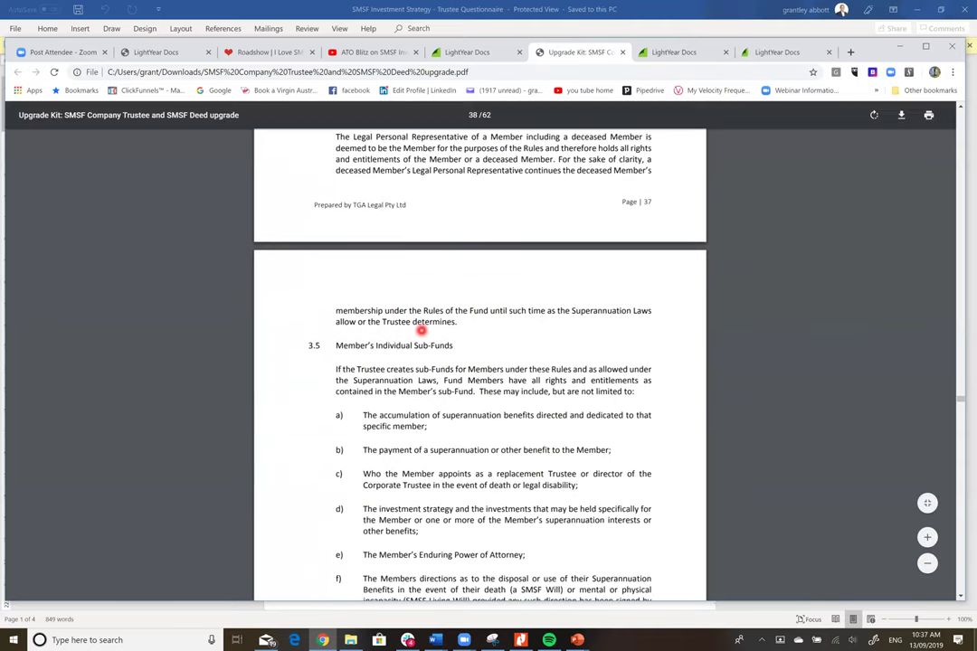
{"action": "scroll", "coordinate": [420, 331], "scroll_direction": "up", "scroll_amount": 2}
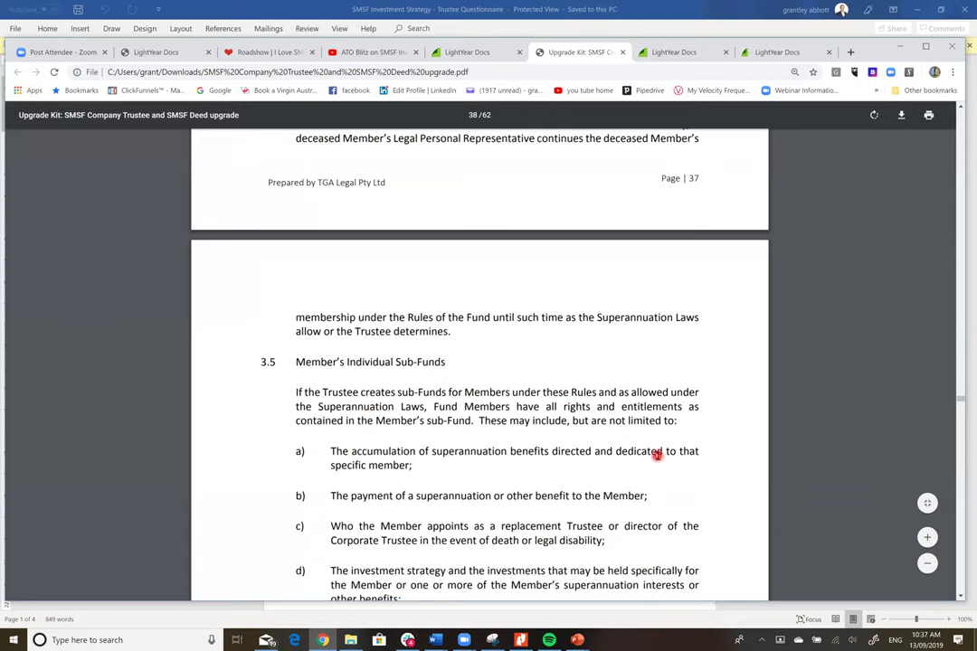
{"action": "scroll", "coordinate": [656, 455], "scroll_direction": "down", "scroll_amount": 2}
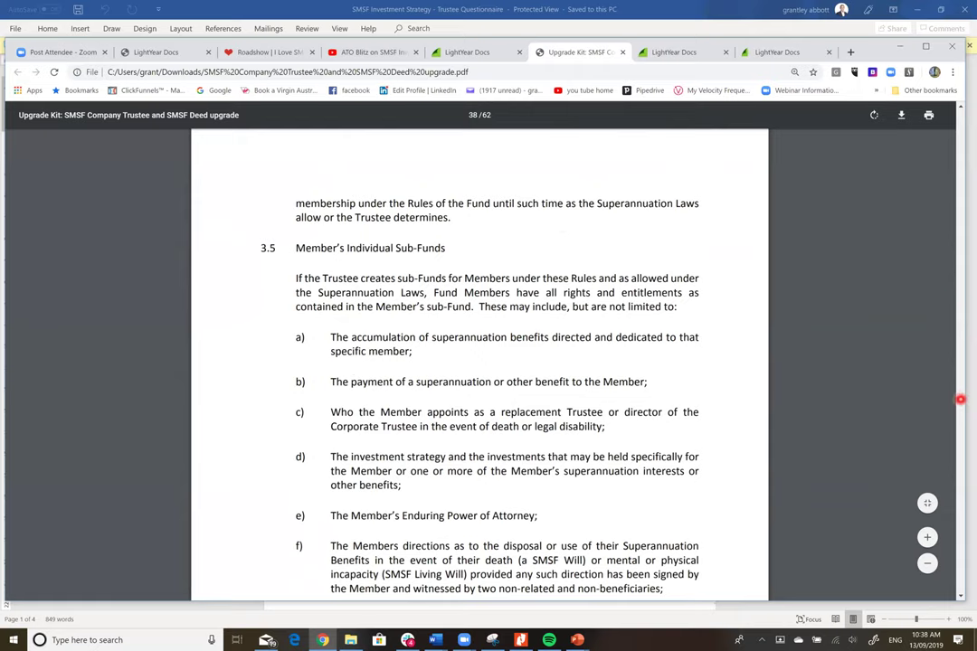
{"action": "left_click_drag", "start_coordinate": [961, 399], "coordinate": [961, 110]}
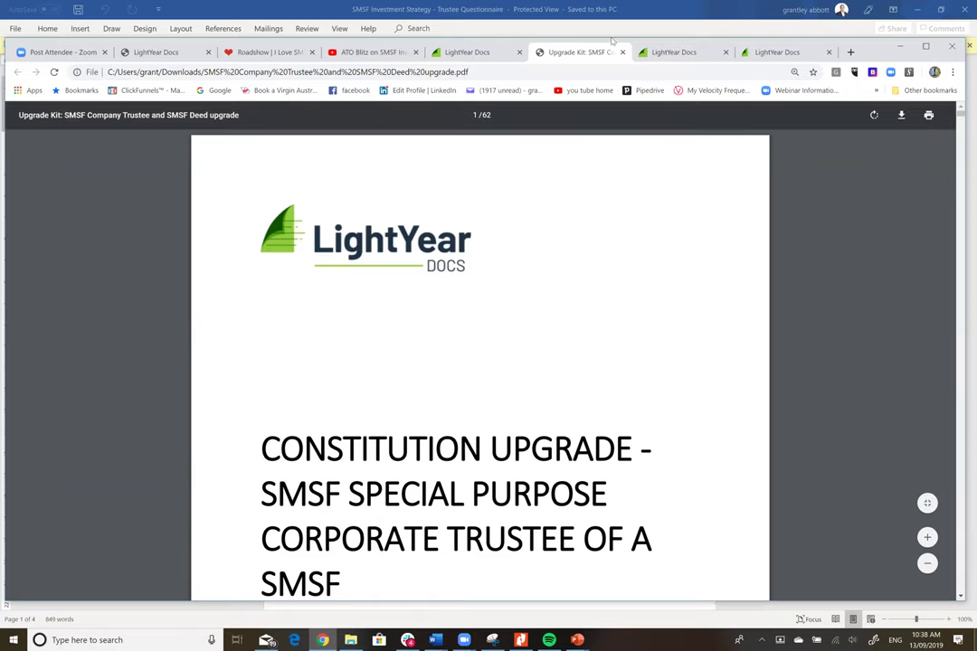
- Search the LightYear Docs catalogue for smsf and open the SMSF Loan Agreement product page
{"action": "left_click", "coordinate": [673, 52]}
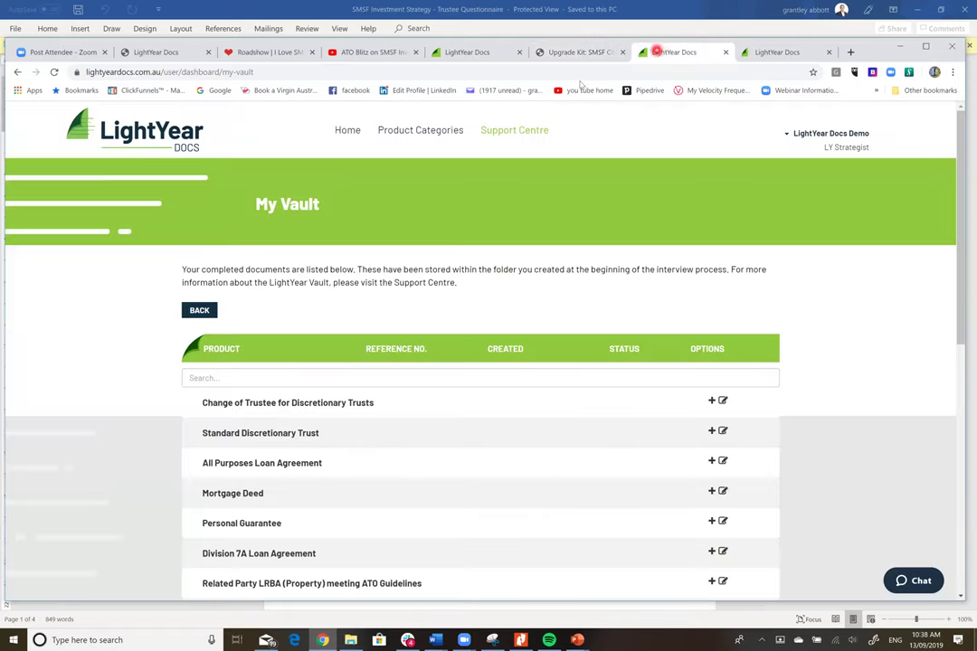
{"action": "left_click", "coordinate": [144, 114]}
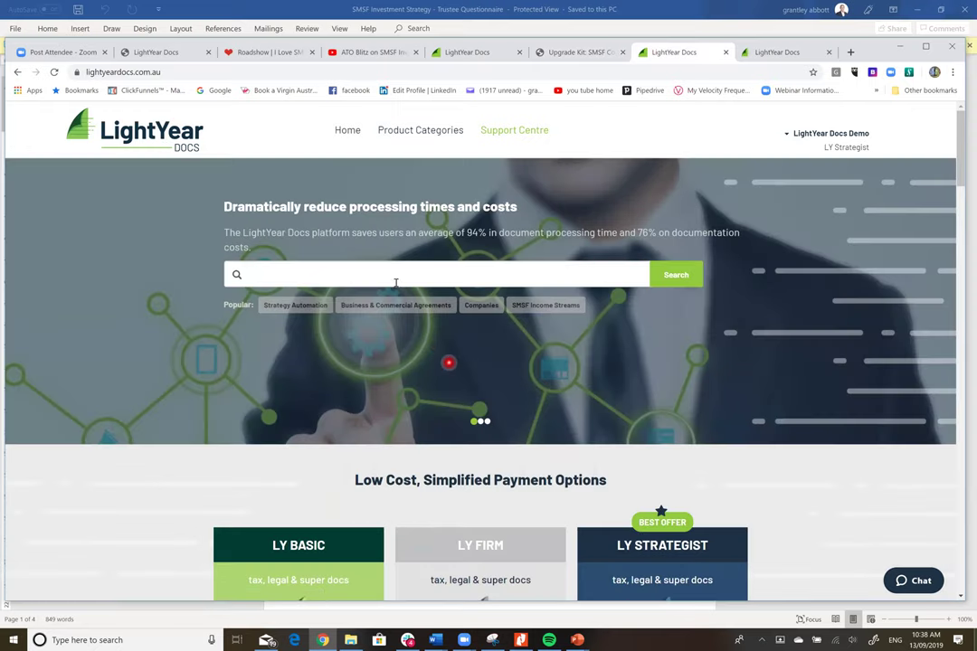
{"action": "left_click", "coordinate": [401, 276]}
{"action": "type", "text": "sam"}
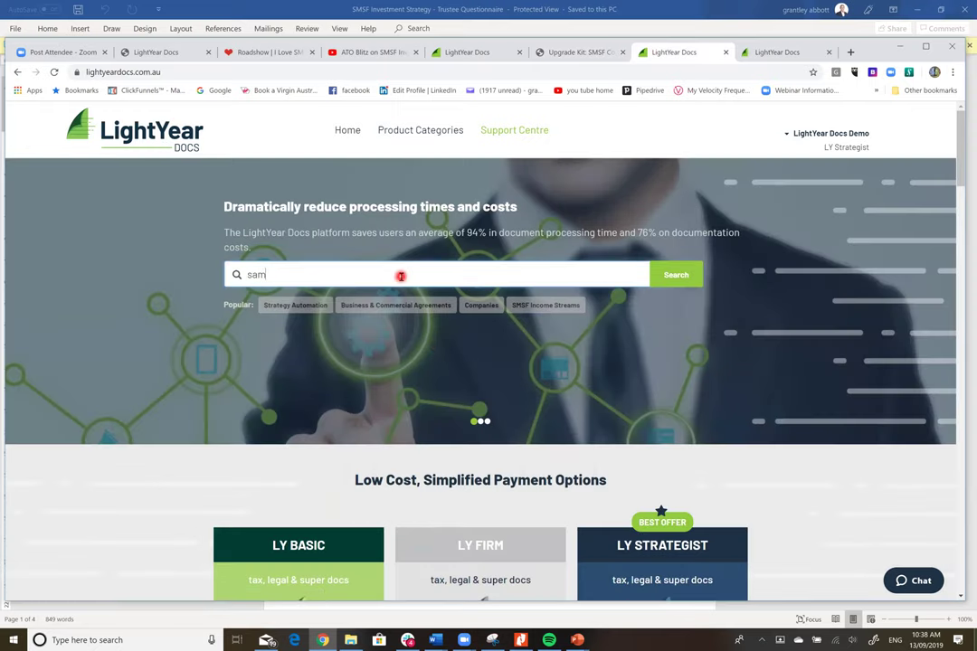
{"action": "type", "text": "sf"}
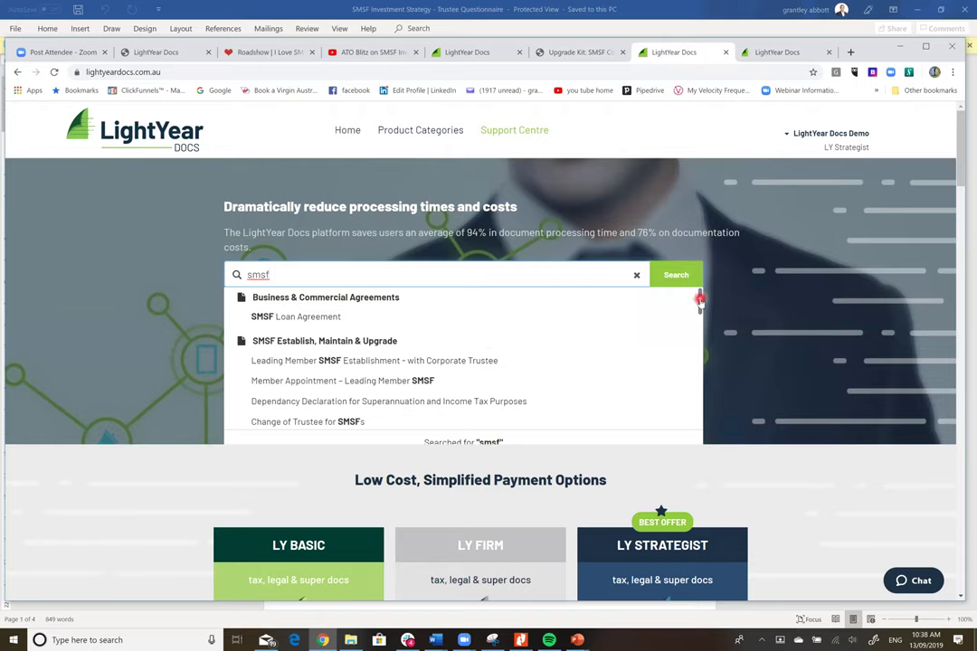
{"action": "scroll", "coordinate": [696, 315], "scroll_direction": "down", "scroll_amount": 3}
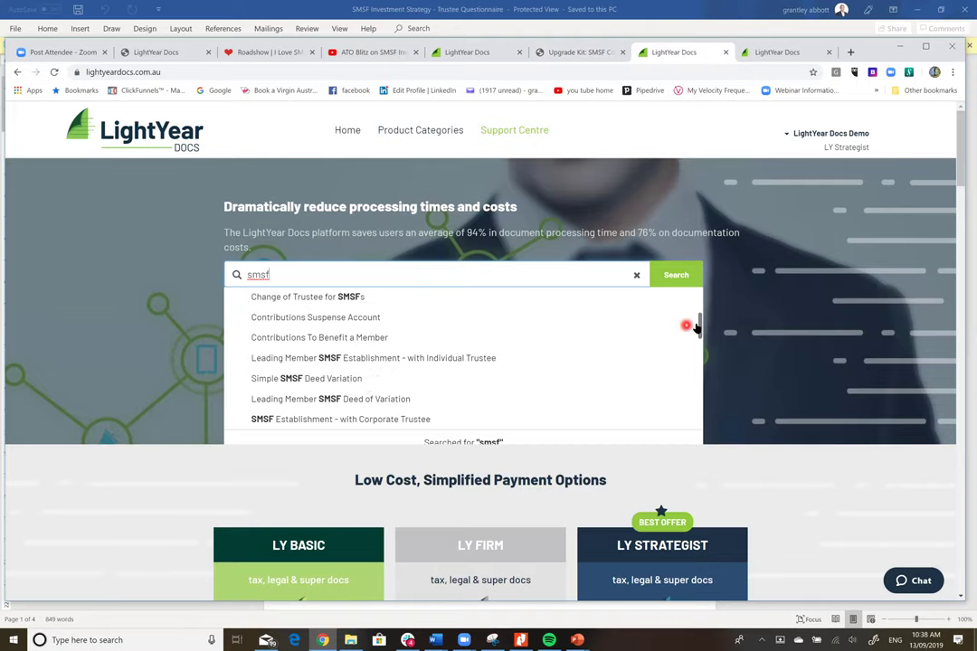
{"action": "left_click_drag", "start_coordinate": [700, 323], "coordinate": [600, 299]}
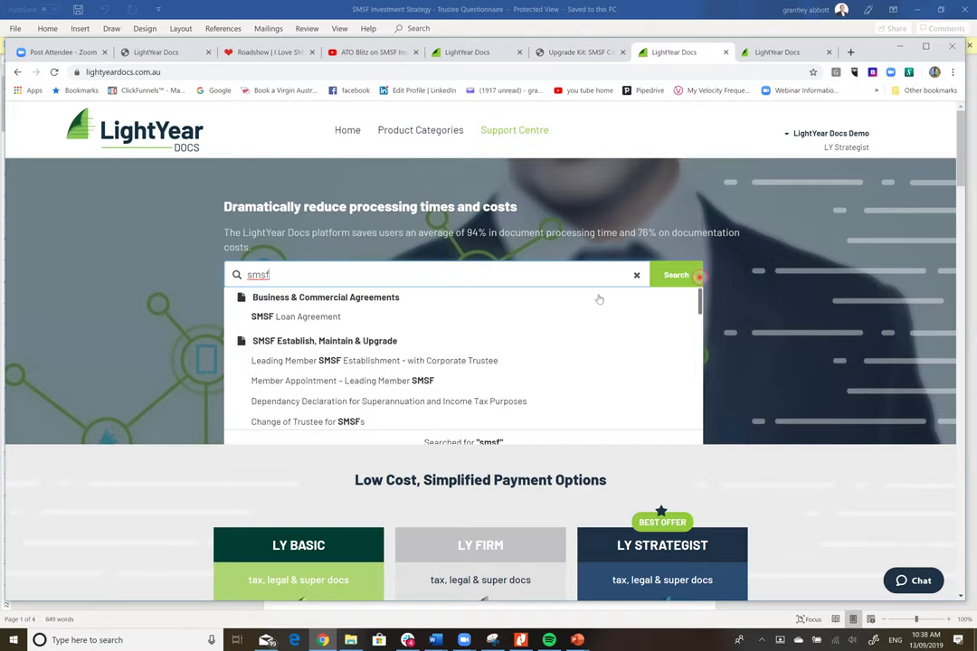
{"action": "left_click", "coordinate": [285, 318]}
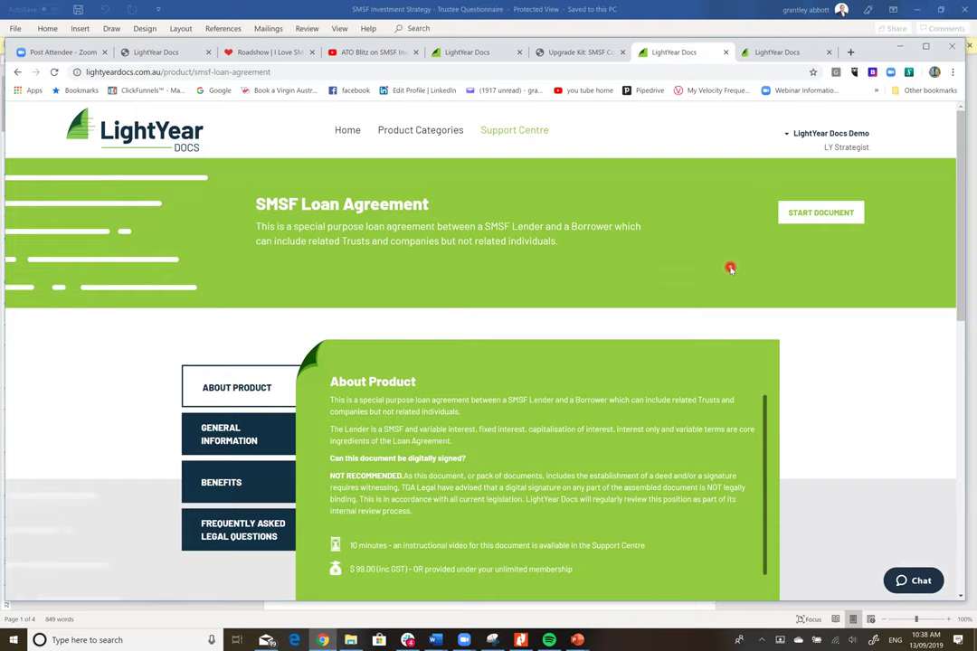
- Start a new SMSF Loan Agreement document stored in the matching existing family folder
{"action": "left_click", "coordinate": [820, 215]}
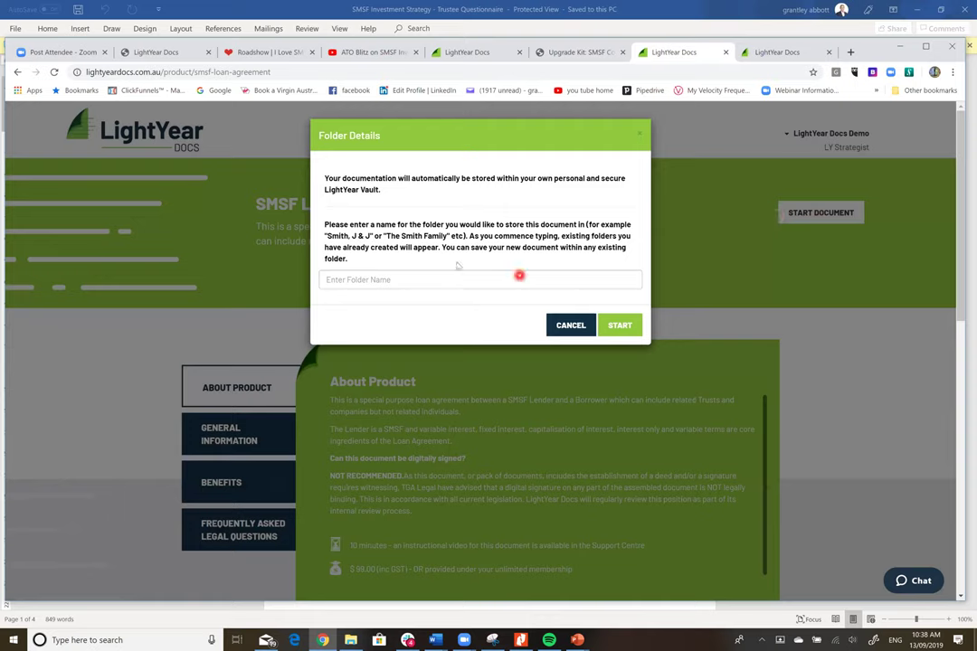
{"action": "left_click", "coordinate": [454, 276]}
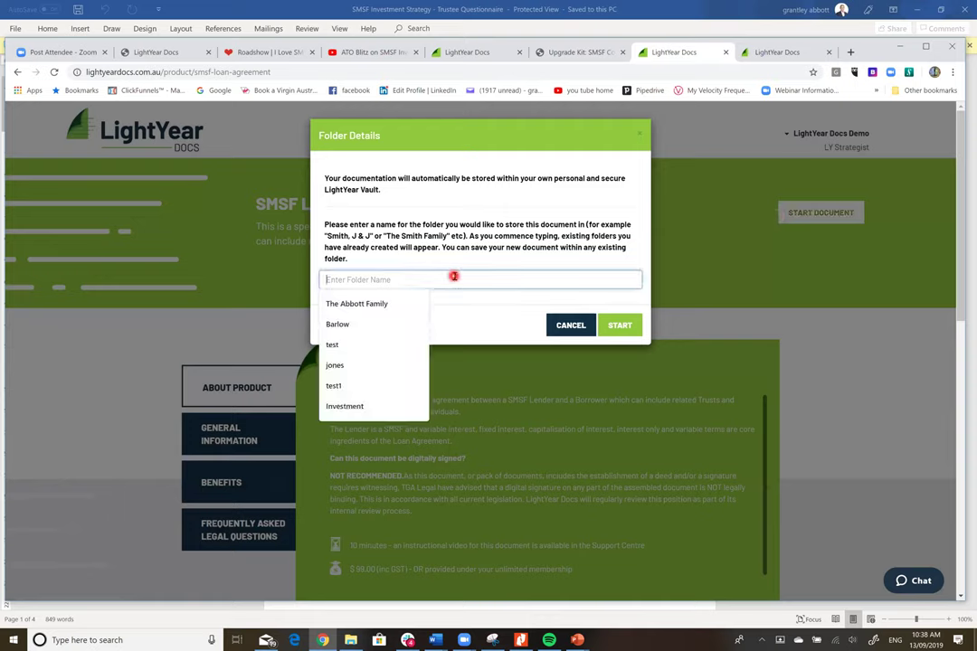
{"action": "type", "text": "The"}
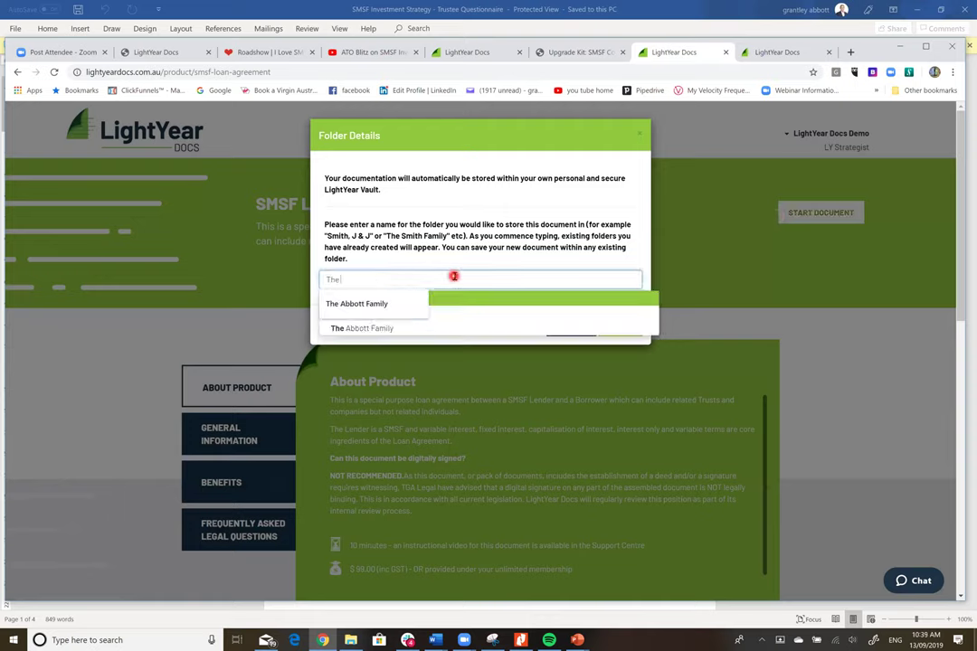
{"action": "type", "text": " abbott family"}
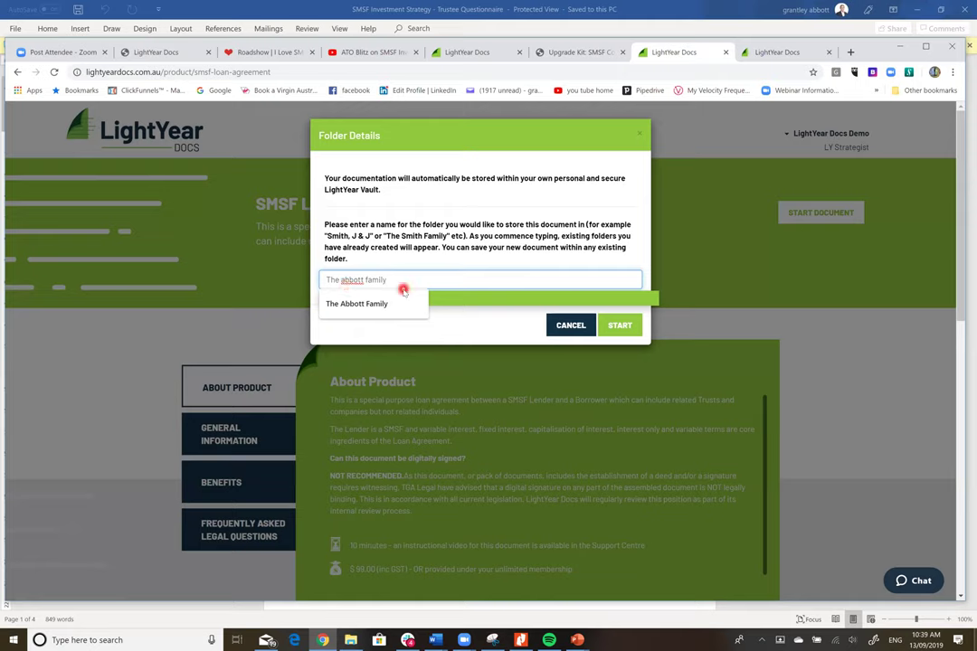
{"action": "key", "text": "BackSpace"}
{"action": "key", "text": "BackSpace"}
{"action": "key", "text": "BackSpace"}
{"action": "key", "text": "BackSpace"}
{"action": "key", "text": "BackSpace"}
{"action": "key", "text": "BackSpace"}
{"action": "type", "text": "bbott Family"}
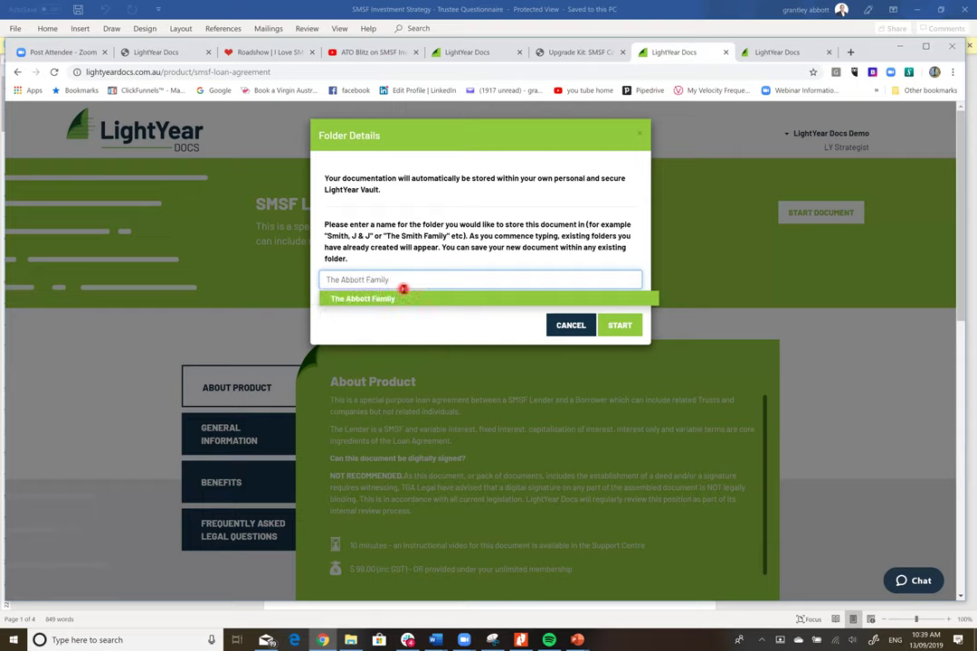
{"action": "left_click", "coordinate": [414, 299]}
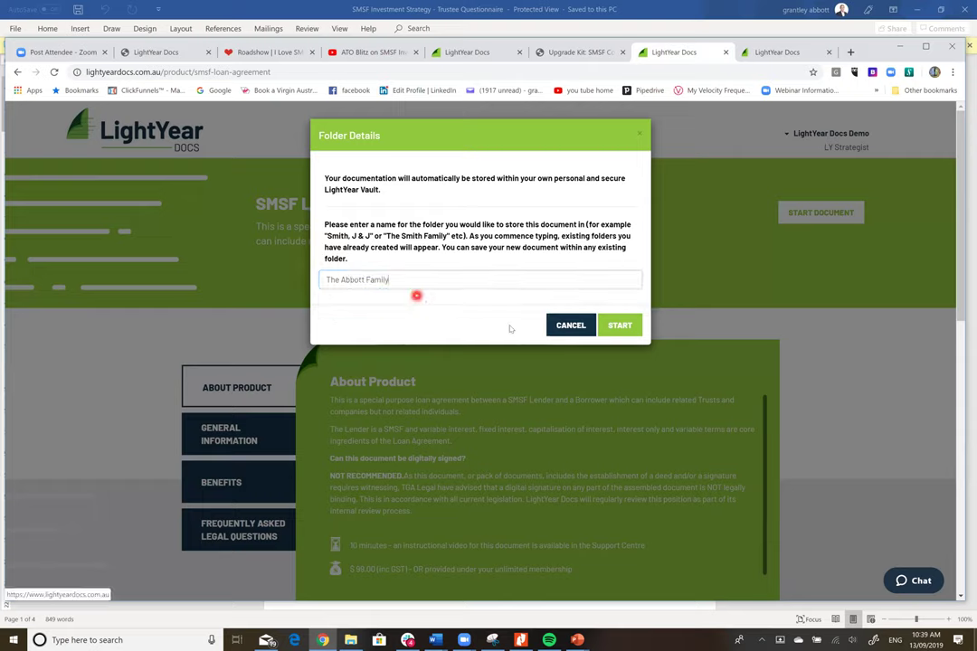
{"action": "left_click", "coordinate": [621, 328]}
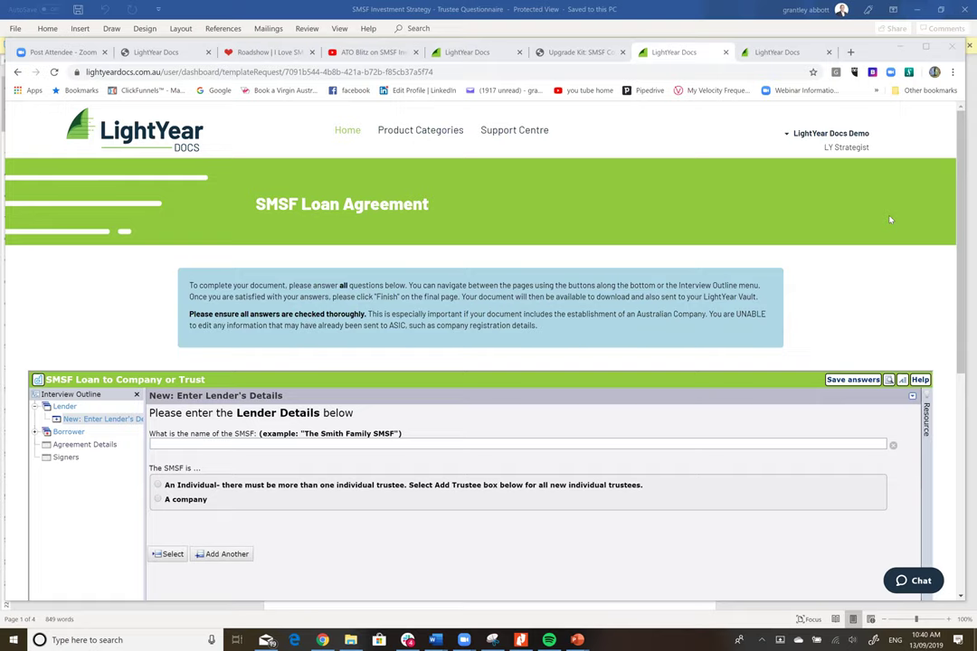
- Scroll down to the Lender Details questions of the loan agreement interview
{"action": "left_click_drag", "start_coordinate": [964, 190], "coordinate": [967, 286]}
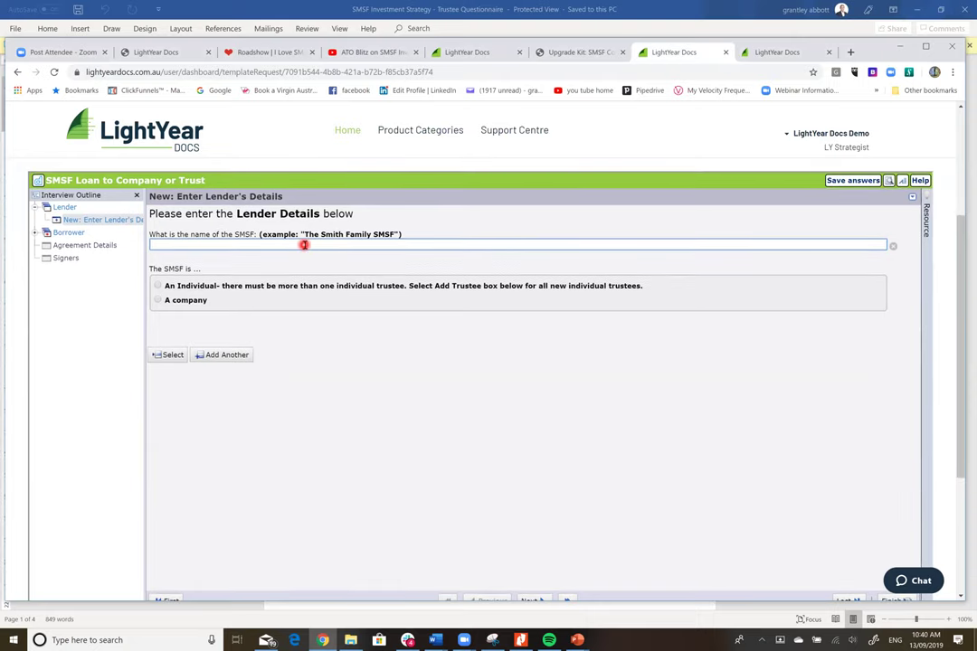
- Name the lender The Smith Family SMSF with corporate trustee Smith Nominees and its ACN
{"action": "type", "text": "The Smith Family SMSF"}
{"action": "left_click", "coordinate": [156, 302]}
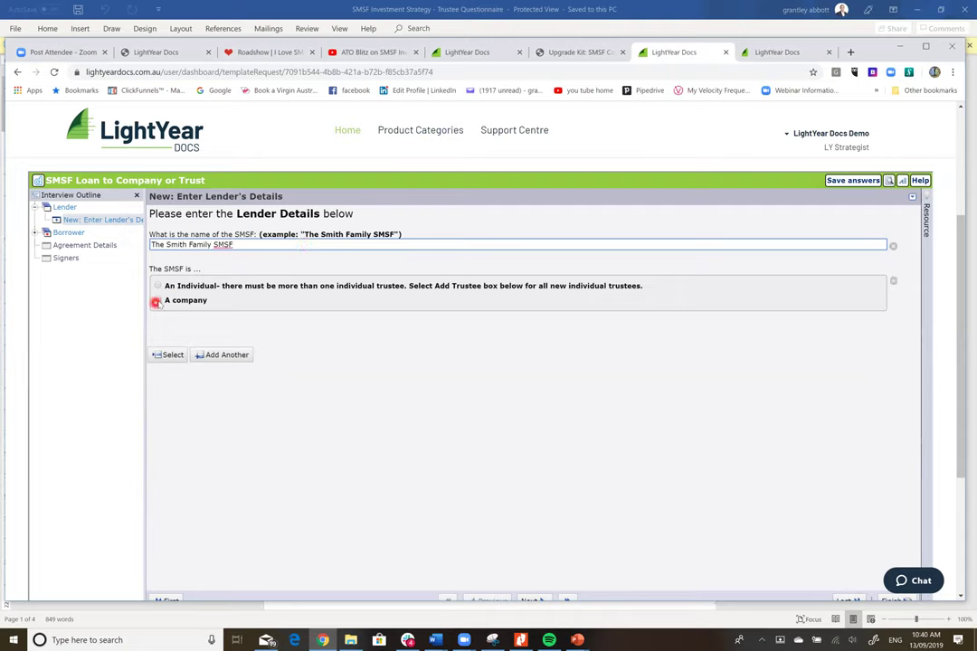
{"action": "left_click", "coordinate": [199, 369]}
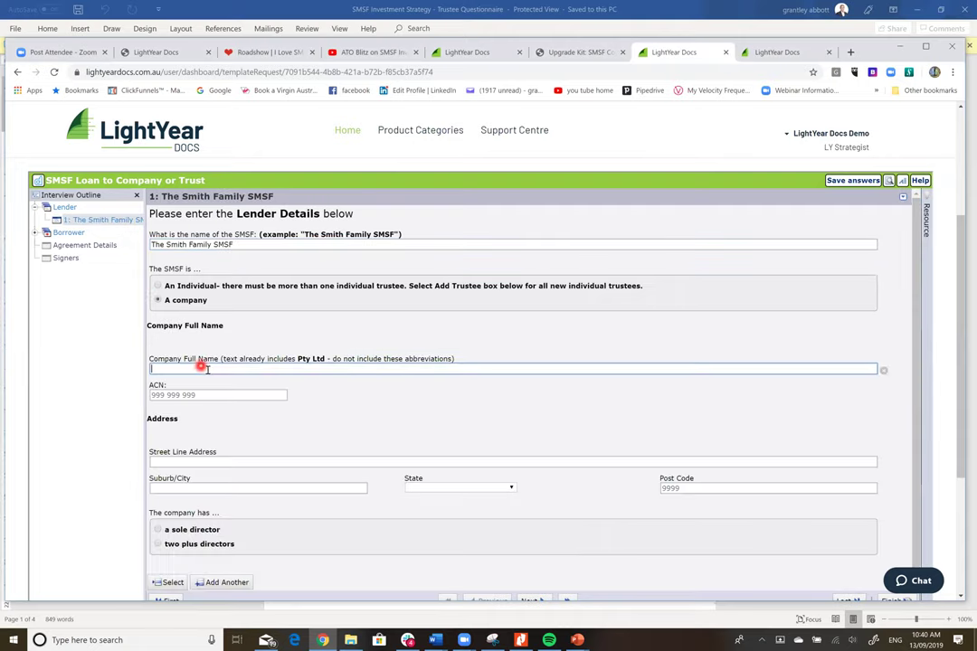
{"action": "type", "text": "Smith Nominees"}
{"action": "left_click", "coordinate": [157, 395]}
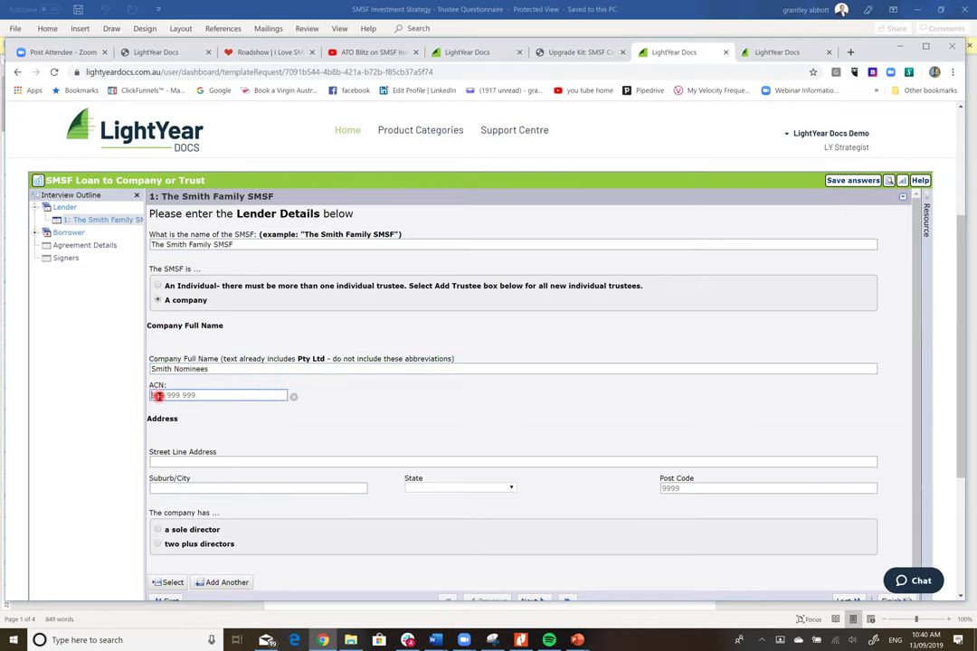
{"action": "type", "text": "123 435 654"}
- Enter the trustee company's street address in Sydney, New South Wales, with its post code
{"action": "left_click", "coordinate": [219, 463]}
{"action": "type", "text": "5 Sm"}
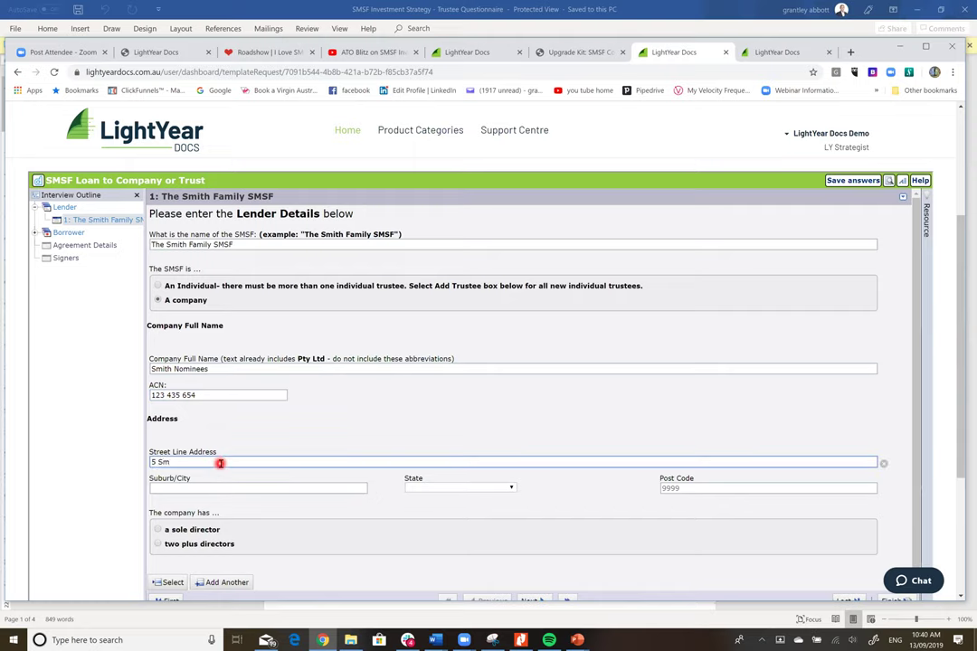
{"action": "type", "text": "ith Street"}
{"action": "left_click", "coordinate": [208, 488]}
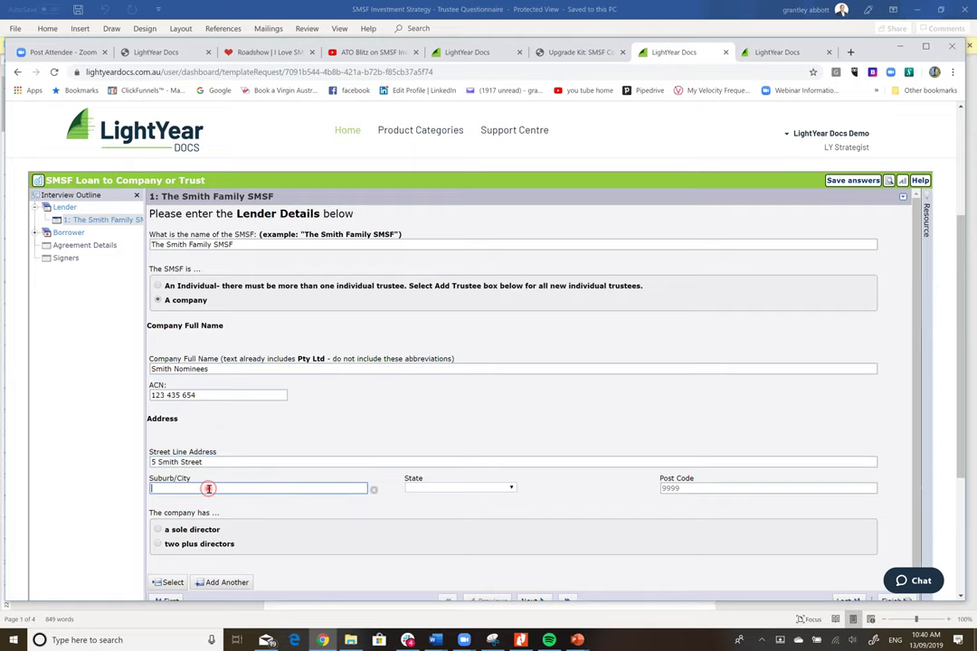
{"action": "type", "text": "Sydnehy"}
{"action": "key", "text": "BackSpace"}
{"action": "key", "text": "BackSpace"}
{"action": "key", "text": "BackSpace"}
{"action": "type", "text": "ey"}
{"action": "key", "text": "Tab"}
{"action": "key", "text": "n"}
{"action": "key", "text": "Tab"}
{"action": "type", "text": "2000"}
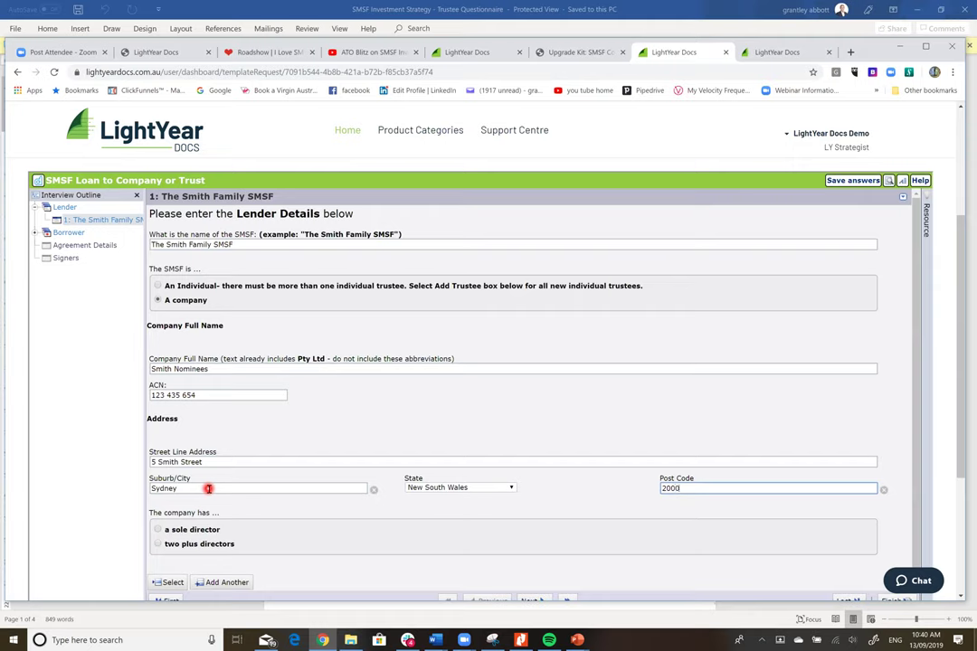
- Specify three directors for the company and enter each director's full name
{"action": "left_click", "coordinate": [158, 542]}
{"action": "left_click", "coordinate": [163, 580]}
{"action": "type", "text": "3"}
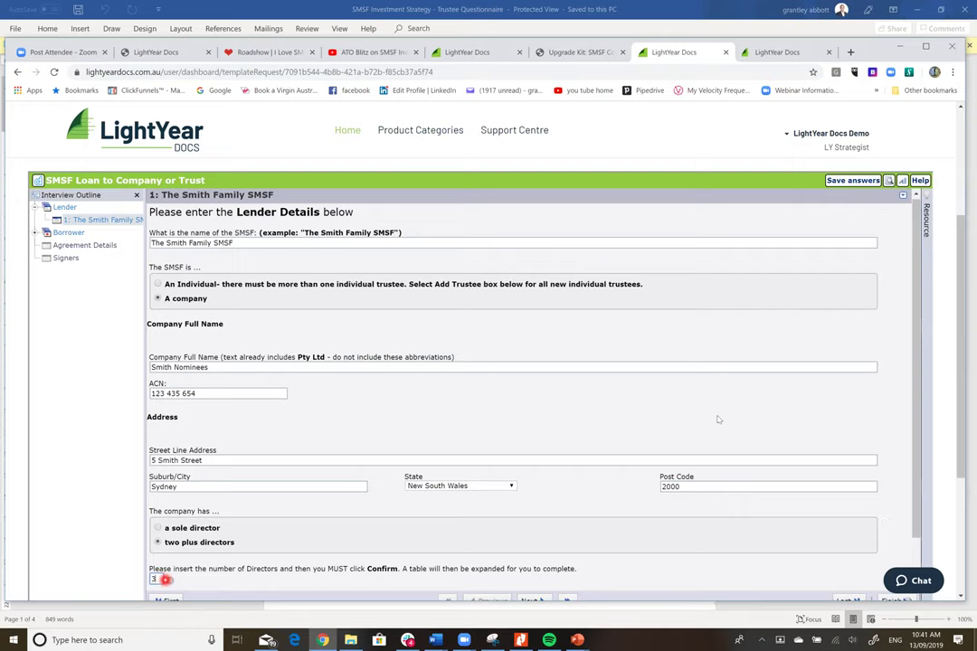
{"action": "left_click_drag", "start_coordinate": [917, 316], "coordinate": [907, 338]}
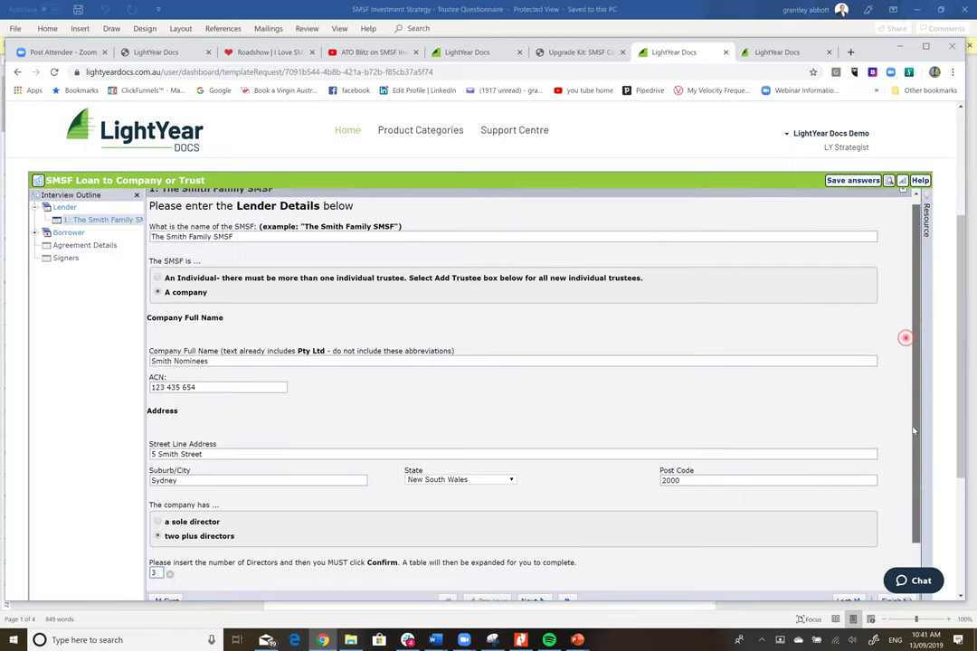
{"action": "left_click", "coordinate": [167, 555]}
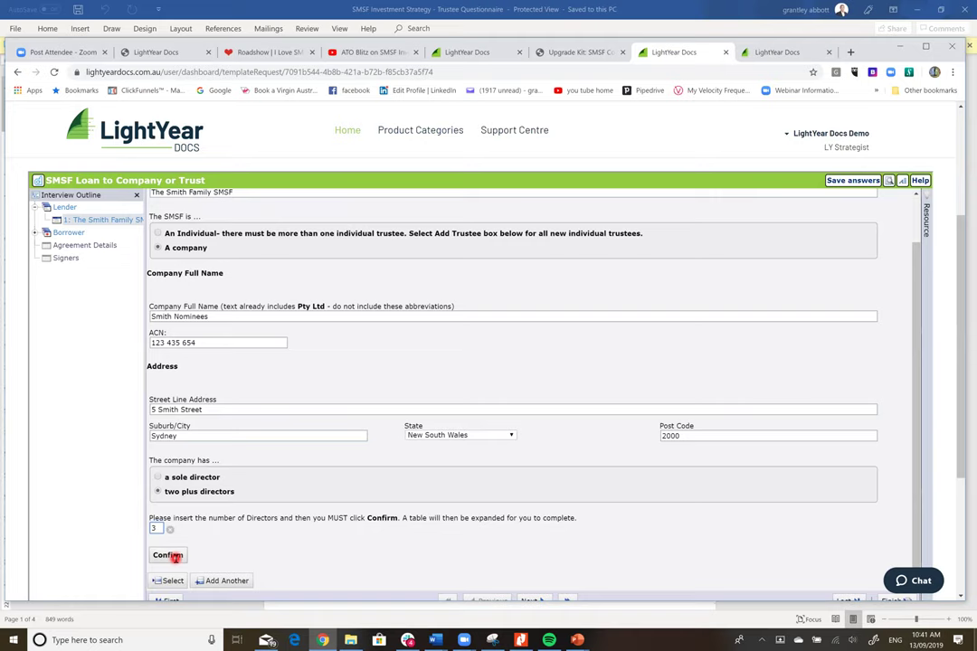
{"action": "left_click", "coordinate": [215, 563]}
{"action": "type", "text": "J"}
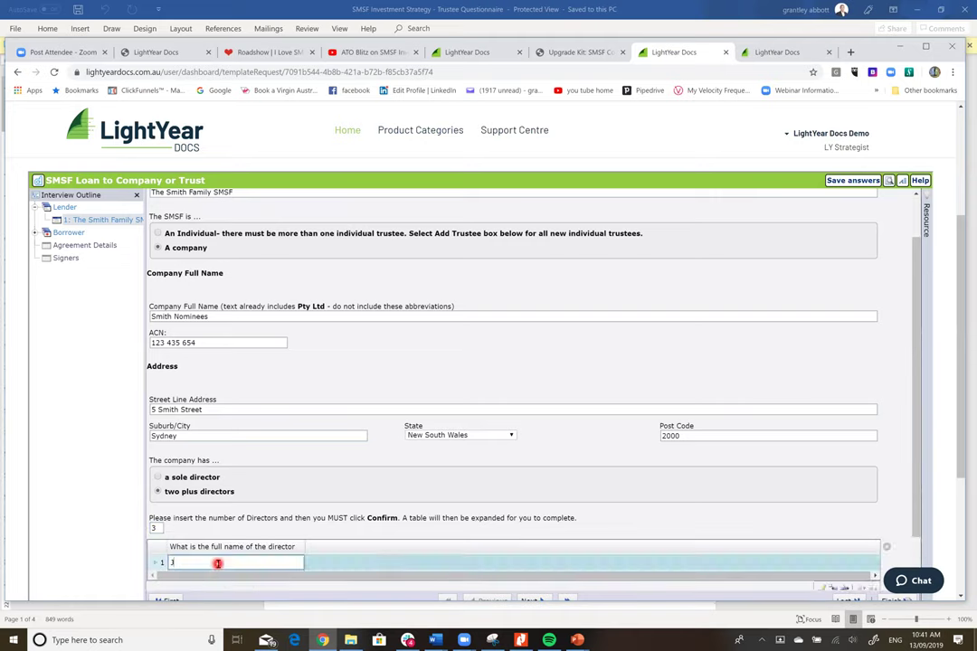
{"action": "type", "text": "ohn Smith"}
{"action": "key", "text": "Tab"}
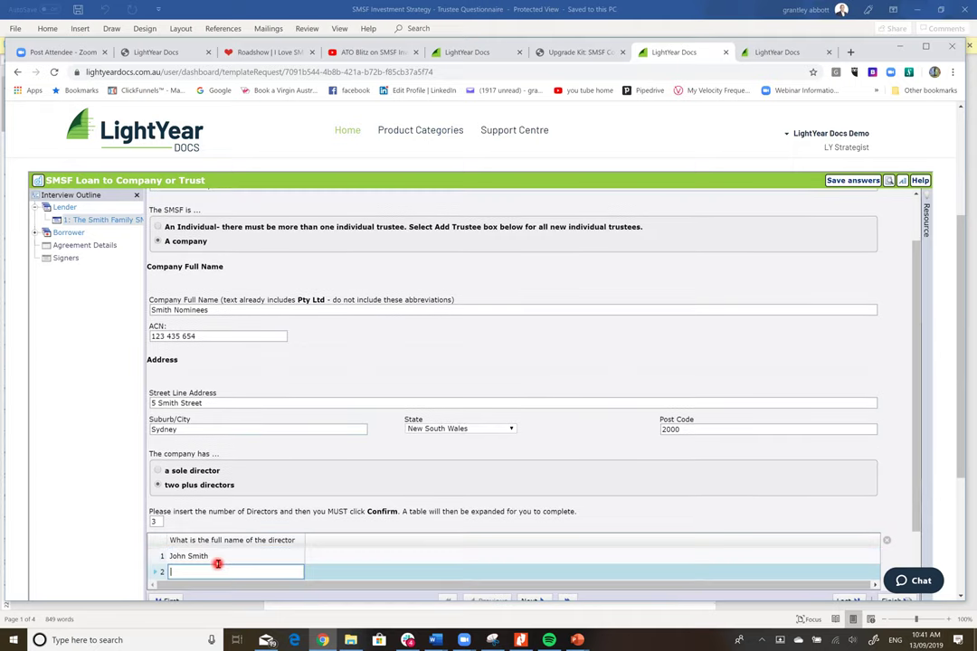
{"action": "type", "text": "Judy Smith"}
{"action": "key", "text": "Tab"}
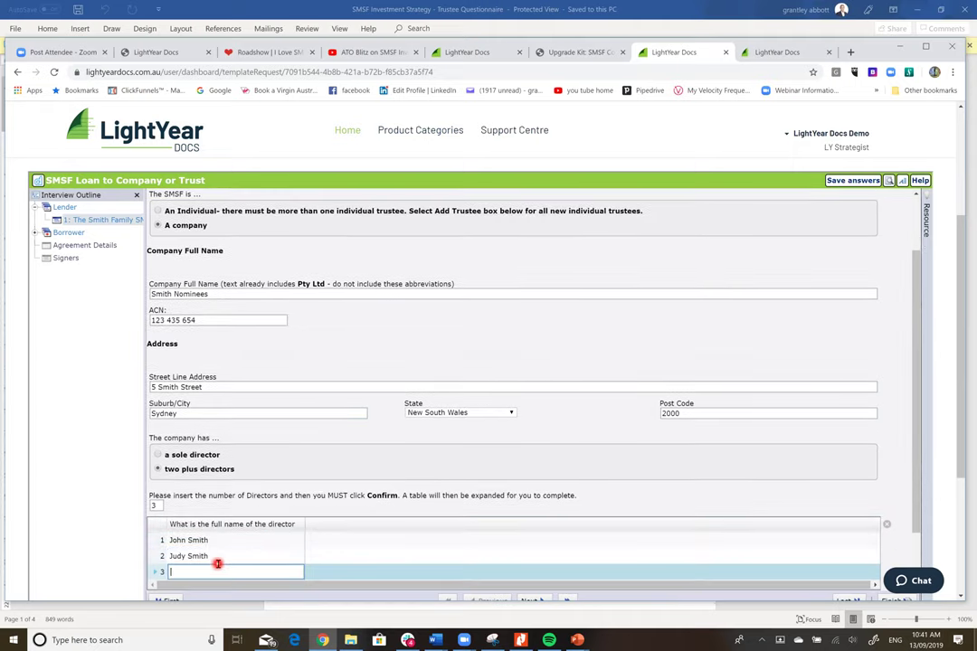
{"action": "type", "text": "Sam Smith"}
{"action": "scroll", "coordinate": [915, 333], "scroll_direction": "down", "scroll_amount": 3}
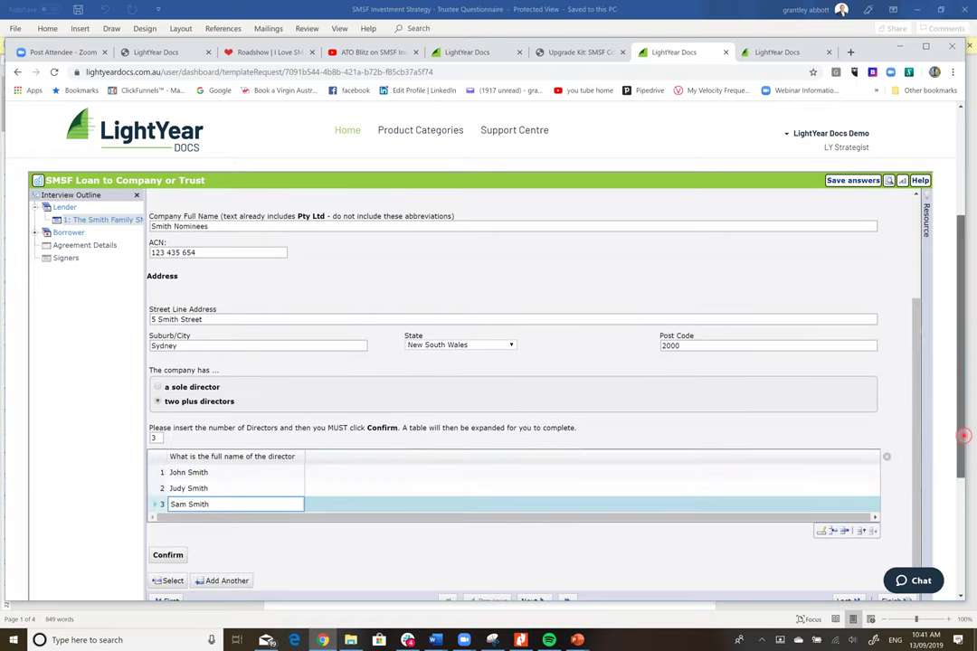
{"action": "scroll", "coordinate": [962, 447], "scroll_direction": "down", "scroll_amount": 1}
- On Borrower Details, make the borrower an individual trustee of a trust, entering the family trust's name
{"action": "left_click", "coordinate": [530, 553]}
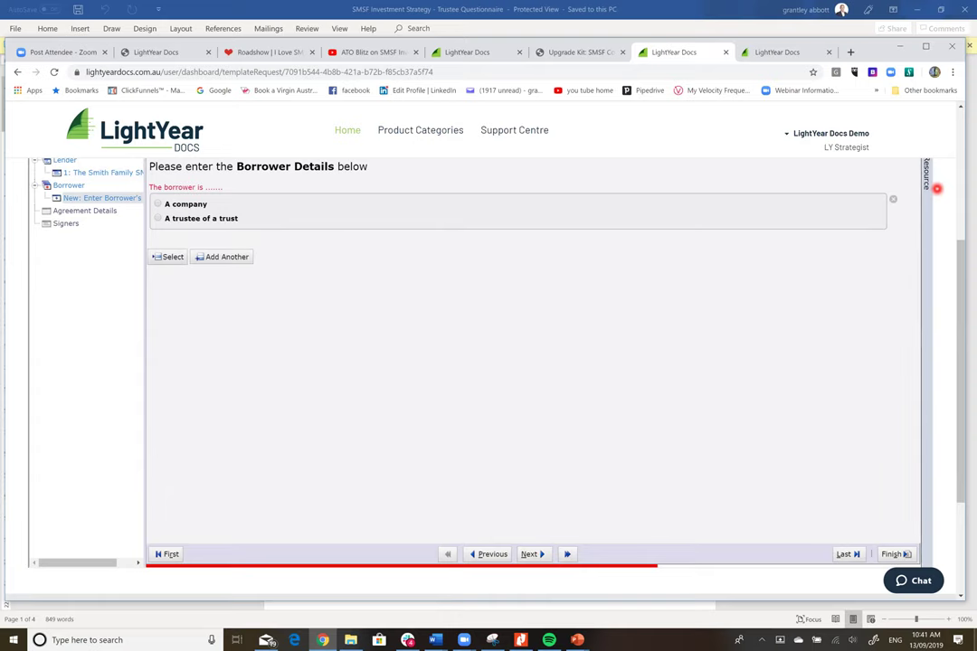
{"action": "scroll", "coordinate": [937, 217], "scroll_direction": "up", "scroll_amount": 5}
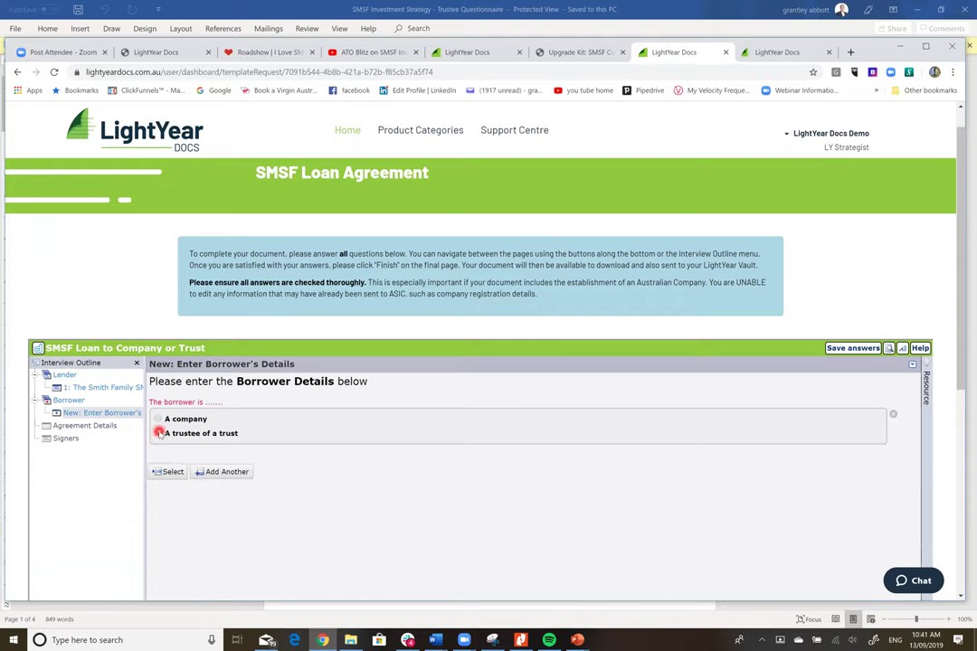
{"action": "left_click", "coordinate": [159, 434]}
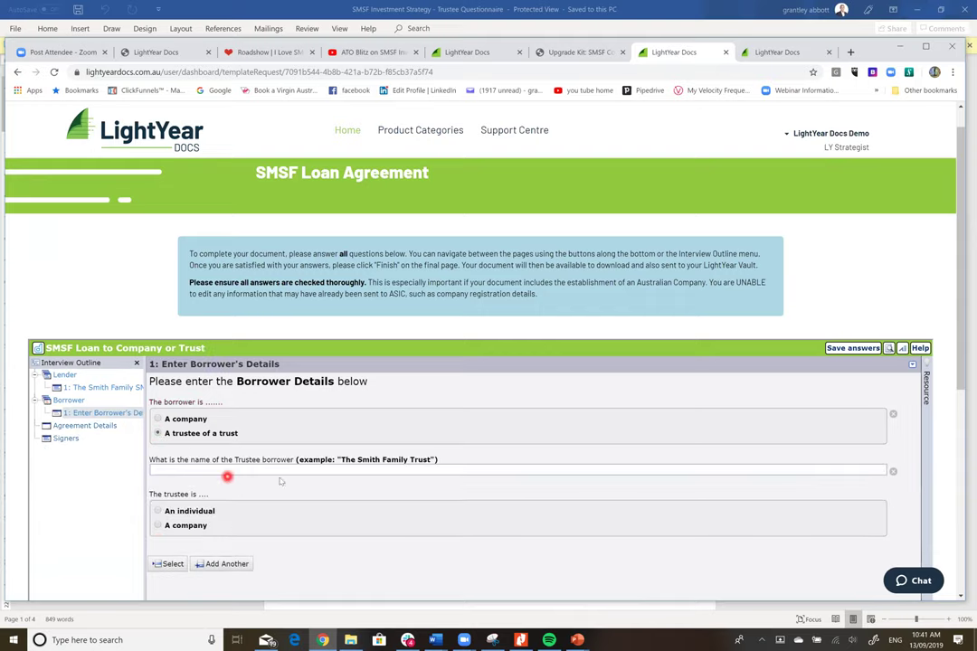
{"action": "left_click", "coordinate": [318, 470]}
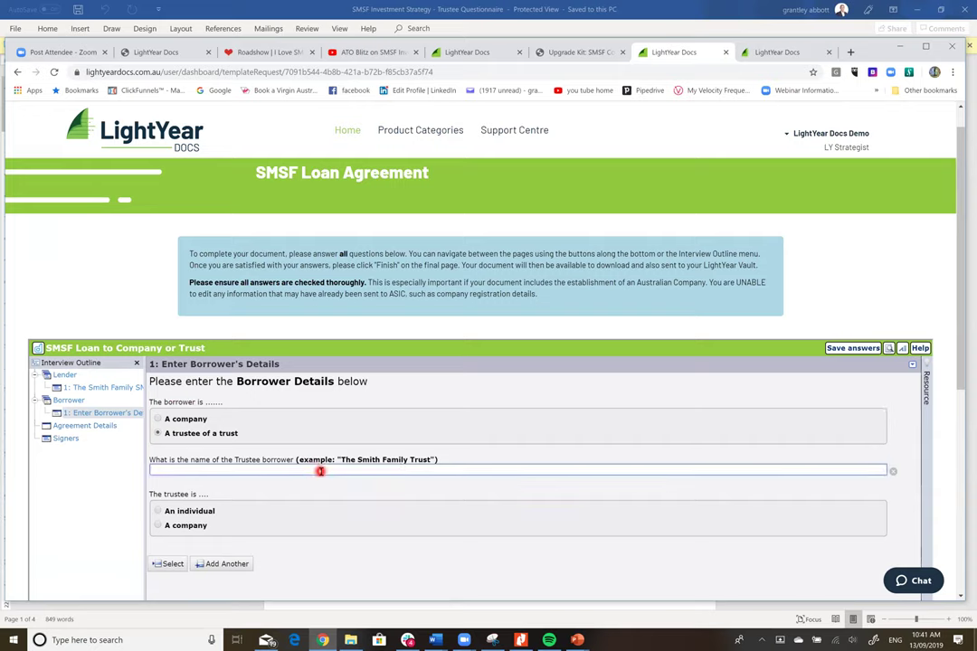
{"action": "type", "text": "Sam Smith Family Trust"}
{"action": "left_click", "coordinate": [159, 526]}
{"action": "left_click", "coordinate": [159, 511]}
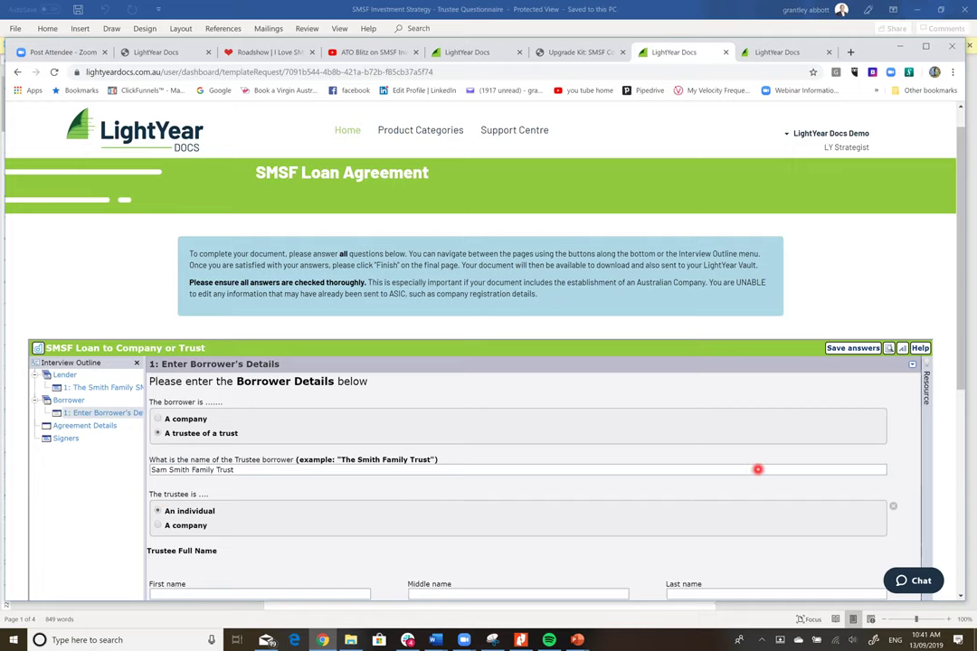
- Enter the trustee's first, middle and last name
{"action": "scroll", "coordinate": [758, 469], "scroll_direction": "down", "scroll_amount": 3}
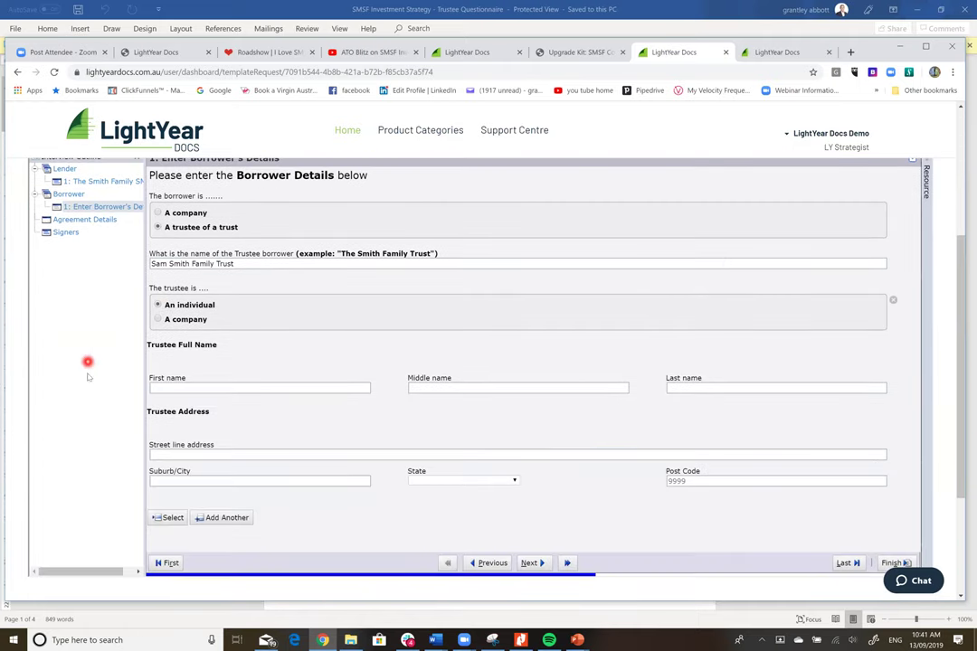
{"action": "left_click", "coordinate": [269, 391]}
{"action": "type", "text": "Sam"}
{"action": "key", "text": "Tab"}
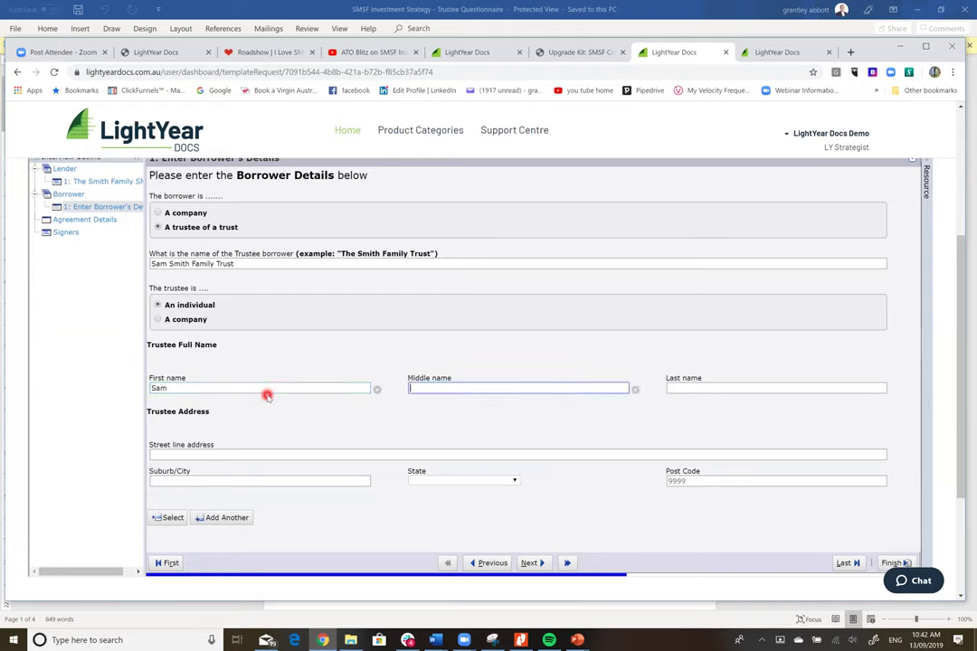
{"action": "type", "text": "John"}
{"action": "key", "text": "Tab"}
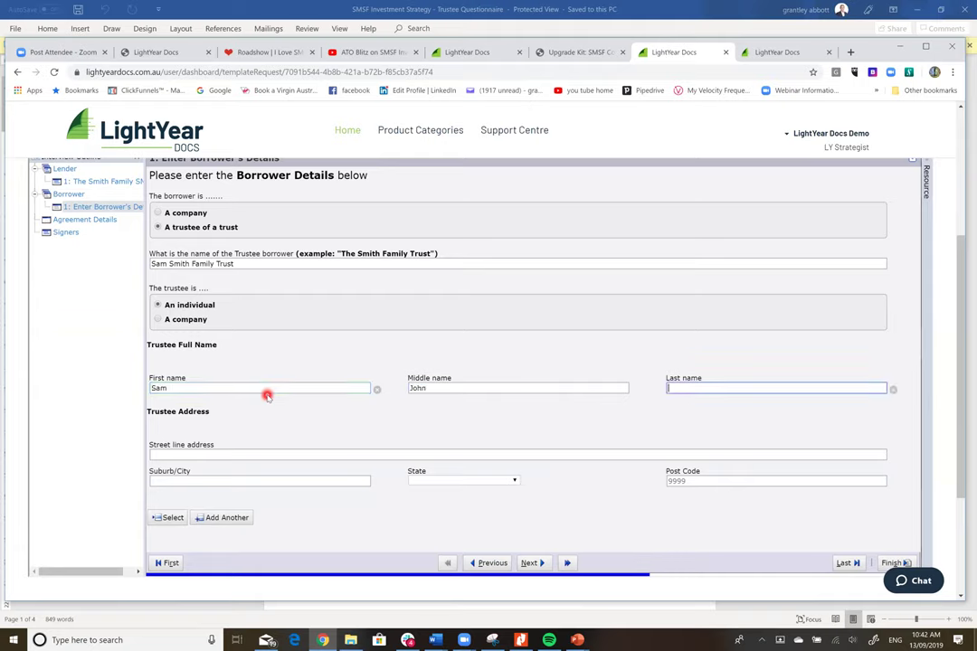
{"action": "type", "text": "Smith"}
- Enter the trustee's street address, suburb, New South Wales as state, and post code
{"action": "key", "text": "Tab"}
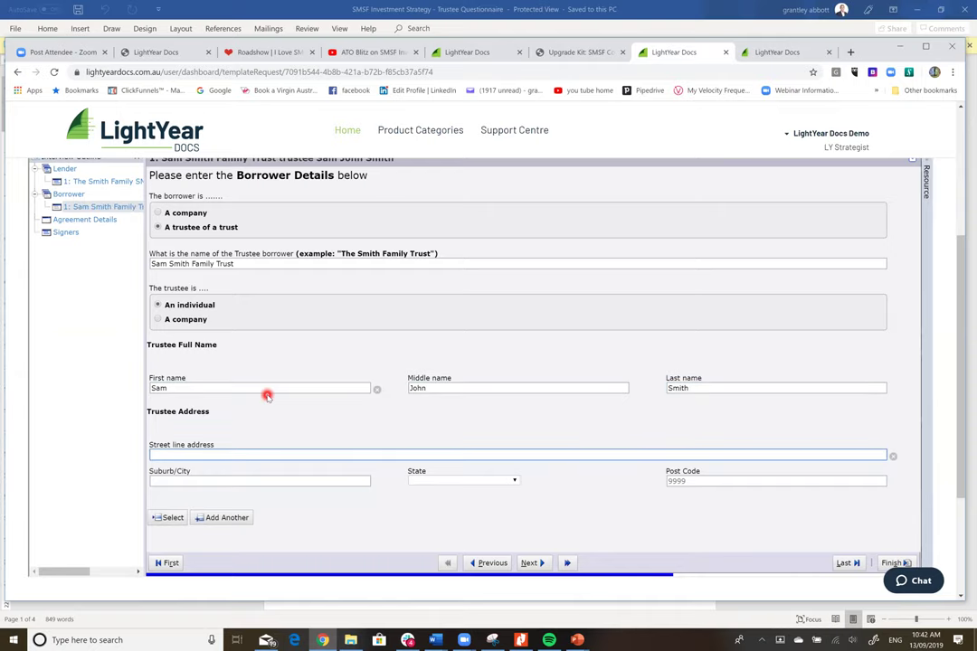
{"action": "type", "text": "20 Smith Street"}
{"action": "key", "text": "Tab"}
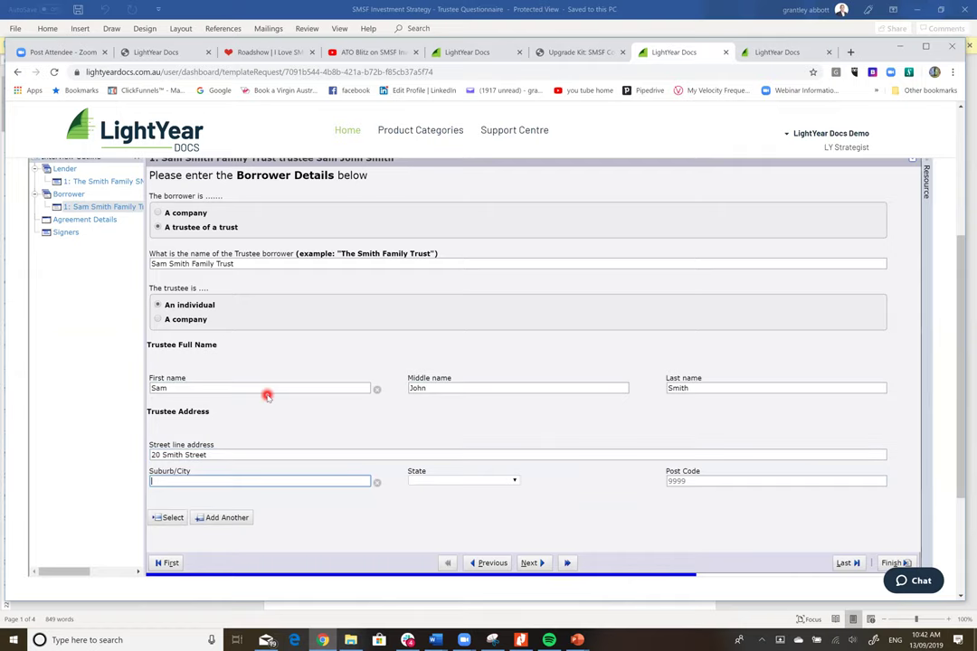
{"action": "type", "text": "Sydneyn"}
{"action": "key", "text": "Tab"}
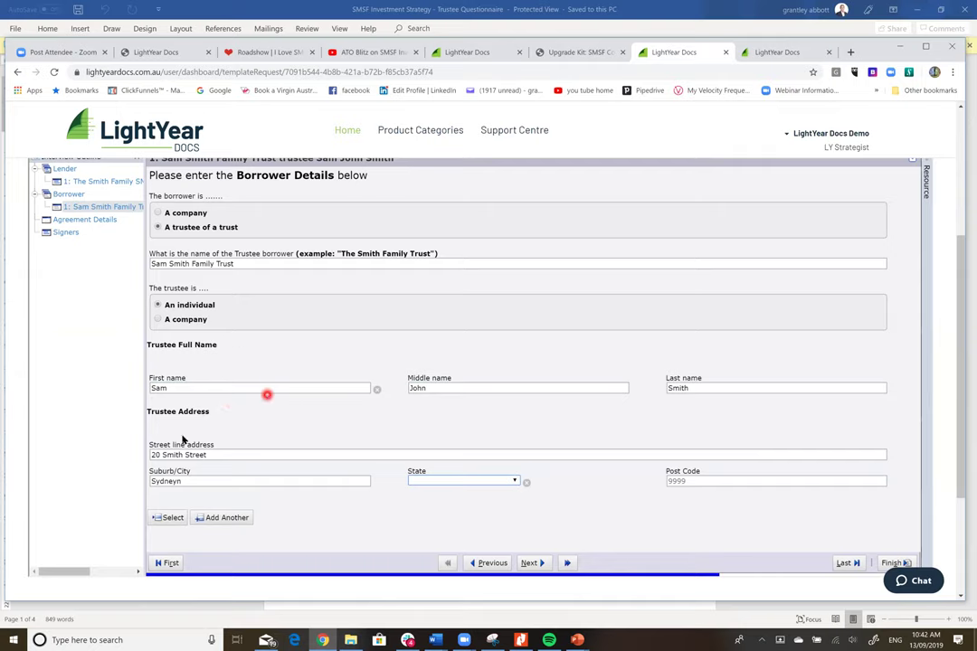
{"action": "left_click", "coordinate": [283, 483]}
{"action": "key", "text": "BackSpace"}
{"action": "left_click", "coordinate": [447, 480]}
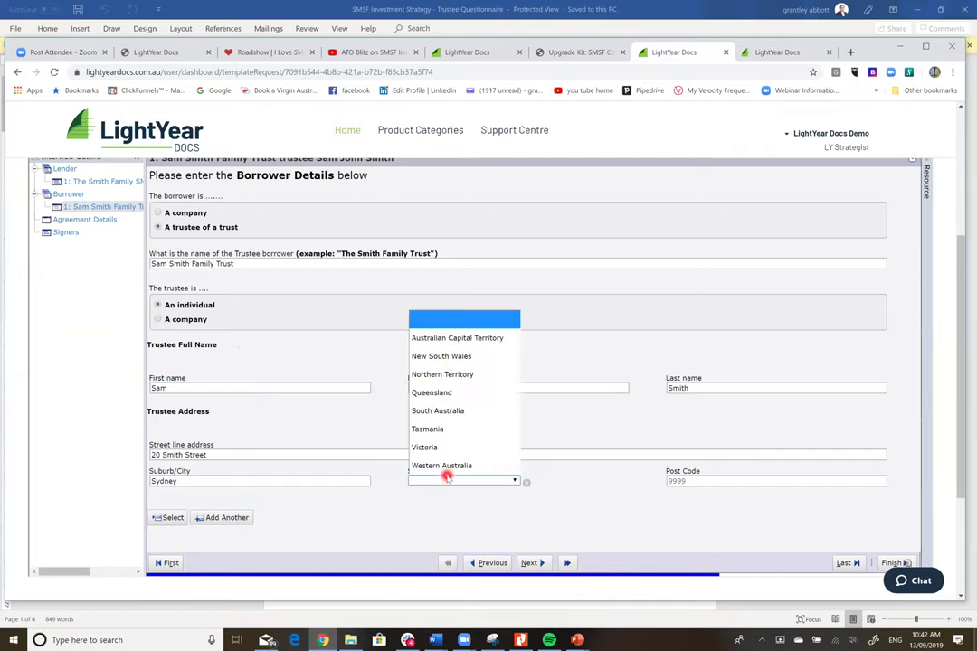
{"action": "left_click", "coordinate": [442, 358]}
{"action": "left_click", "coordinate": [702, 482]}
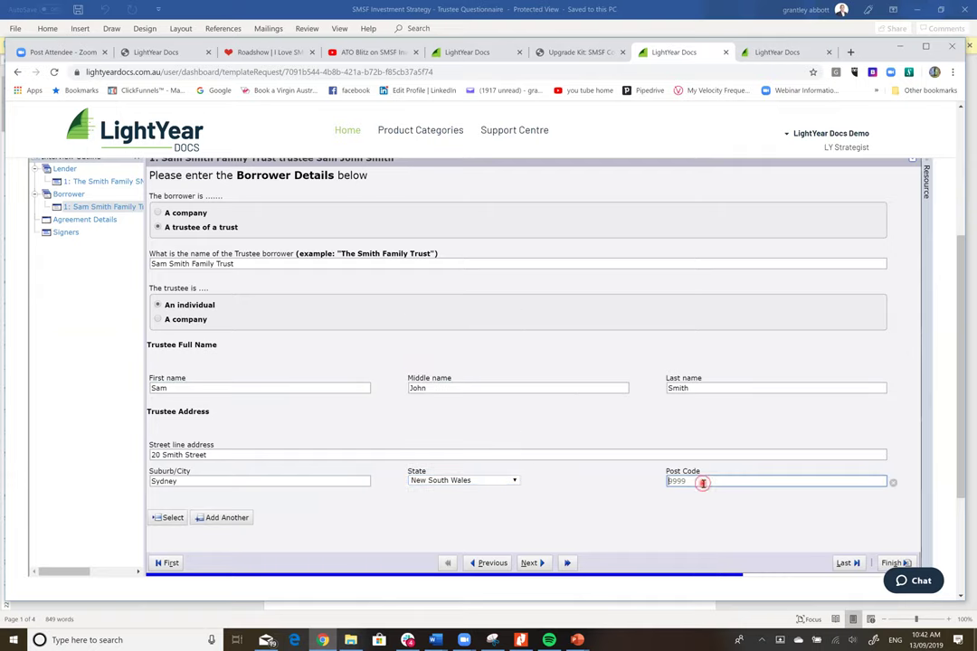
{"action": "type", "text": "2000"}
{"action": "scroll", "coordinate": [958, 320], "scroll_direction": "down", "scroll_amount": 2}
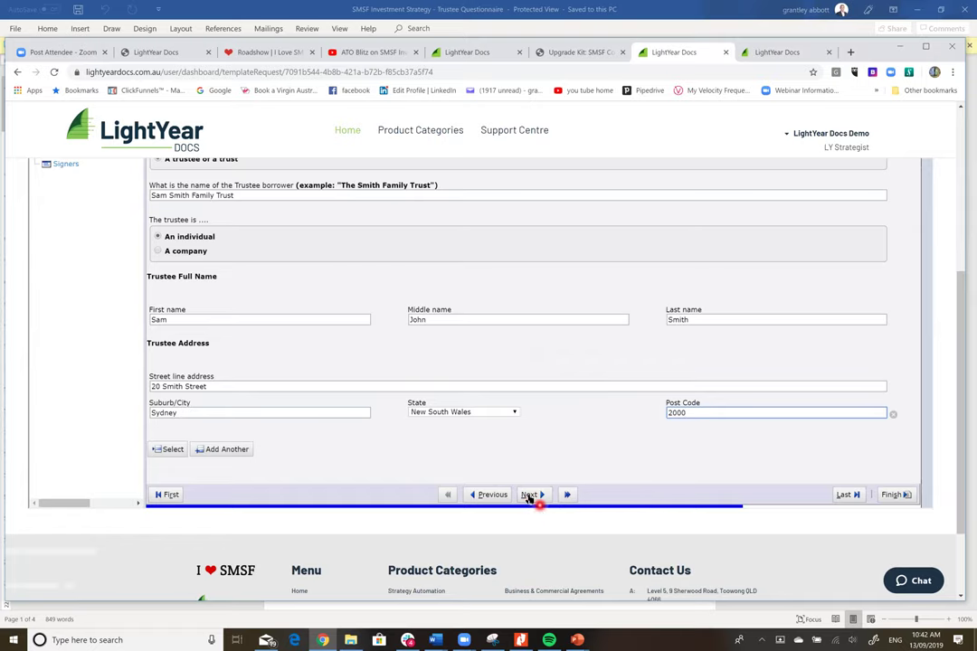
- On Agreement Details, make the loan variable with a commencement date of 1 October 2019
{"action": "left_click", "coordinate": [530, 495]}
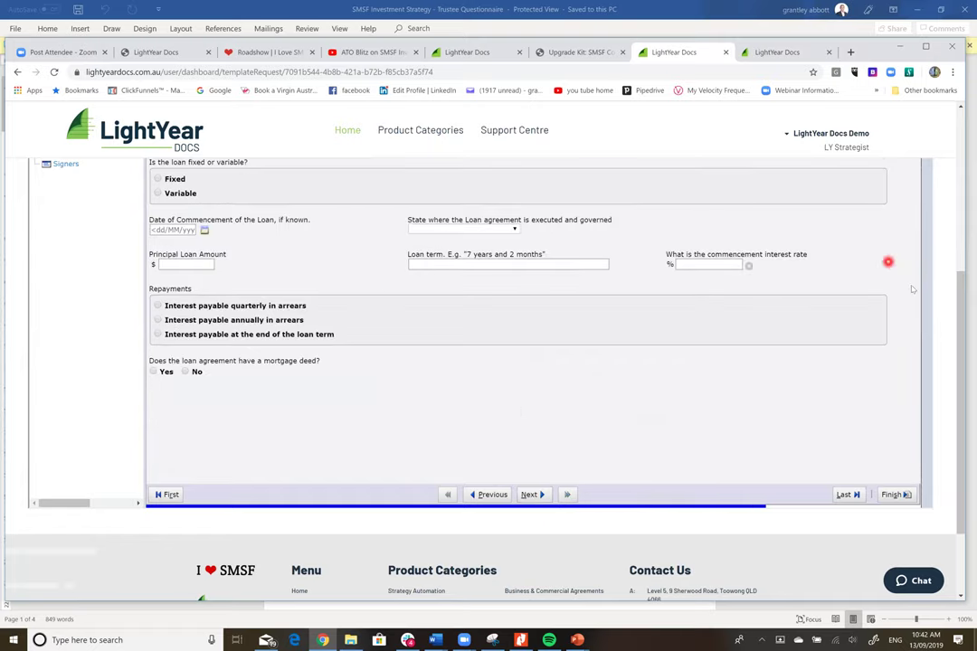
{"action": "scroll", "coordinate": [948, 187], "scroll_direction": "up", "scroll_amount": 1}
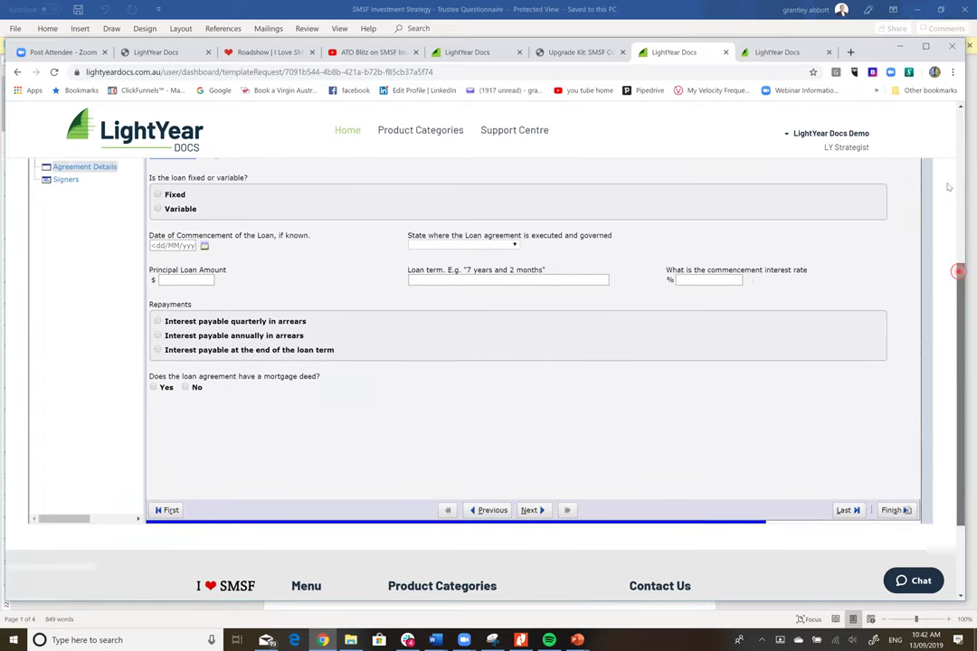
{"action": "scroll", "coordinate": [948, 188], "scroll_direction": "up", "scroll_amount": 3}
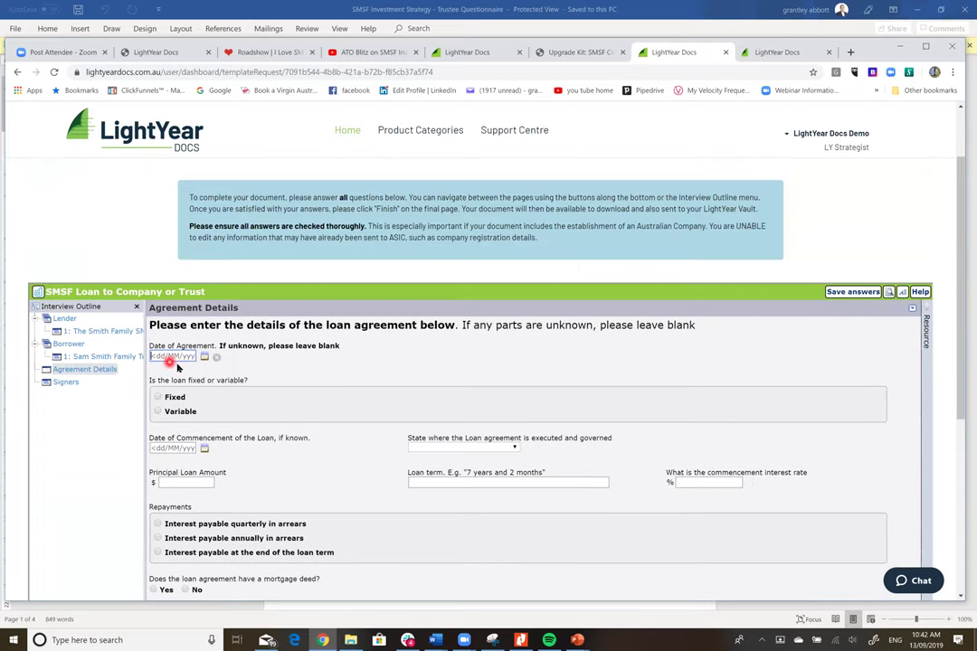
{"action": "left_click", "coordinate": [158, 411]}
{"action": "left_click", "coordinate": [204, 450]}
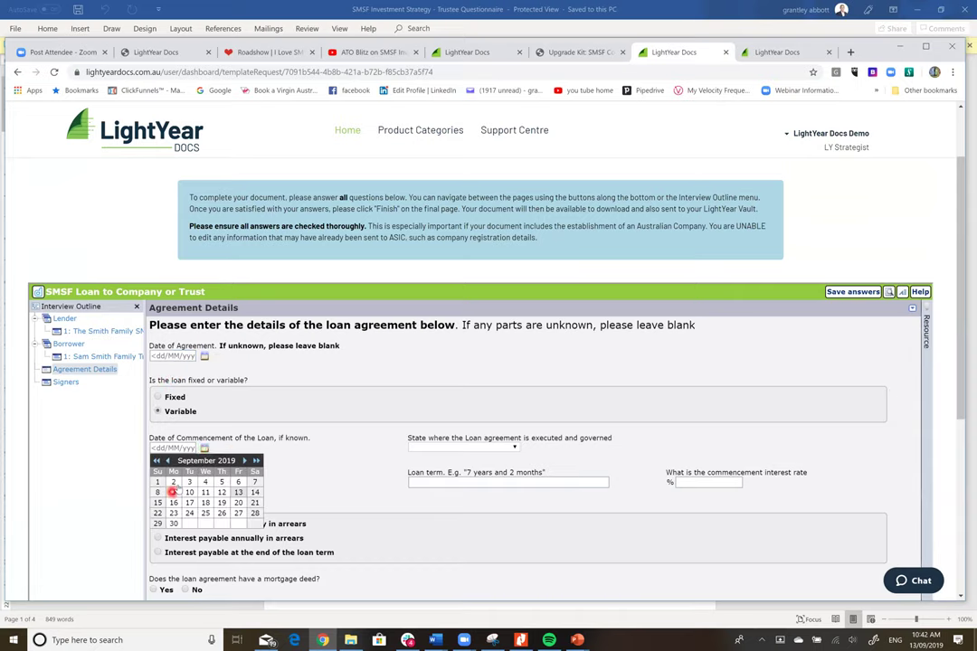
{"action": "left_click", "coordinate": [248, 461]}
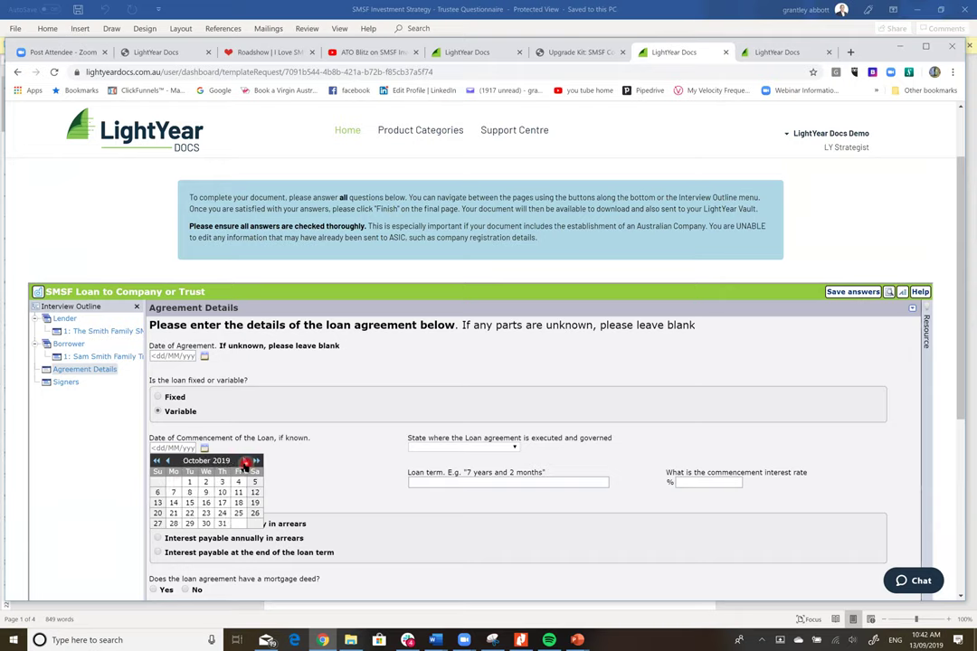
{"action": "left_click", "coordinate": [186, 484]}
- Set New South Wales as governing state, $49,000 principal, Five Years term, 6.7% rate, quarterly interest
{"action": "left_click", "coordinate": [425, 481]}
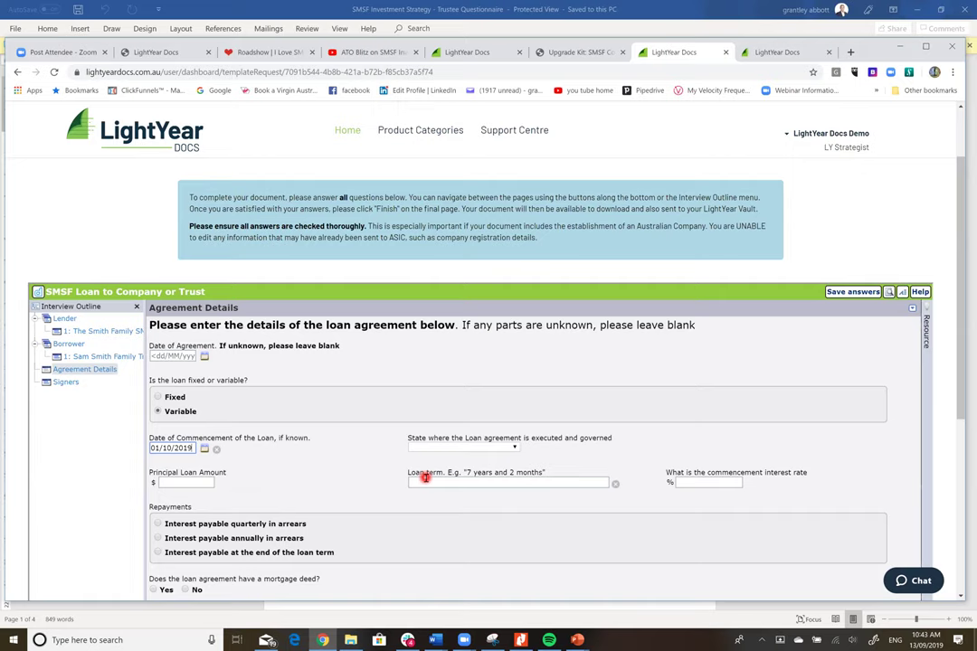
{"action": "left_click", "coordinate": [514, 450]}
{"action": "left_click", "coordinate": [514, 450]}
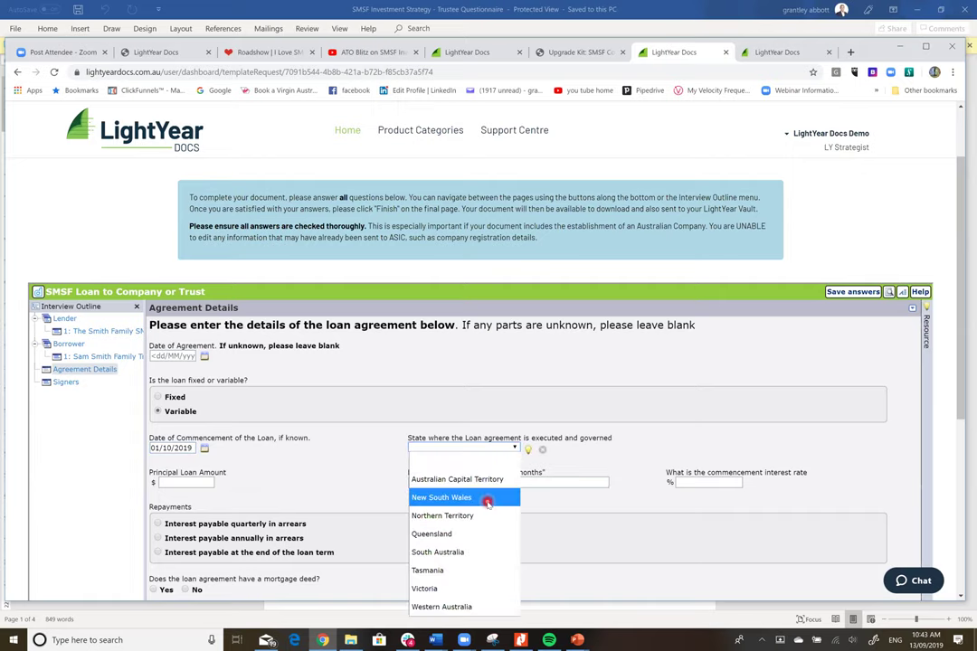
{"action": "left_click", "coordinate": [487, 501]}
{"action": "left_click", "coordinate": [190, 482]}
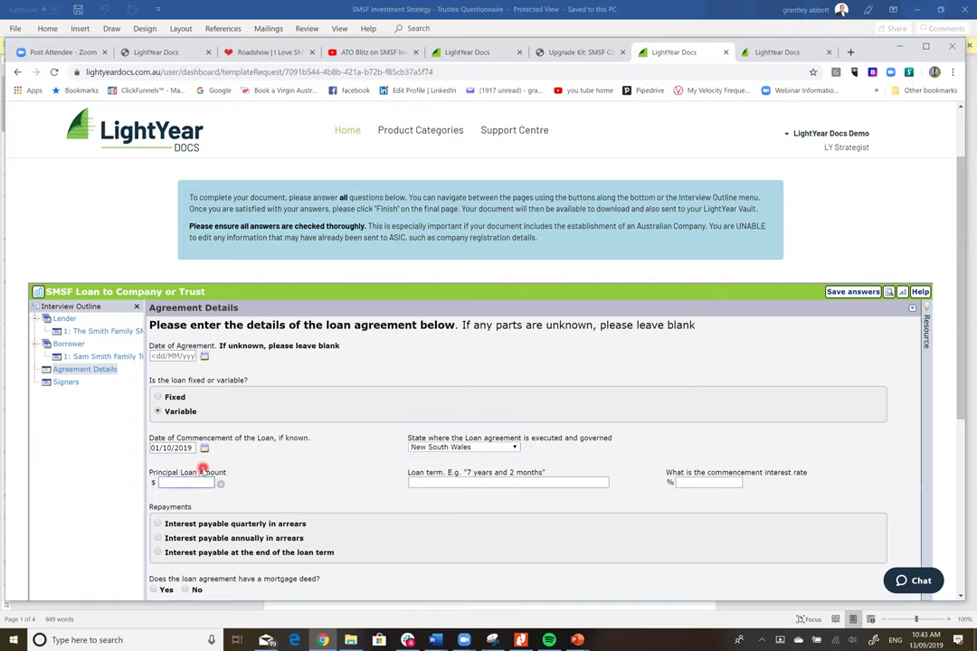
{"action": "type", "text": "49000"}
{"action": "left_click", "coordinate": [462, 487]}
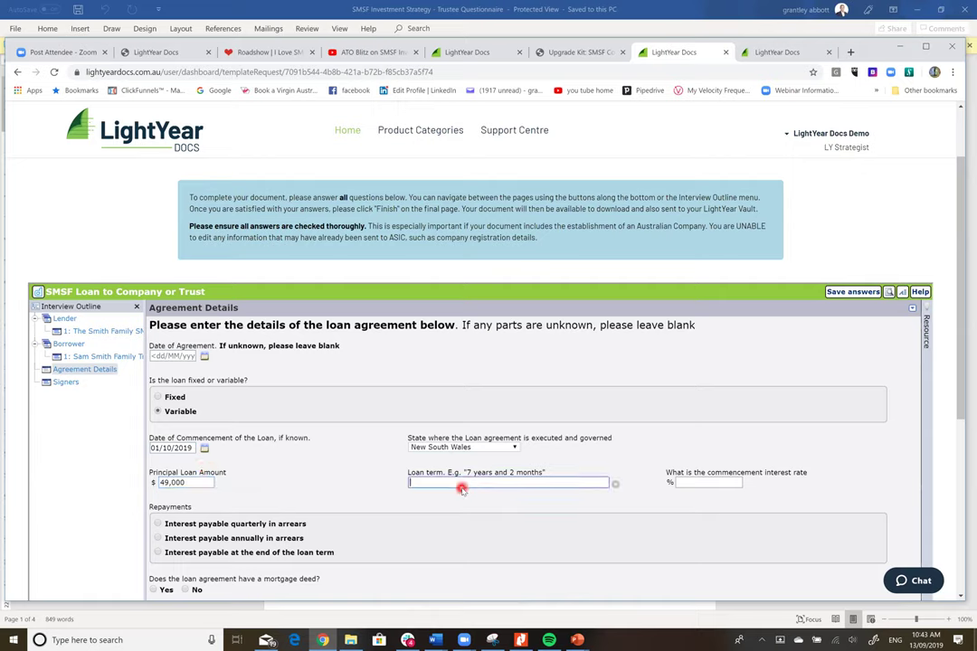
{"action": "type", "text": "Five Years"}
{"action": "left_click", "coordinate": [698, 482]}
{"action": "type", "text": "6.7"}
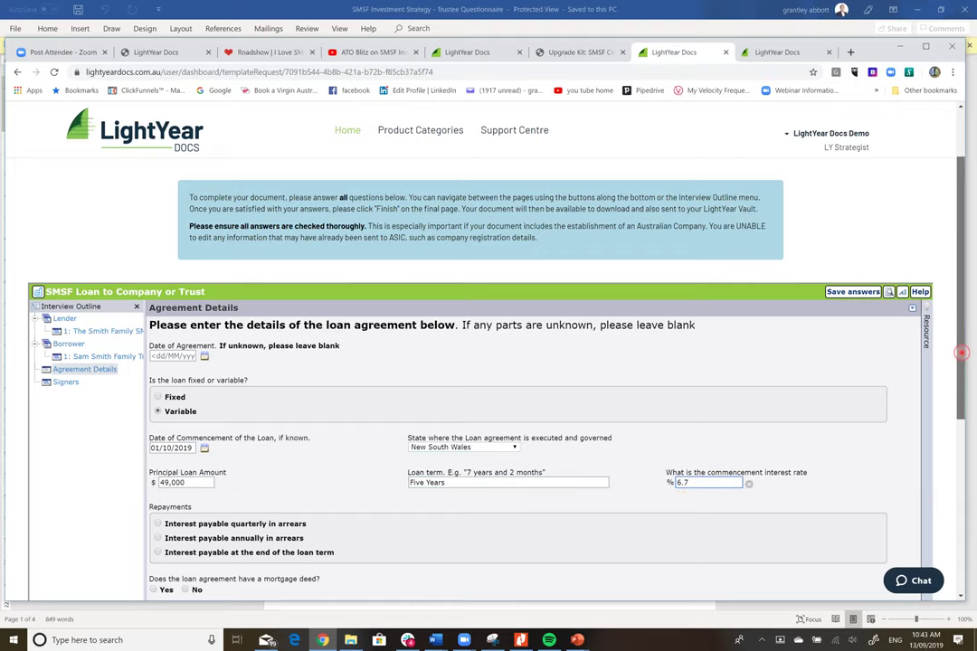
{"action": "left_click_drag", "start_coordinate": [959, 342], "coordinate": [959, 414]}
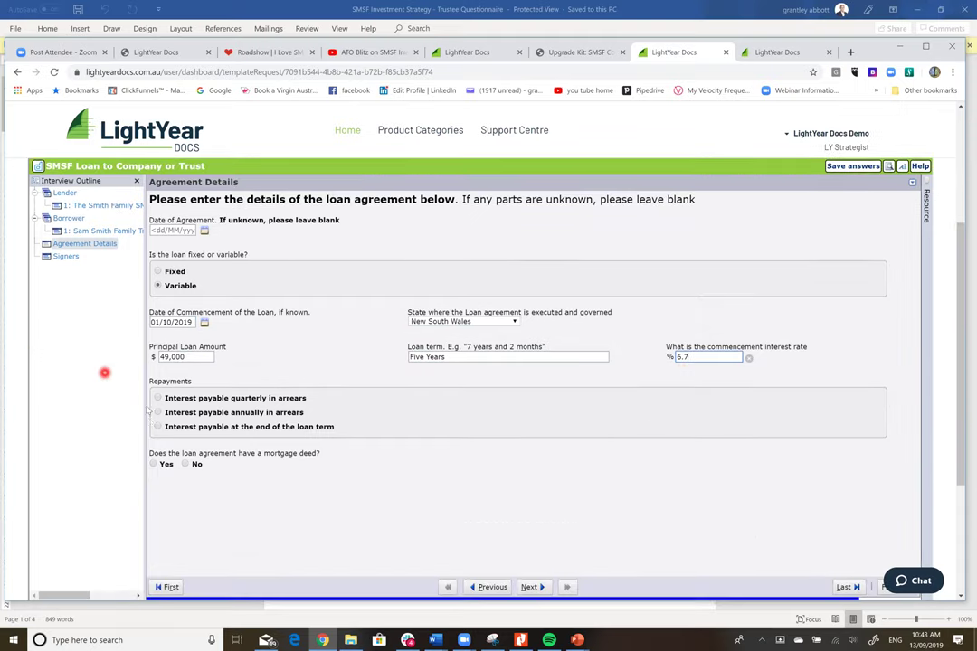
{"action": "left_click", "coordinate": [158, 398]}
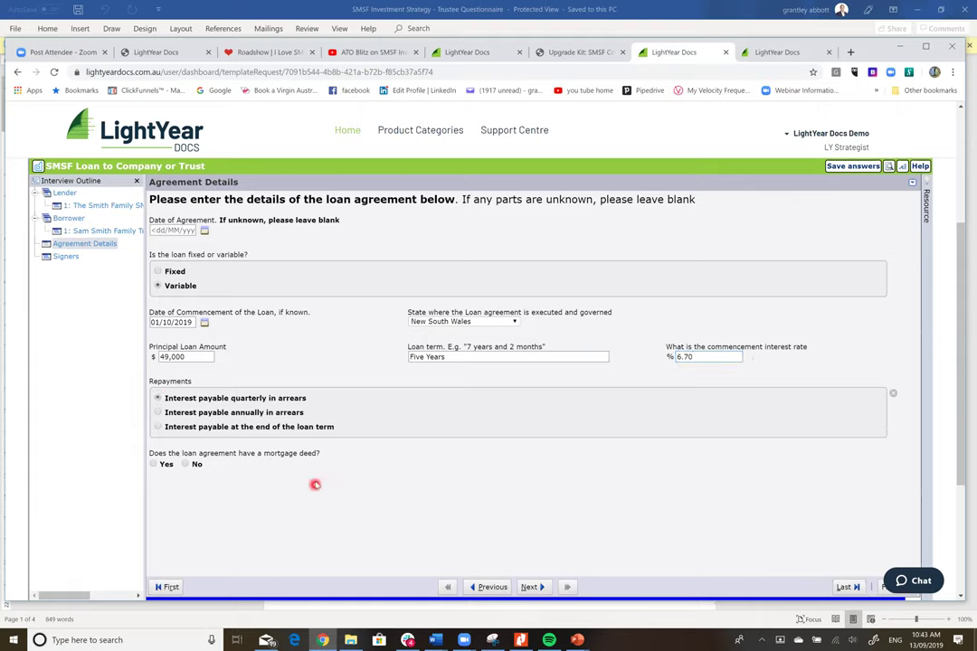
- Add a mortgage deed dated 1 October 2019 over other assets, described as the family trust's assets
{"action": "left_click", "coordinate": [162, 464]}
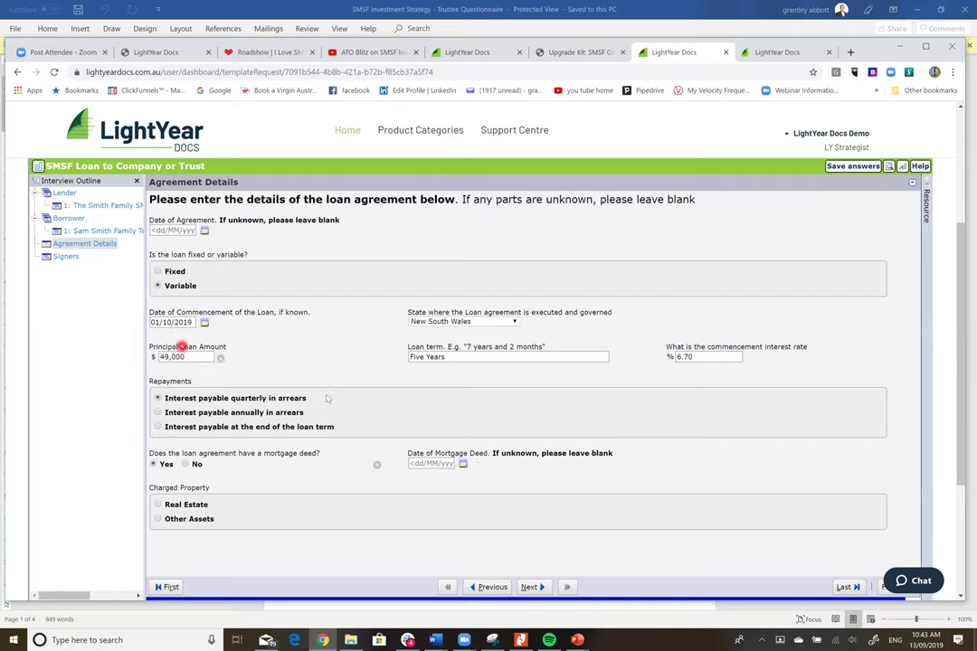
{"action": "left_click", "coordinate": [461, 464]}
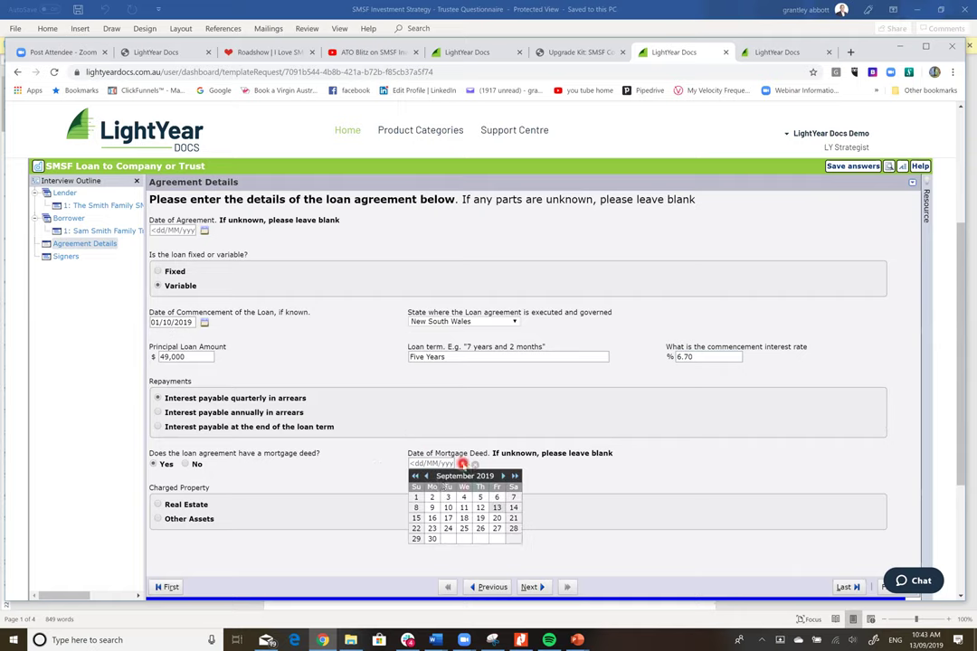
{"action": "left_click", "coordinate": [503, 475]}
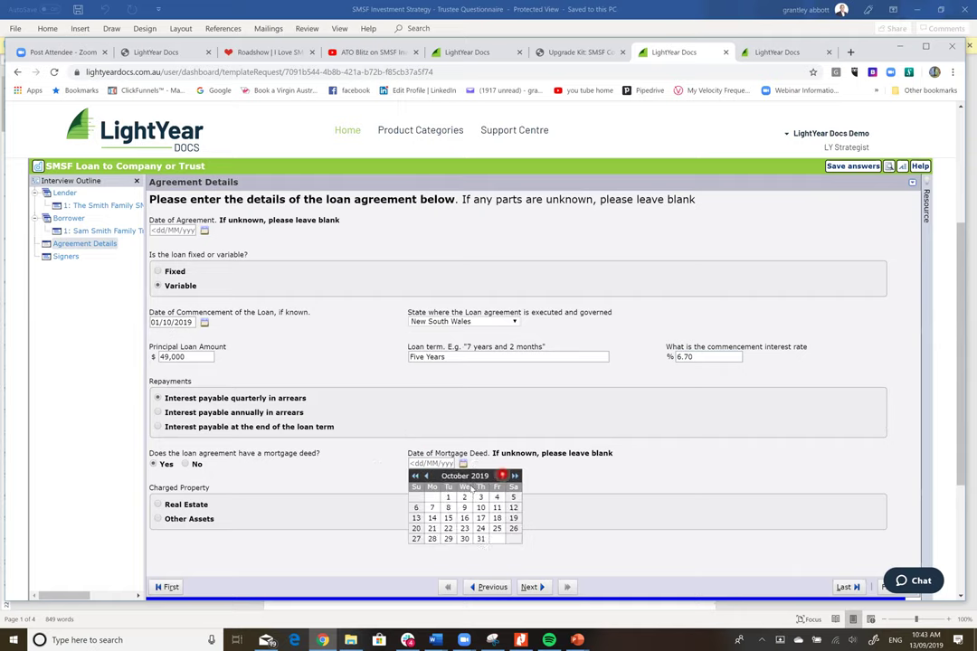
{"action": "left_click", "coordinate": [450, 495]}
{"action": "left_click", "coordinate": [158, 518]}
{"action": "left_click", "coordinate": [270, 555]}
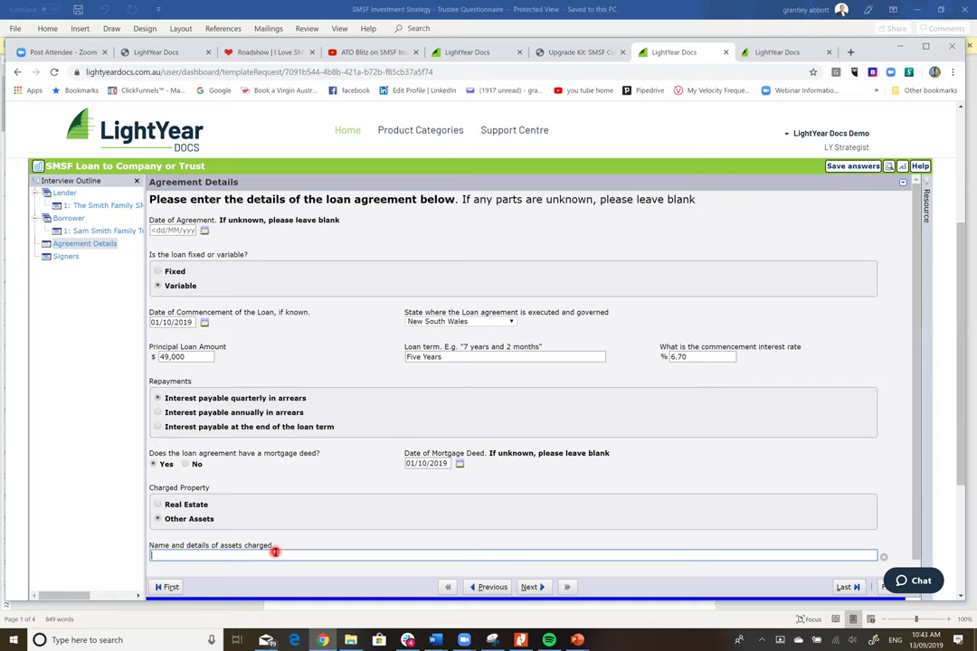
{"action": "type", "text": "Assets of the Same"}
{"action": "key", "text": "BackSpace"}
{"action": "type", "text": "Smith Family Trust"}
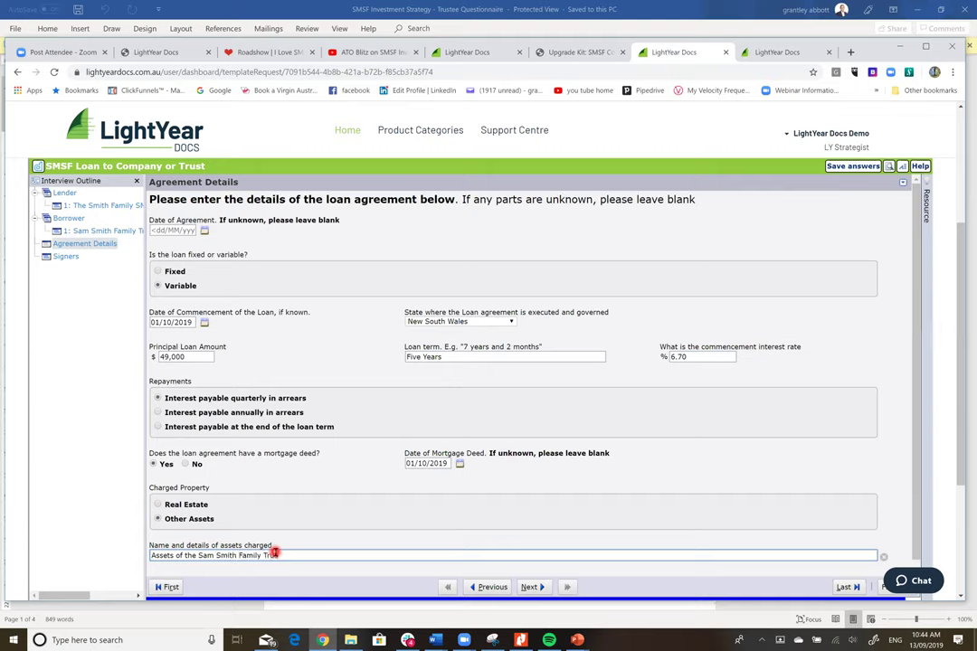
- Advance past the Signers page and submit the interview to assemble SMSF Loan to Company or Trust.pdf
{"action": "left_click", "coordinate": [532, 587]}
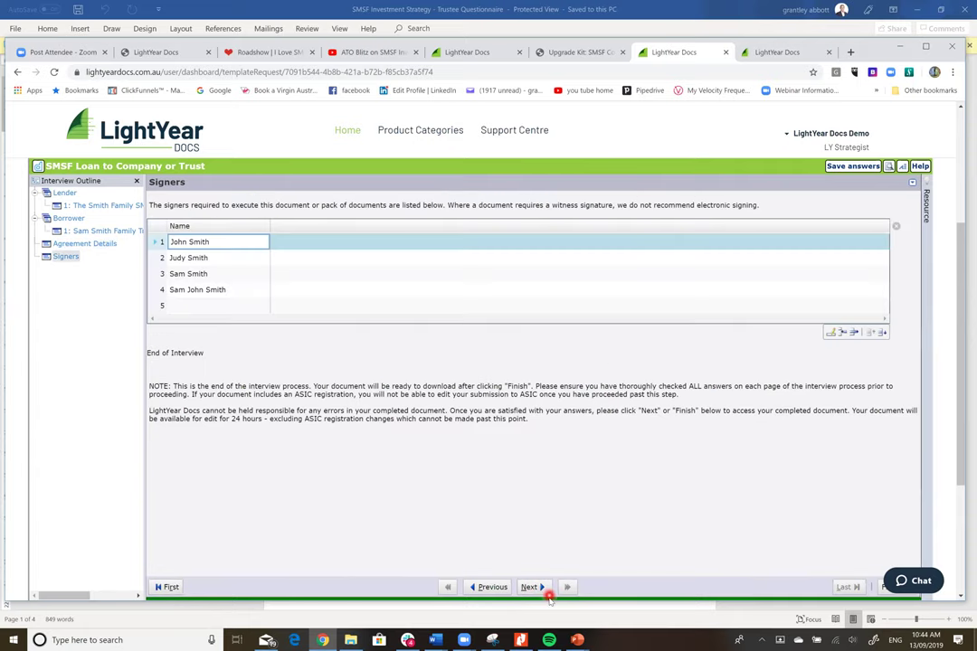
{"action": "left_click", "coordinate": [532, 587]}
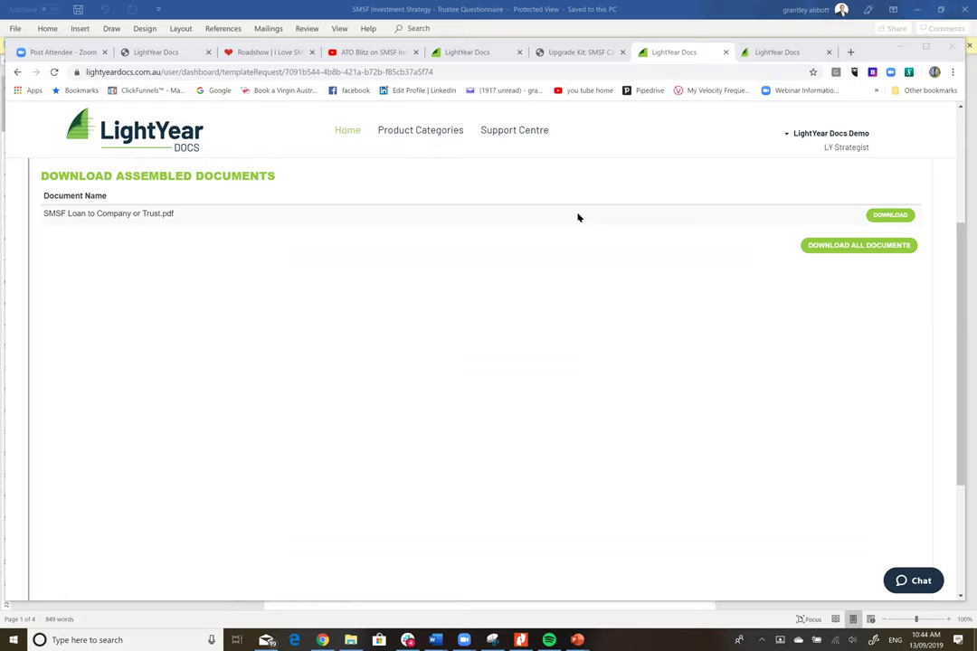
{"action": "left_click", "coordinate": [676, 127]}
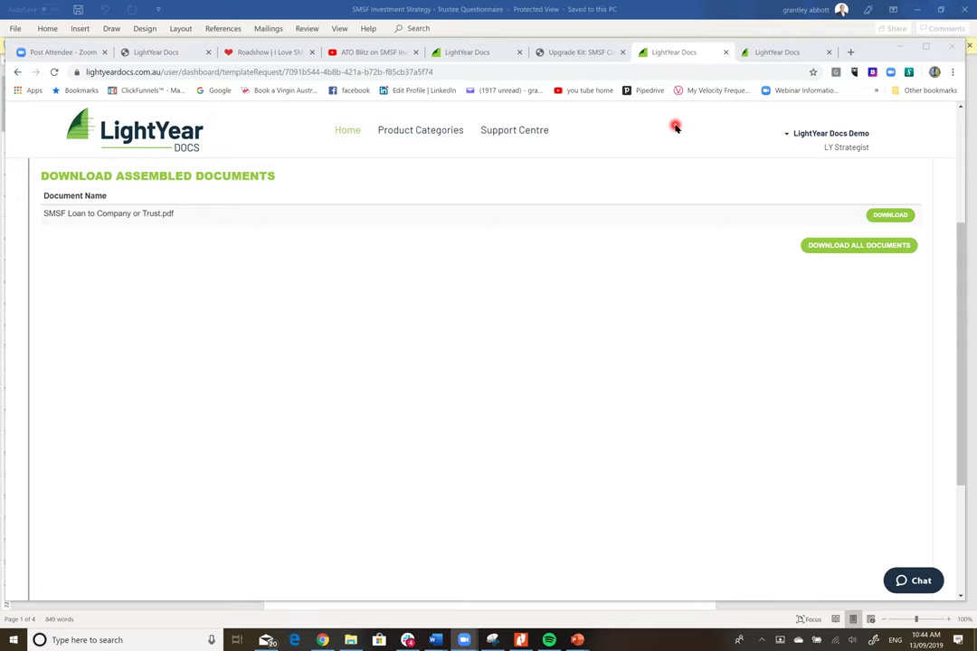
- Download and open the assembled loan agreement PDF, then page through it to Schedule 1
{"action": "left_click", "coordinate": [895, 215]}
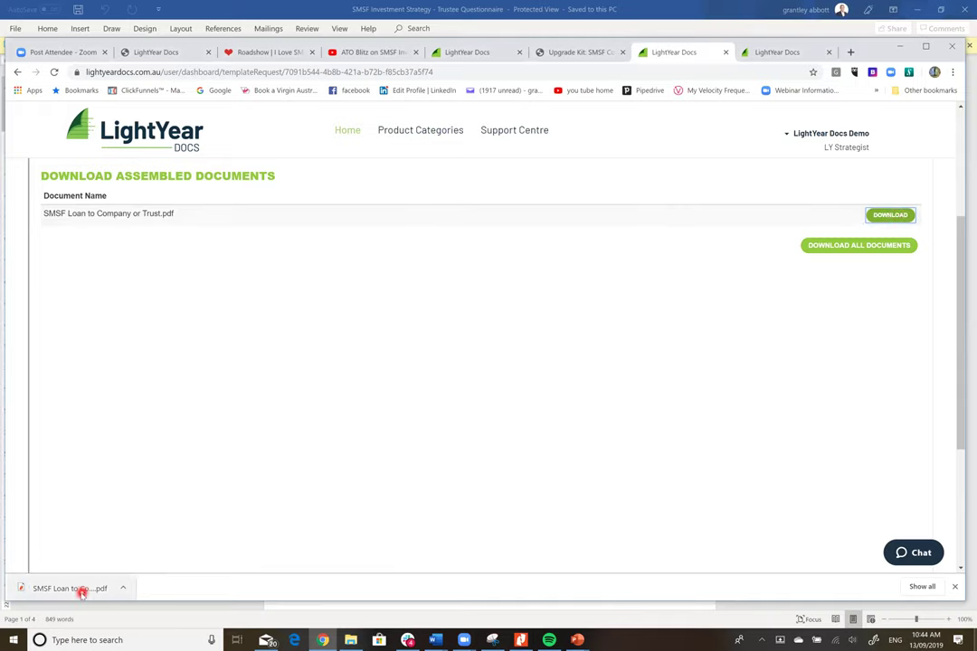
{"action": "left_click", "coordinate": [79, 589]}
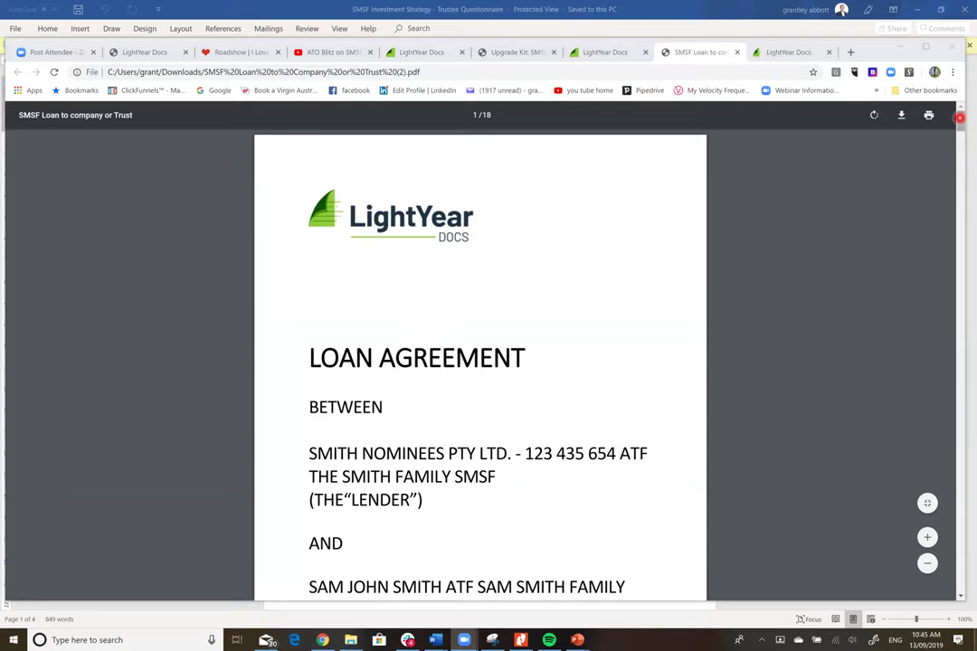
{"action": "left_click", "coordinate": [960, 118]}
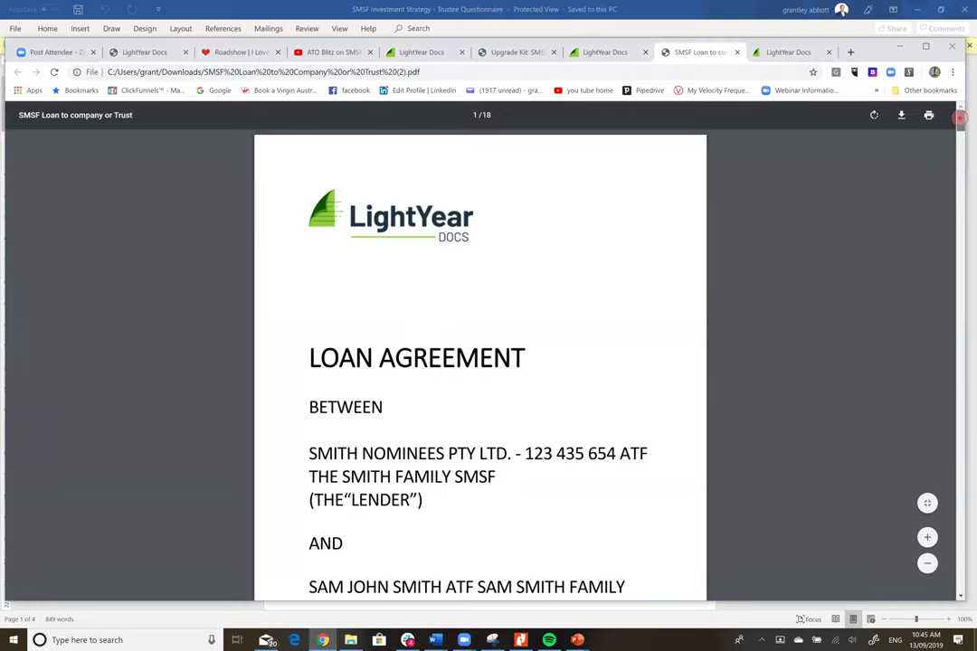
{"action": "left_click_drag", "start_coordinate": [960, 118], "coordinate": [961, 127]}
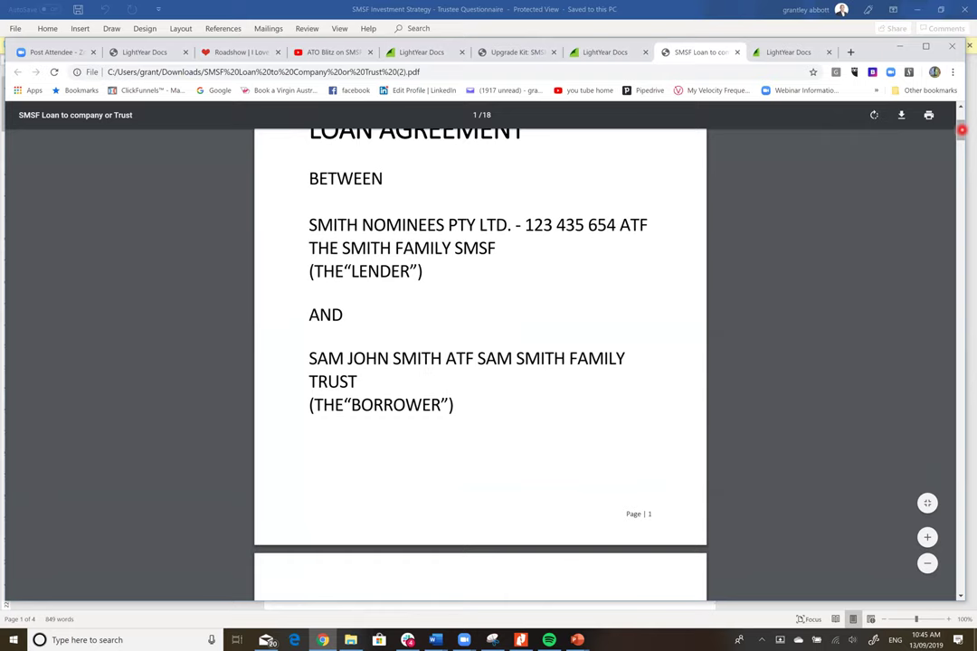
{"action": "left_click_drag", "start_coordinate": [964, 136], "coordinate": [962, 204]}
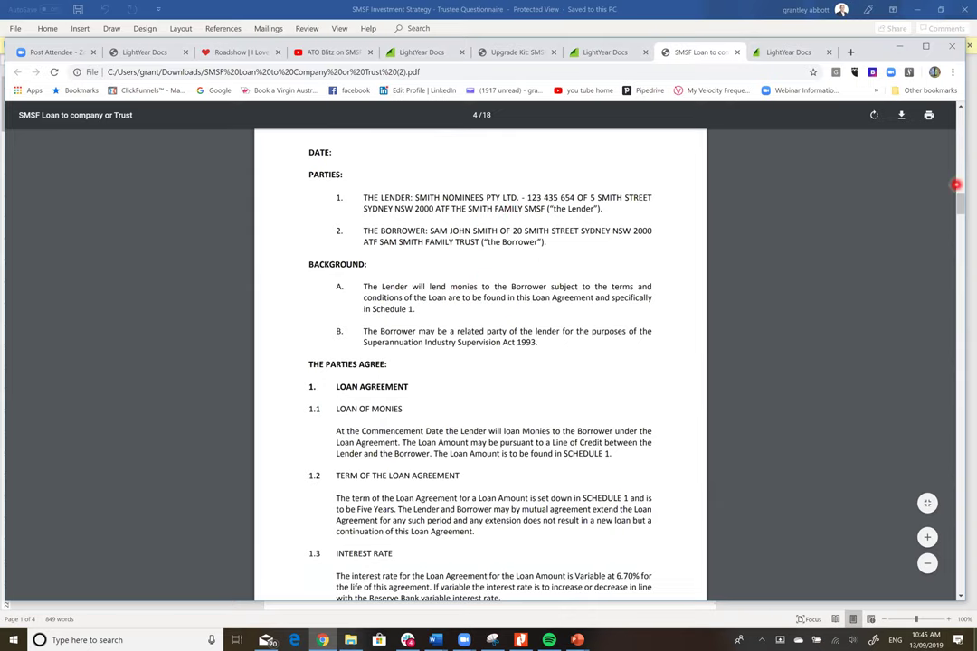
{"action": "left_click_drag", "start_coordinate": [961, 206], "coordinate": [962, 226]}
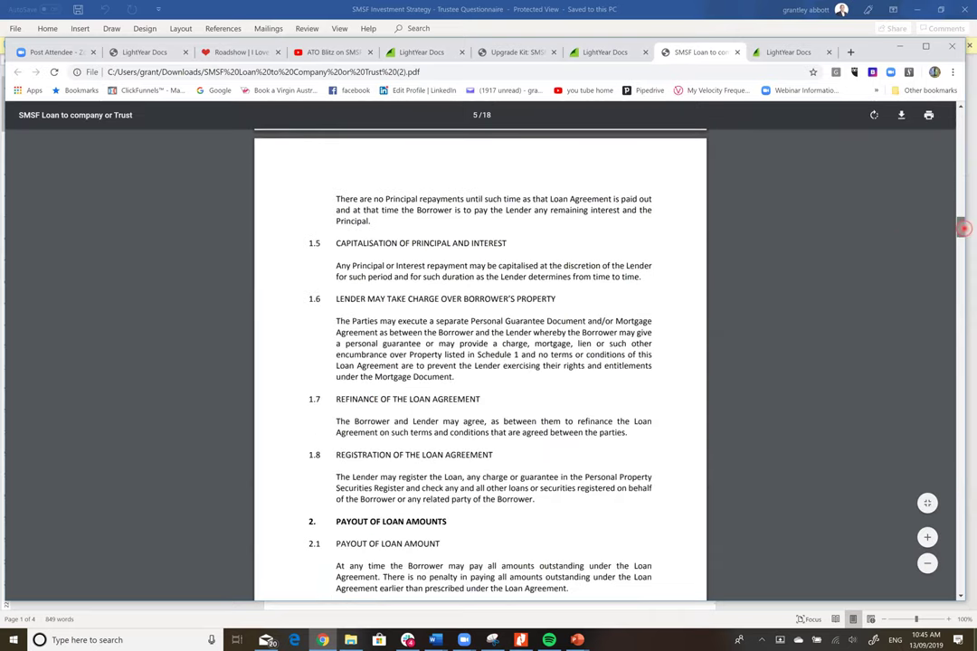
{"action": "left_click_drag", "start_coordinate": [963, 228], "coordinate": [964, 398]}
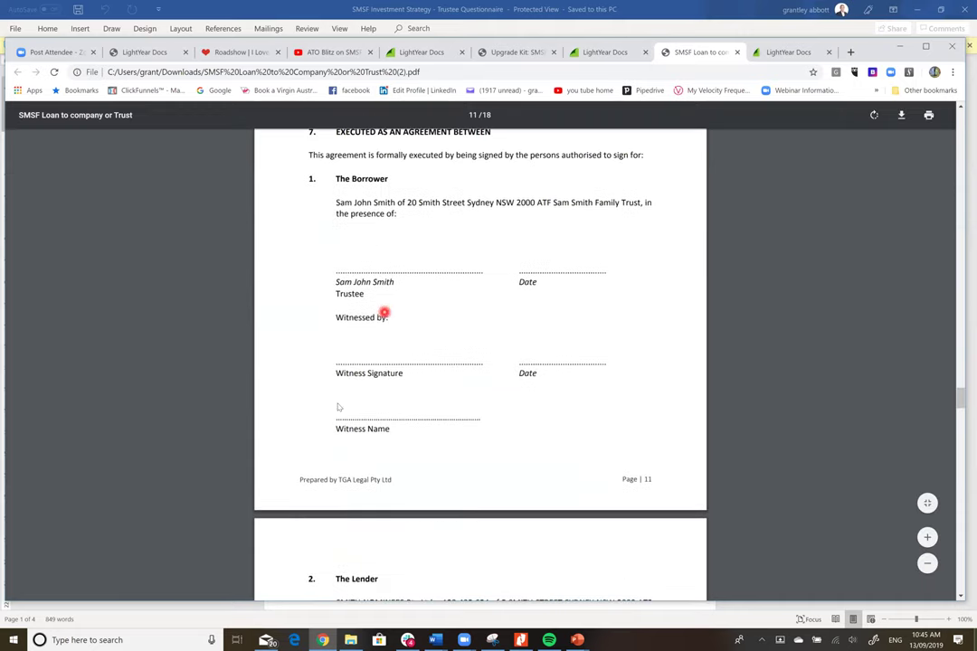
{"action": "left_click", "coordinate": [961, 397]}
{"action": "left_click_drag", "start_coordinate": [962, 396], "coordinate": [963, 402]}
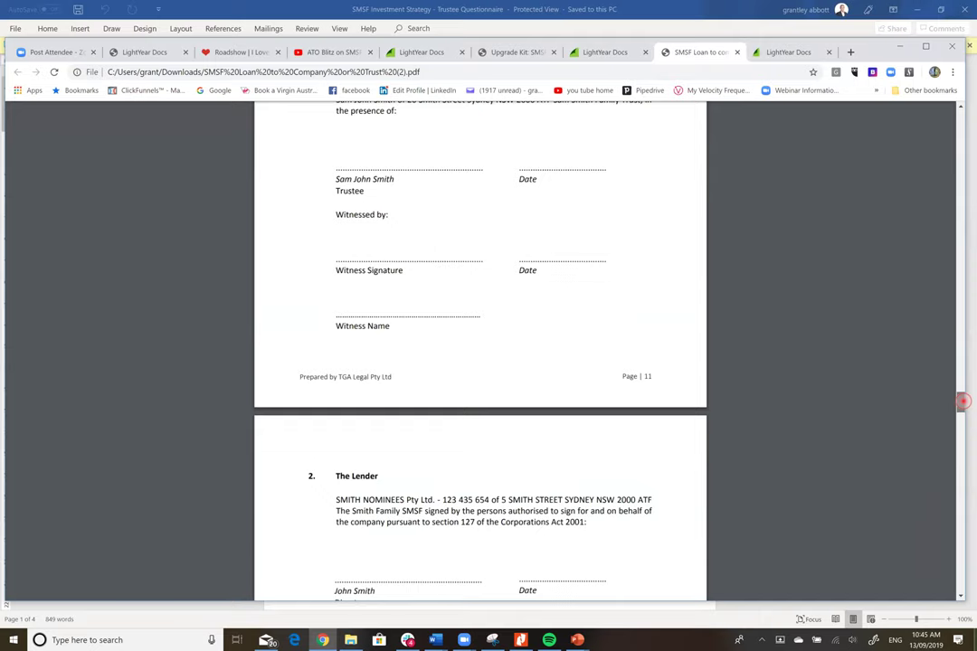
{"action": "left_click_drag", "start_coordinate": [963, 401], "coordinate": [963, 410]}
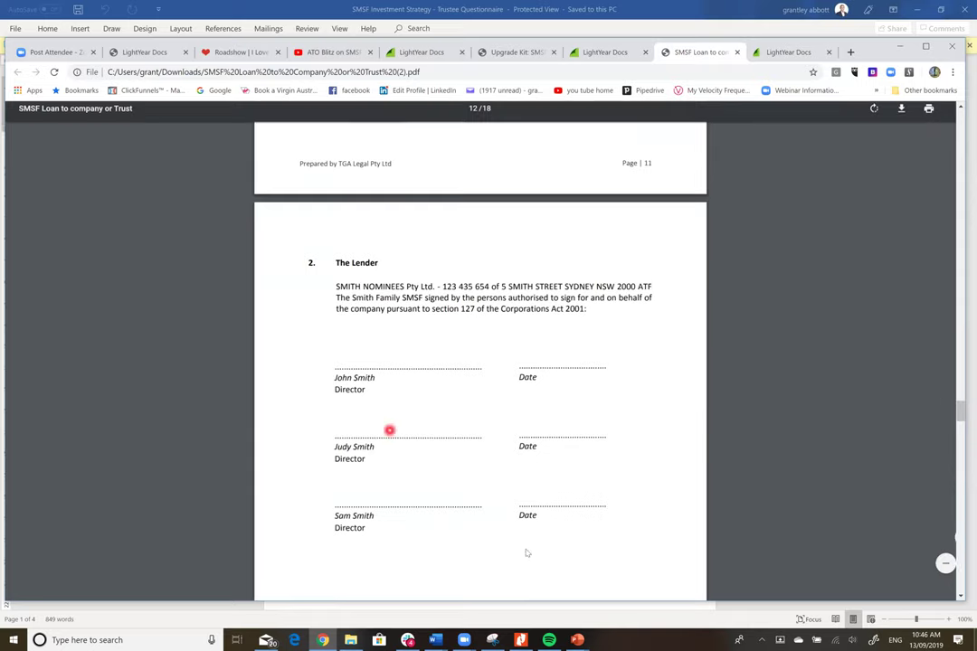
{"action": "left_click_drag", "start_coordinate": [961, 414], "coordinate": [957, 441]}
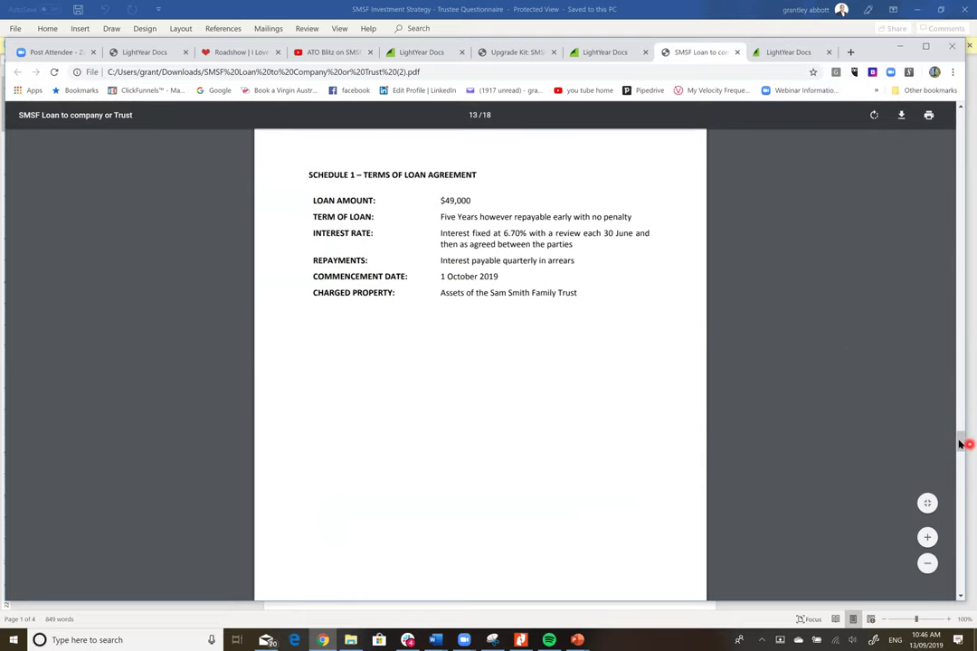
{"action": "left_click_drag", "start_coordinate": [967, 445], "coordinate": [968, 589]}
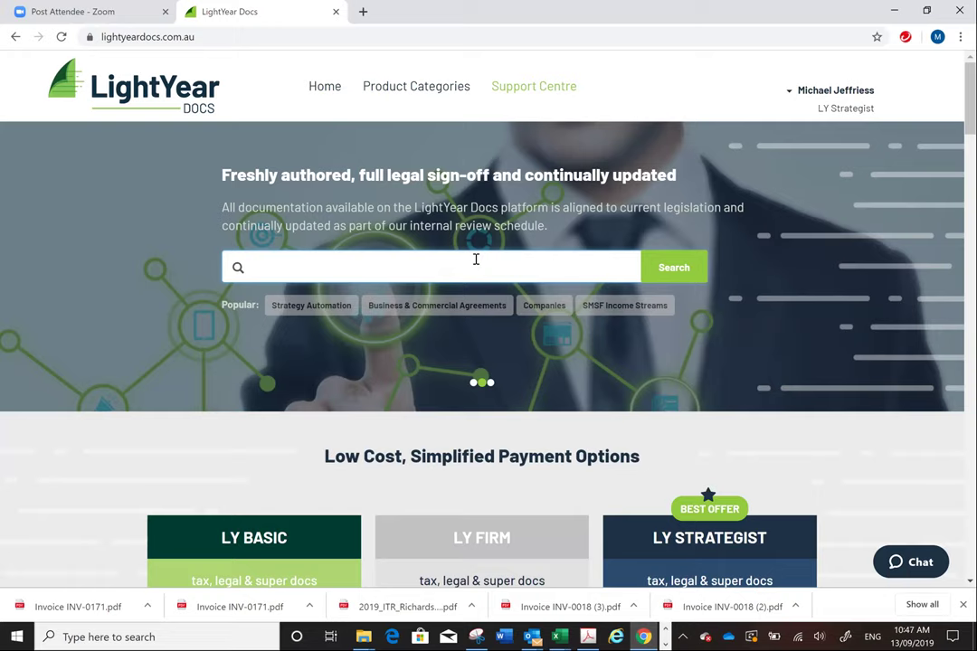
- Search the catalogue for 'company' and open the SMSF Special Purpose Company suggestion
{"action": "type", "text": "company"}
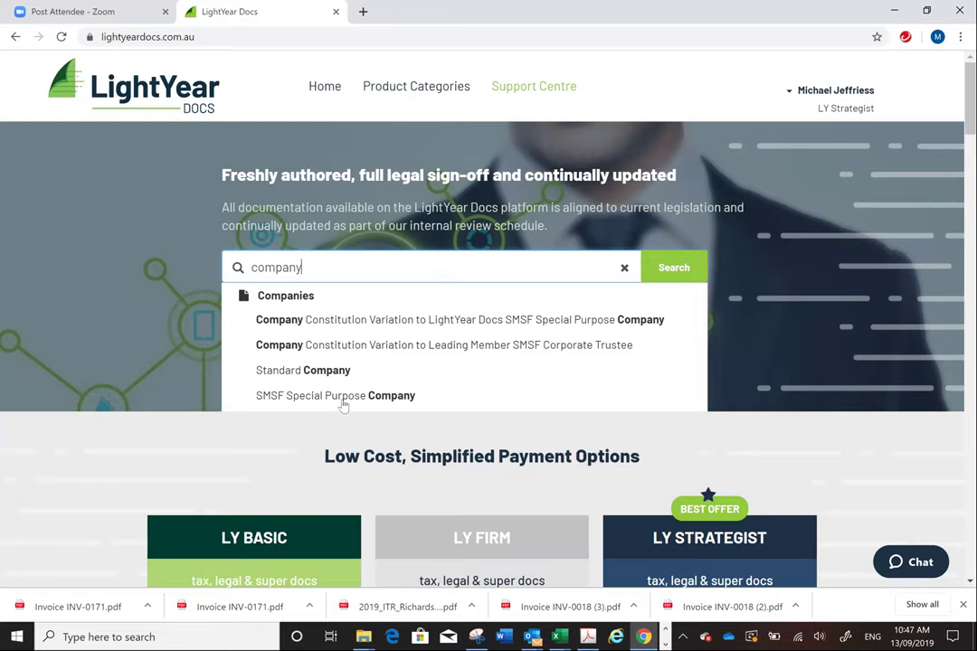
{"action": "left_click", "coordinate": [343, 402]}
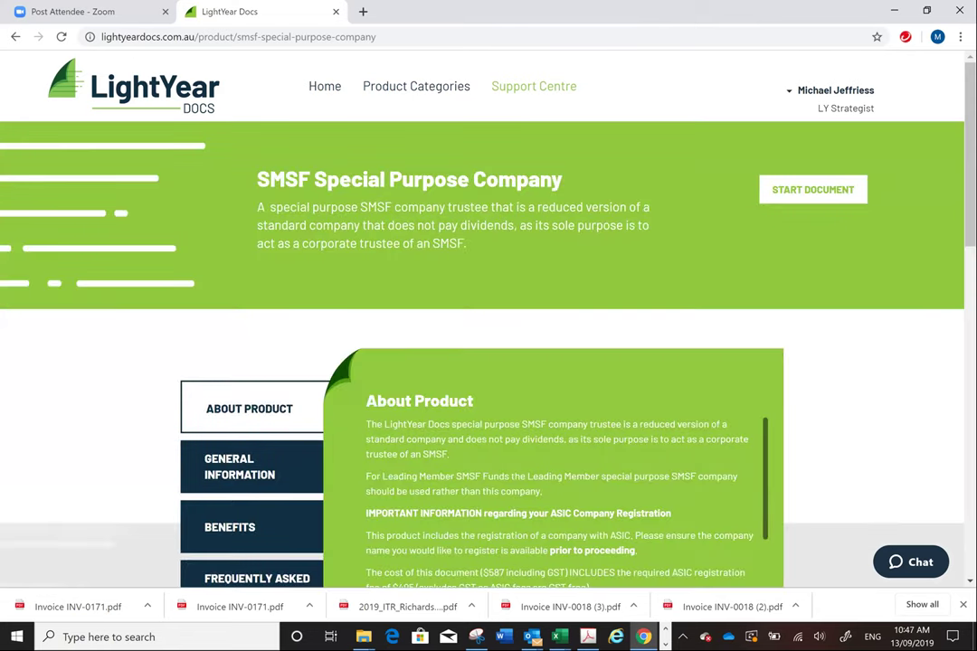
- Read through the About Product panel, then start a new SMSF Special Purpose Company document
{"action": "scroll", "coordinate": [181, 279], "scroll_direction": "down", "scroll_amount": 1}
{"action": "scroll", "coordinate": [181, 278], "scroll_direction": "up", "scroll_amount": 1}
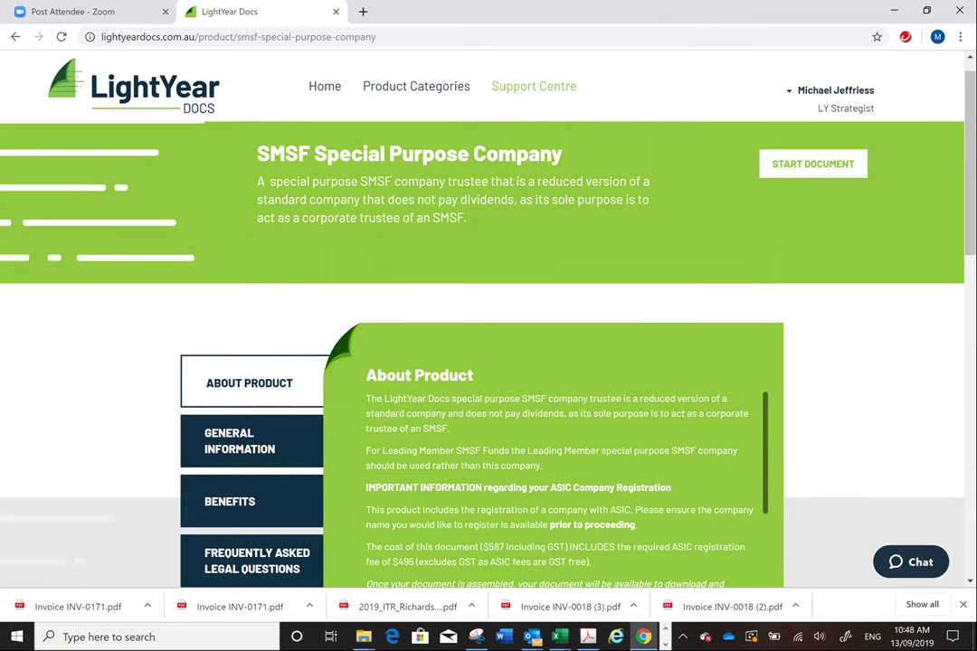
{"action": "scroll", "coordinate": [489, 285], "scroll_direction": "down", "scroll_amount": 1}
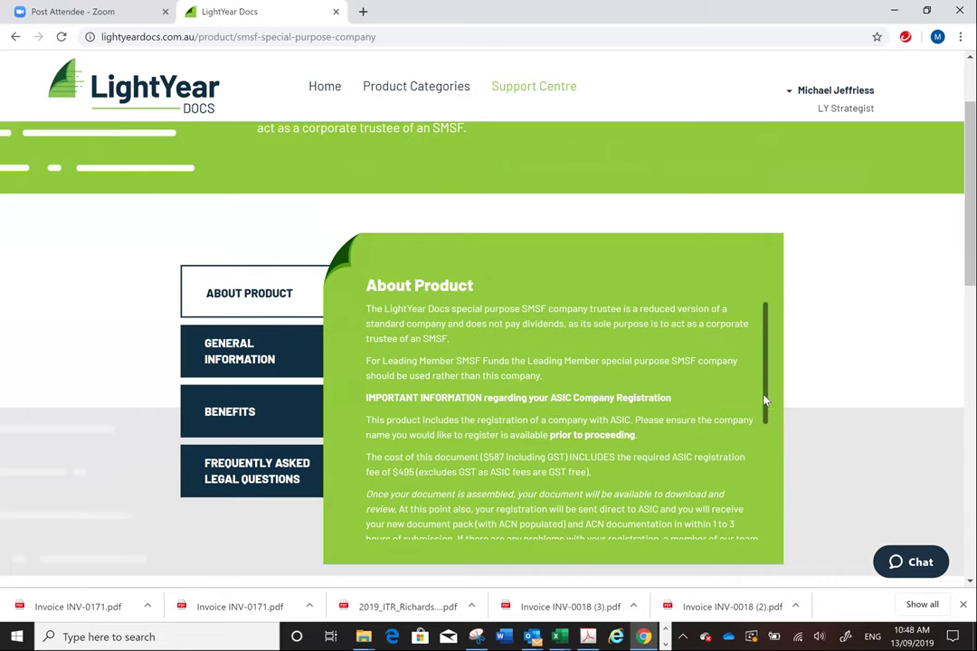
{"action": "scroll", "coordinate": [762, 460], "scroll_direction": "down", "scroll_amount": 4}
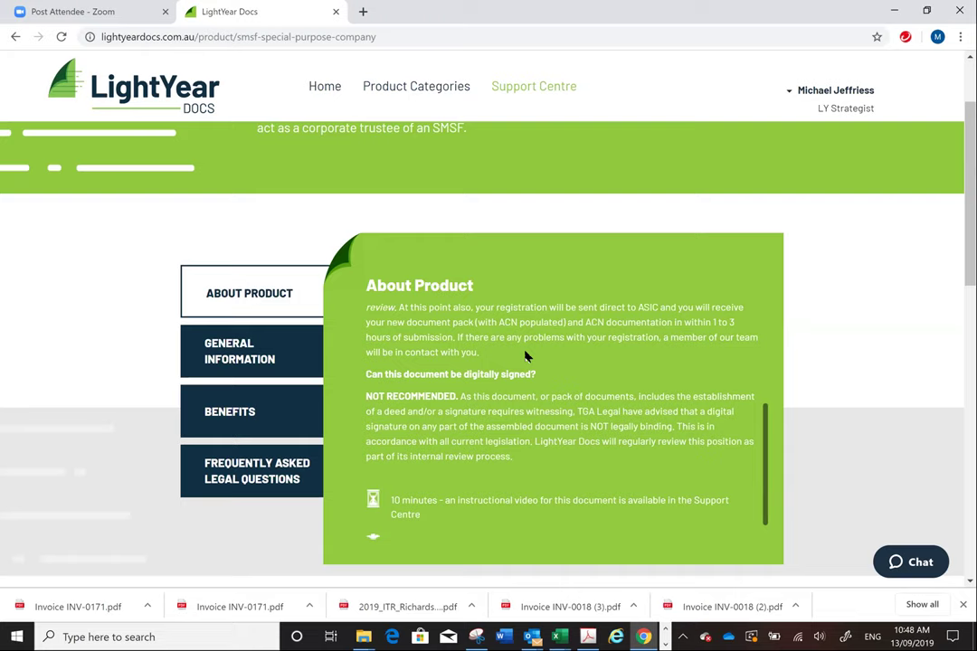
{"action": "scroll", "coordinate": [894, 262], "scroll_direction": "up", "scroll_amount": 1}
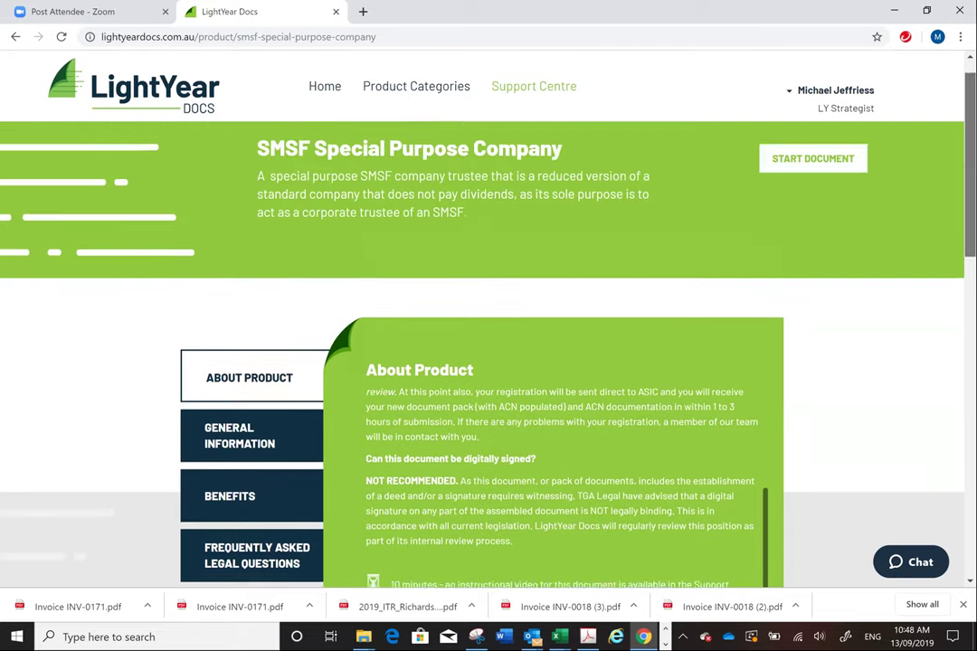
{"action": "scroll", "coordinate": [412, 276], "scroll_direction": "down", "scroll_amount": 2}
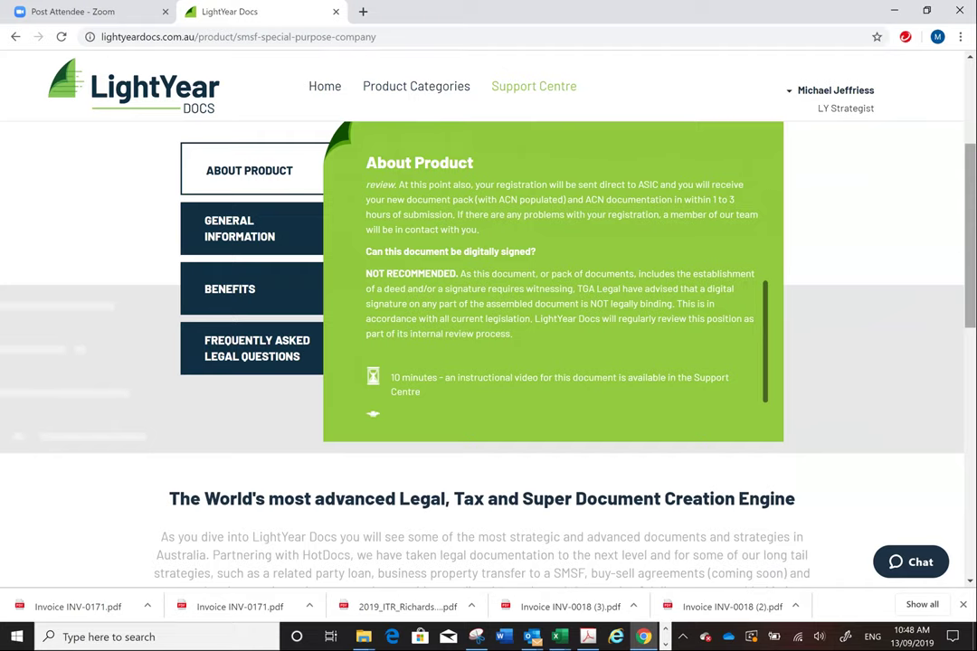
{"action": "scroll", "coordinate": [39, 304], "scroll_direction": "up", "scroll_amount": 1}
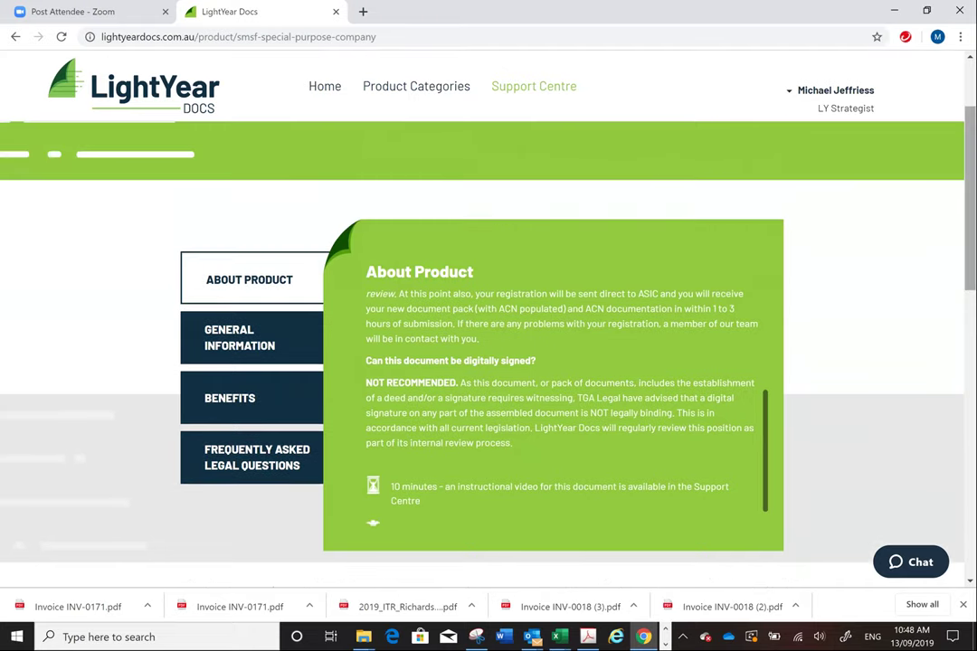
{"action": "scroll", "coordinate": [855, 186], "scroll_direction": "up", "scroll_amount": 1}
{"action": "left_click", "coordinate": [837, 190]}
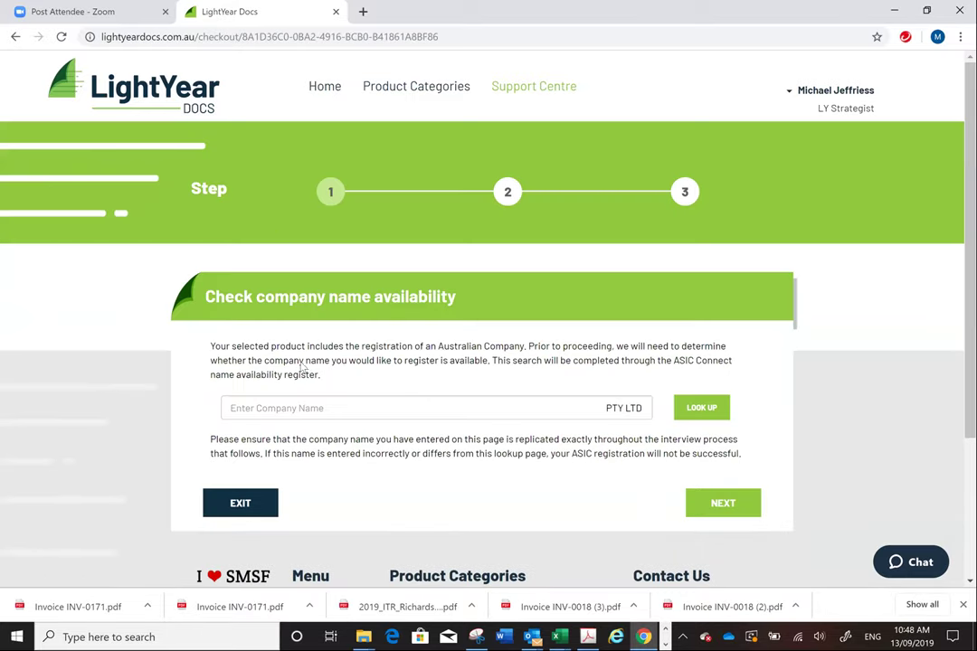
- Look up the name Cheeky Investments, mark the business name as owned, and continue to Folder Details
{"action": "left_click", "coordinate": [308, 404]}
{"action": "type", "text": "MJ"}
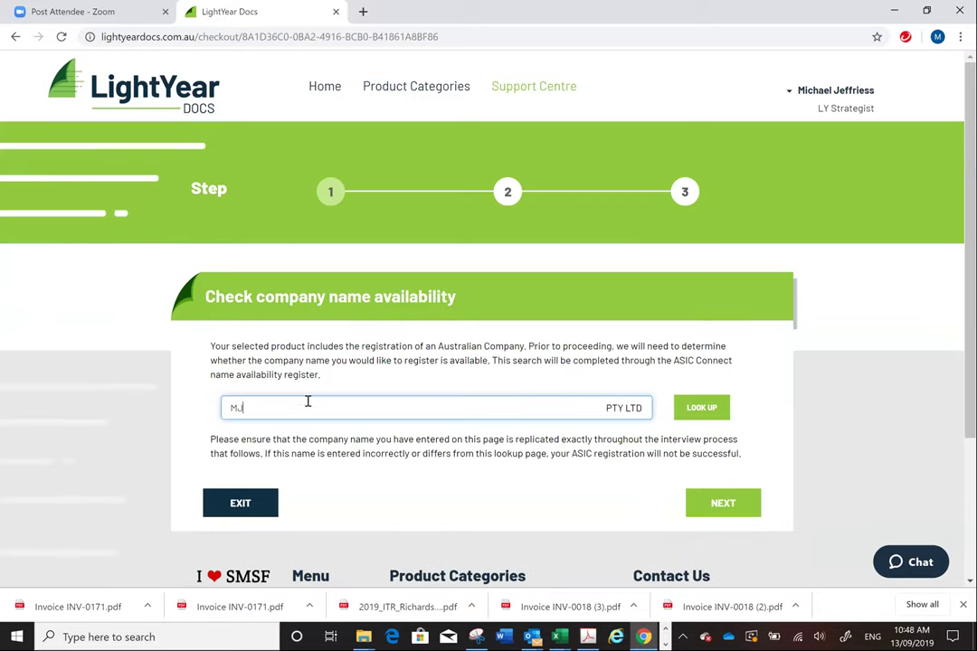
{"action": "key", "text": "BackSpace"}
{"action": "key", "text": "BackSpace"}
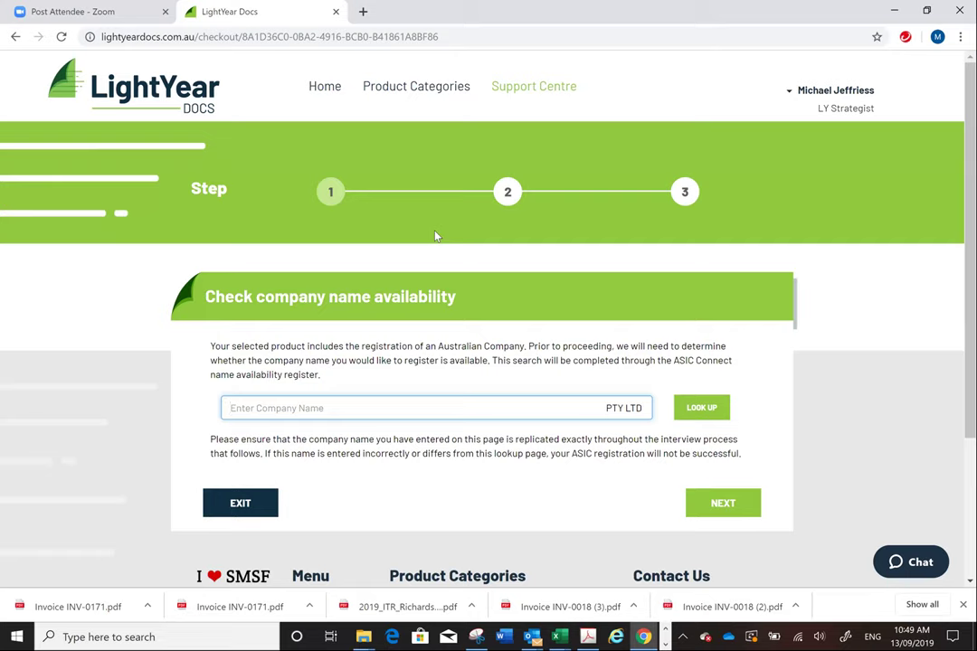
{"action": "type", "text": "M"}
{"action": "type", "text": "Cheeky In"}
{"action": "type", "text": "vestments ="}
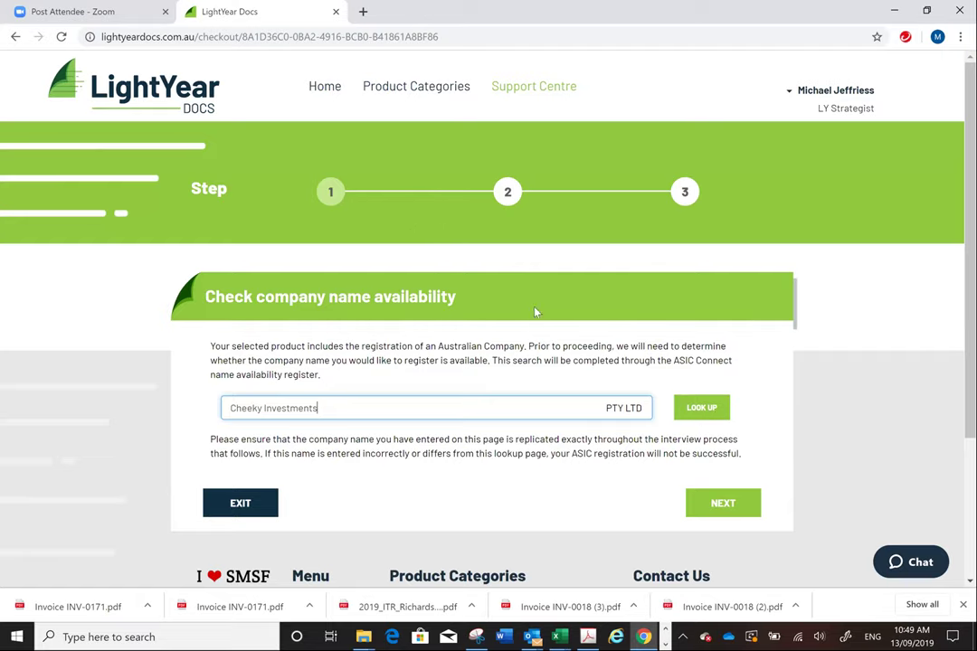
{"action": "key", "text": "Return"}
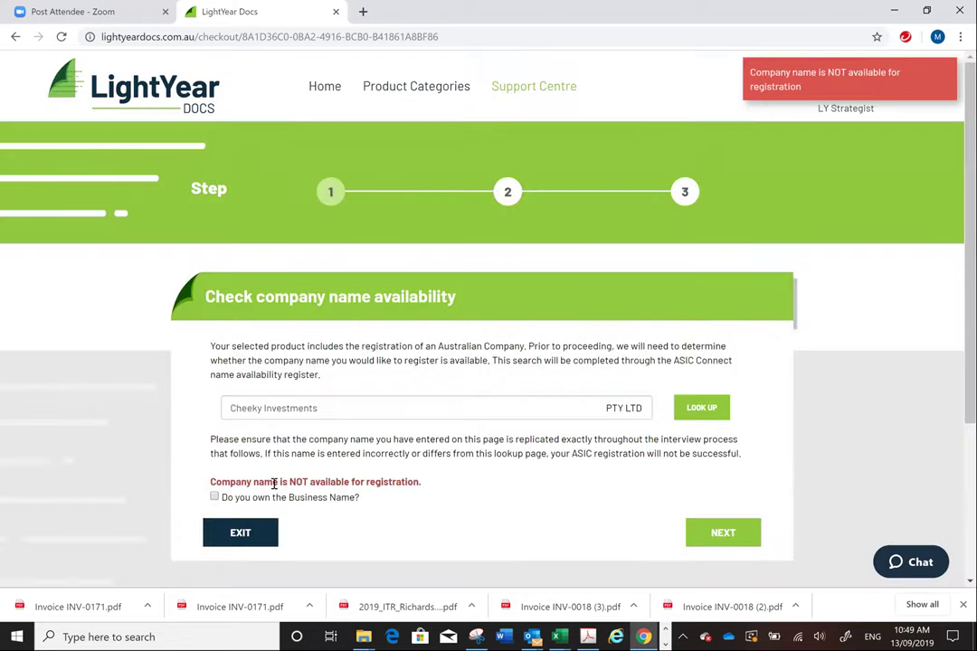
{"action": "left_click", "coordinate": [215, 497]}
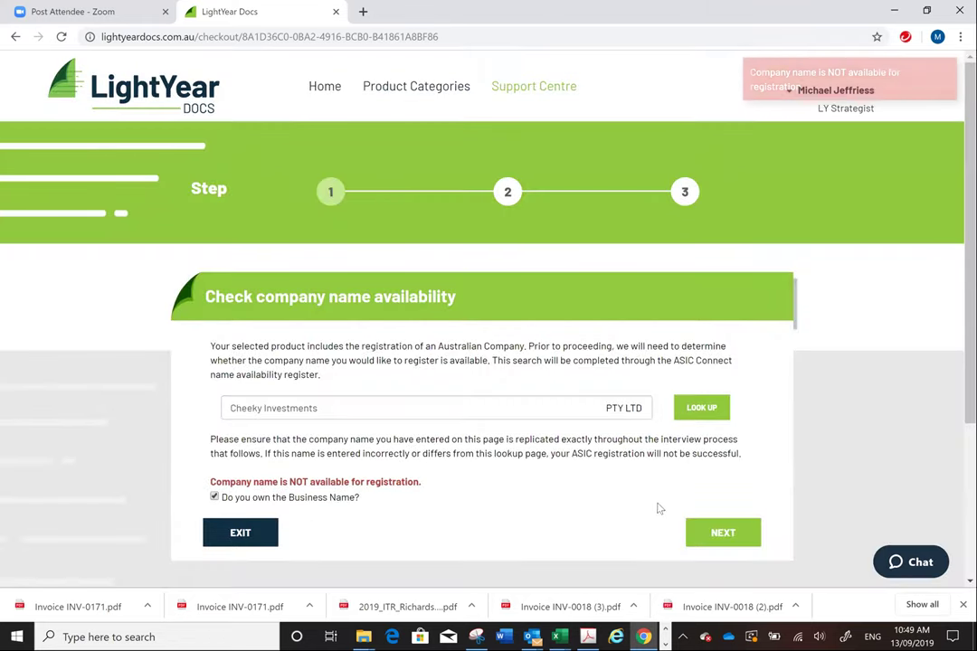
{"action": "left_click", "coordinate": [719, 532]}
{"action": "left_click", "coordinate": [379, 486]}
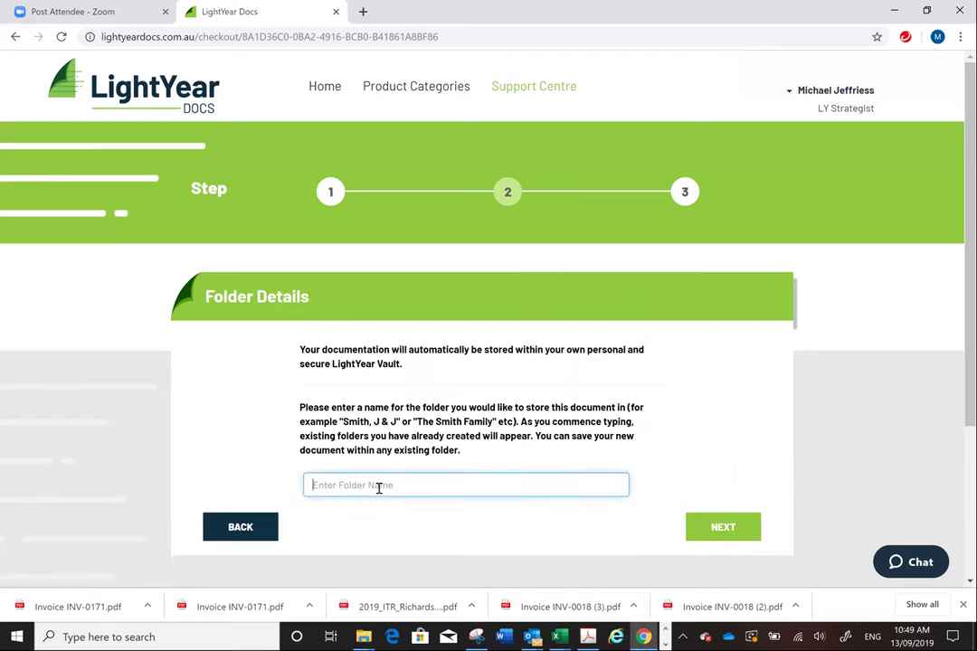
- Name the storage folder, continue to payment, and view then dismiss the saved cards list
{"action": "type", "text": "MJ"}
{"action": "left_click", "coordinate": [738, 526]}
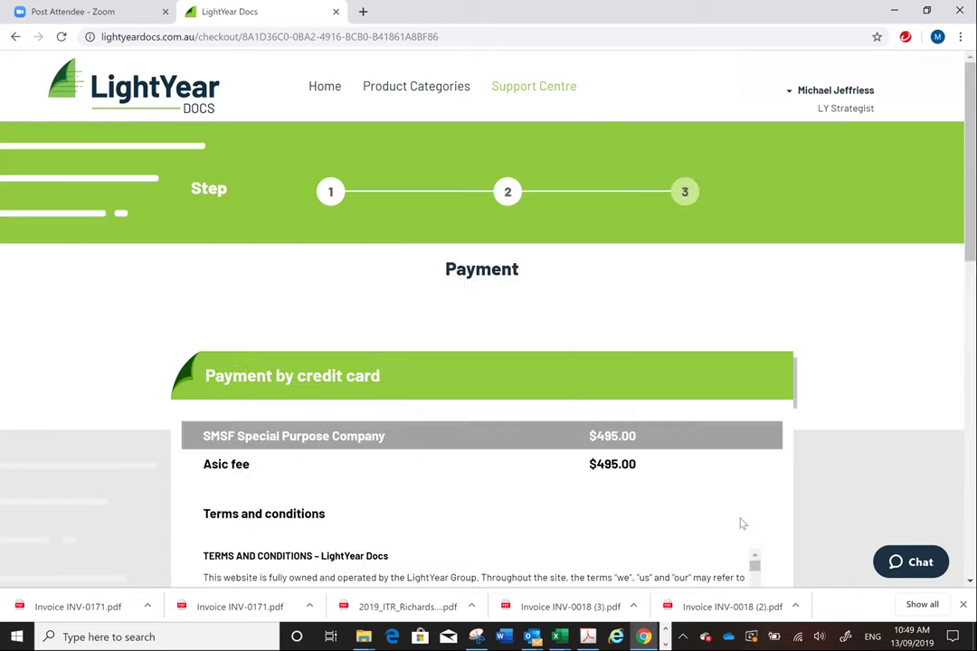
{"action": "scroll", "coordinate": [916, 349], "scroll_direction": "down", "scroll_amount": 4}
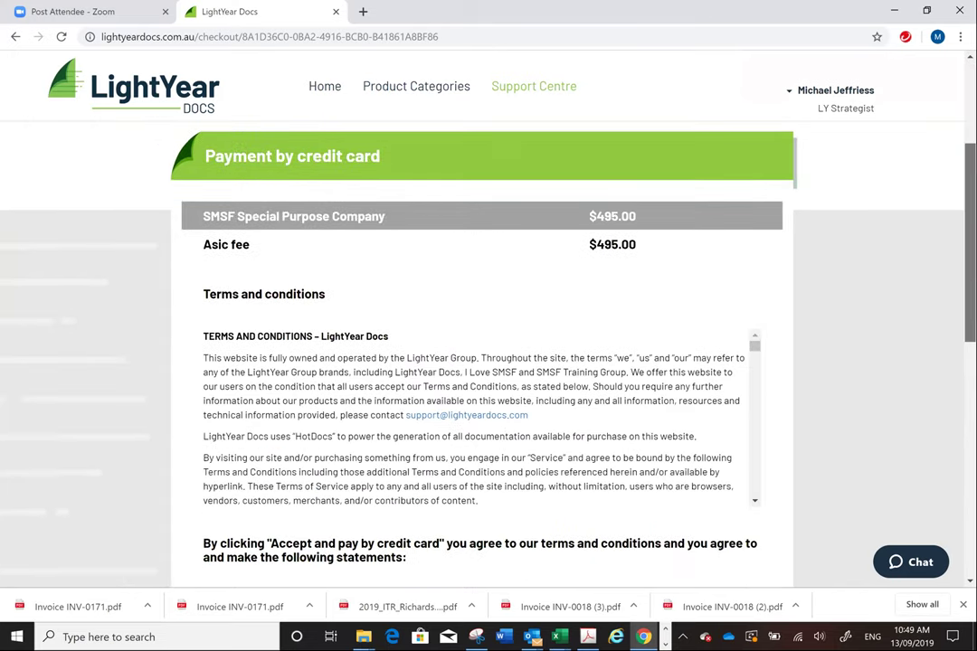
{"action": "scroll", "coordinate": [780, 339], "scroll_direction": "down", "scroll_amount": 5}
{"action": "scroll", "coordinate": [780, 339], "scroll_direction": "up", "scroll_amount": 1}
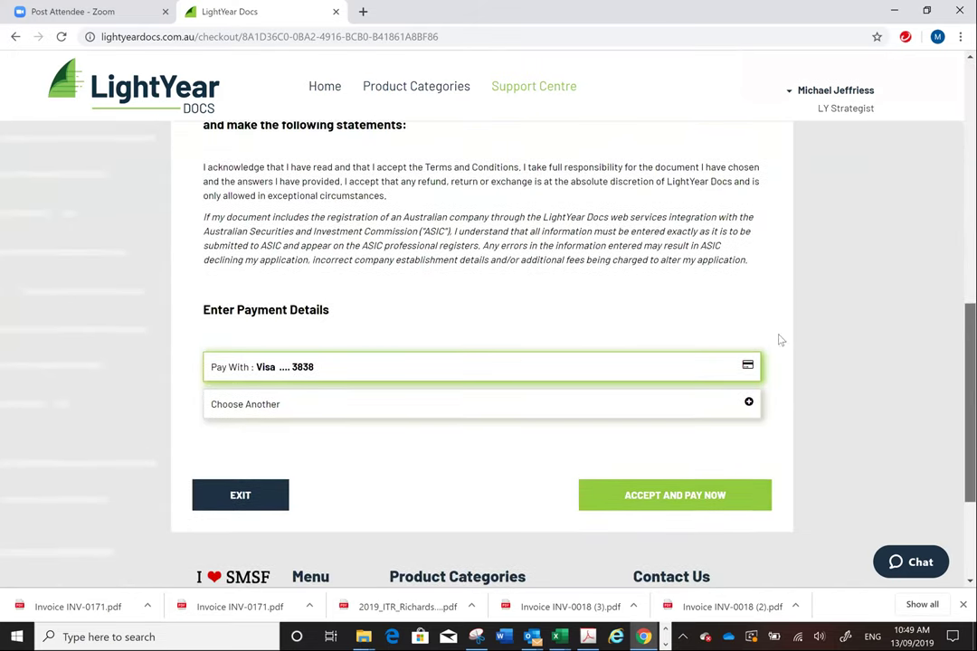
{"action": "scroll", "coordinate": [780, 339], "scroll_direction": "down", "scroll_amount": 1}
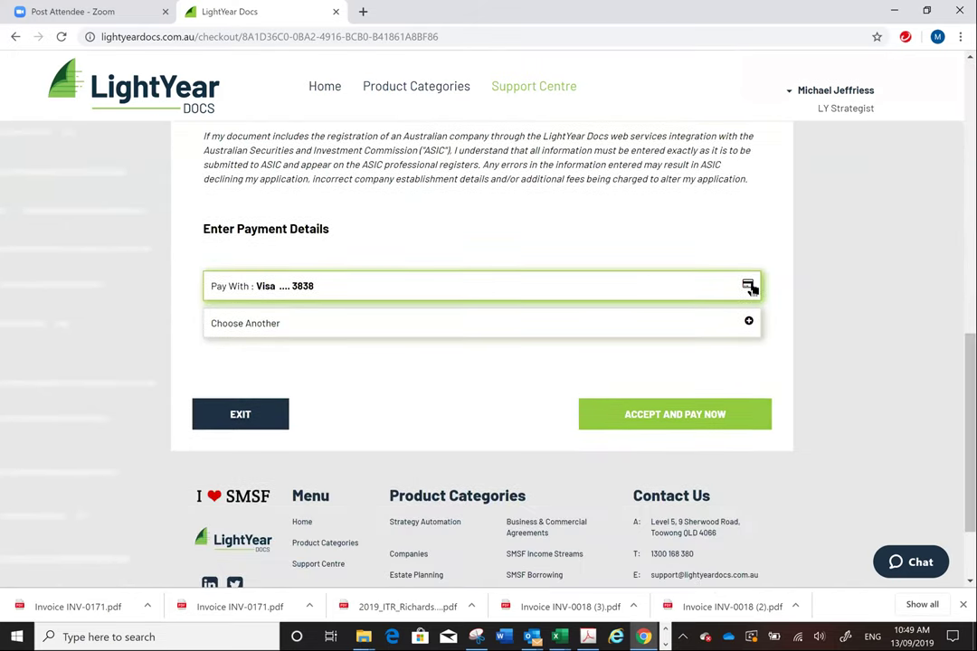
{"action": "left_click", "coordinate": [687, 327]}
{"action": "left_click", "coordinate": [535, 289]}
- Leave the checkout unpaid and return to the Product Categories page
{"action": "scroll", "coordinate": [489, 353], "scroll_direction": "up", "scroll_amount": 8}
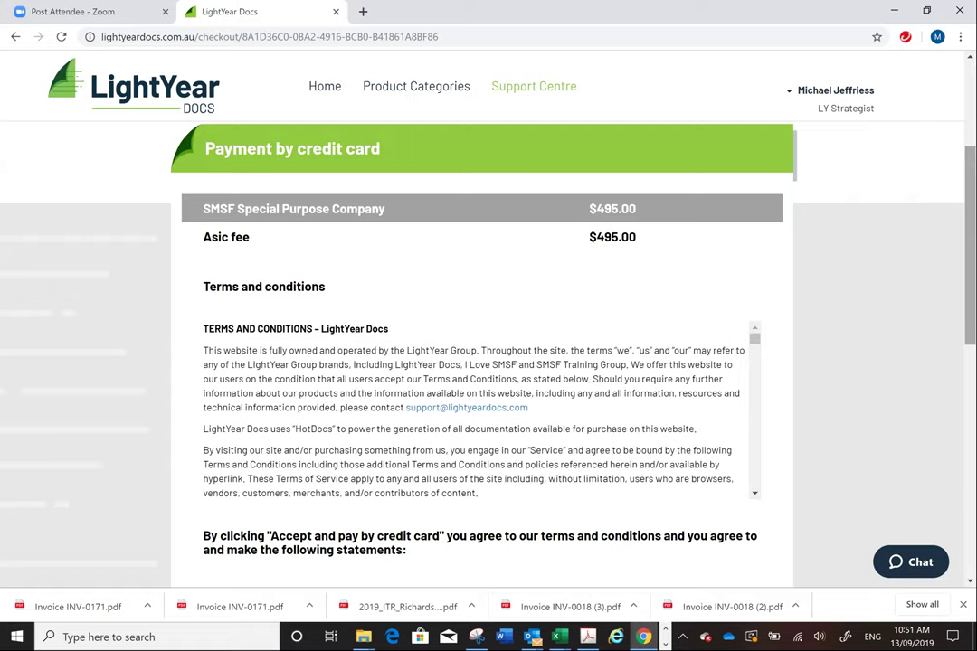
{"action": "scroll", "coordinate": [500, 246], "scroll_direction": "up", "scroll_amount": 3}
{"action": "left_click", "coordinate": [393, 84]}
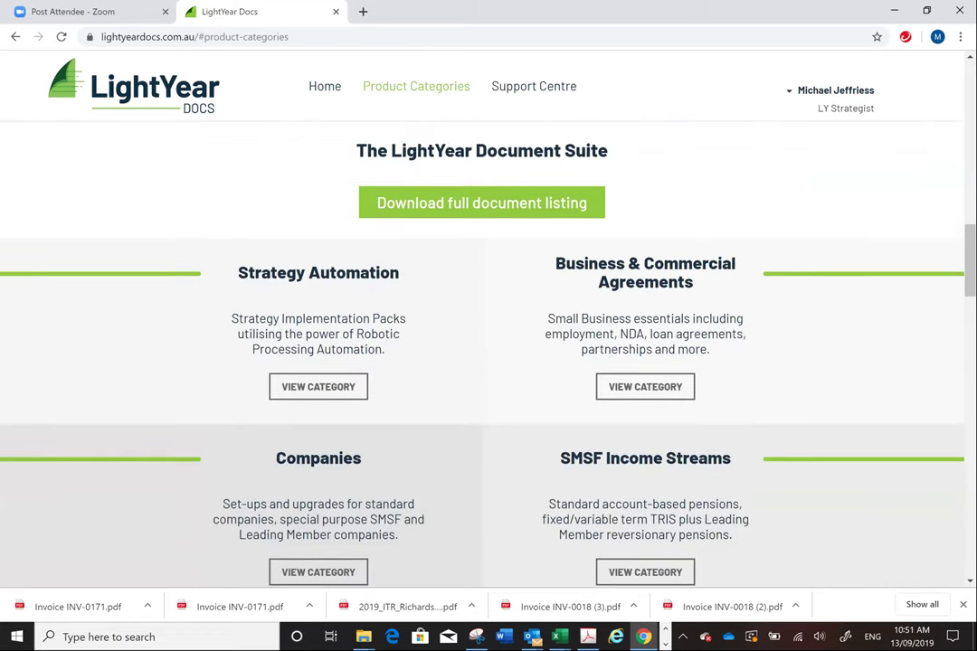
- Search the catalogue for 'compa' and open the Standard Company product page
{"action": "scroll", "coordinate": [519, 251], "scroll_direction": "up", "scroll_amount": 8}
{"action": "type", "text": "compa"}
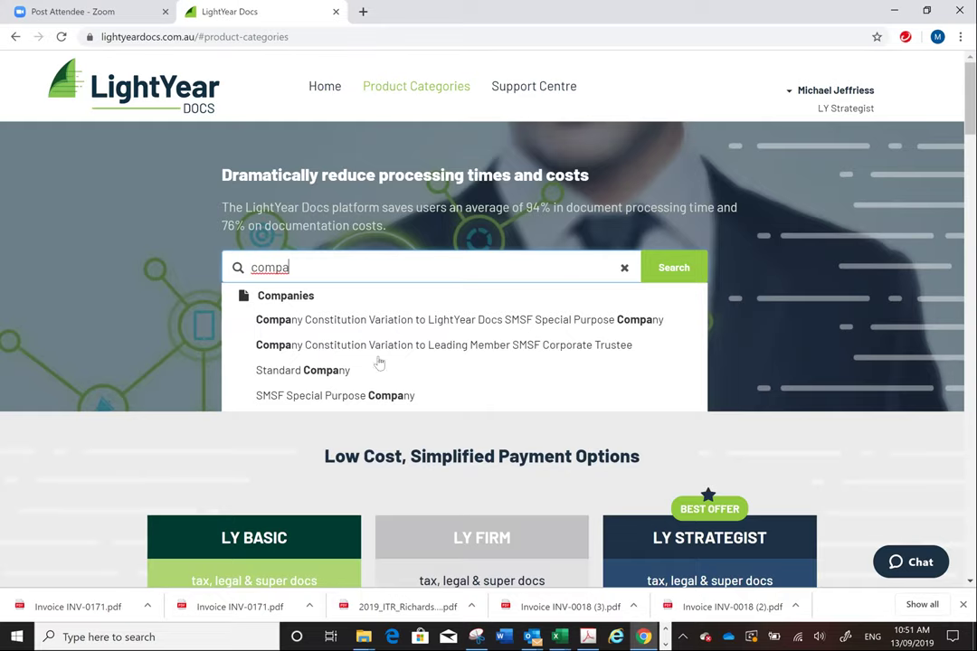
{"action": "left_click", "coordinate": [320, 380]}
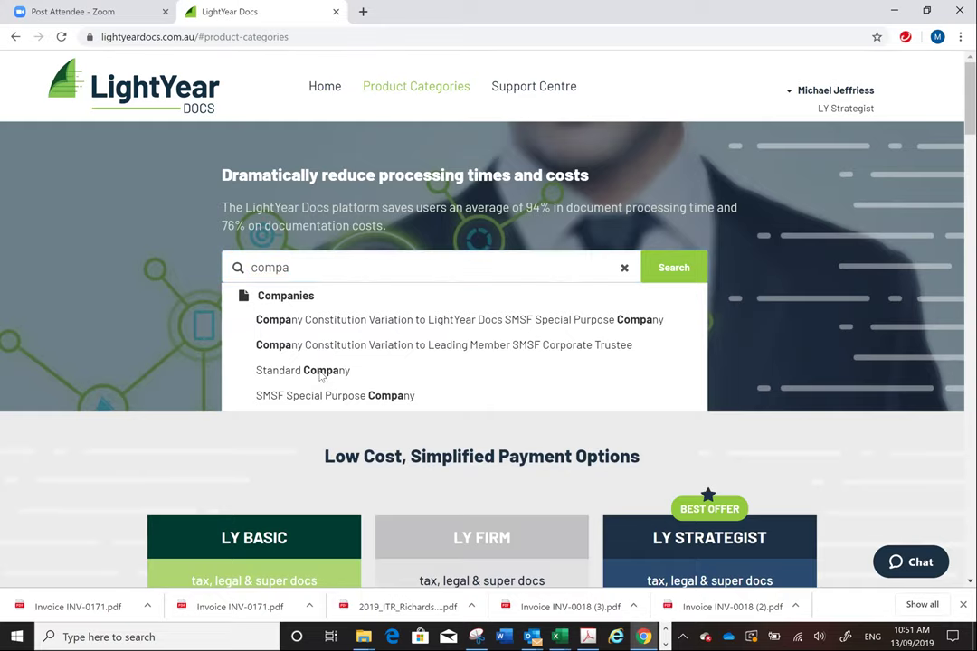
{"action": "scroll", "coordinate": [873, 275], "scroll_direction": "down", "scroll_amount": 3}
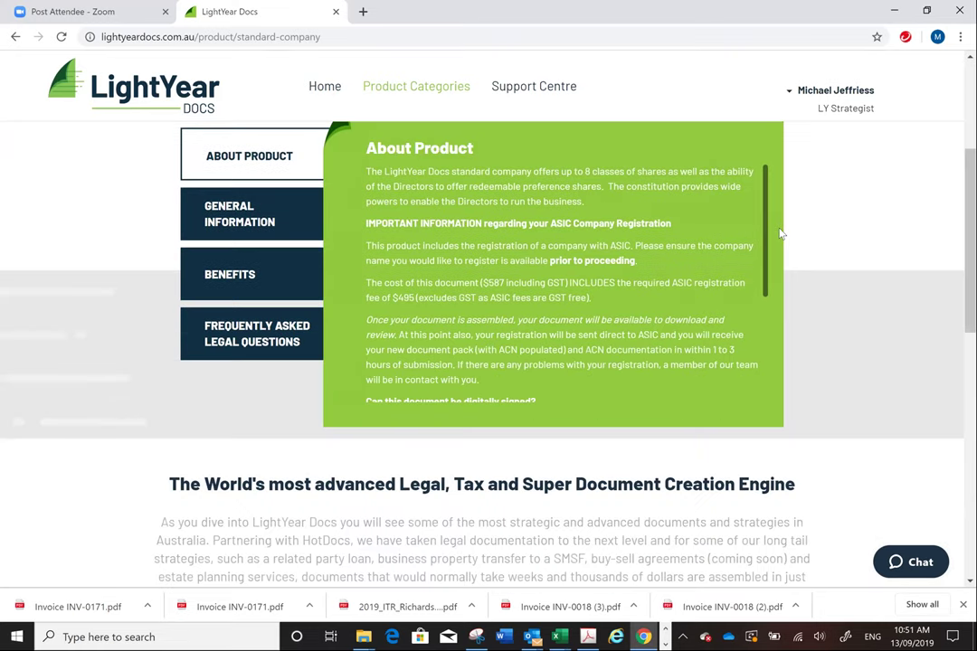
{"action": "scroll", "coordinate": [770, 272], "scroll_direction": "down", "scroll_amount": 3}
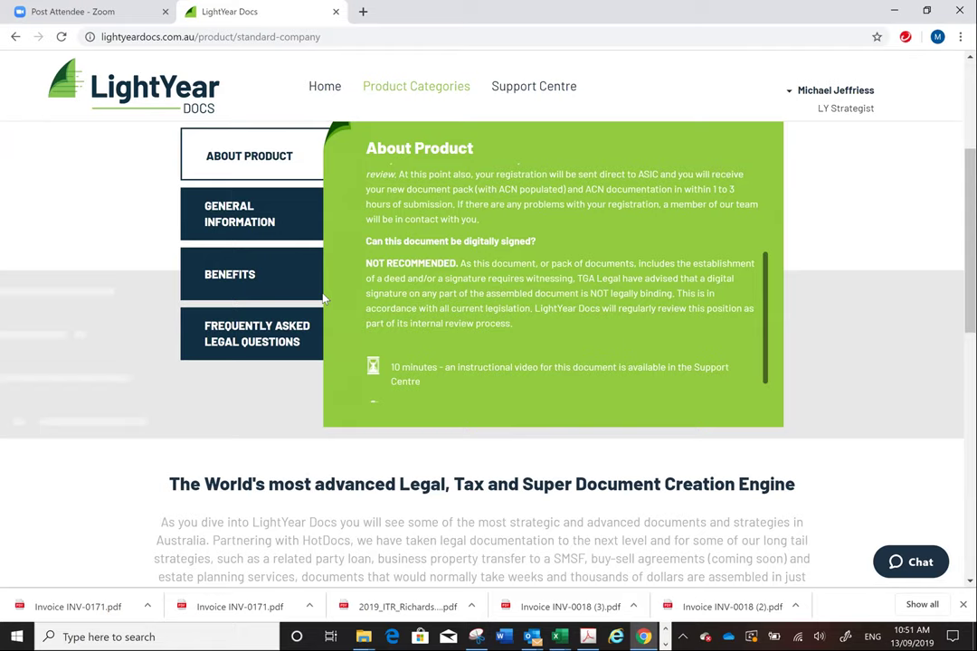
{"action": "scroll", "coordinate": [272, 159], "scroll_direction": "up", "scroll_amount": 3}
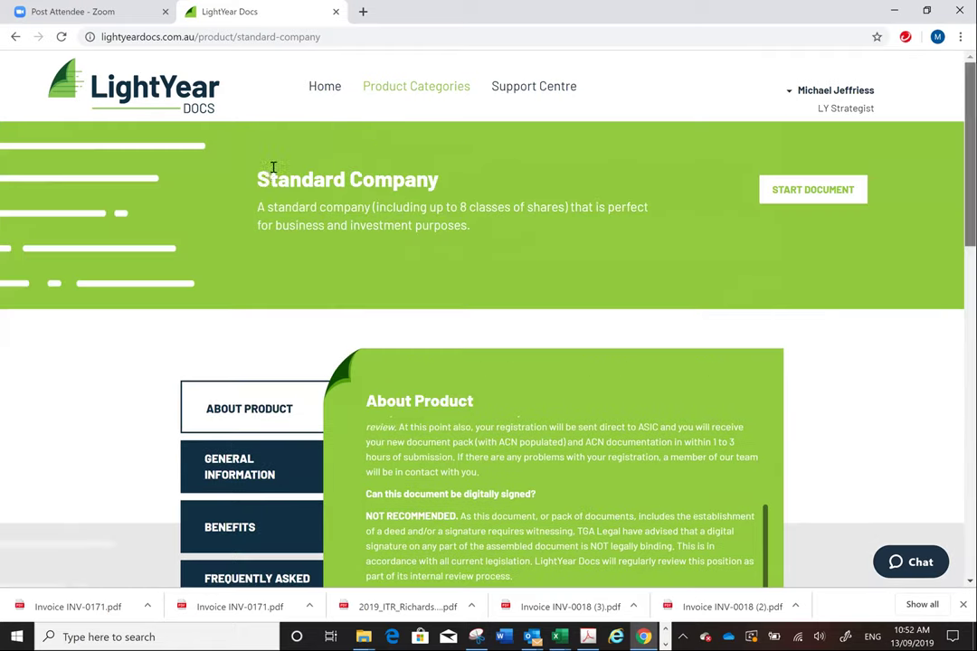
- Back on Product Categories, search 'div 7a', then trim it to 'divi' to get Division 7A suggestions
{"action": "left_click", "coordinate": [391, 98]}
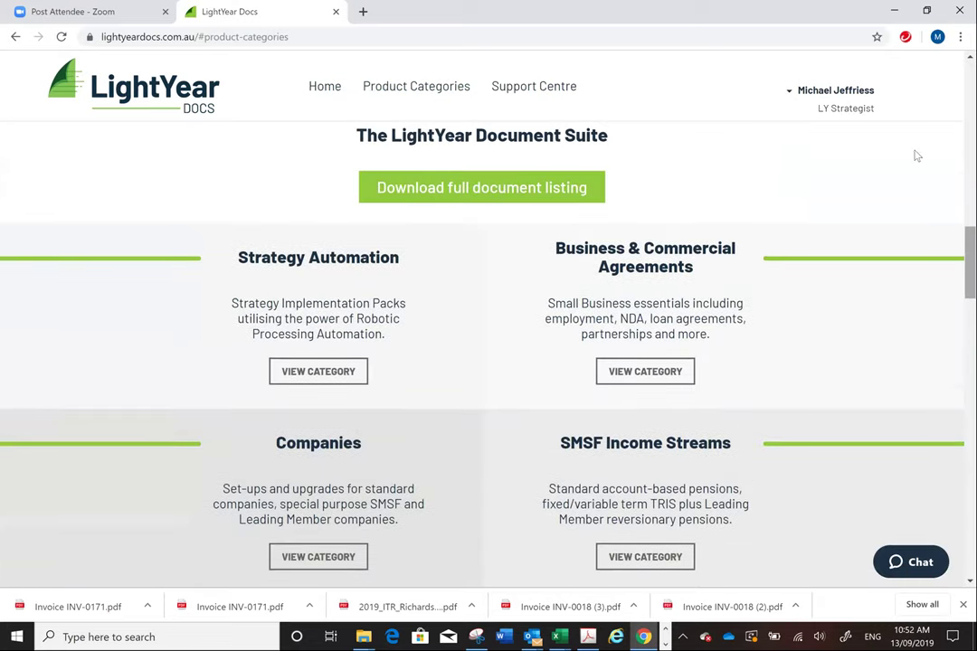
{"action": "scroll", "coordinate": [917, 156], "scroll_direction": "up", "scroll_amount": 5}
{"action": "scroll", "coordinate": [443, 270], "scroll_direction": "up", "scroll_amount": 4}
{"action": "left_click", "coordinate": [449, 269]}
{"action": "type", "text": "div 7a"}
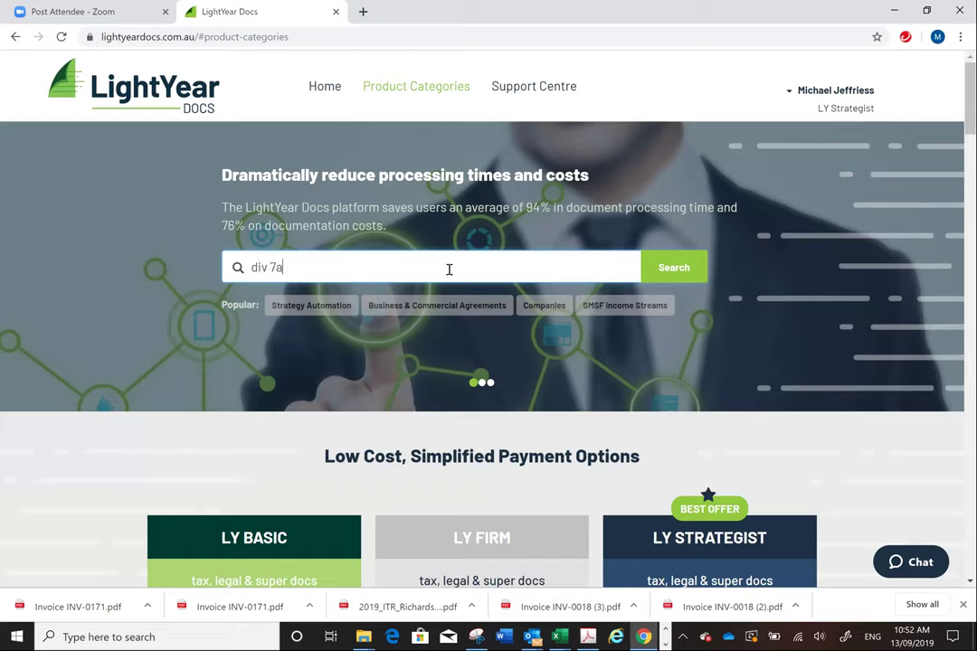
{"action": "key", "text": "BackSpace"}
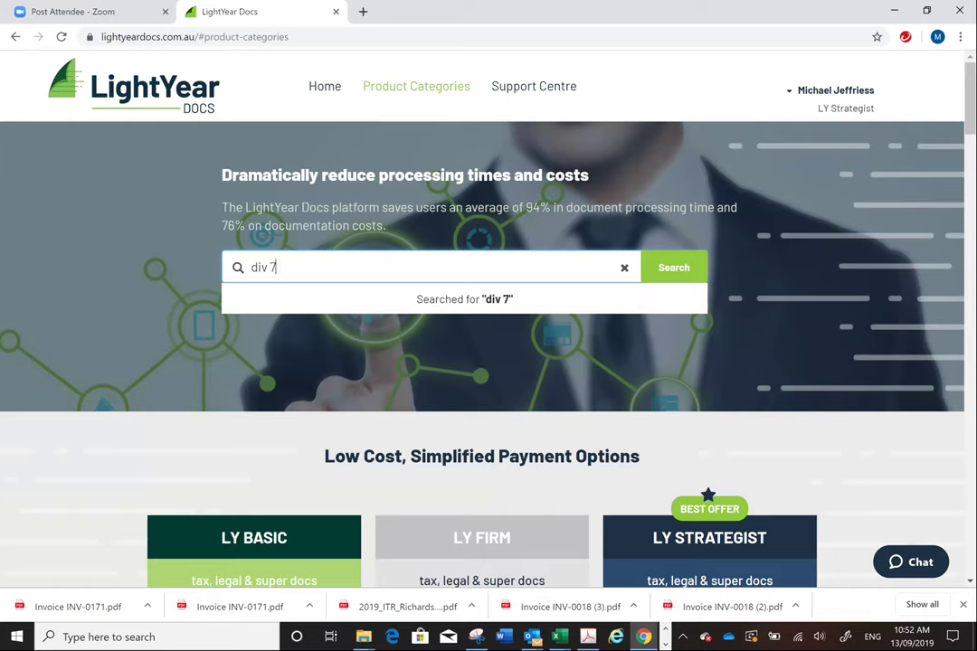
{"action": "scroll", "coordinate": [714, 232], "scroll_direction": "down", "scroll_amount": 5}
{"action": "scroll", "coordinate": [715, 232], "scroll_direction": "up", "scroll_amount": 5}
{"action": "key", "text": "BackSpace"}
{"action": "key", "text": "BackSpace"}
{"action": "type", "text": "i"}
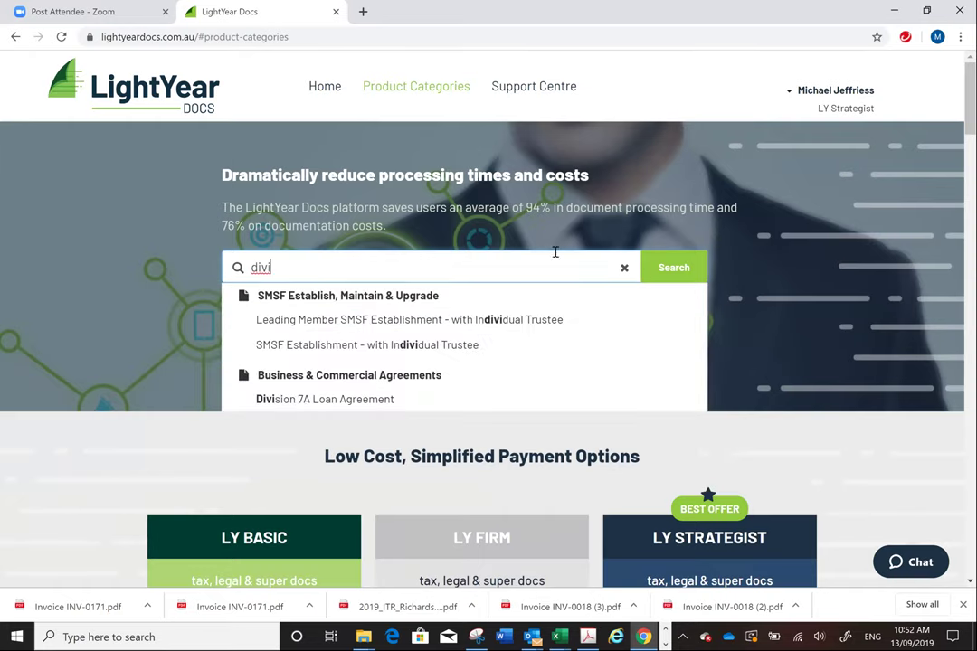
- Start a new Division 7A Loan Agreement document stored in the 'MJ Test' folder
{"action": "left_click", "coordinate": [326, 398]}
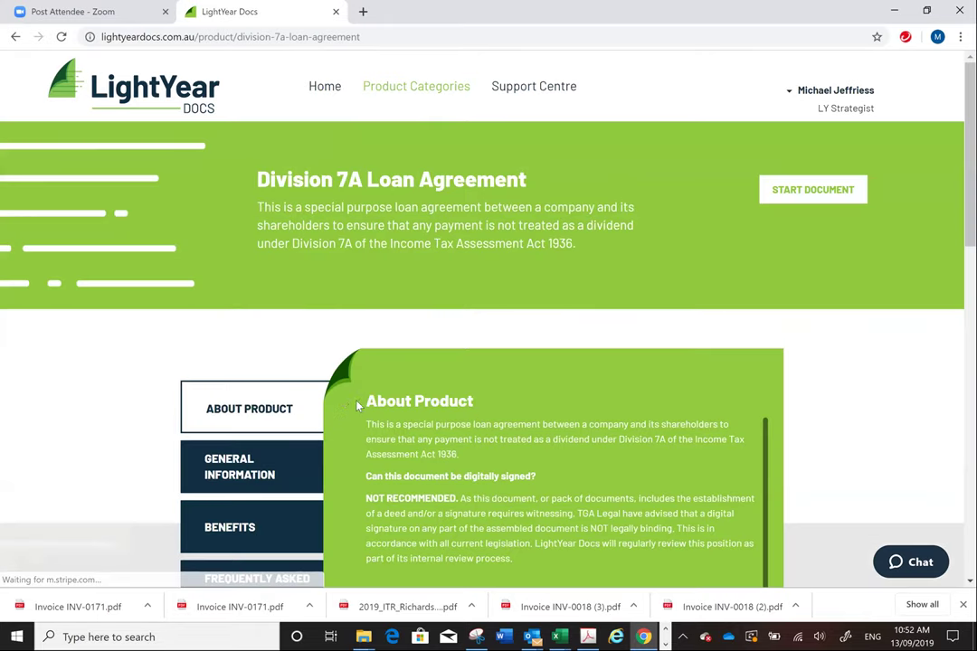
{"action": "left_click", "coordinate": [806, 192]}
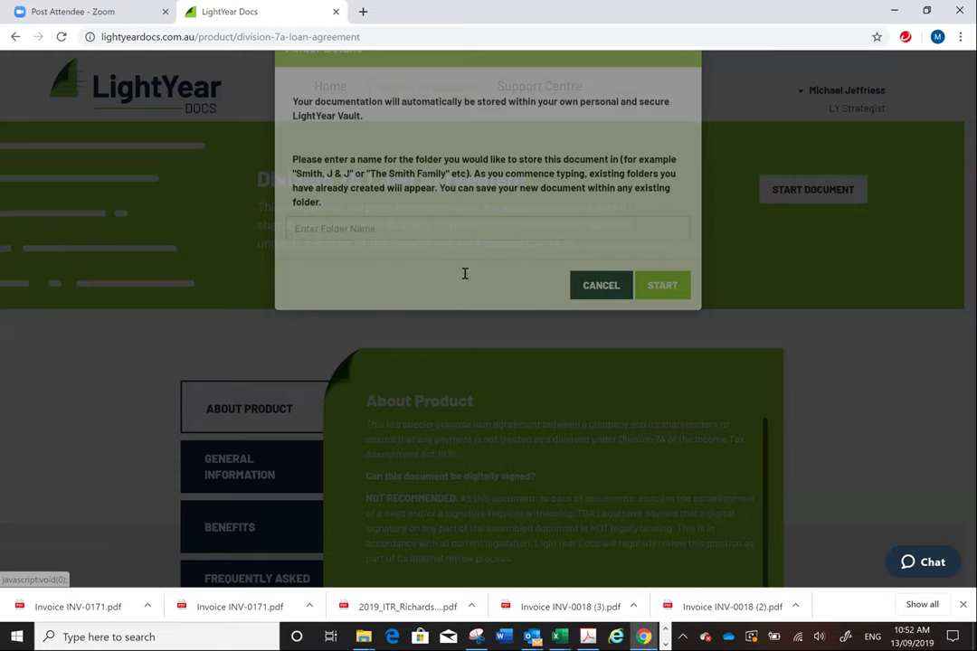
{"action": "type", "text": "MJ"}
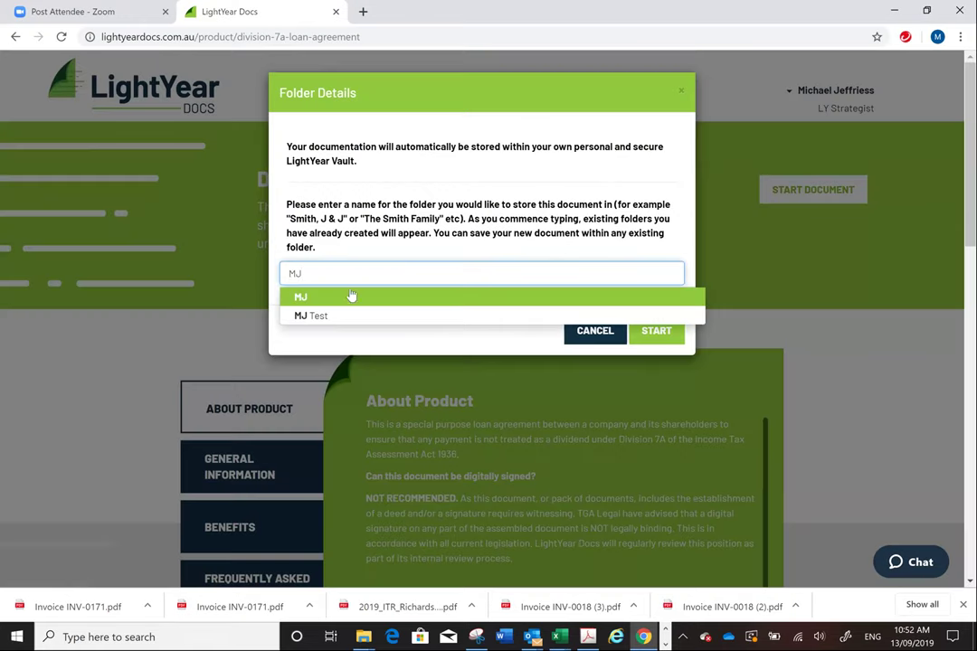
{"action": "left_click", "coordinate": [350, 315]}
{"action": "left_click", "coordinate": [657, 330]}
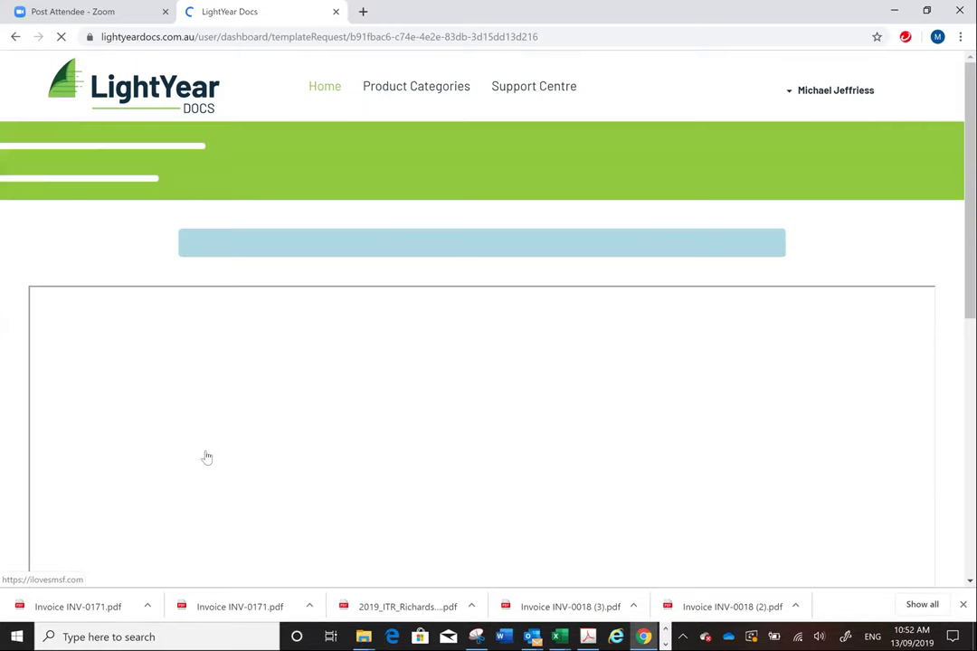
- Set 'The lender is' to 'A company' on the interview page
{"action": "scroll", "coordinate": [868, 211], "scroll_direction": "down", "scroll_amount": 2}
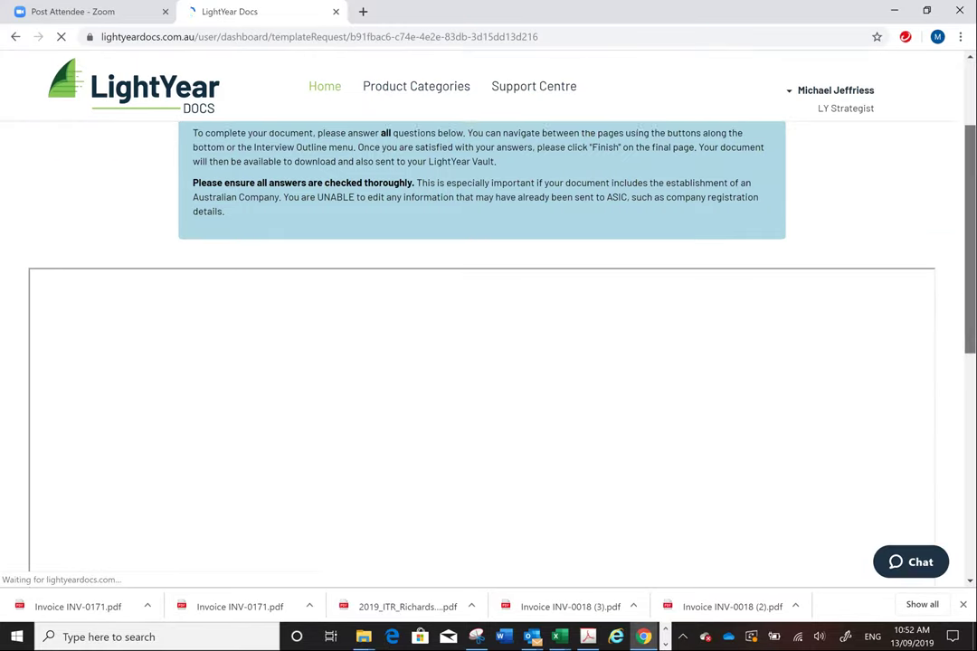
{"action": "scroll", "coordinate": [488, 344], "scroll_direction": "down", "scroll_amount": 3}
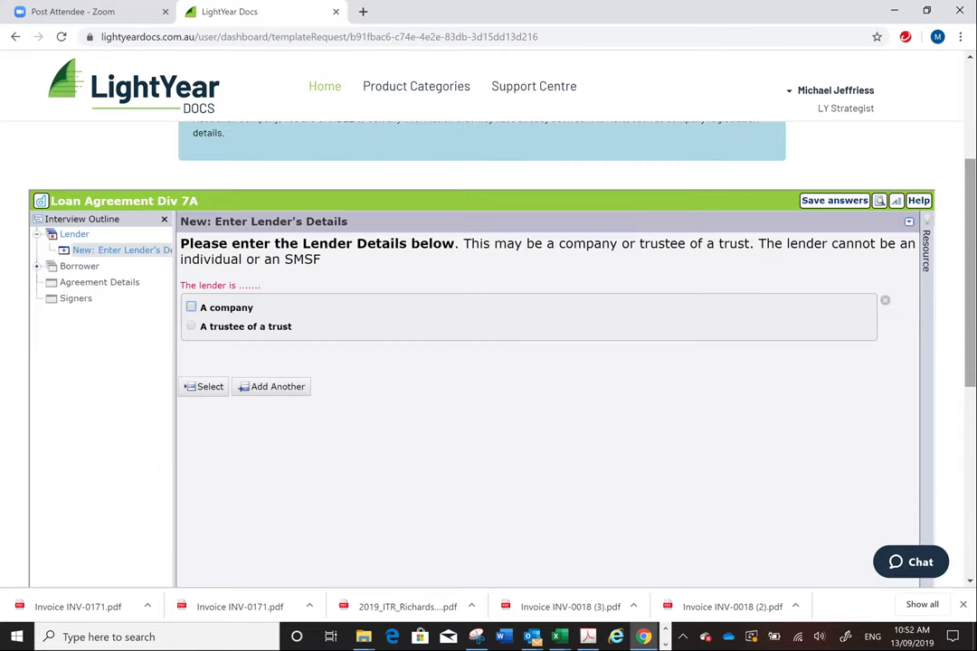
{"action": "scroll", "coordinate": [303, 323], "scroll_direction": "up", "scroll_amount": 2}
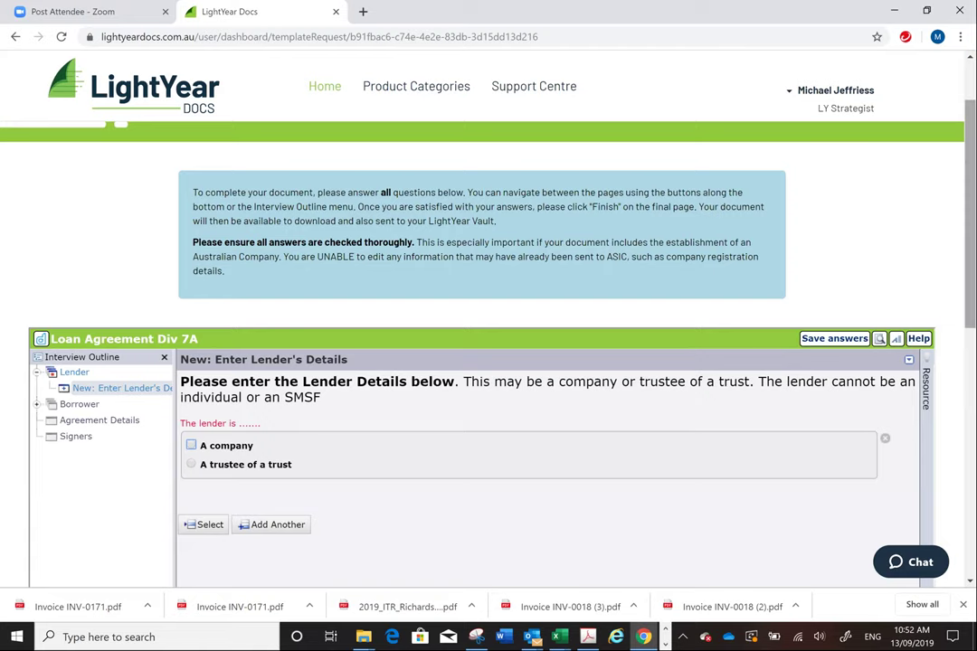
{"action": "scroll", "coordinate": [128, 304], "scroll_direction": "up", "scroll_amount": 1}
{"action": "scroll", "coordinate": [489, 362], "scroll_direction": "down", "scroll_amount": 1}
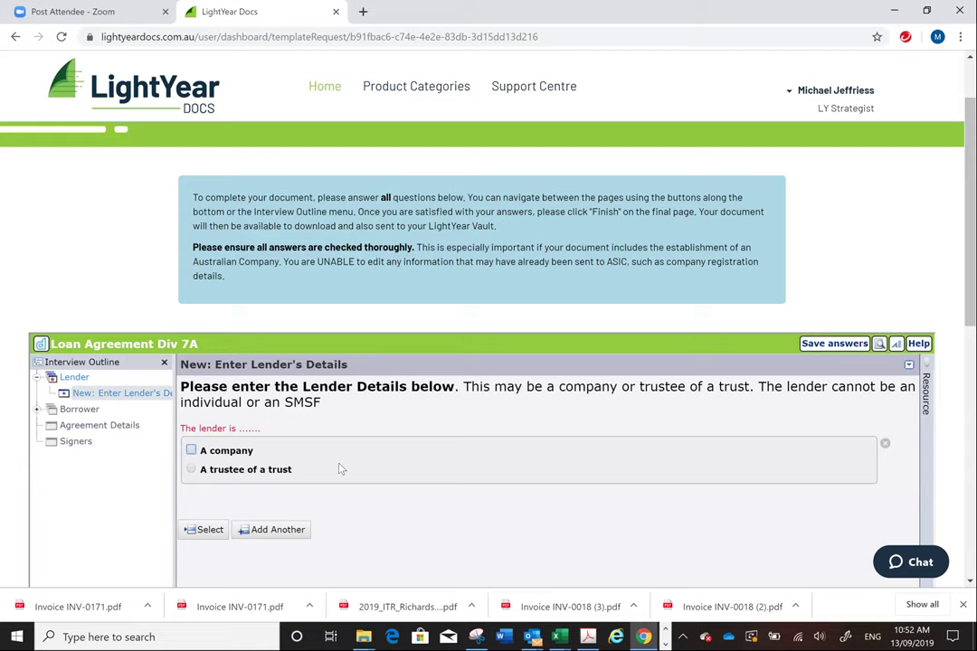
{"action": "scroll", "coordinate": [489, 362], "scroll_direction": "down", "scroll_amount": 2}
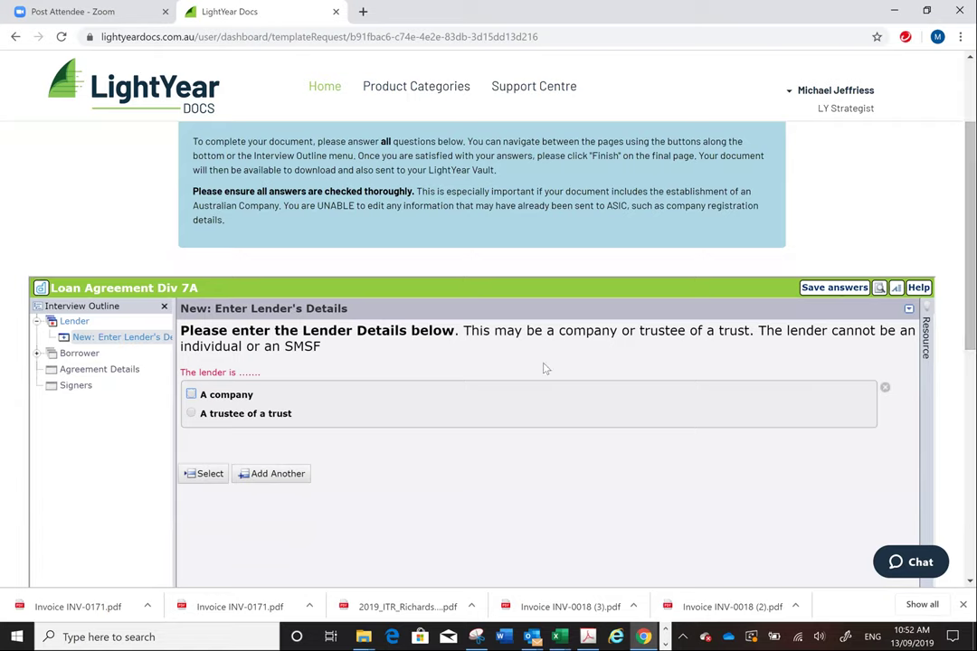
{"action": "left_click", "coordinate": [190, 395]}
- Enter the lender company name 'Cheeky Investment', its ACN and its Victorian street address
{"action": "left_click", "coordinate": [332, 499]}
{"action": "type", "text": "Cheeky Investments"}
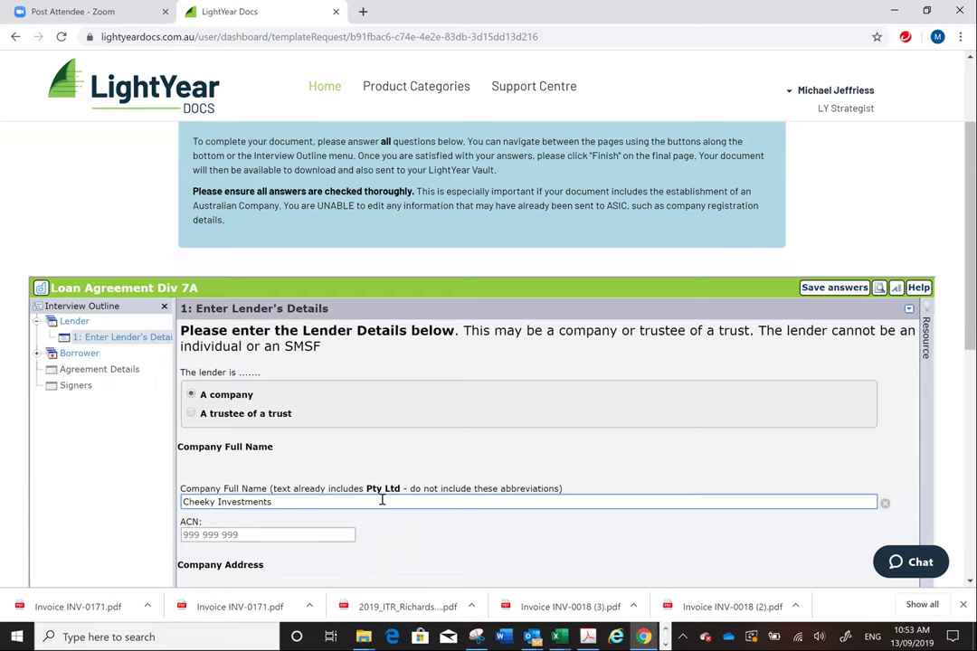
{"action": "key", "text": "Tab"}
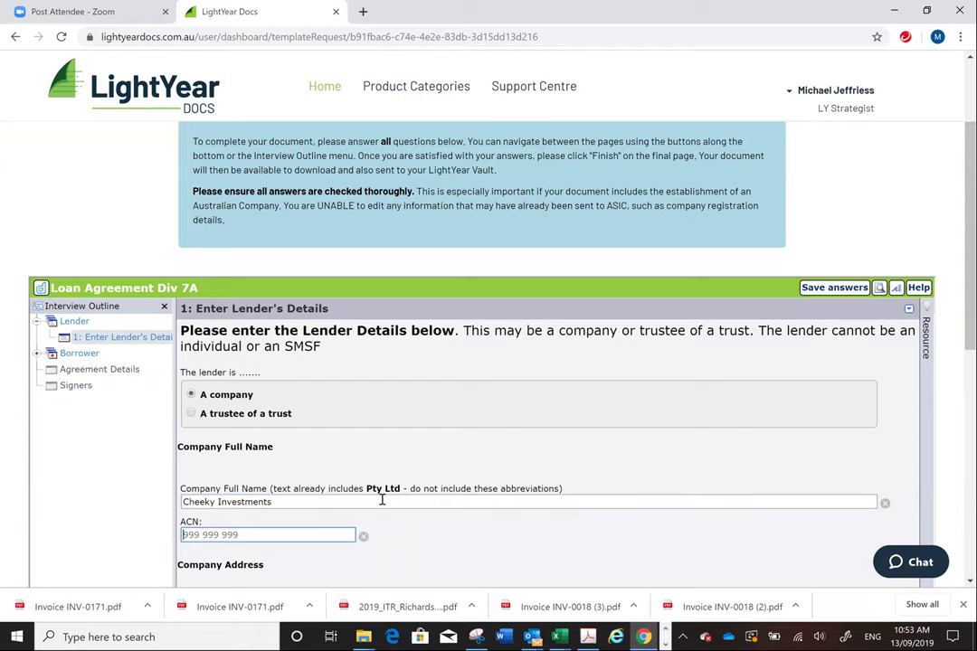
{"action": "type", "text": "123 456 789"}
{"action": "key", "text": "Tab"}
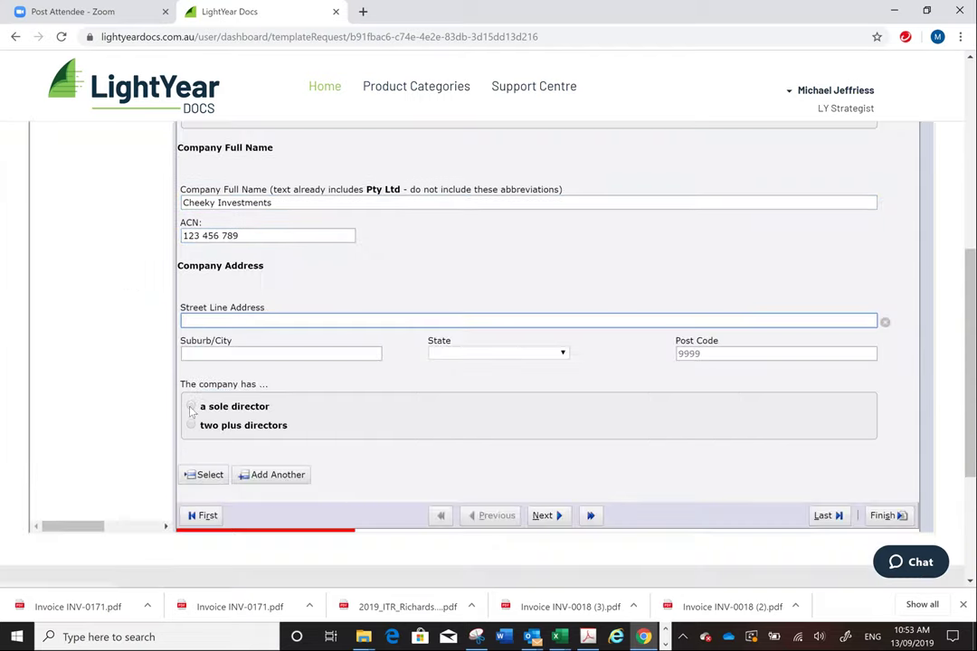
{"action": "key", "text": "Tab"}
{"action": "type", "text": "Mel"}
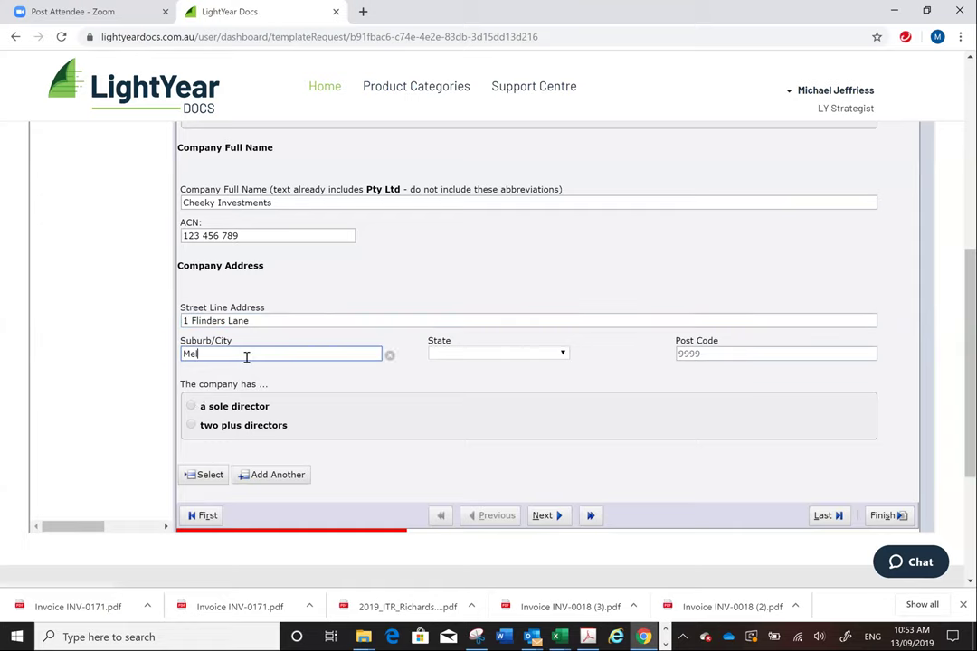
{"action": "type", "text": "bourne"}
{"action": "key", "text": "Tab"}
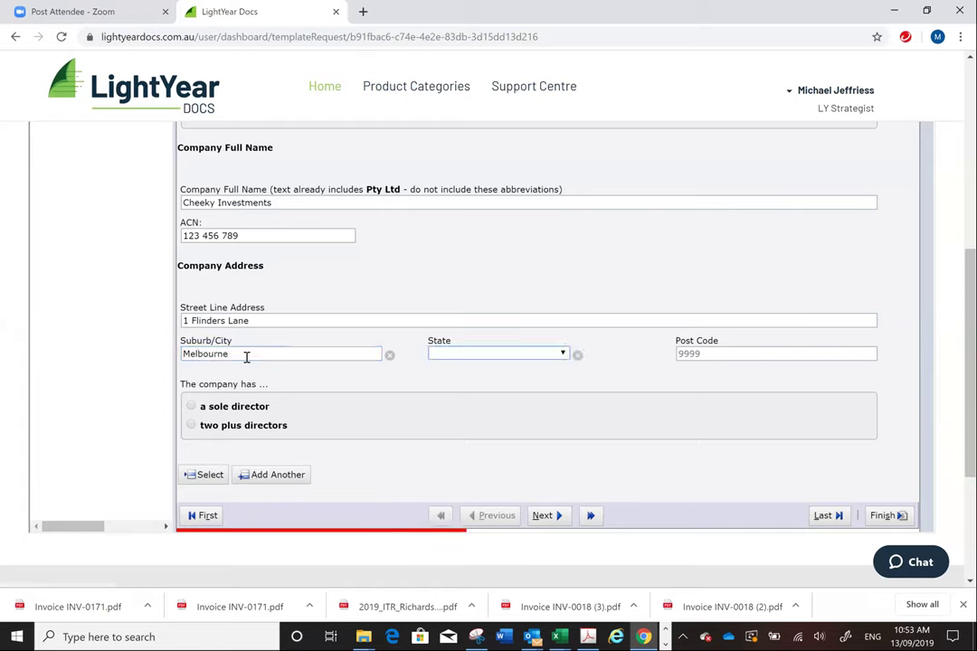
{"action": "key", "text": "v"}
{"action": "key", "text": "Tab"}
{"action": "type", "text": "3000"}
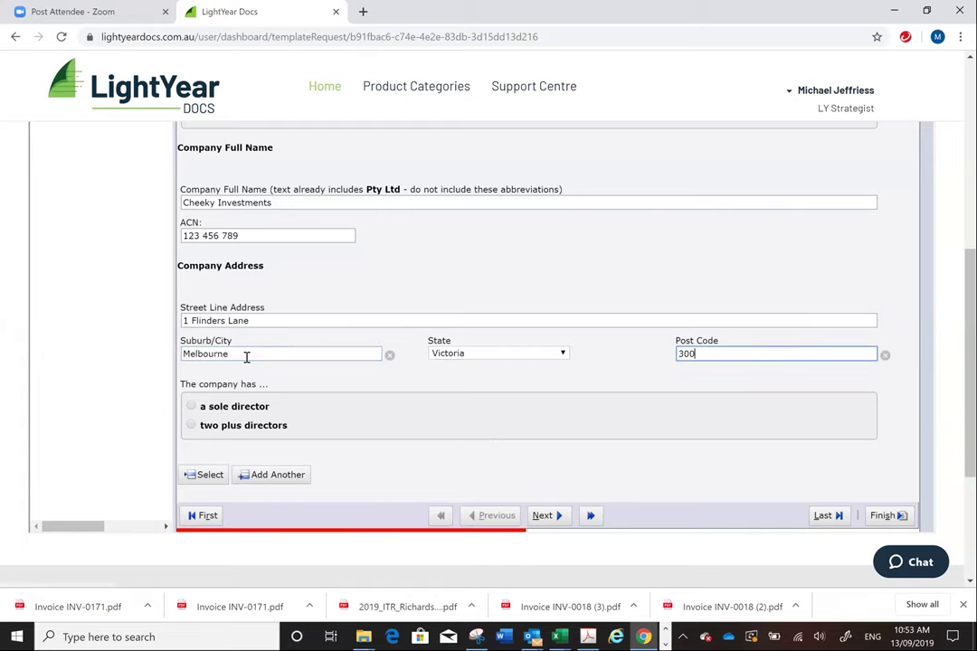
{"action": "key", "text": "Tab"}
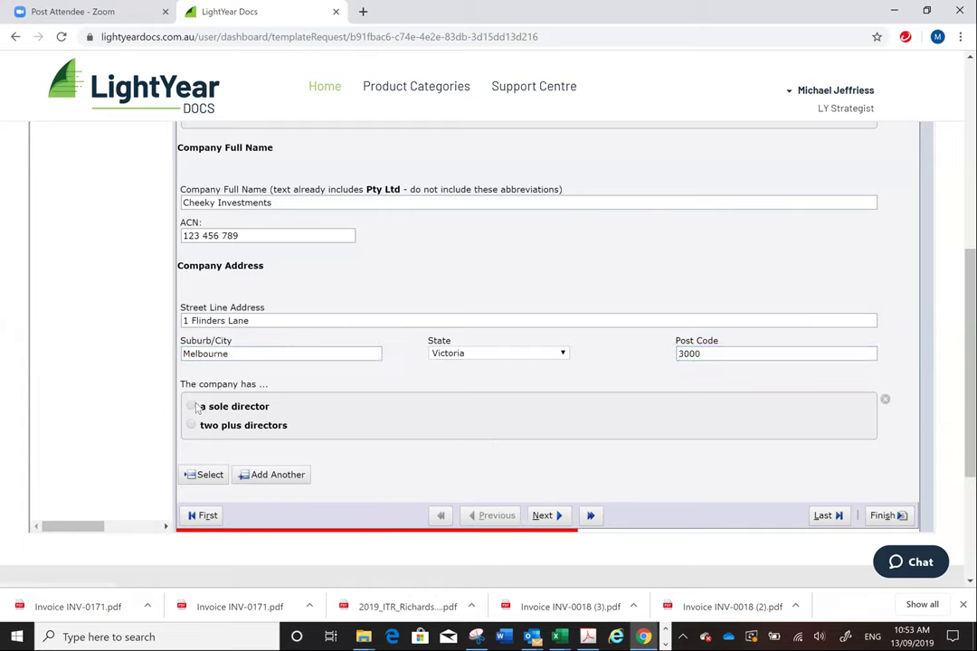
- Mark the company as having a sole director, enter the director's full name, and continue
{"action": "left_click", "coordinate": [194, 408]}
{"action": "left_click", "coordinate": [254, 472]}
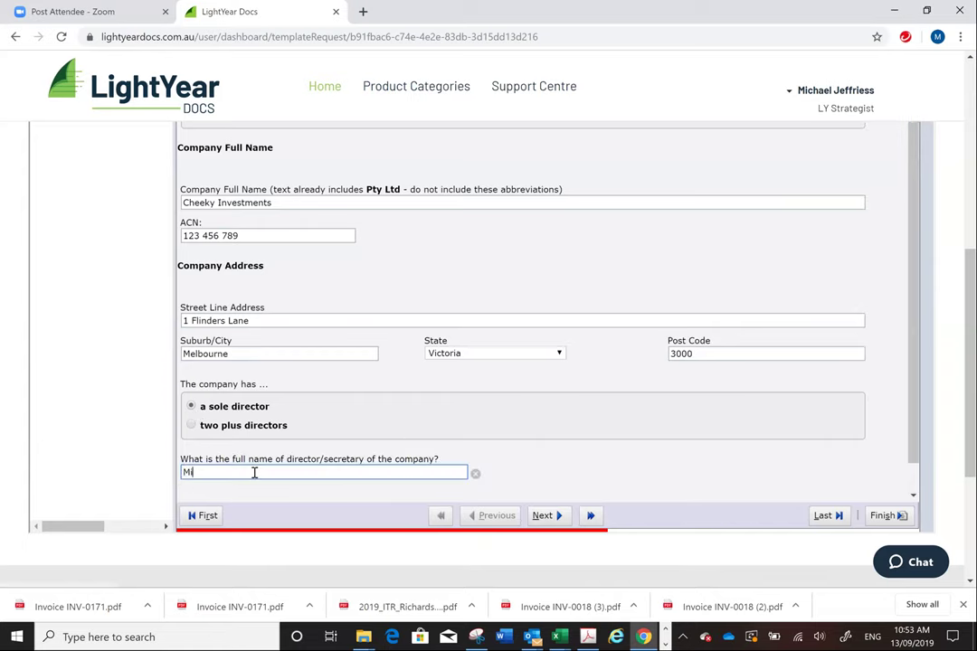
{"action": "left_click", "coordinate": [547, 517]}
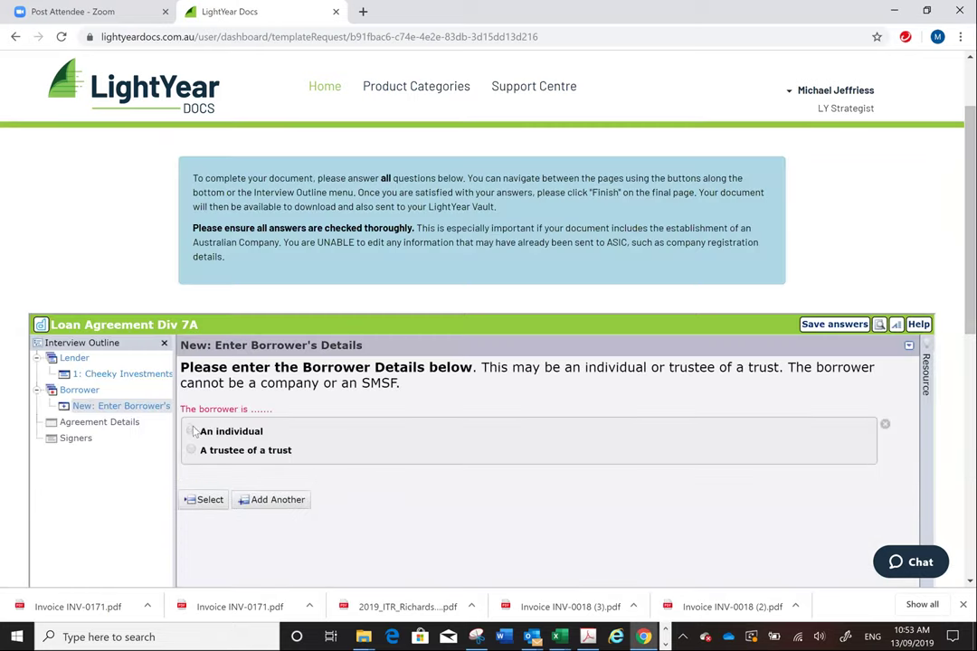
- Set the borrower as an individual and enter their first and last names
{"action": "left_click", "coordinate": [208, 433]}
{"action": "left_click", "coordinate": [301, 538]}
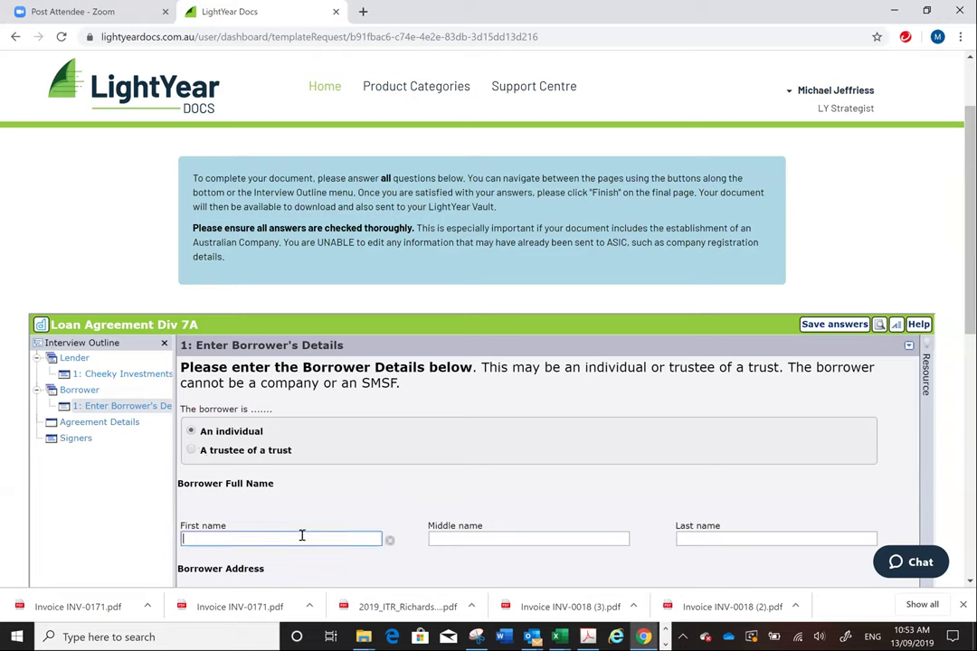
{"action": "key", "text": "Tab"}
{"action": "key", "text": "Tab"}
- Fill the borrower's address from the saved borrower record and proceed to Agreement Details
{"action": "scroll", "coordinate": [336, 395], "scroll_direction": "down", "scroll_amount": 3}
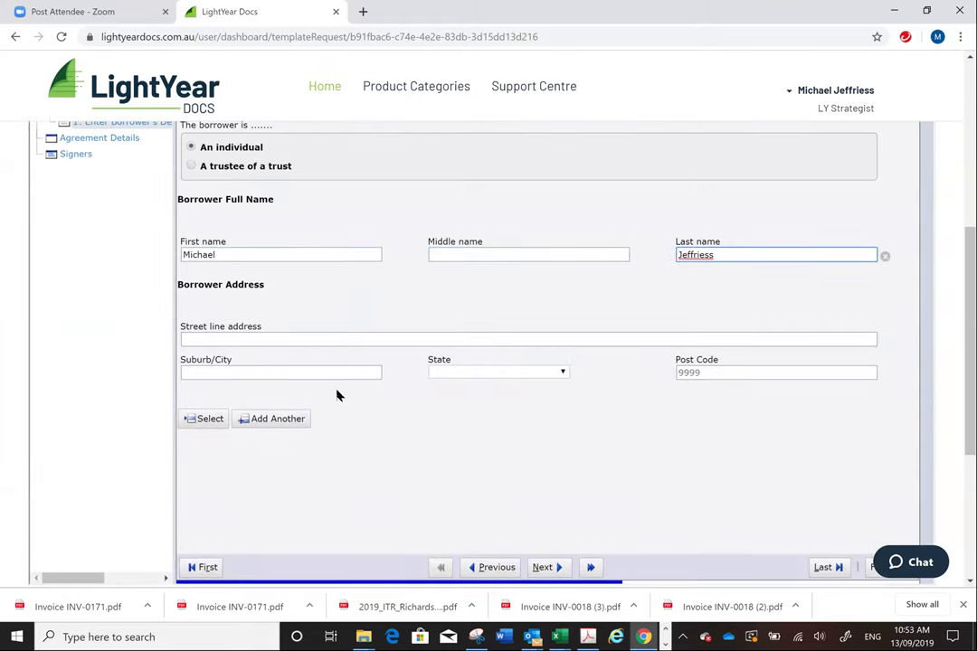
{"action": "left_click", "coordinate": [342, 341]}
{"action": "type", "text": "1"}
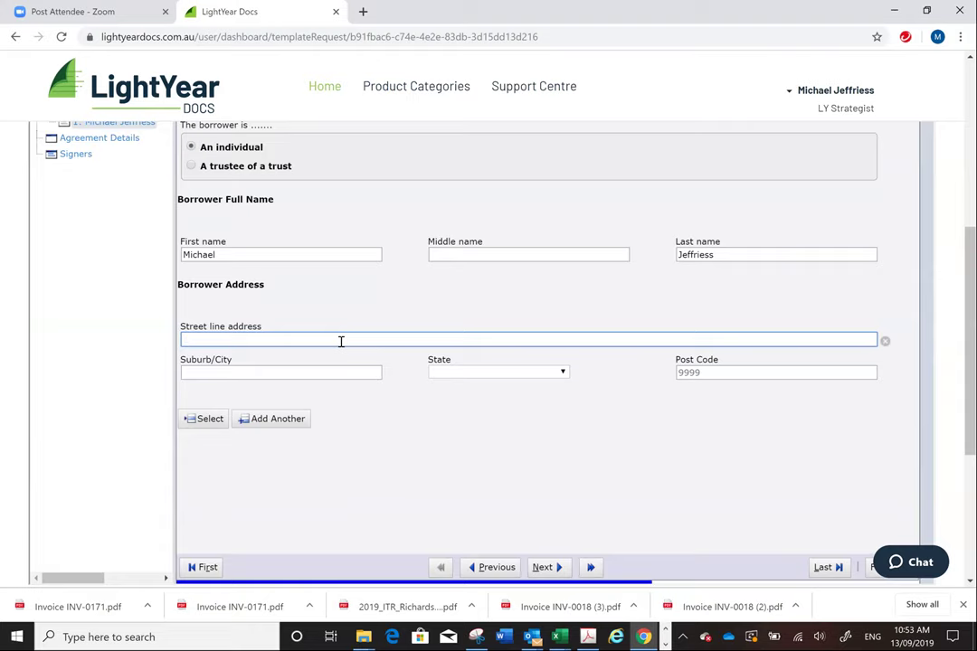
{"action": "left_click", "coordinate": [206, 419]}
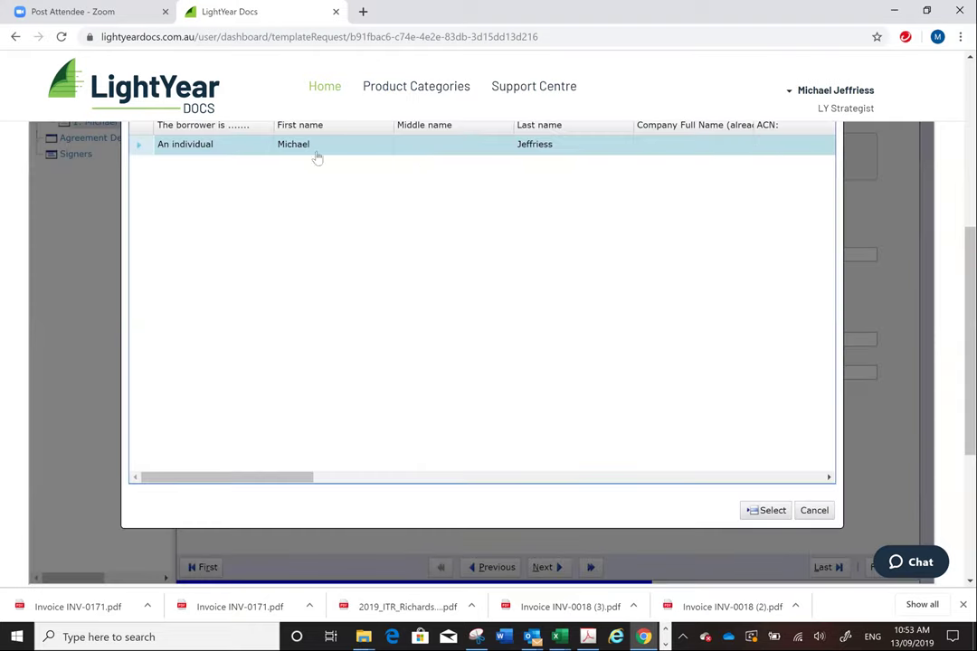
{"action": "left_click", "coordinate": [777, 511]}
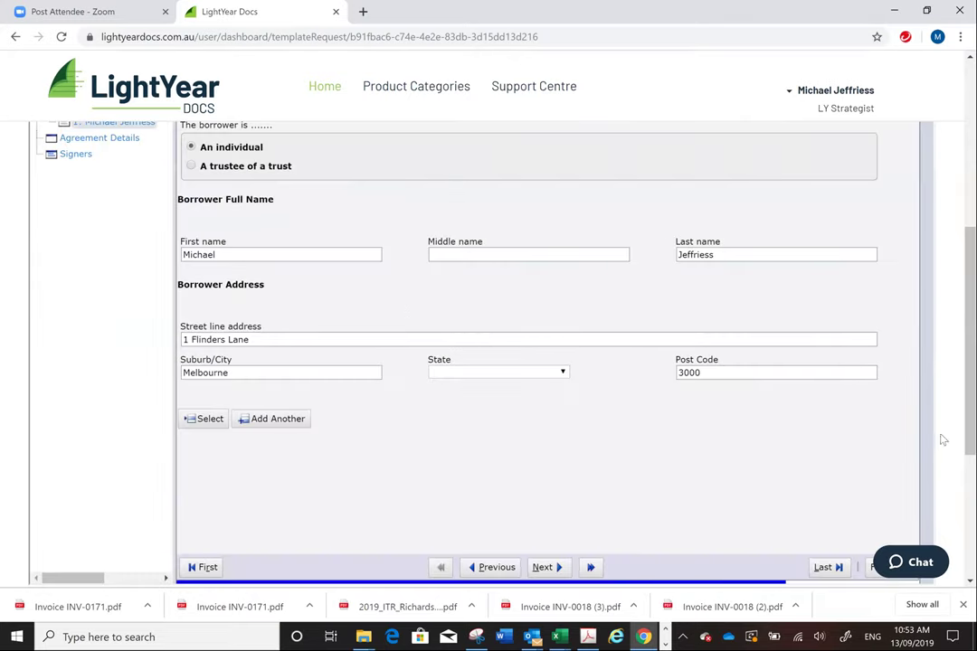
{"action": "scroll", "coordinate": [556, 489], "scroll_direction": "down", "scroll_amount": 1}
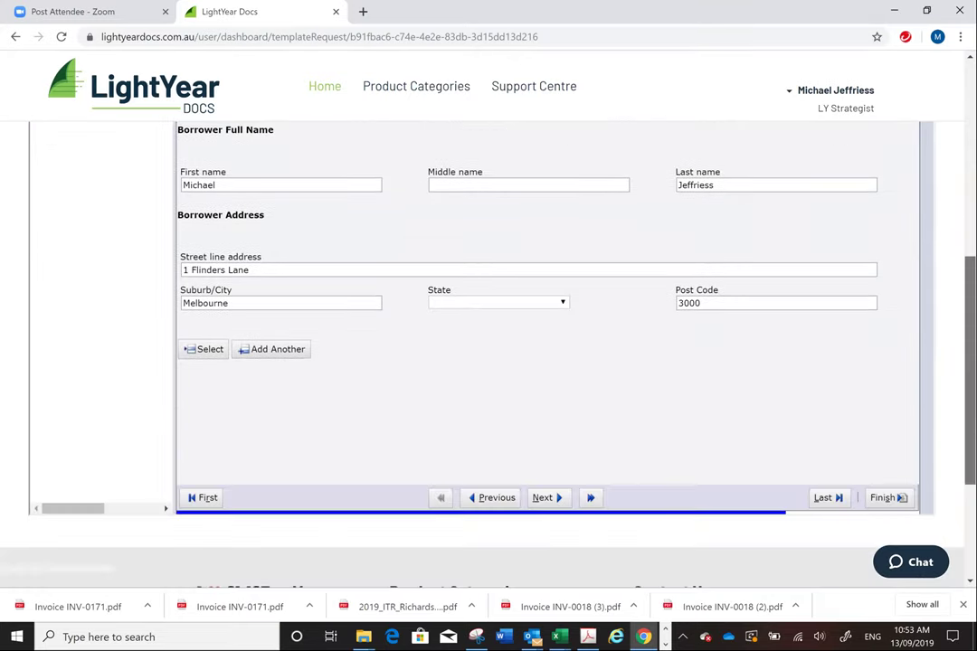
{"action": "left_click", "coordinate": [545, 499]}
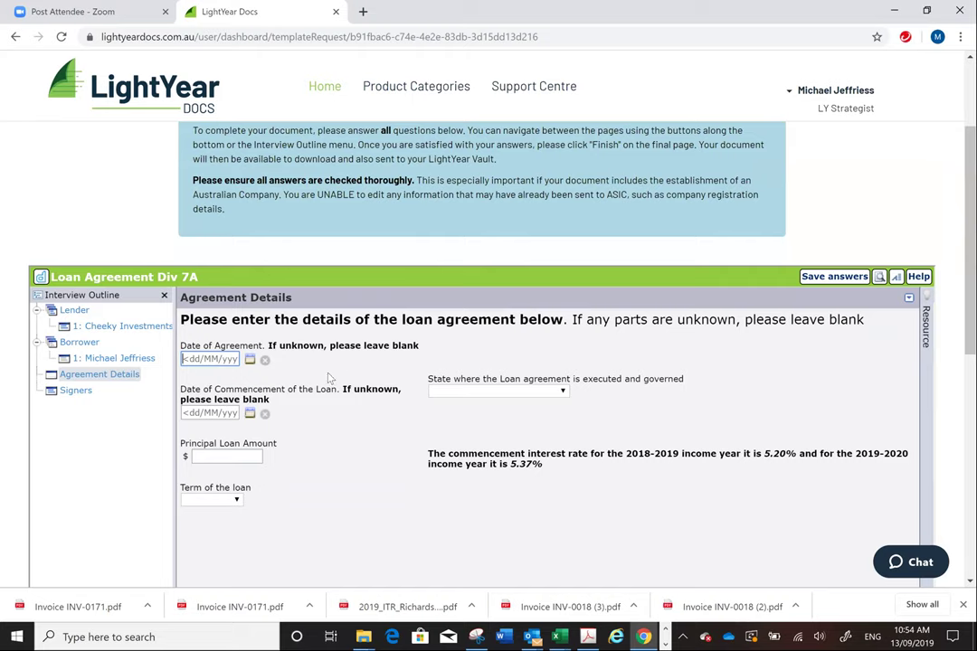
- Set the agreement and commencement dates to 13/09/2019 and the governing state to Queensland
{"action": "left_click", "coordinate": [250, 359]}
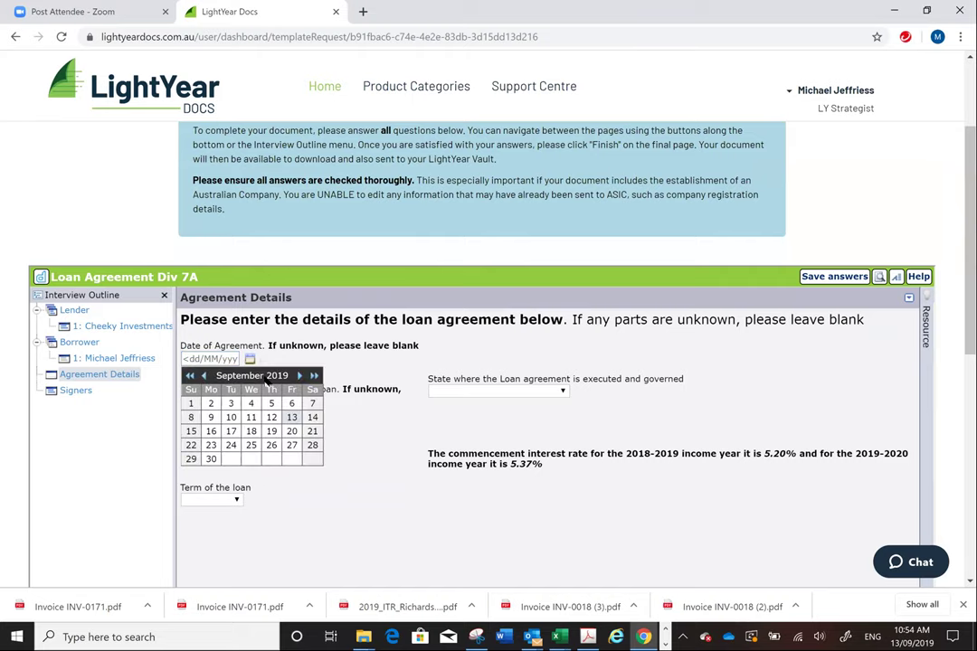
{"action": "left_click", "coordinate": [247, 360]}
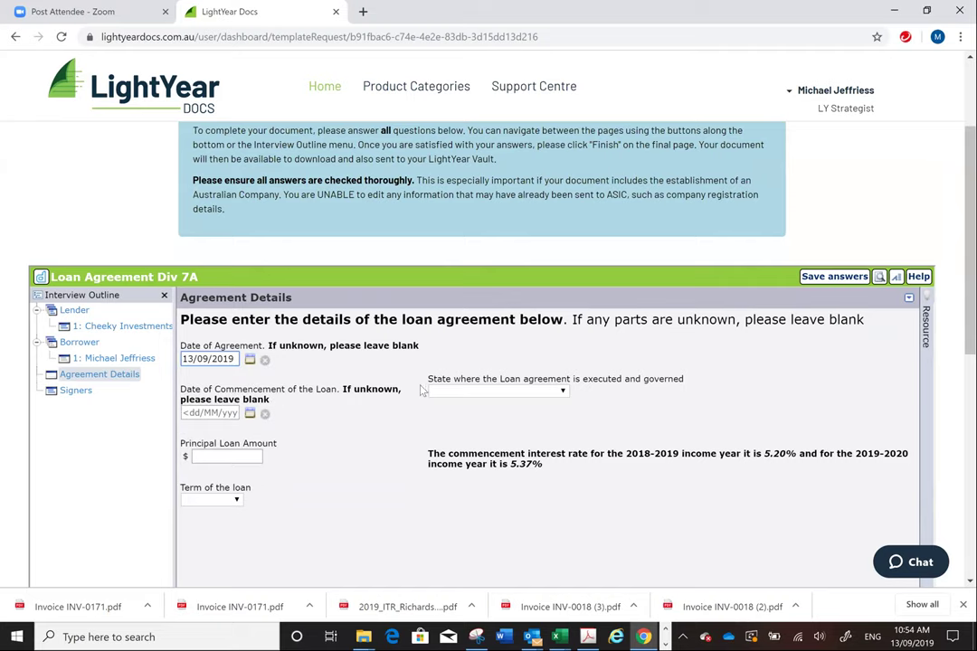
{"action": "left_click", "coordinate": [556, 392]}
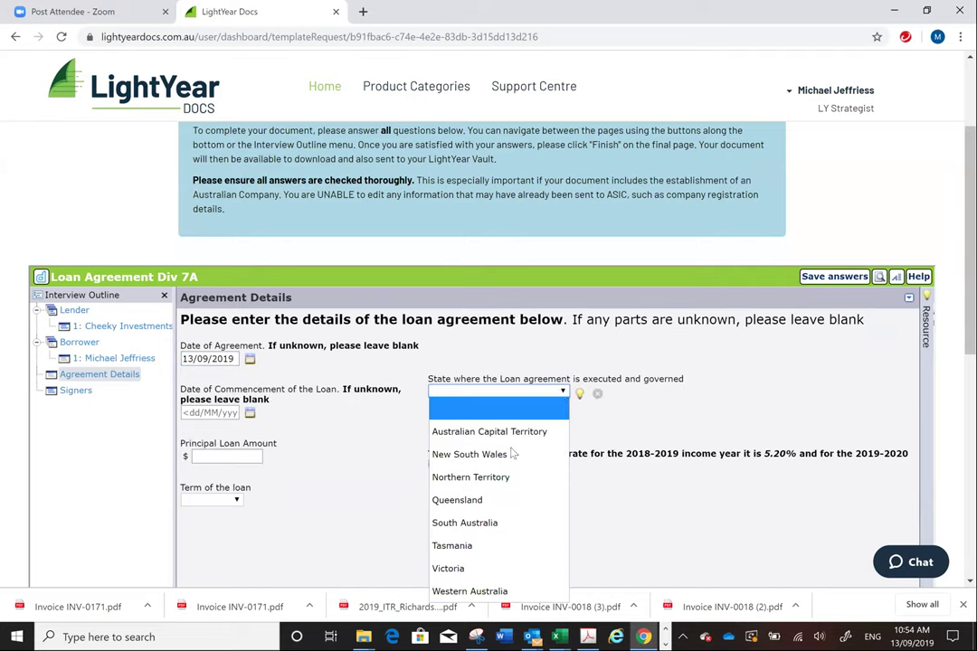
{"action": "left_click", "coordinate": [497, 503]}
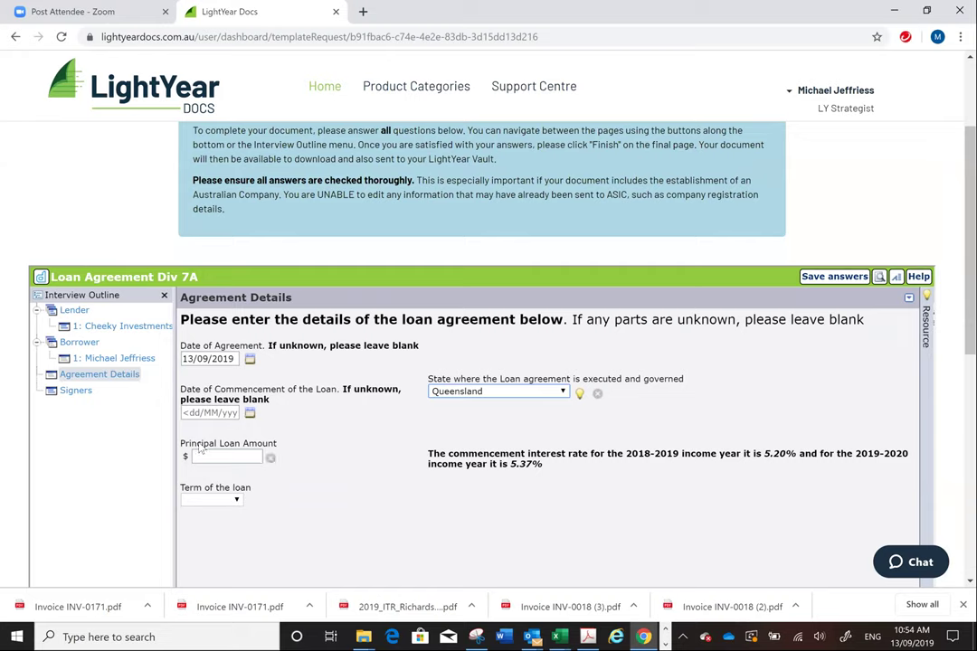
{"action": "left_click", "coordinate": [251, 413]}
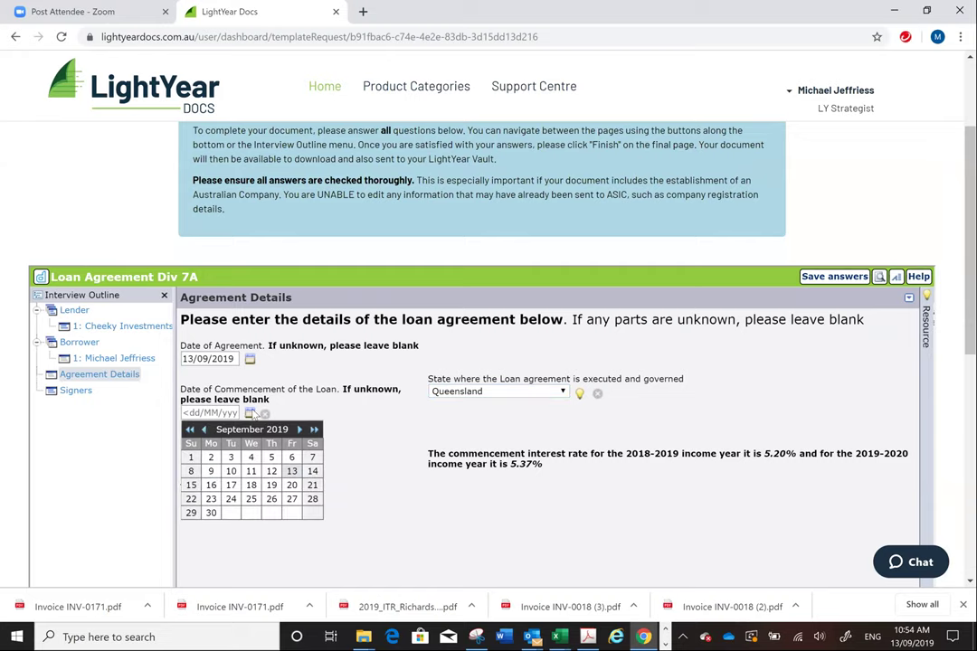
{"action": "left_click", "coordinate": [291, 471]}
- Enter the principal loan amount 50000 and choose a 7-year loan term
{"action": "left_click", "coordinate": [237, 456]}
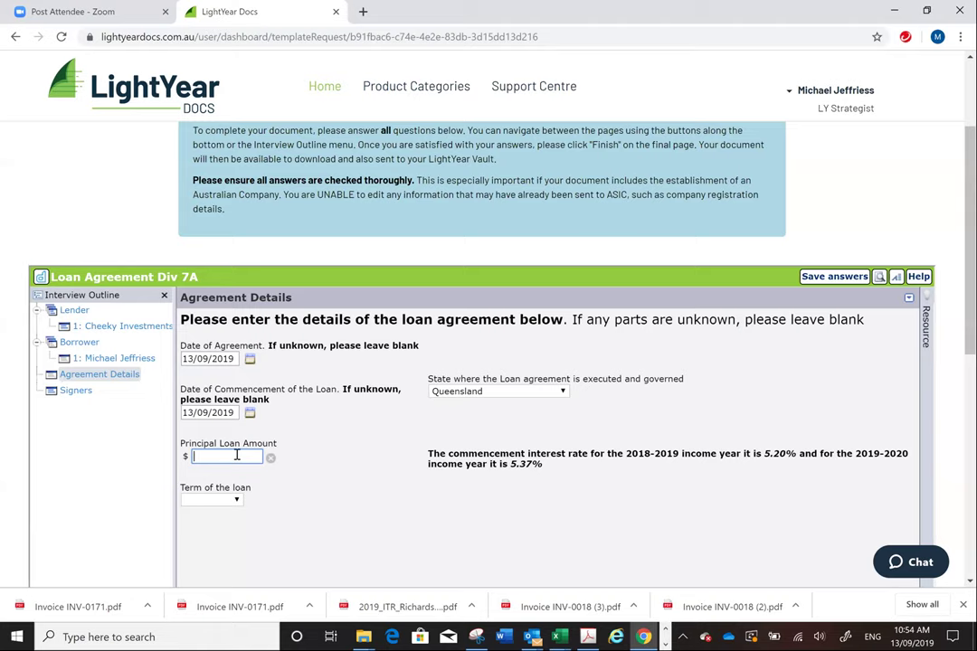
{"action": "type", "text": "50000"}
{"action": "left_click", "coordinate": [237, 500]}
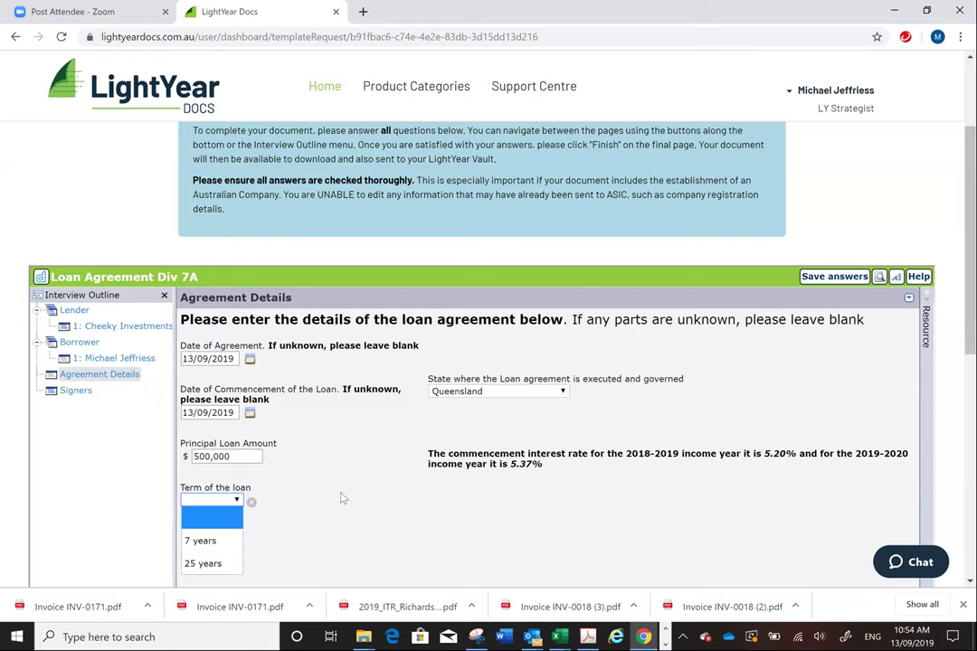
{"action": "scroll", "coordinate": [369, 267], "scroll_direction": "down", "scroll_amount": 3}
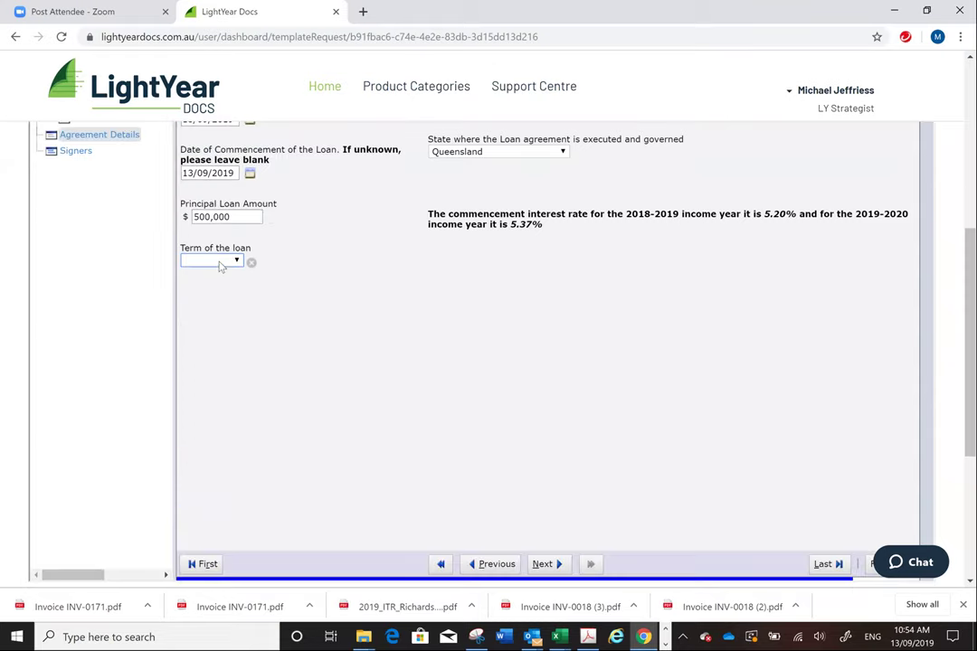
{"action": "left_click", "coordinate": [218, 264]}
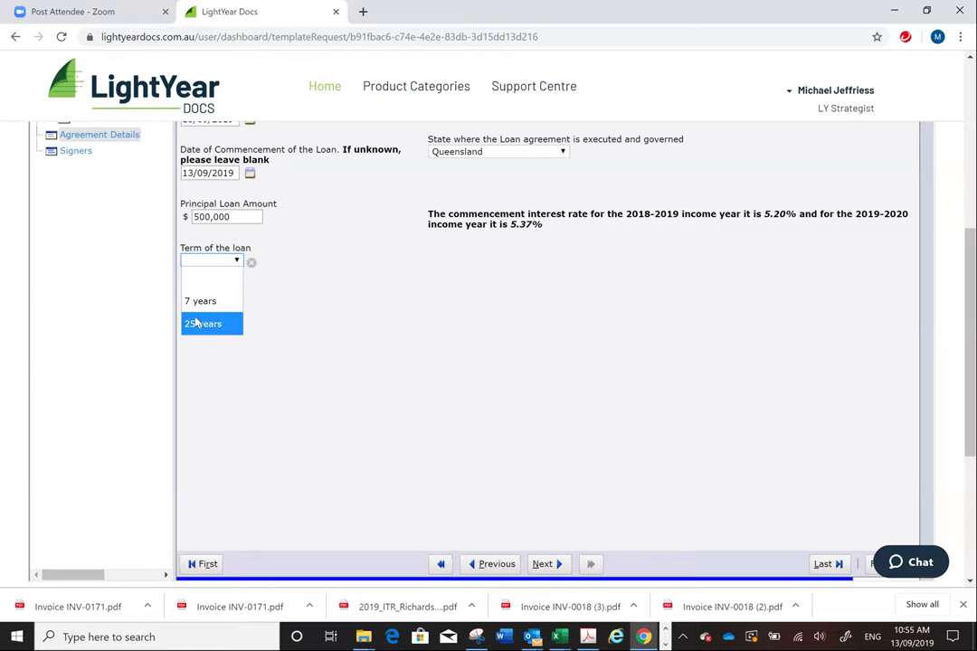
{"action": "left_click", "coordinate": [207, 304]}
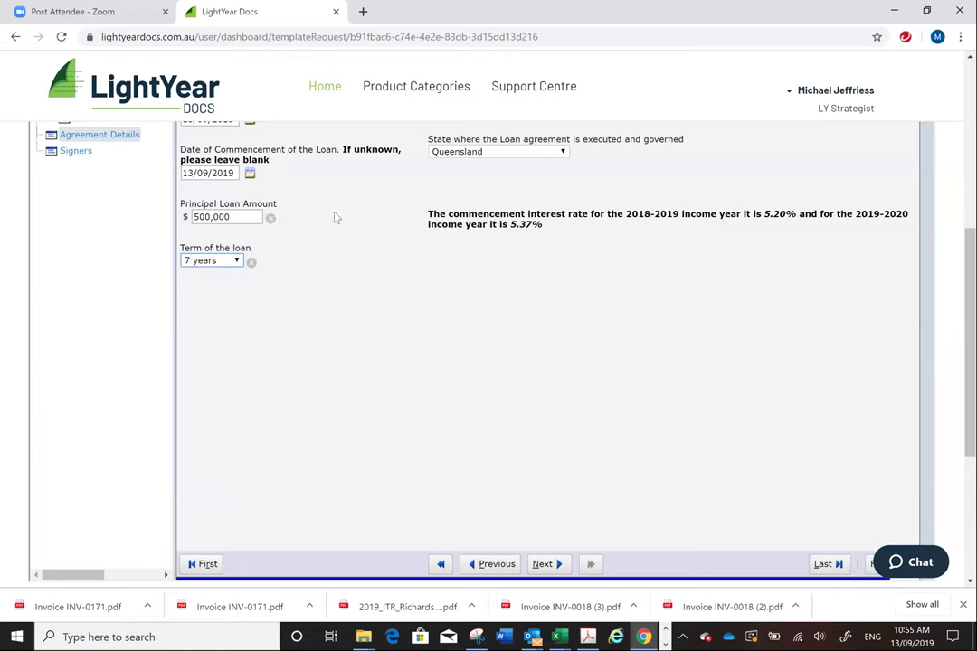
{"action": "scroll", "coordinate": [722, 235], "scroll_direction": "down", "scroll_amount": 2}
{"action": "scroll", "coordinate": [722, 235], "scroll_direction": "up", "scroll_amount": 3}
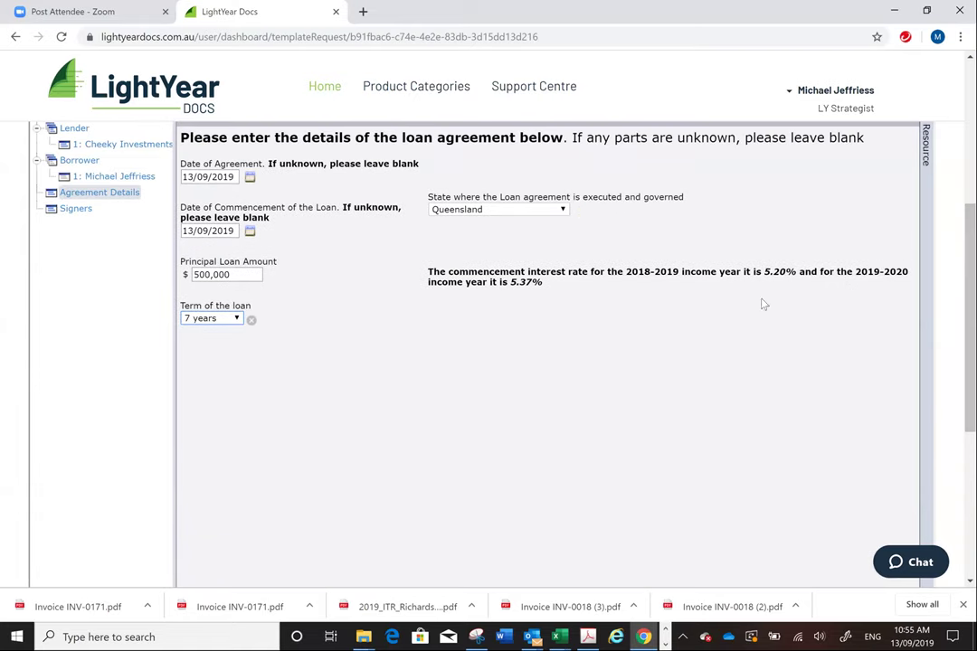
{"action": "scroll", "coordinate": [735, 279], "scroll_direction": "down", "scroll_amount": 2}
{"action": "scroll", "coordinate": [734, 279], "scroll_direction": "up", "scroll_amount": 3}
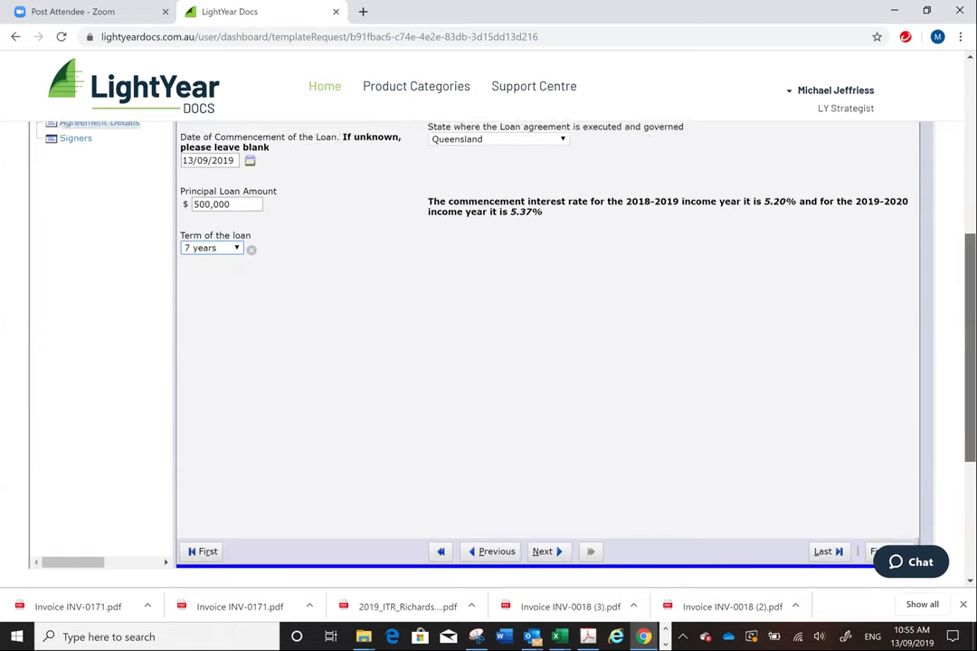
{"action": "scroll", "coordinate": [814, 407], "scroll_direction": "down", "scroll_amount": 3}
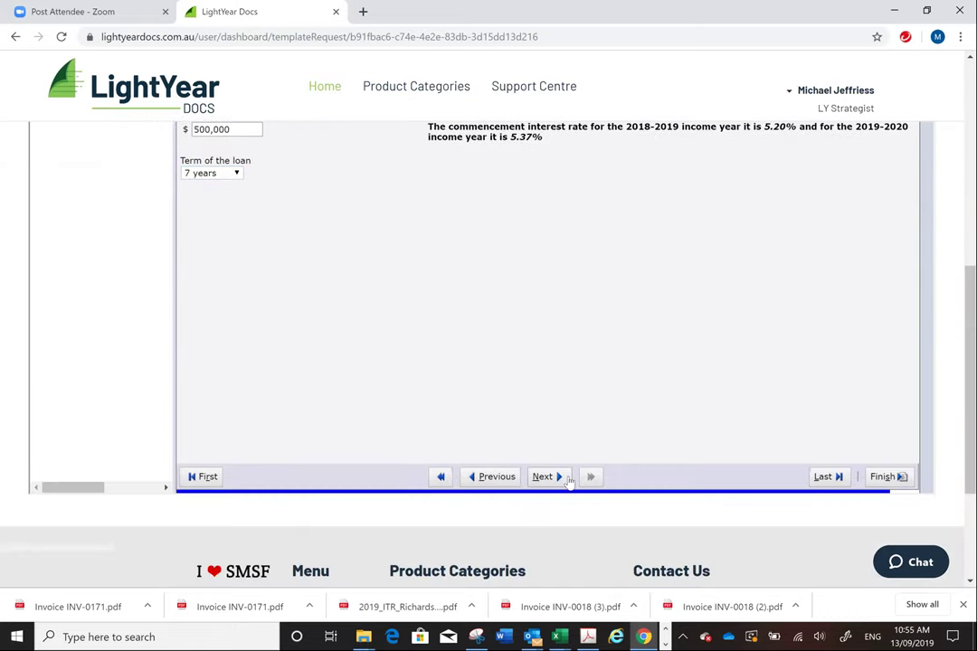
- Advance to the End of Interview page and submit the interview with Finish
{"action": "left_click", "coordinate": [826, 475]}
{"action": "scroll", "coordinate": [543, 317], "scroll_direction": "up", "scroll_amount": 3}
{"action": "scroll", "coordinate": [542, 317], "scroll_direction": "down", "scroll_amount": 3}
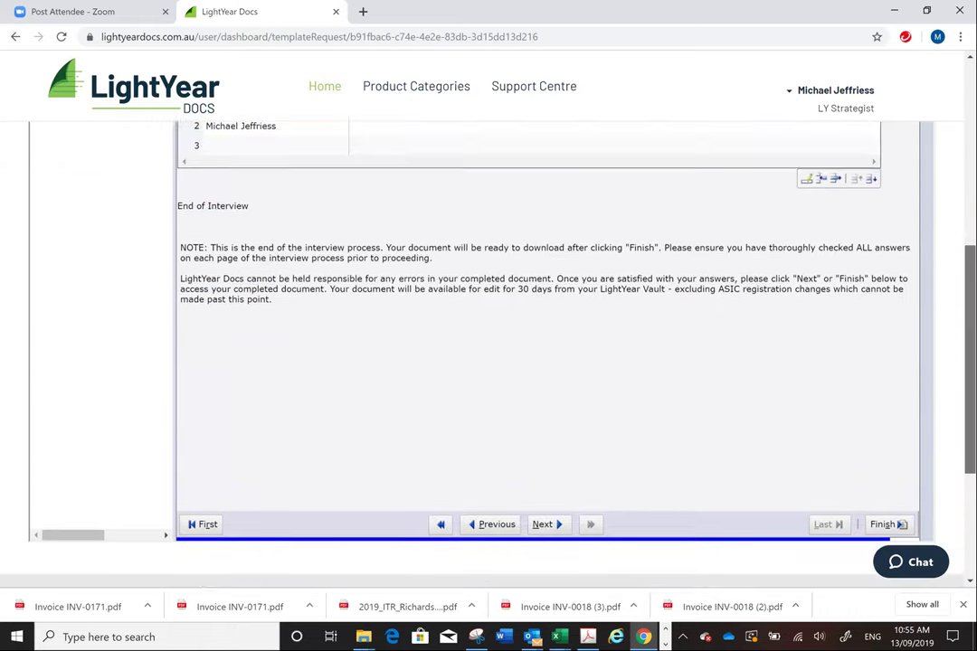
{"action": "scroll", "coordinate": [543, 316], "scroll_direction": "up", "scroll_amount": 1}
{"action": "scroll", "coordinate": [835, 436], "scroll_direction": "down", "scroll_amount": 3}
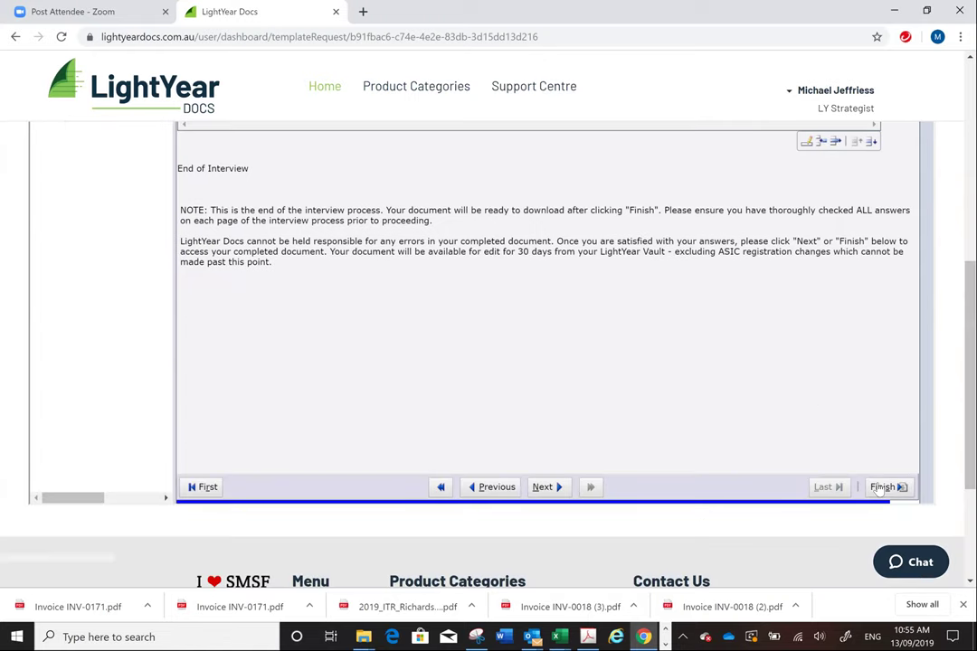
{"action": "left_click", "coordinate": [883, 487]}
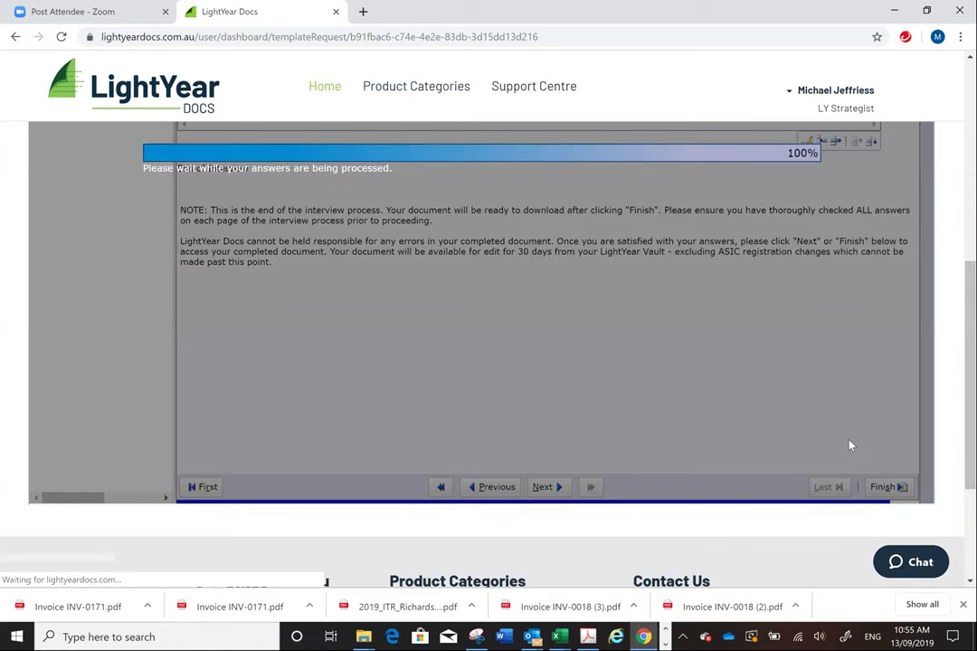
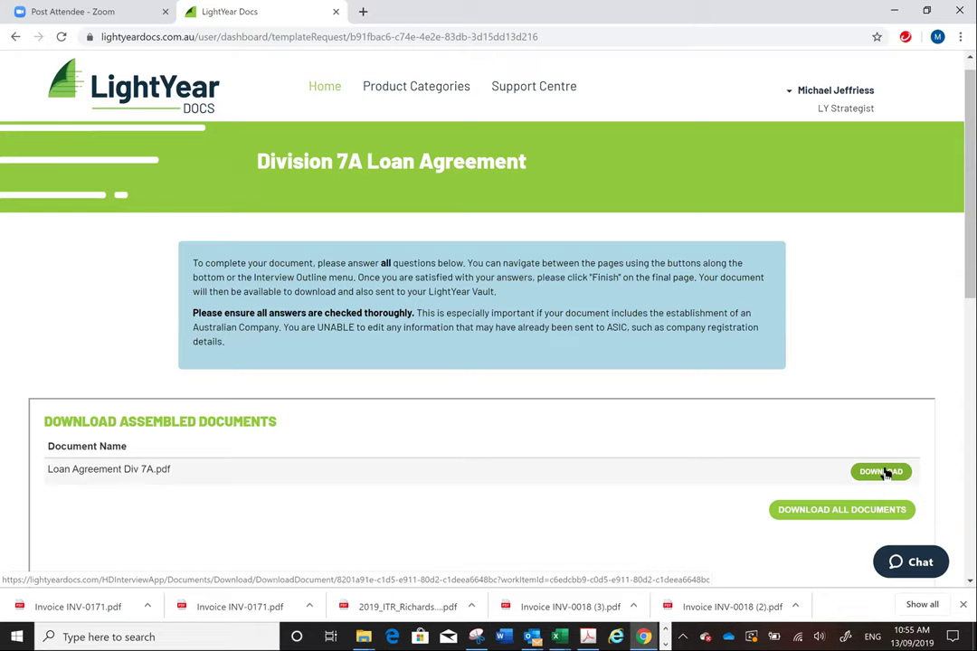
- Download the assembled Loan Agreement Div 7A.pdf and open the downloaded file
{"action": "left_click", "coordinate": [884, 479]}
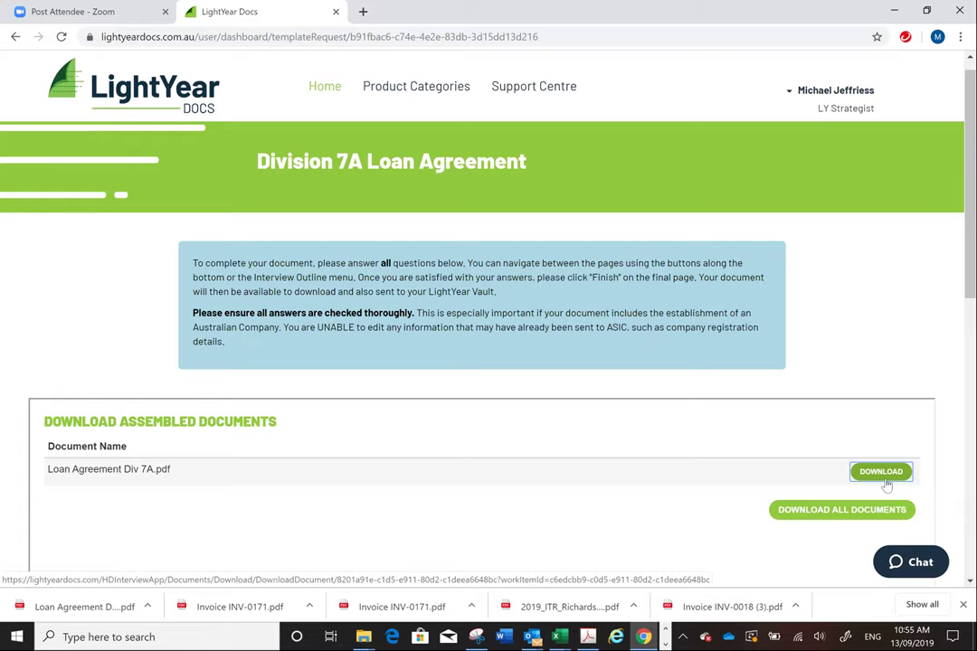
{"action": "scroll", "coordinate": [217, 491], "scroll_direction": "down", "scroll_amount": 2}
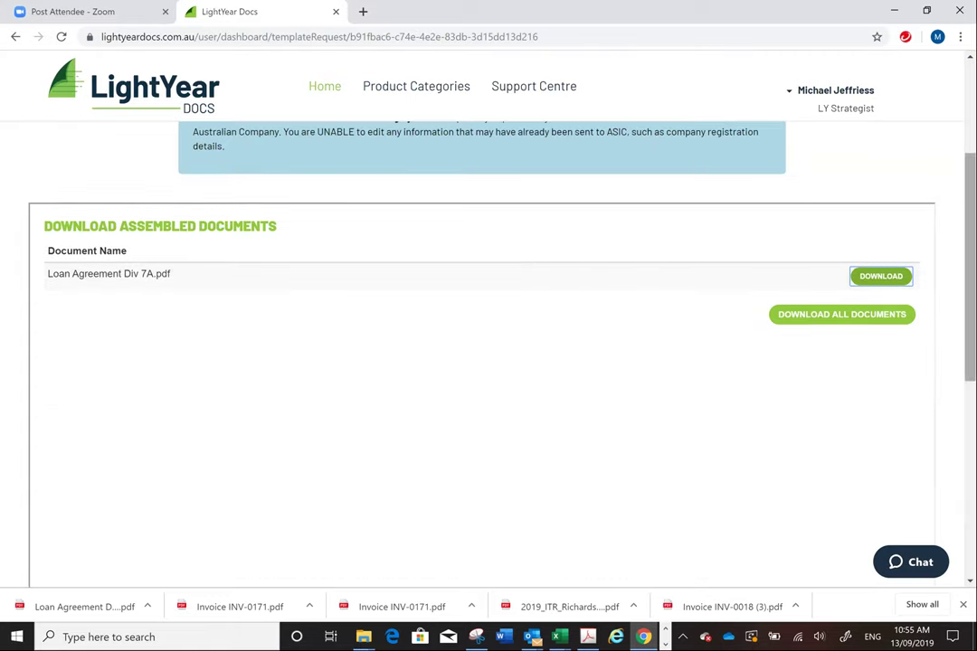
{"action": "scroll", "coordinate": [674, 474], "scroll_direction": "down", "scroll_amount": 1}
{"action": "left_click", "coordinate": [100, 606]}
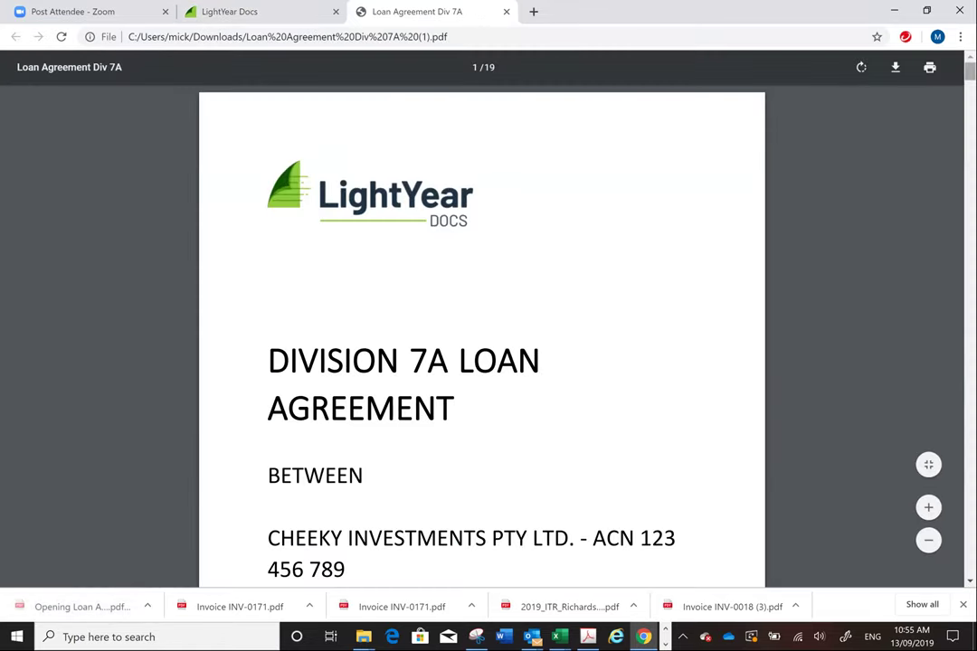
- Scroll from the loan PDF's cover to page 10's agreement dated 13 September 2019
{"action": "scroll", "coordinate": [481, 334], "scroll_direction": "down", "scroll_amount": 1}
{"action": "scroll", "coordinate": [482, 334], "scroll_direction": "down", "scroll_amount": 1}
{"action": "scroll", "coordinate": [481, 335], "scroll_direction": "down", "scroll_amount": 1}
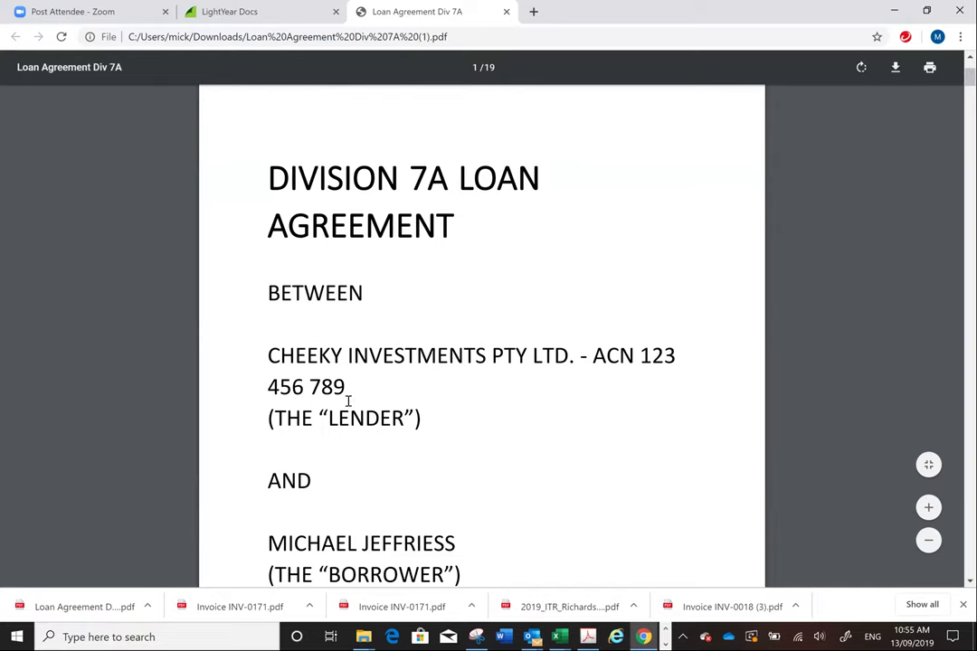
{"action": "scroll", "coordinate": [814, 58], "scroll_direction": "down", "scroll_amount": 2}
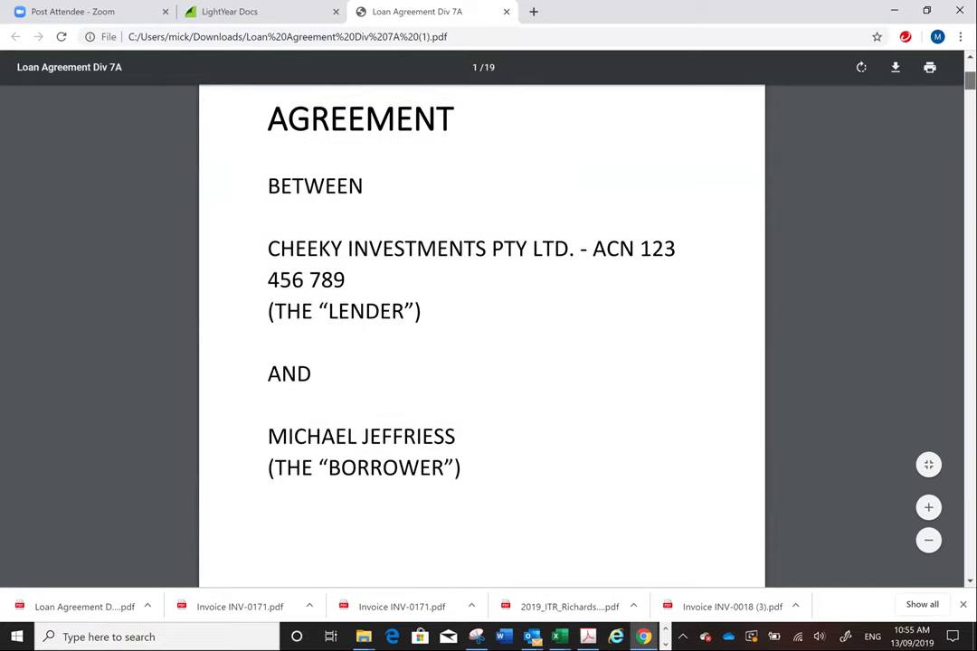
{"action": "scroll", "coordinate": [482, 335], "scroll_direction": "down", "scroll_amount": 10}
{"action": "scroll", "coordinate": [482, 335], "scroll_direction": "down", "scroll_amount": 9}
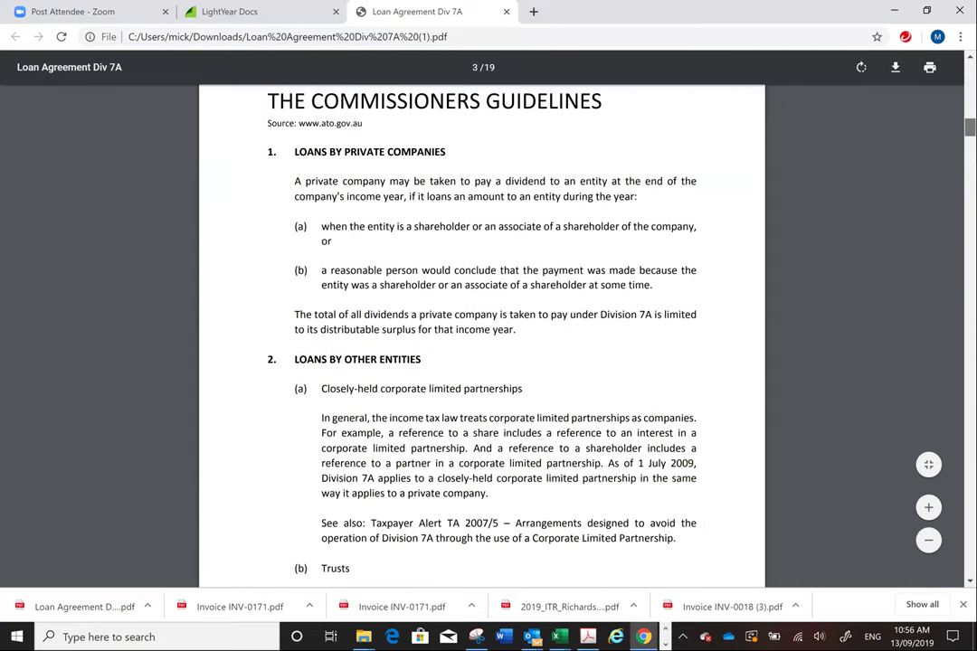
{"action": "scroll", "coordinate": [481, 334], "scroll_direction": "down", "scroll_amount": 3}
{"action": "scroll", "coordinate": [482, 334], "scroll_direction": "down", "scroll_amount": 6}
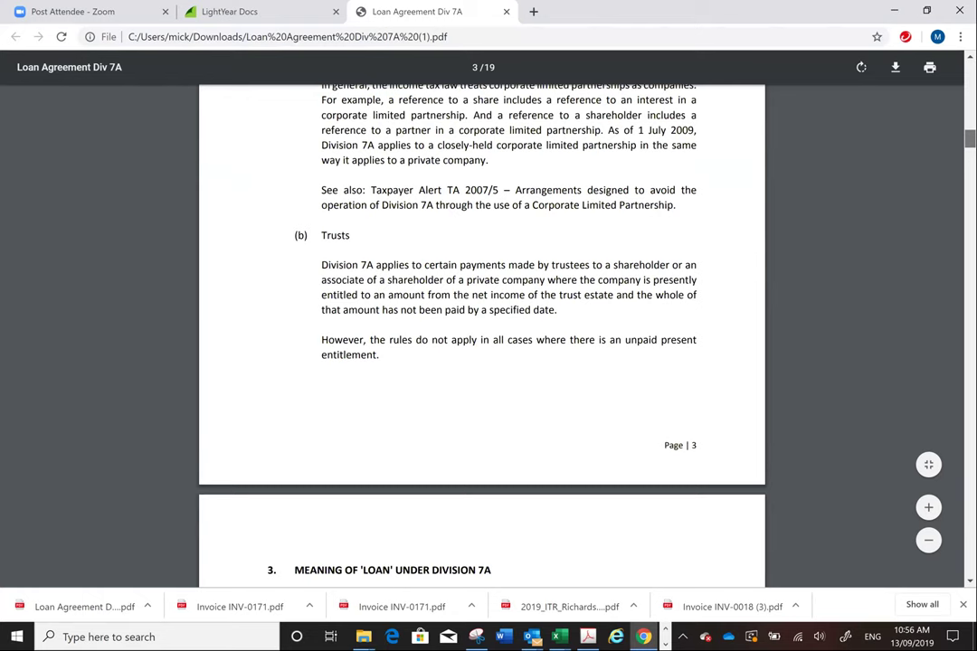
{"action": "scroll", "coordinate": [482, 335], "scroll_direction": "down", "scroll_amount": 2}
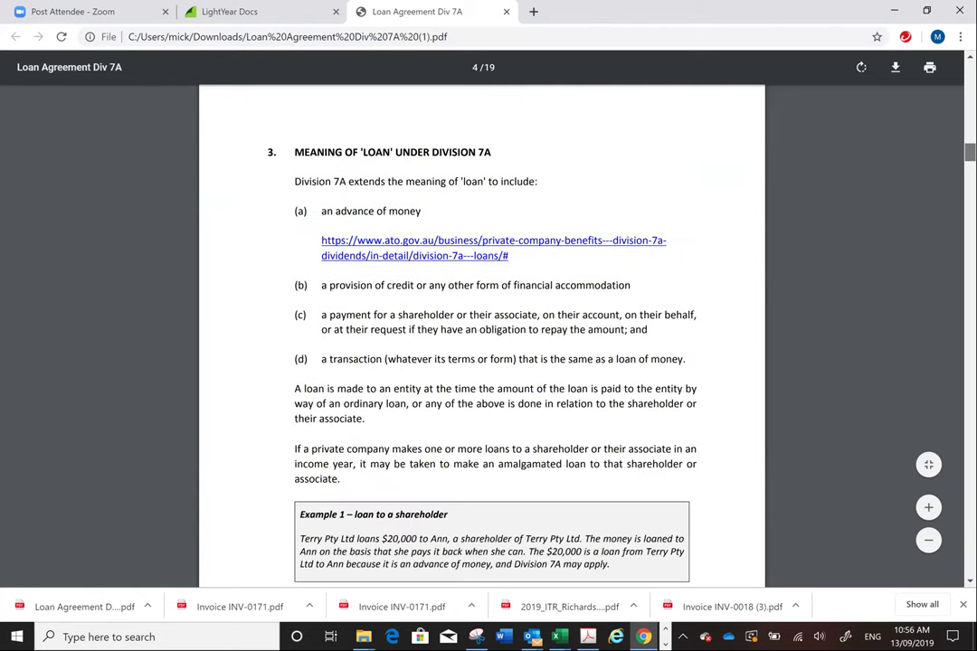
{"action": "scroll", "coordinate": [481, 335], "scroll_direction": "down", "scroll_amount": 4}
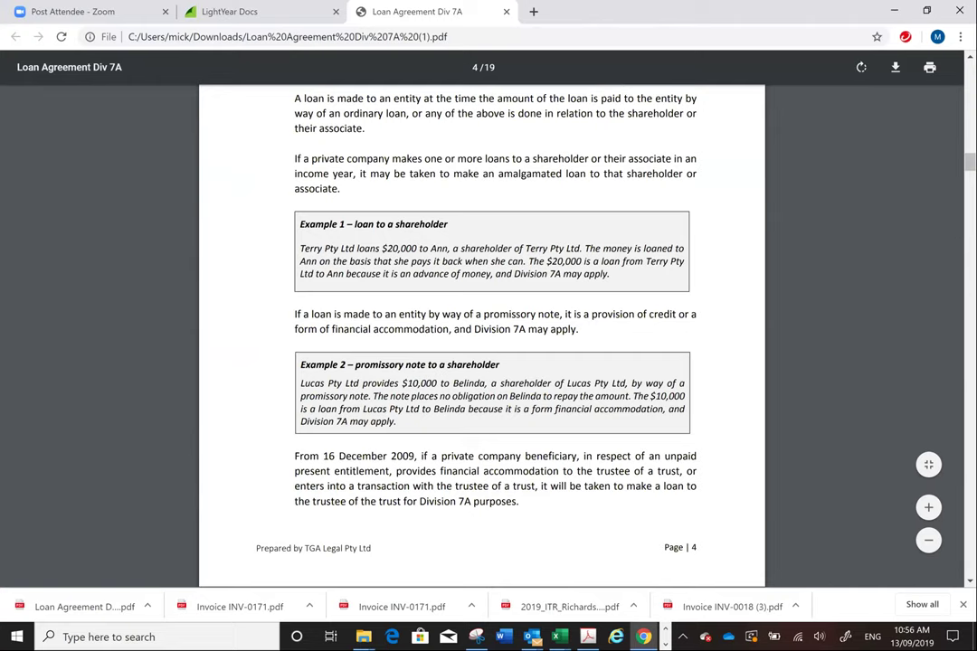
{"action": "scroll", "coordinate": [481, 335], "scroll_direction": "down", "scroll_amount": 2}
{"action": "scroll", "coordinate": [481, 335], "scroll_direction": "up", "scroll_amount": 3}
{"action": "scroll", "coordinate": [482, 335], "scroll_direction": "up", "scroll_amount": 3}
{"action": "scroll", "coordinate": [481, 334], "scroll_direction": "down", "scroll_amount": 1}
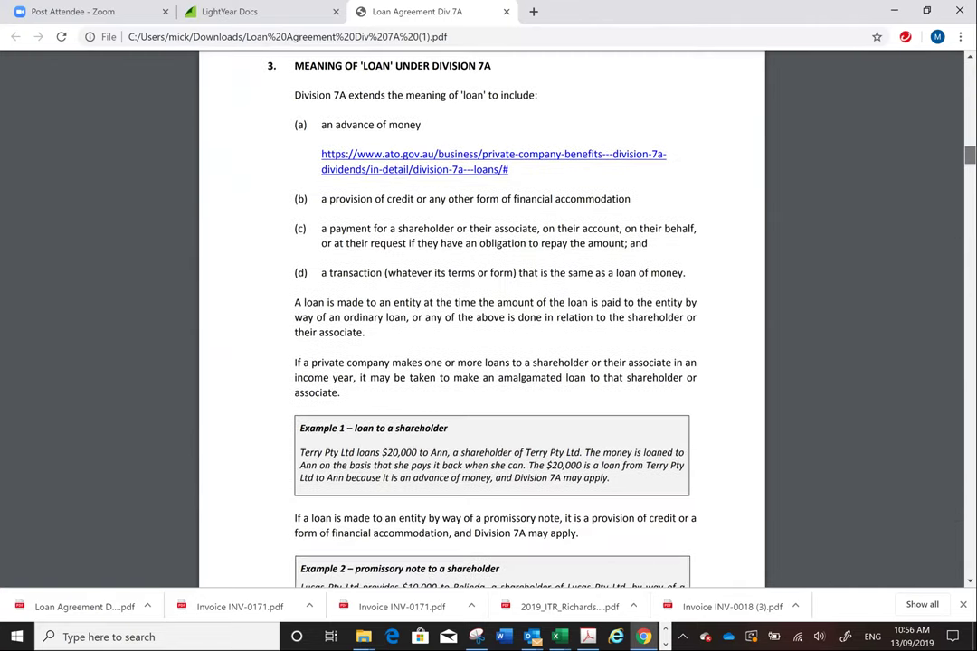
{"action": "scroll", "coordinate": [481, 334], "scroll_direction": "down", "scroll_amount": 1}
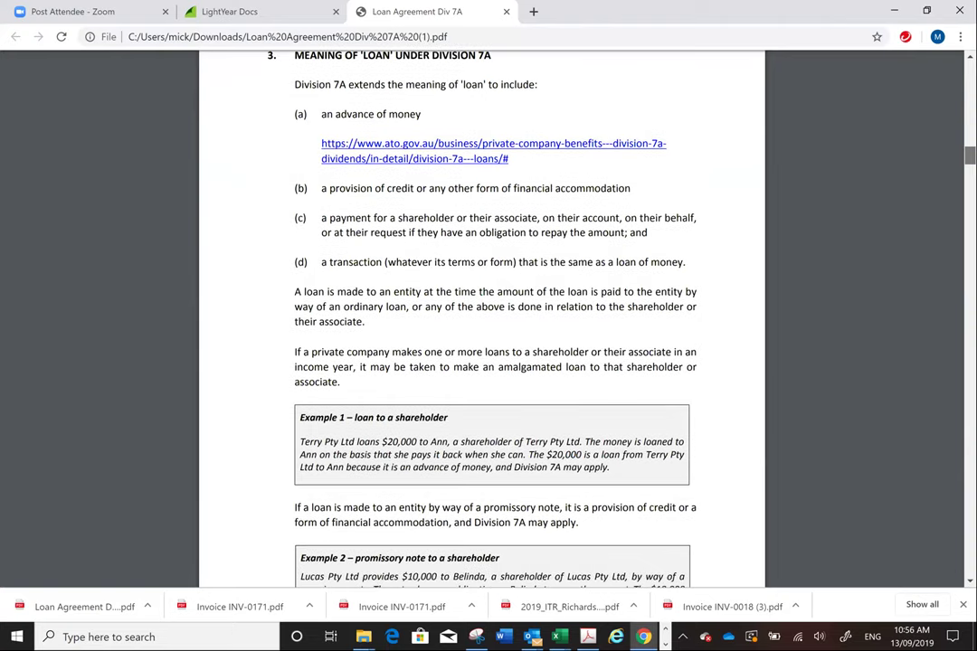
{"action": "scroll", "coordinate": [481, 334], "scroll_direction": "down", "scroll_amount": 4}
{"action": "scroll", "coordinate": [481, 335], "scroll_direction": "down", "scroll_amount": 3}
{"action": "scroll", "coordinate": [481, 335], "scroll_direction": "down", "scroll_amount": 10}
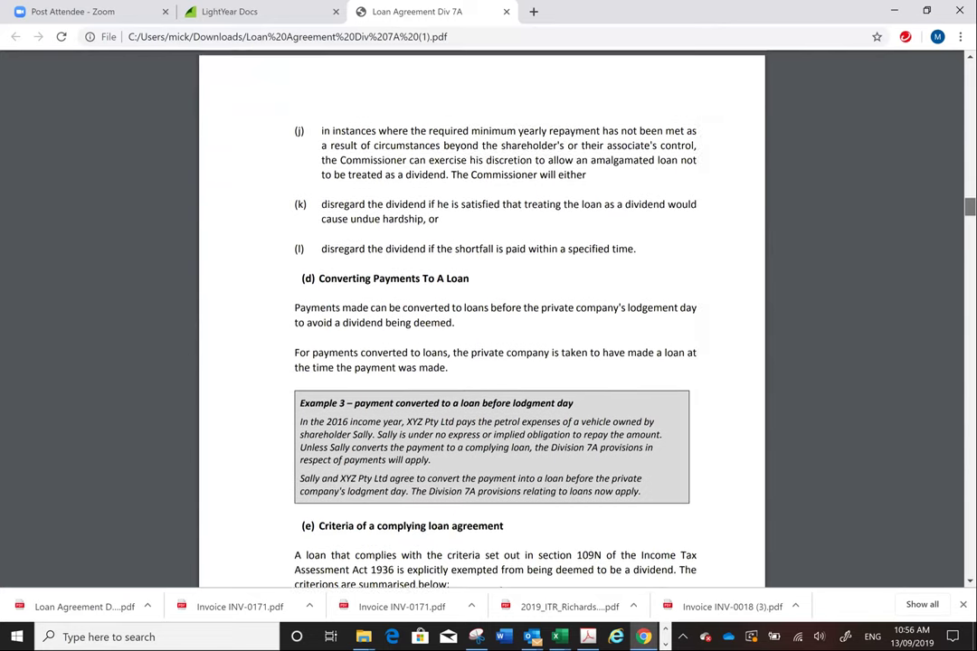
{"action": "scroll", "coordinate": [481, 334], "scroll_direction": "down", "scroll_amount": 2}
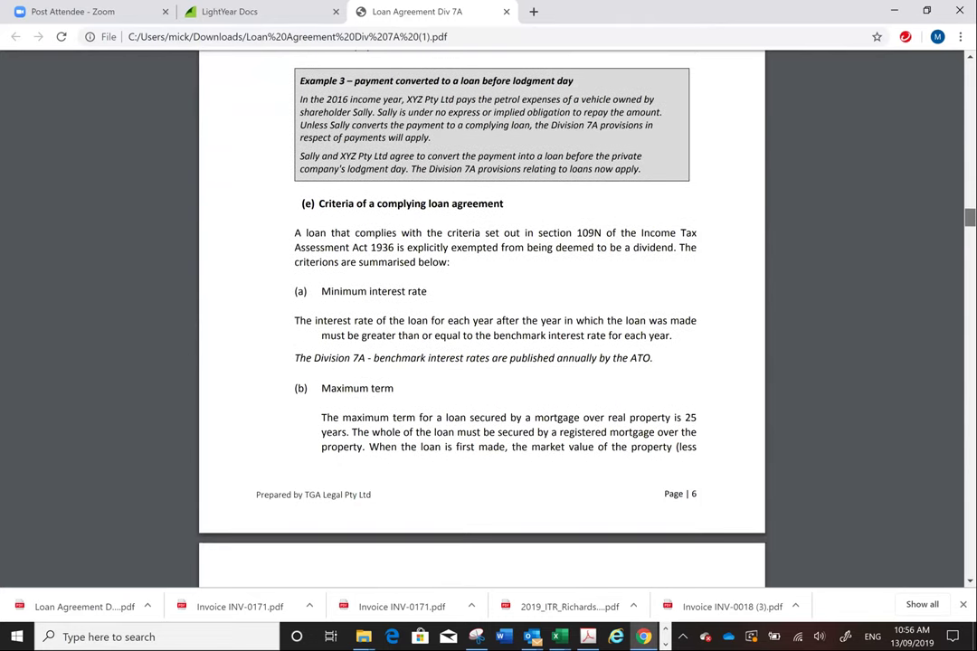
{"action": "scroll", "coordinate": [489, 316], "scroll_direction": "down", "scroll_amount": 2}
{"action": "scroll", "coordinate": [488, 316], "scroll_direction": "down", "scroll_amount": 1}
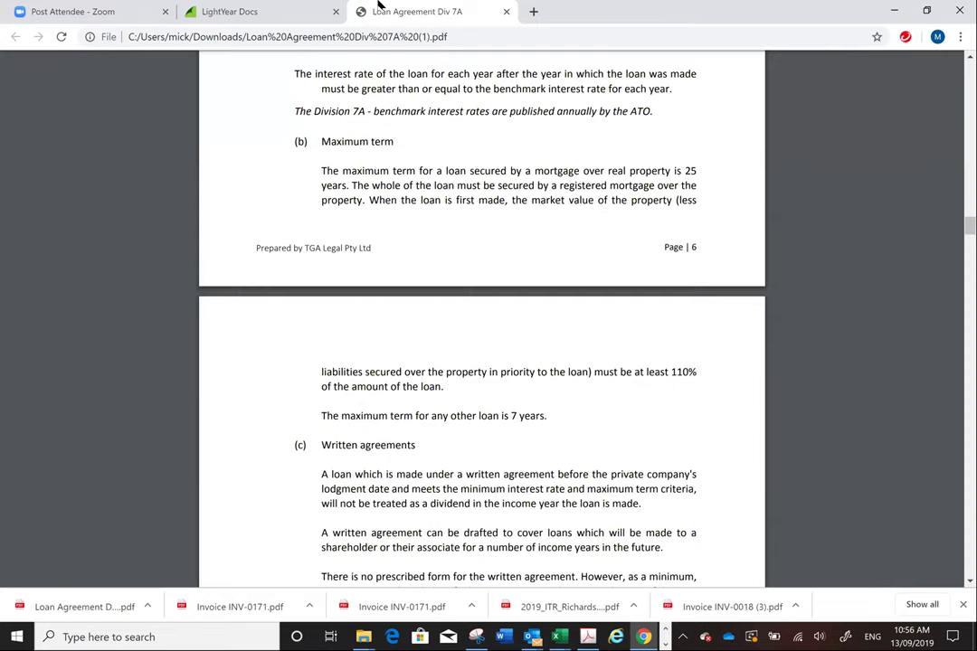
{"action": "scroll", "coordinate": [796, 434], "scroll_direction": "down", "scroll_amount": 2}
{"action": "scroll", "coordinate": [481, 333], "scroll_direction": "down", "scroll_amount": 10}
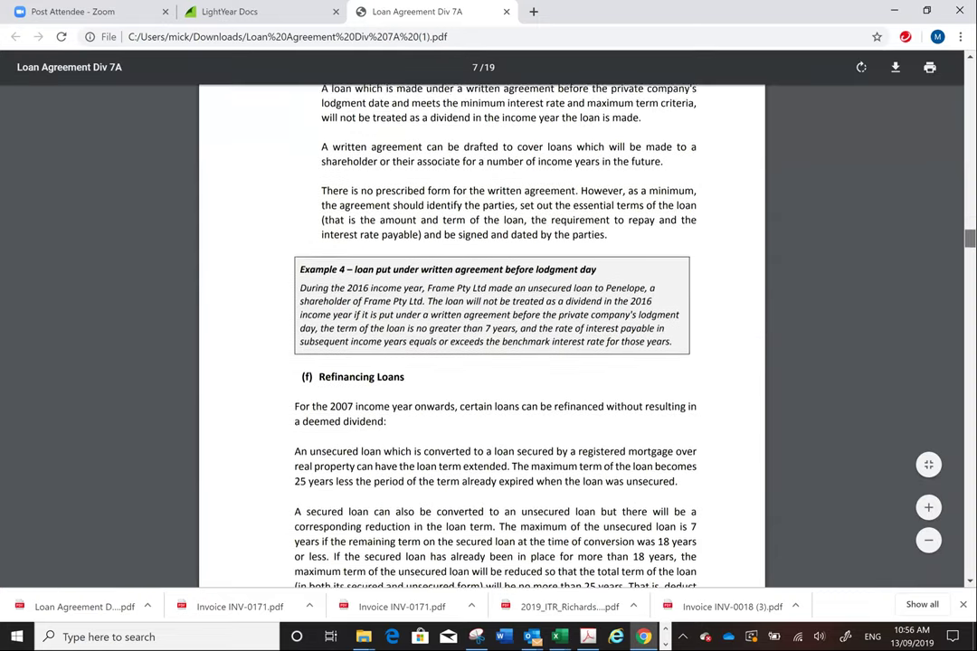
{"action": "scroll", "coordinate": [481, 333], "scroll_direction": "down", "scroll_amount": 7}
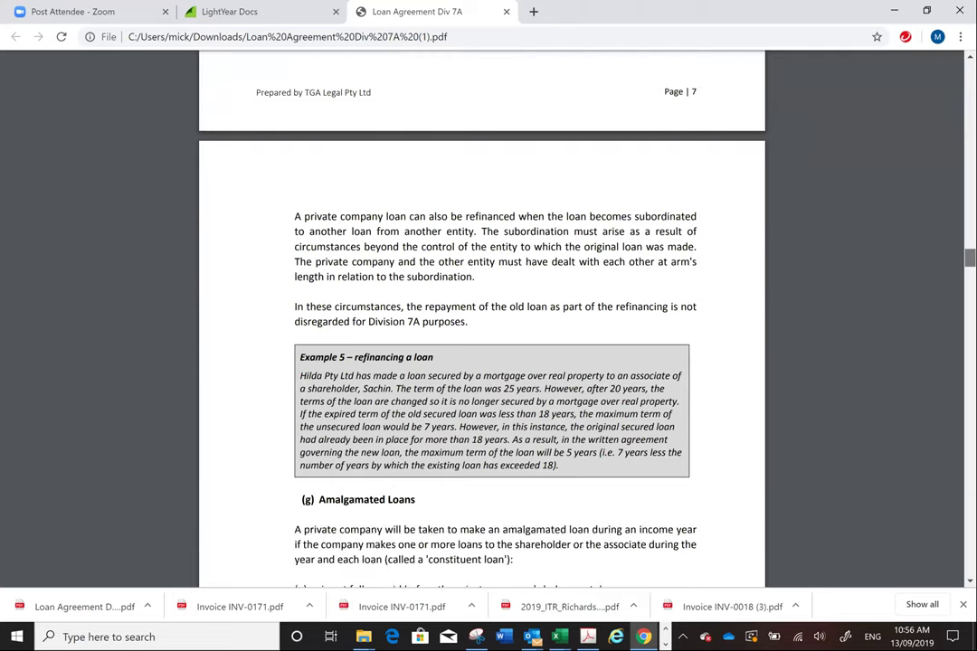
{"action": "scroll", "coordinate": [481, 333], "scroll_direction": "down", "scroll_amount": 4}
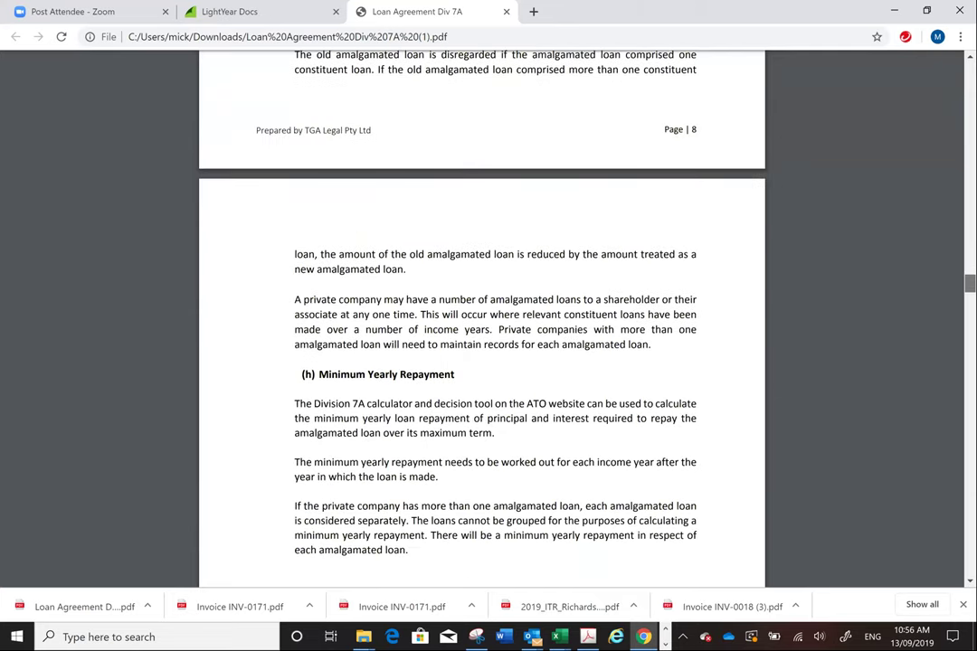
{"action": "scroll", "coordinate": [481, 333], "scroll_direction": "down", "scroll_amount": 6}
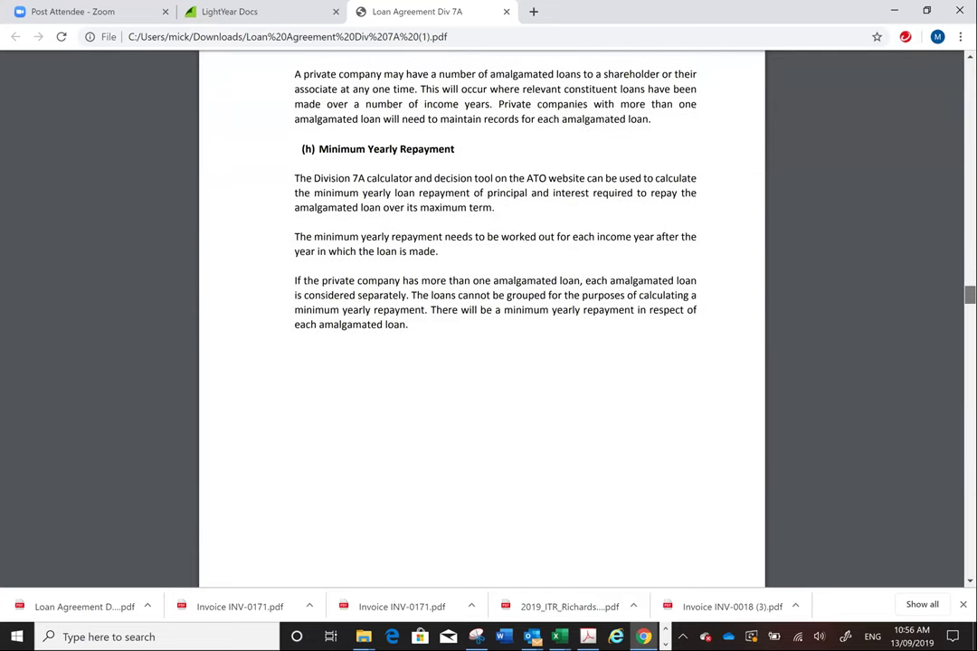
{"action": "scroll", "coordinate": [481, 333], "scroll_direction": "down", "scroll_amount": 3}
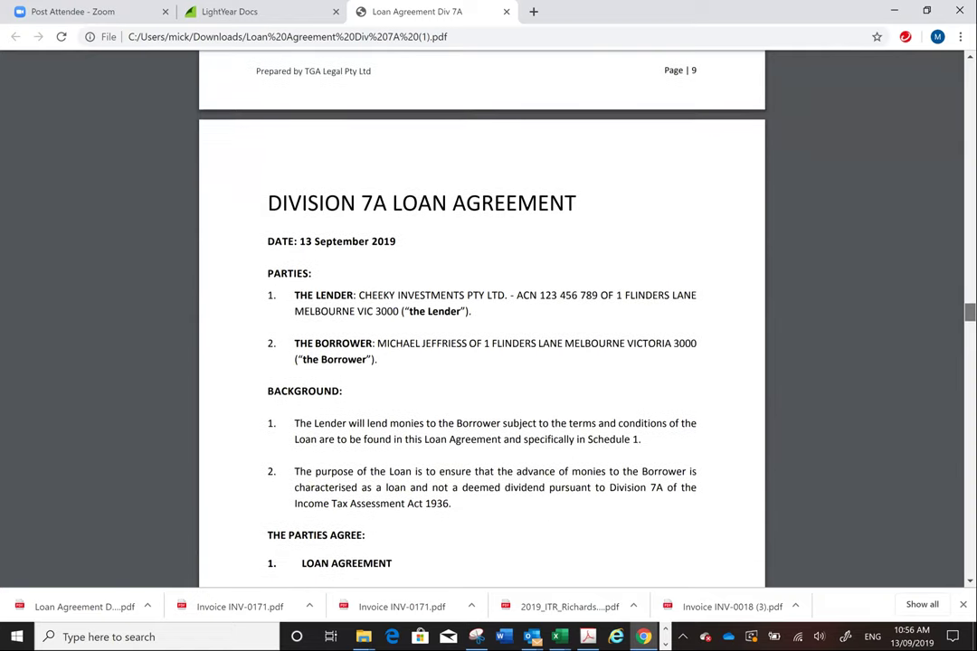
- Scroll down to Schedule 1's $500,000 7-year loan, then back up to the page 17 execution section
{"action": "scroll", "coordinate": [481, 333], "scroll_direction": "down", "scroll_amount": 3}
{"action": "scroll", "coordinate": [482, 333], "scroll_direction": "up", "scroll_amount": 1}
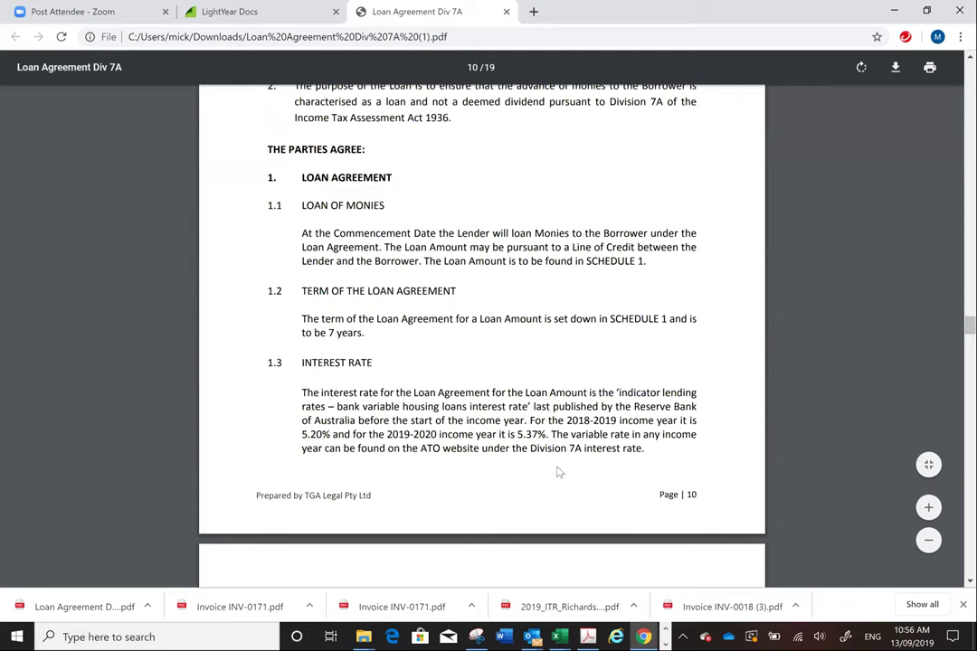
{"action": "scroll", "coordinate": [481, 333], "scroll_direction": "up", "scroll_amount": 2}
{"action": "scroll", "coordinate": [481, 333], "scroll_direction": "down", "scroll_amount": 5}
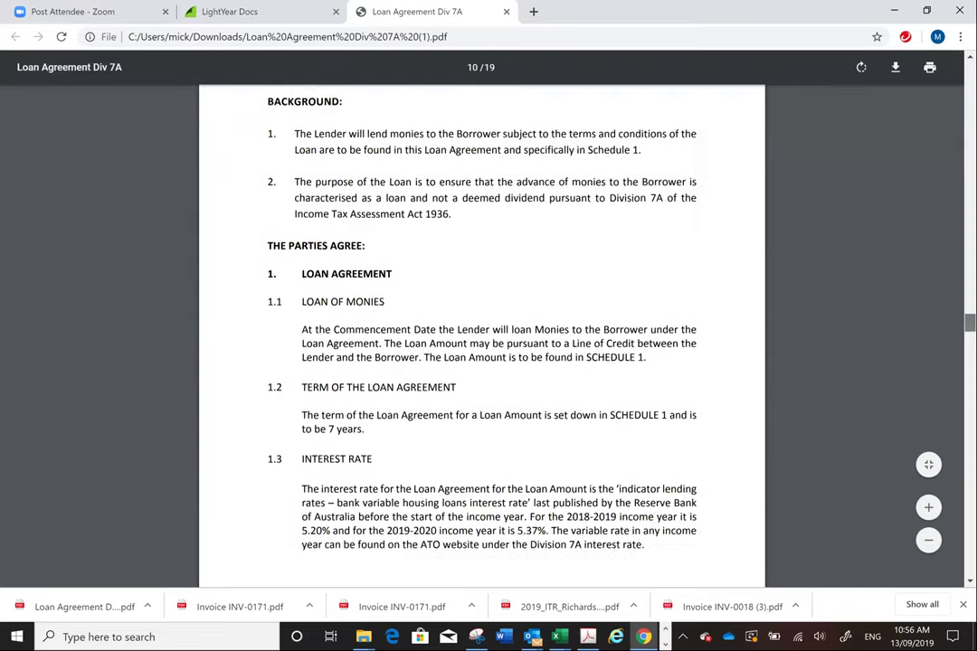
{"action": "scroll", "coordinate": [482, 333], "scroll_direction": "down", "scroll_amount": 20}
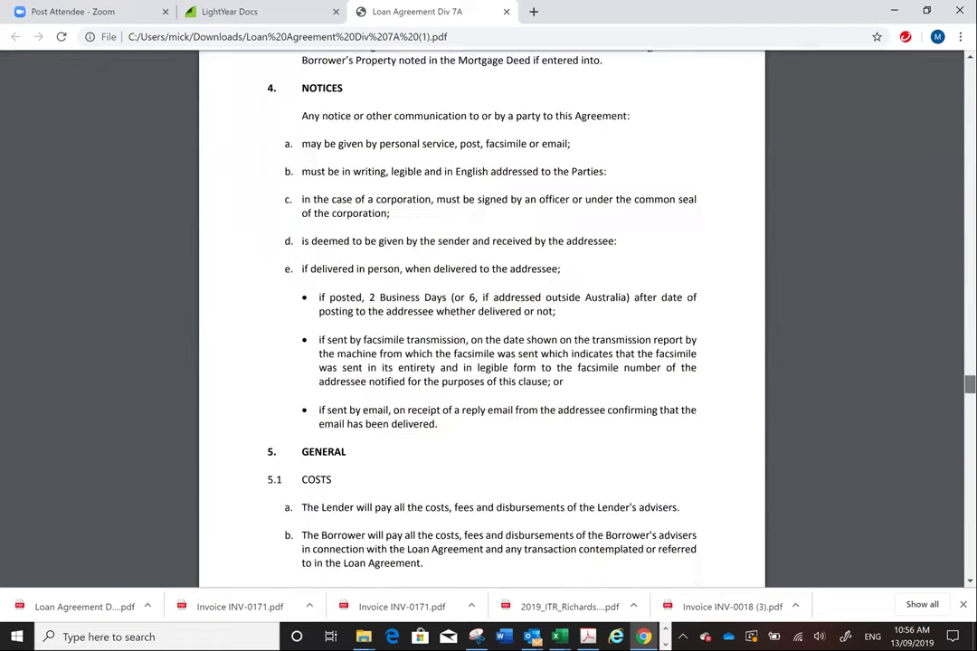
{"action": "scroll", "coordinate": [481, 333], "scroll_direction": "down", "scroll_amount": 20}
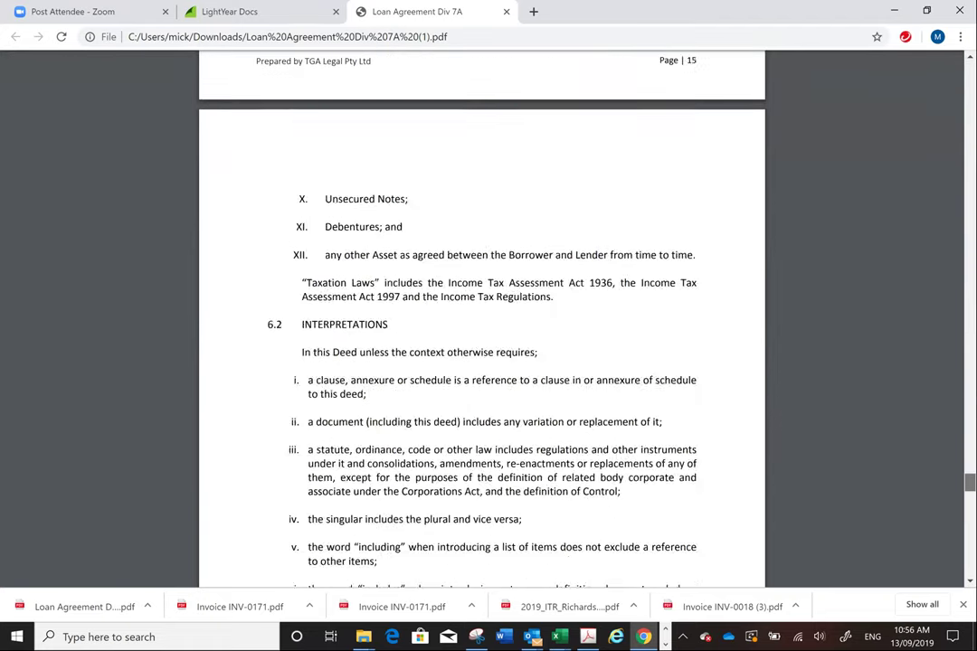
{"action": "scroll", "coordinate": [534, 199], "scroll_direction": "down", "scroll_amount": 10}
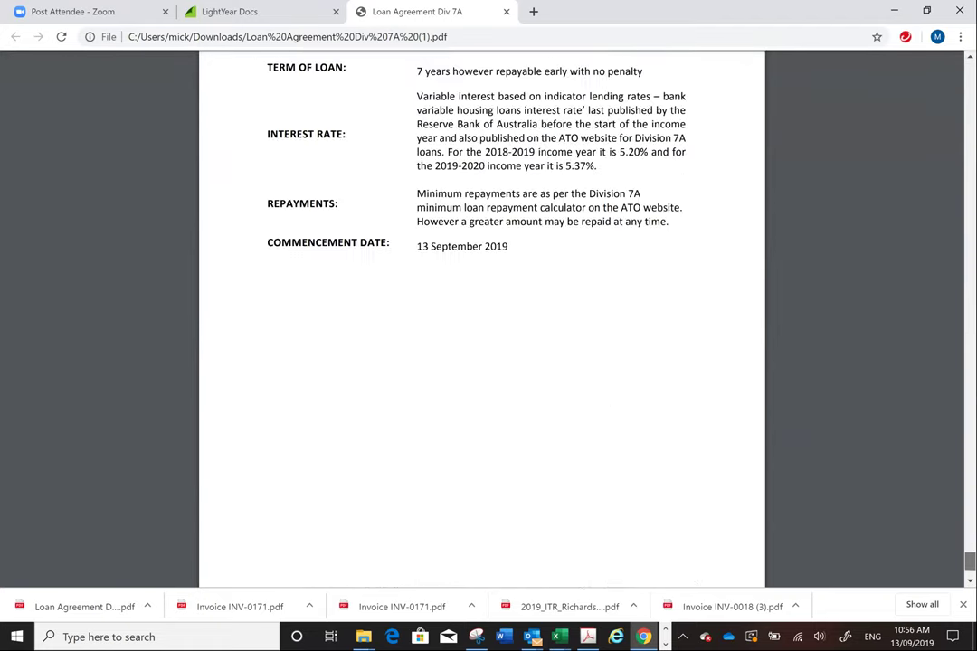
{"action": "scroll", "coordinate": [533, 199], "scroll_direction": "up", "scroll_amount": 3}
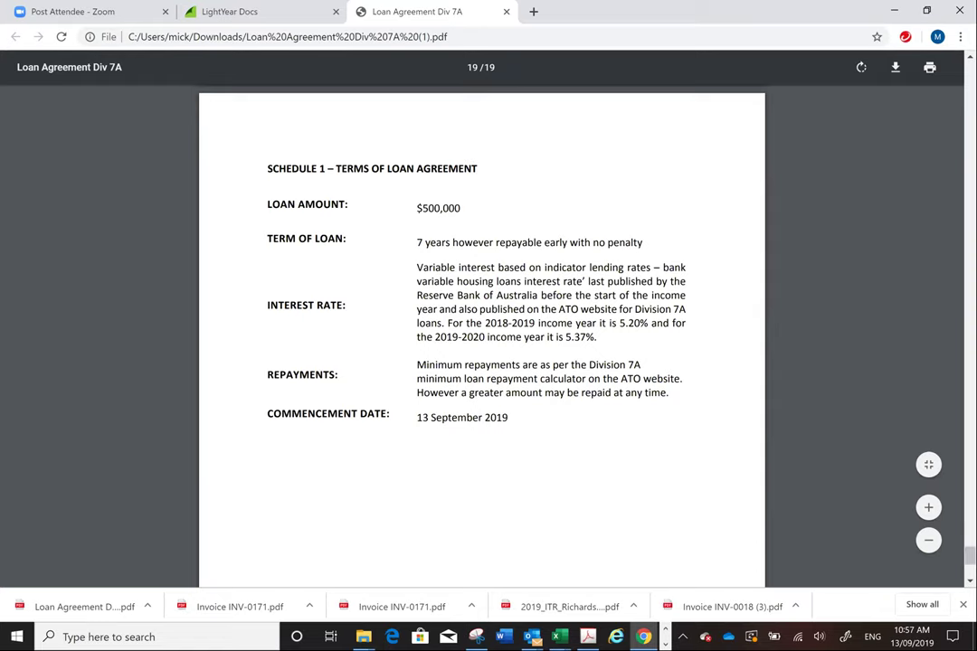
{"action": "scroll", "coordinate": [819, 469], "scroll_direction": "up", "scroll_amount": 15}
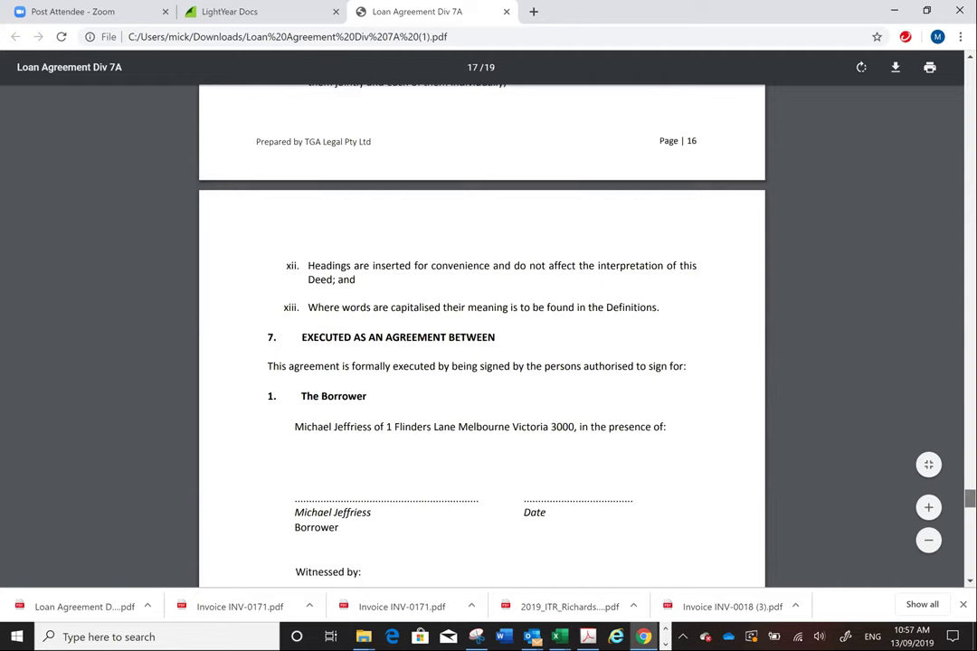
{"action": "scroll", "coordinate": [818, 413], "scroll_direction": "up", "scroll_amount": 3}
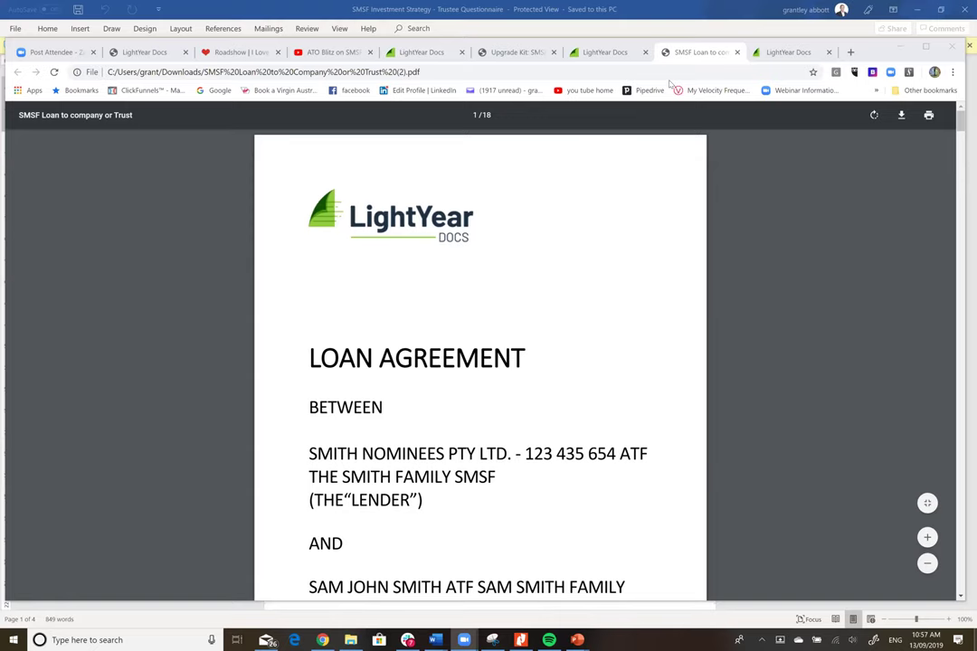
- From the home page, use the SMSF Income Streams tag to reach Account Based Pension
{"action": "left_click", "coordinate": [601, 52]}
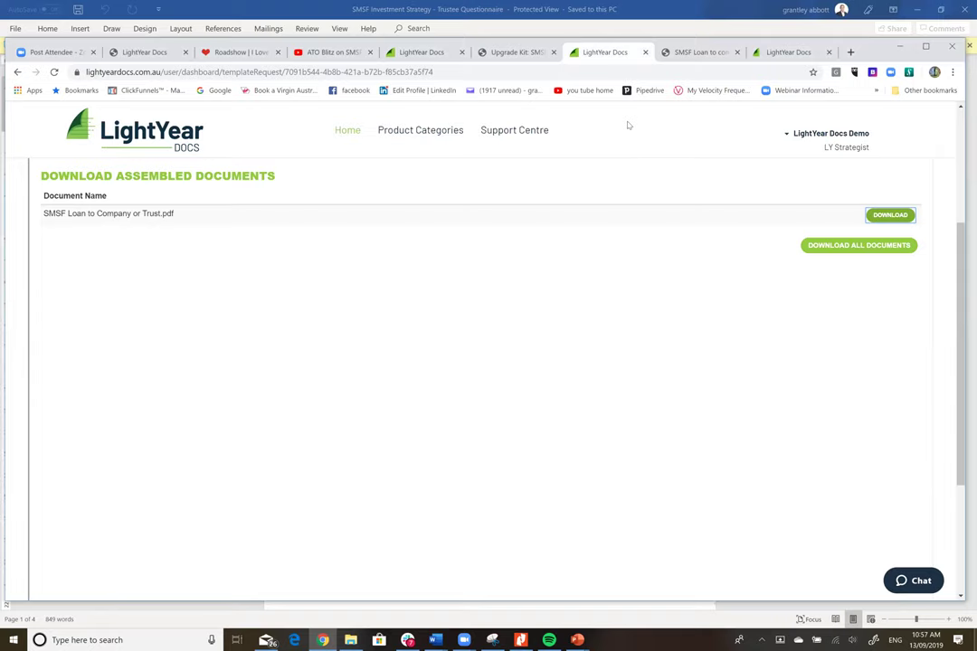
{"action": "left_click", "coordinate": [348, 129]}
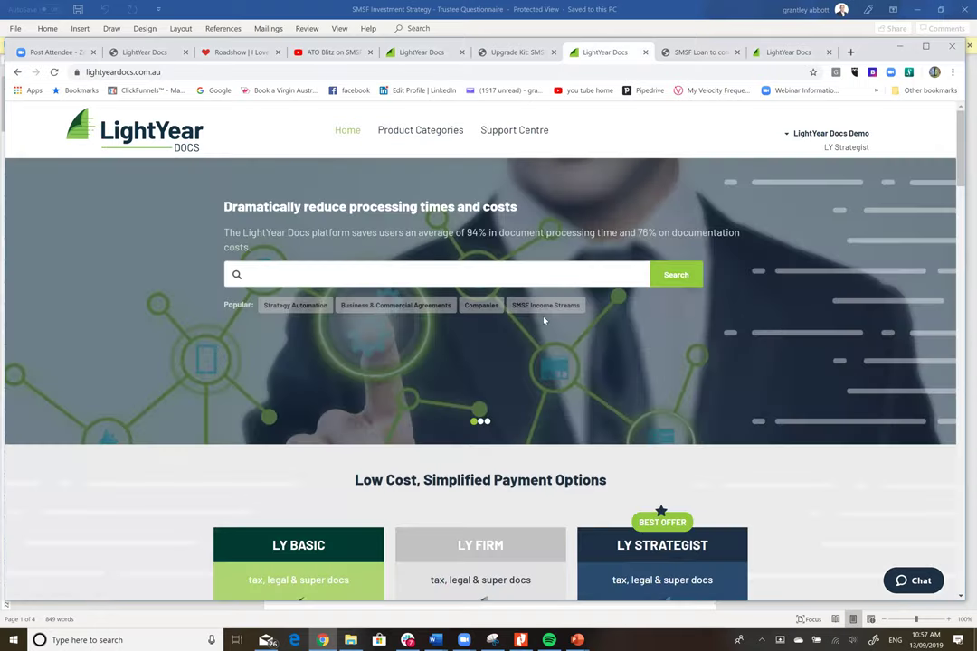
{"action": "left_click", "coordinate": [547, 306]}
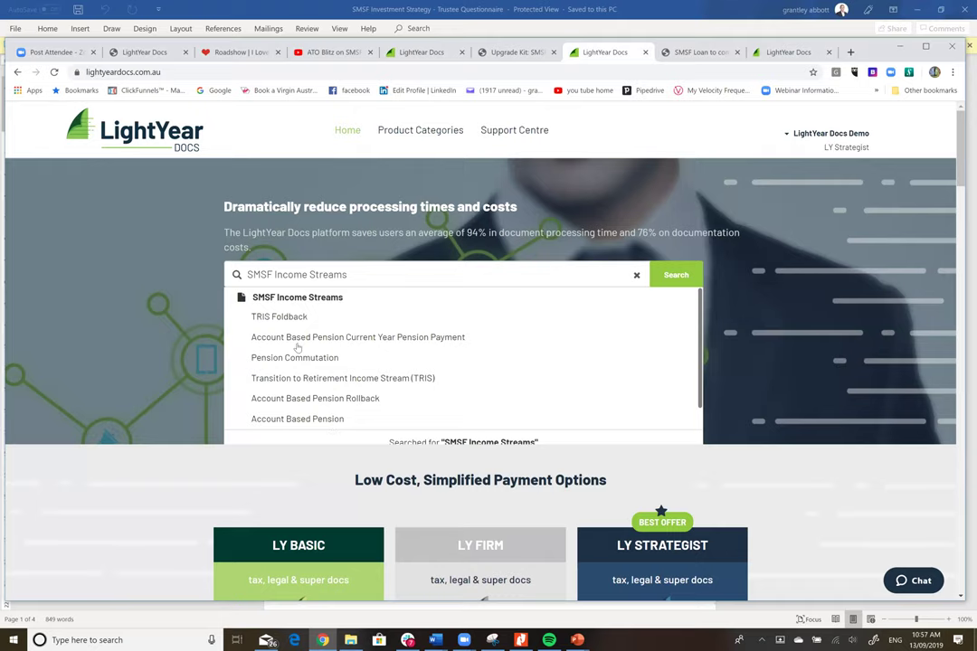
{"action": "left_click", "coordinate": [319, 420]}
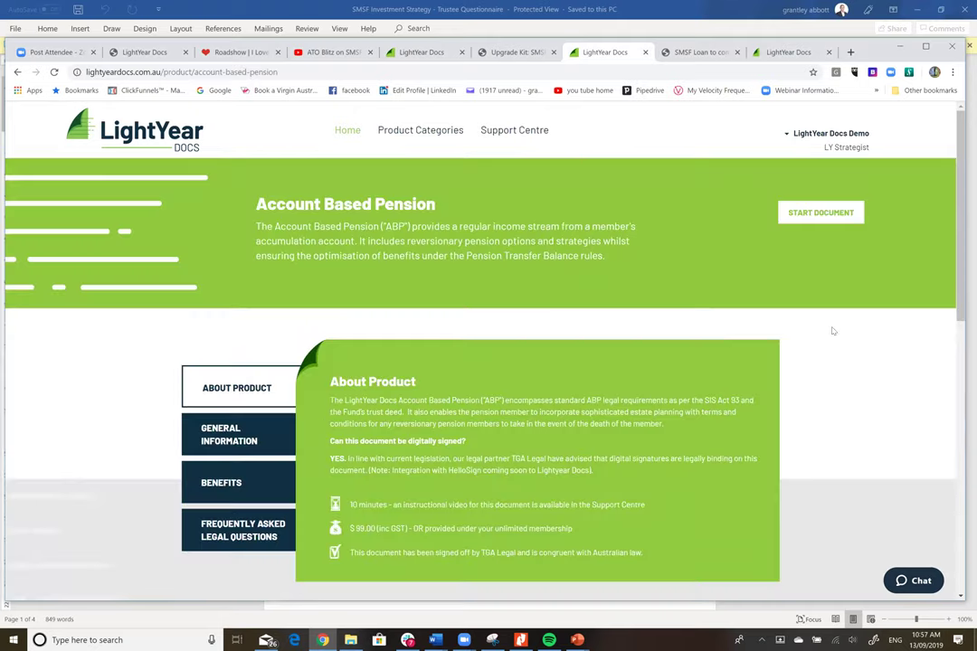
- Start an Account Based Pension document saved to the existing family folder
{"action": "left_click", "coordinate": [810, 212]}
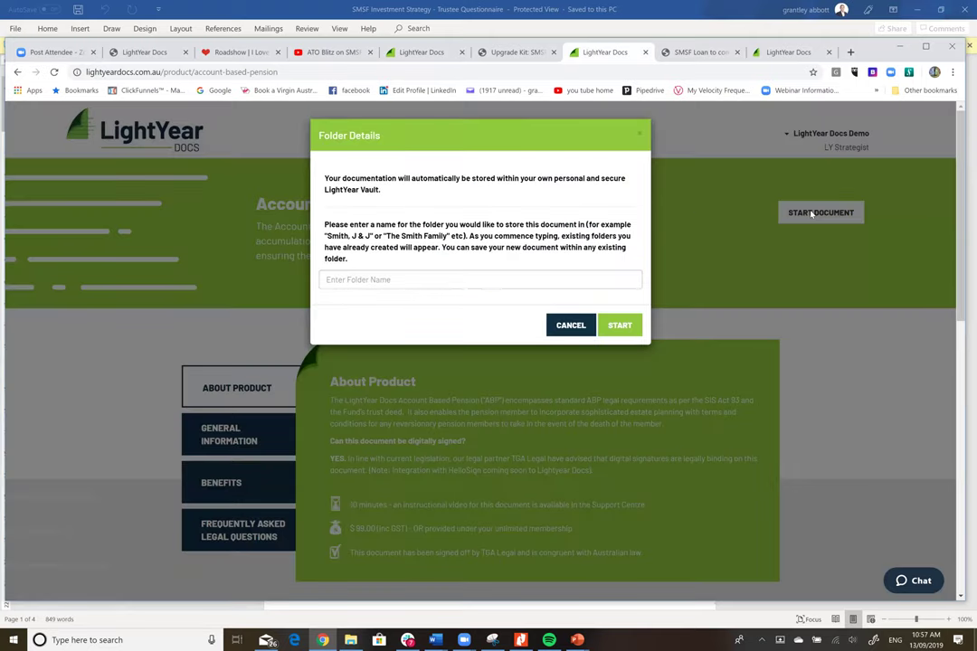
{"action": "left_click", "coordinate": [448, 280]}
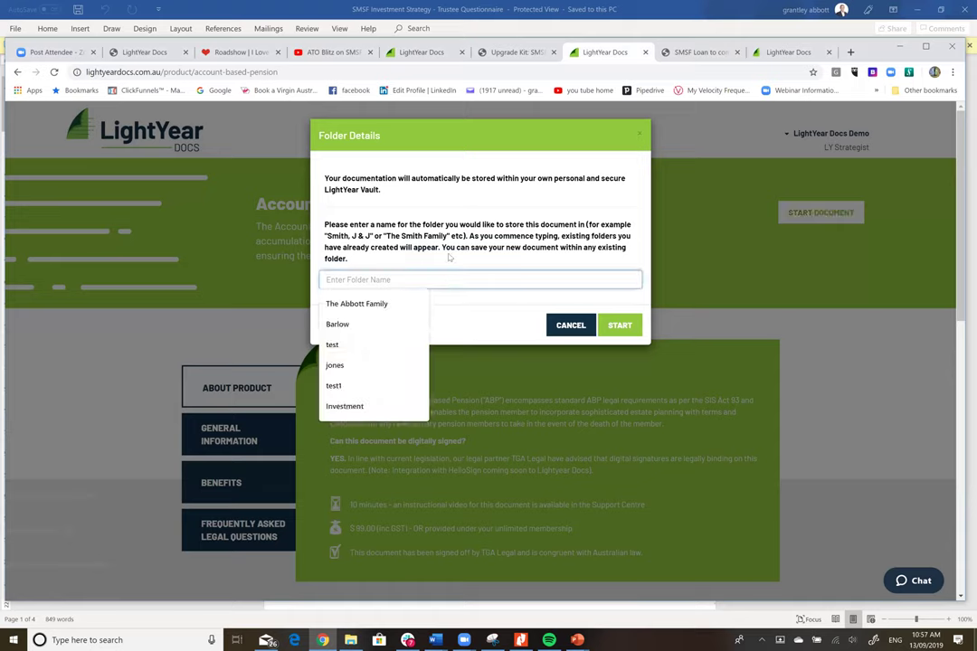
{"action": "type", "text": "The A"}
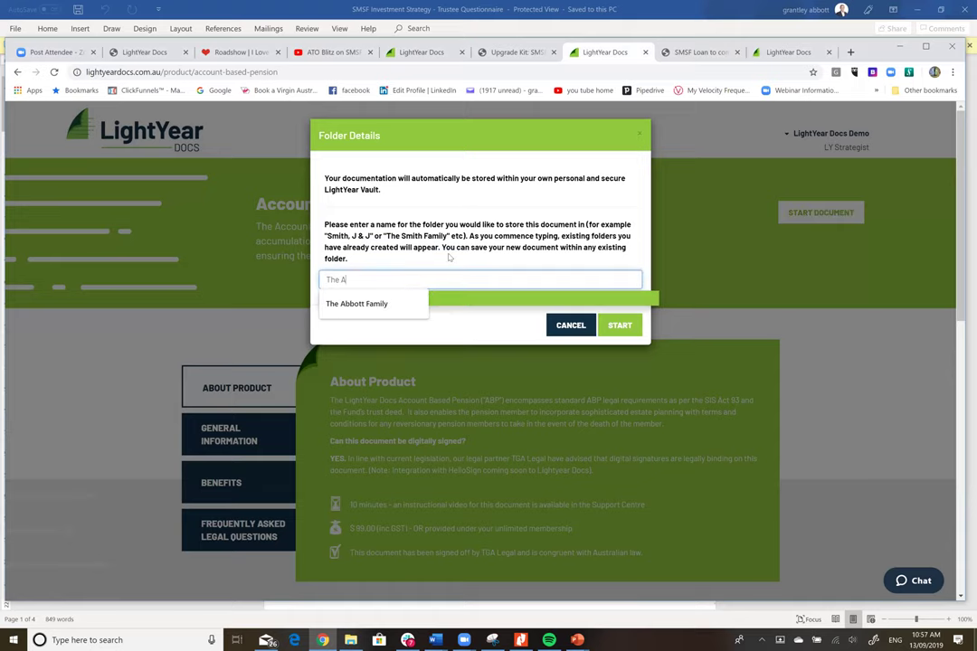
{"action": "type", "text": "bbott Family"}
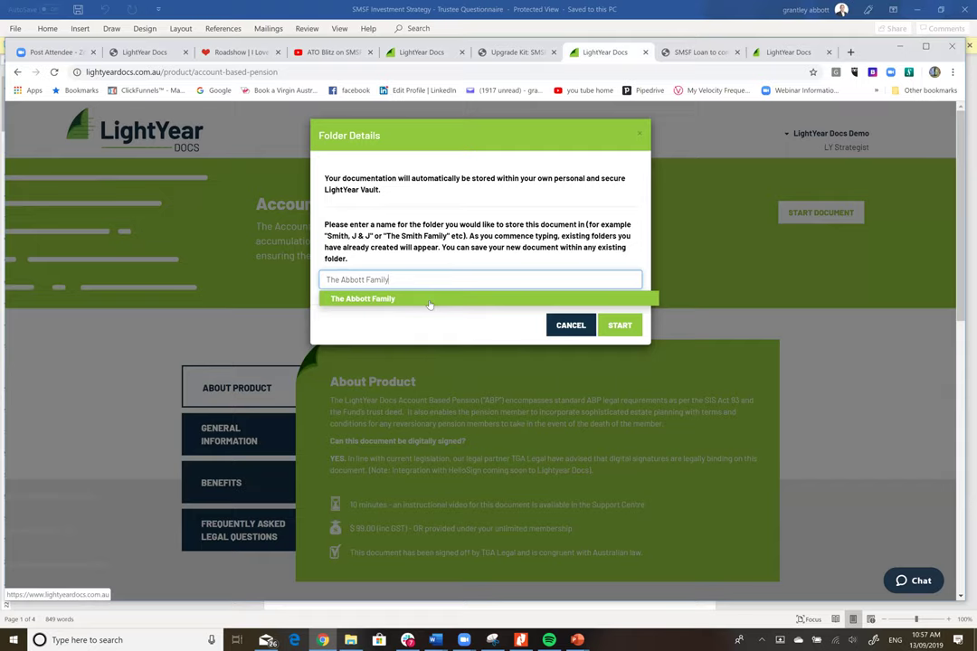
{"action": "left_click", "coordinate": [430, 299]}
{"action": "left_click", "coordinate": [612, 329]}
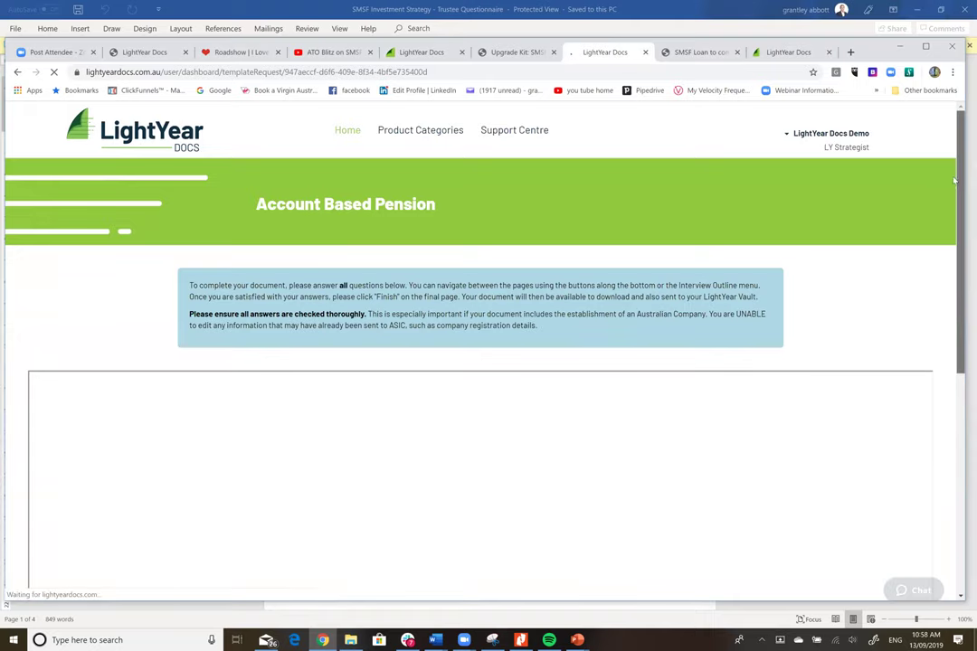
- Enter the fund name, member name and birth date, with a 20/09/2019 commencement date
{"action": "scroll", "coordinate": [955, 215], "scroll_direction": "down", "scroll_amount": 1}
{"action": "scroll", "coordinate": [956, 227], "scroll_direction": "down", "scroll_amount": 1}
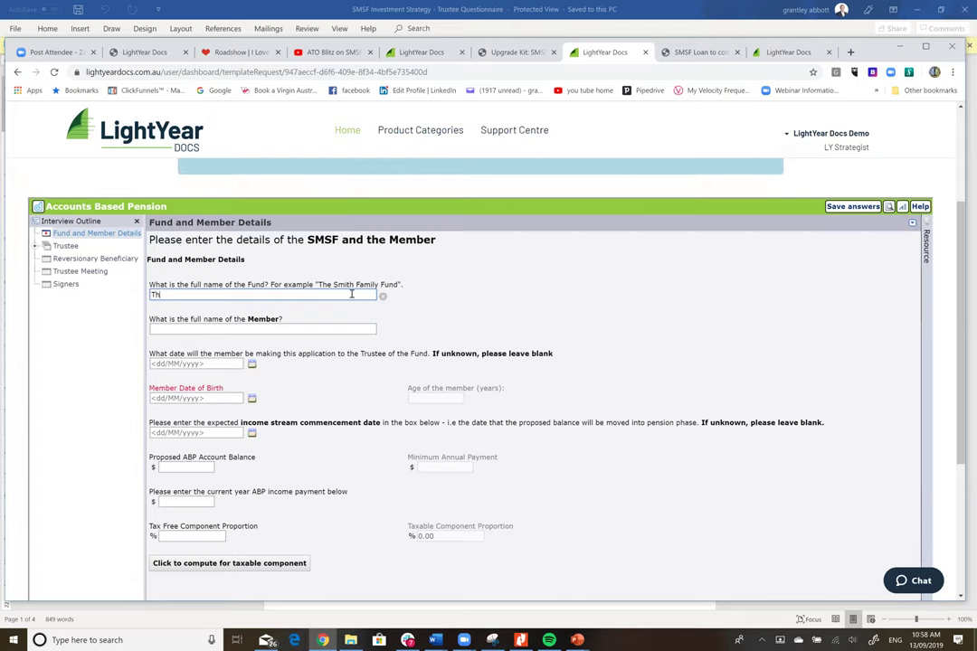
{"action": "type", "text": "SMith "}
{"action": "type", "text": "ith "}
{"action": "type", "text": "Family SMSF"}
{"action": "left_click", "coordinate": [287, 329]}
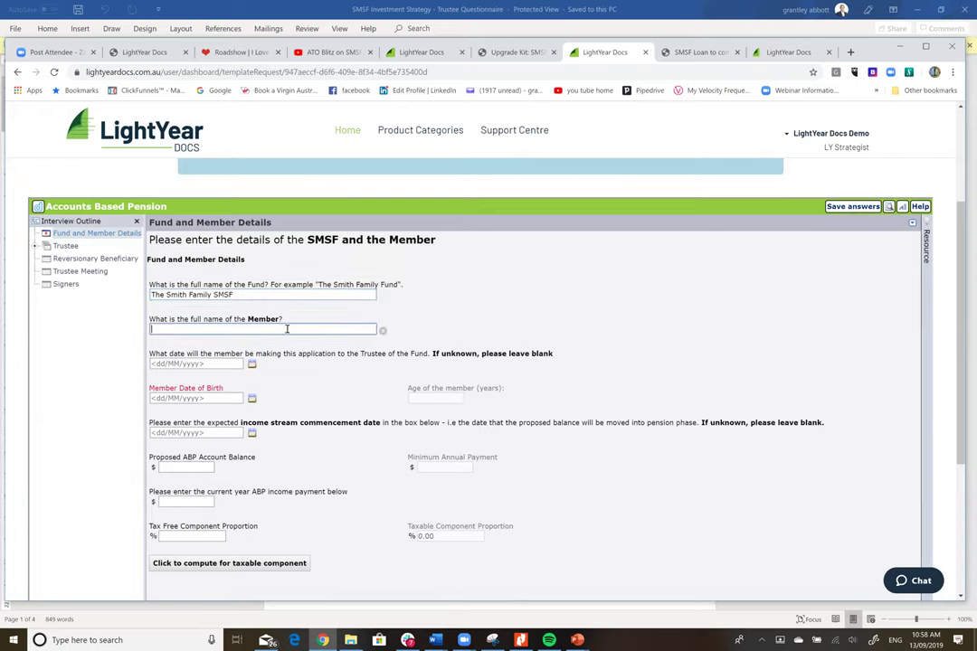
{"action": "type", "text": "John Smith"}
{"action": "left_click", "coordinate": [165, 398]}
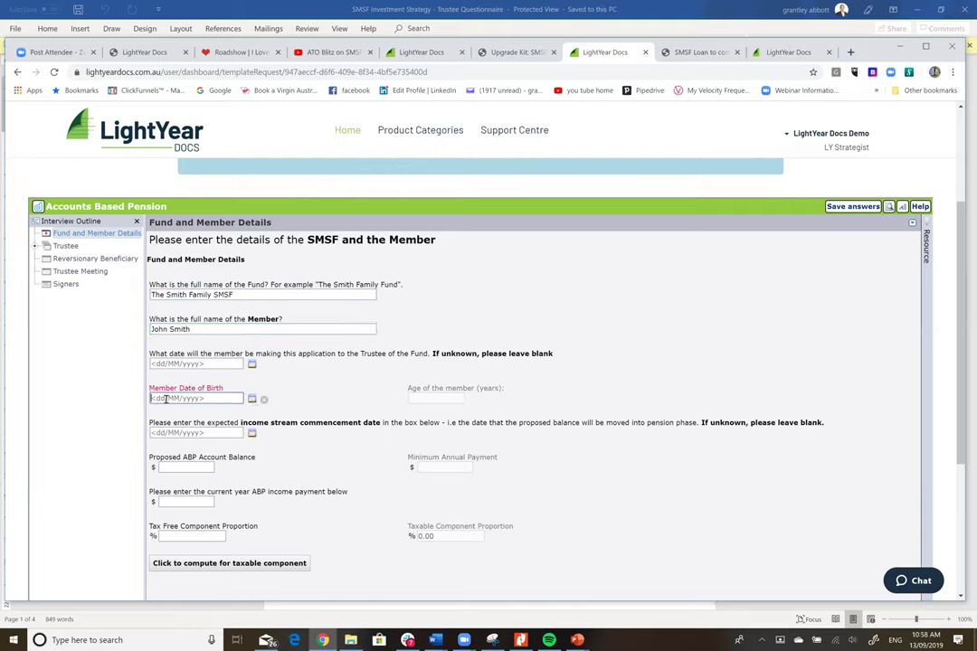
{"action": "type", "text": "01/09/1954"}
{"action": "left_click", "coordinate": [224, 433]}
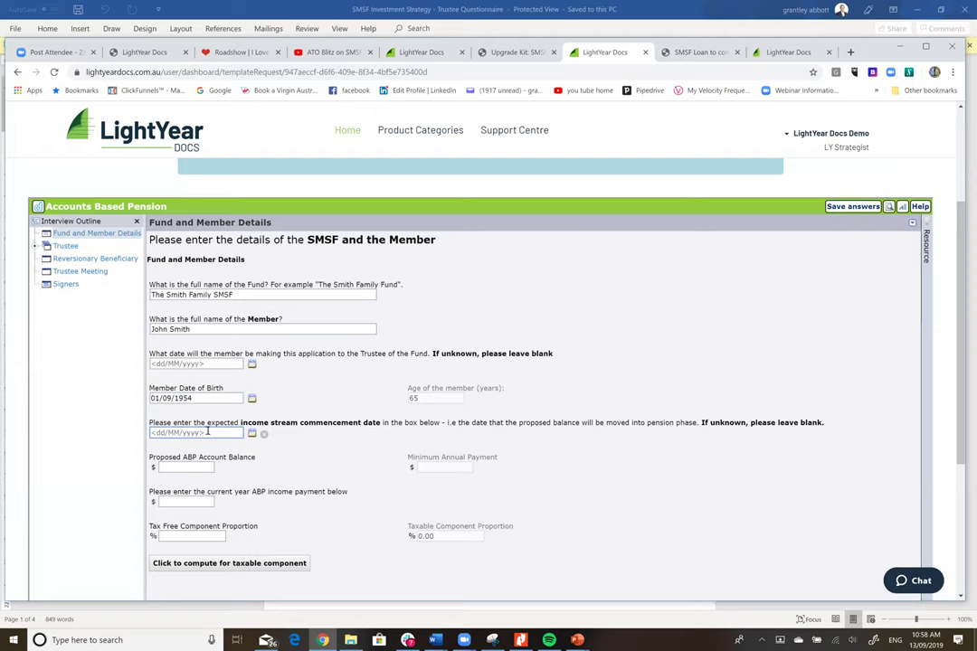
{"action": "left_click", "coordinate": [207, 433]}
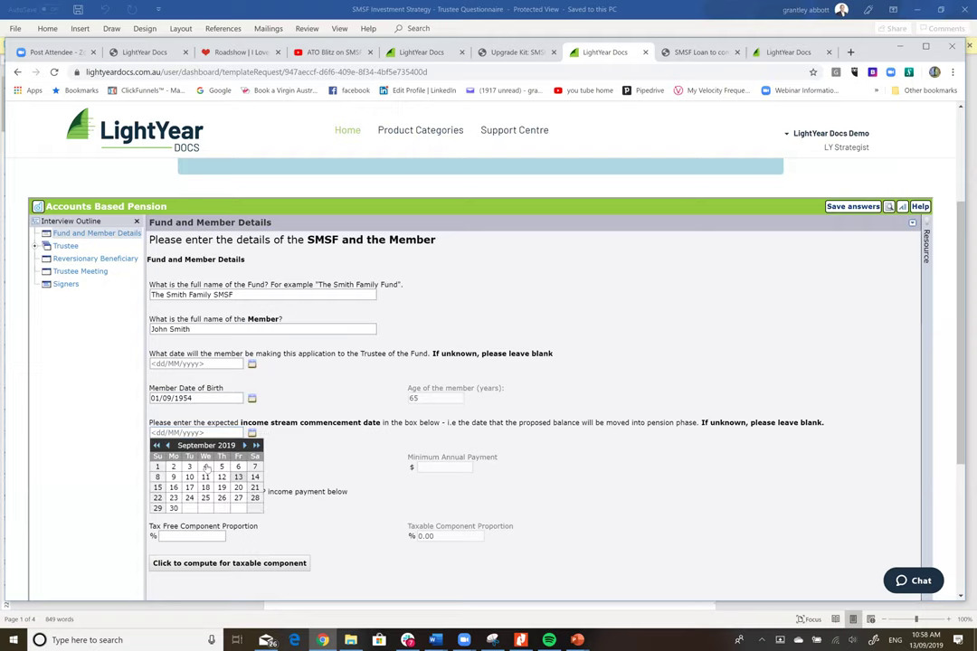
{"action": "left_click", "coordinate": [238, 486]}
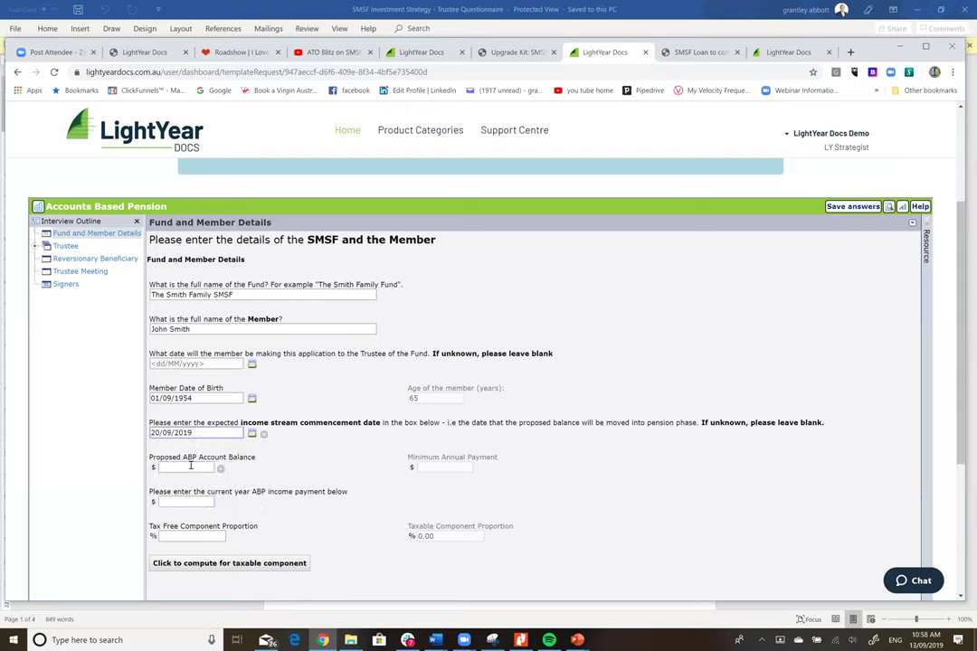
- Enter a $500,000 balance, $40,000 payment and 70% tax free, computing the taxable component
{"action": "left_click", "coordinate": [196, 466]}
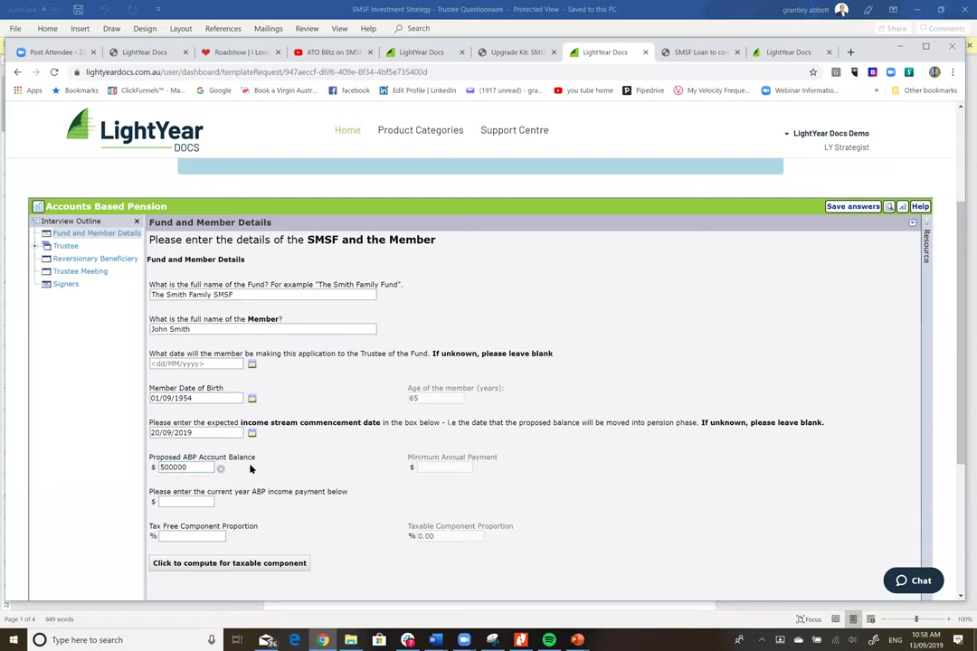
{"action": "key", "text": "Tab"}
{"action": "left_click", "coordinate": [210, 504]}
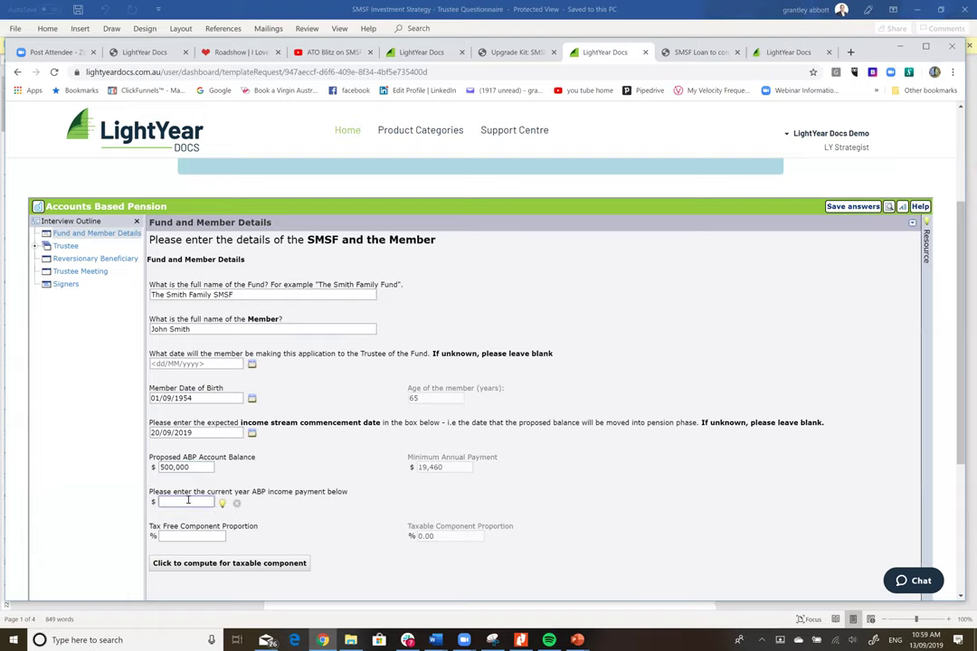
{"action": "type", "text": "5000"}
{"action": "left_click", "coordinate": [173, 467]}
{"action": "left_click", "coordinate": [194, 480]}
{"action": "left_click", "coordinate": [179, 537]}
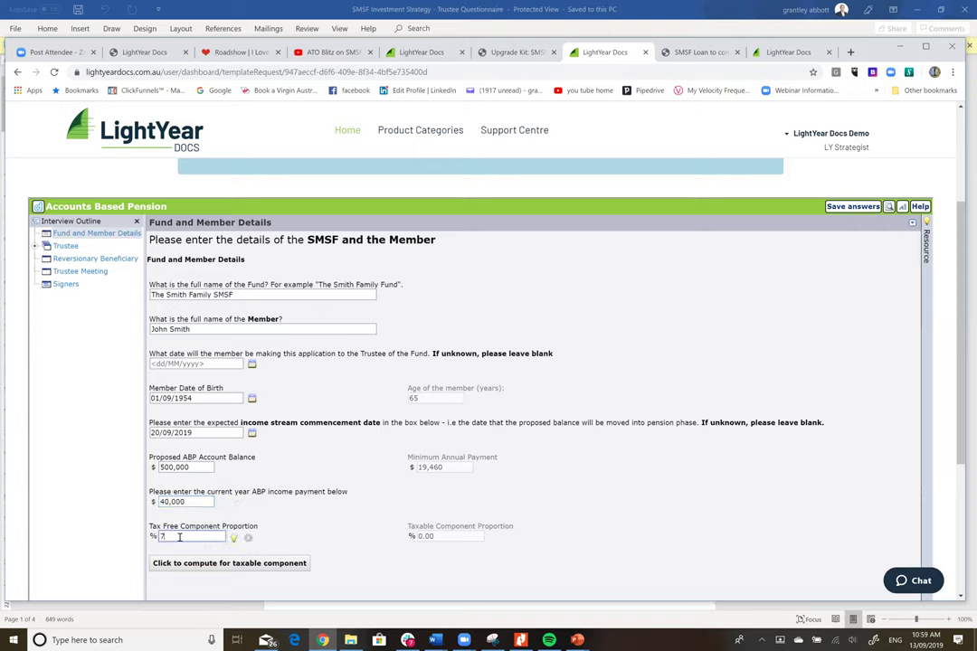
{"action": "left_click", "coordinate": [281, 567]}
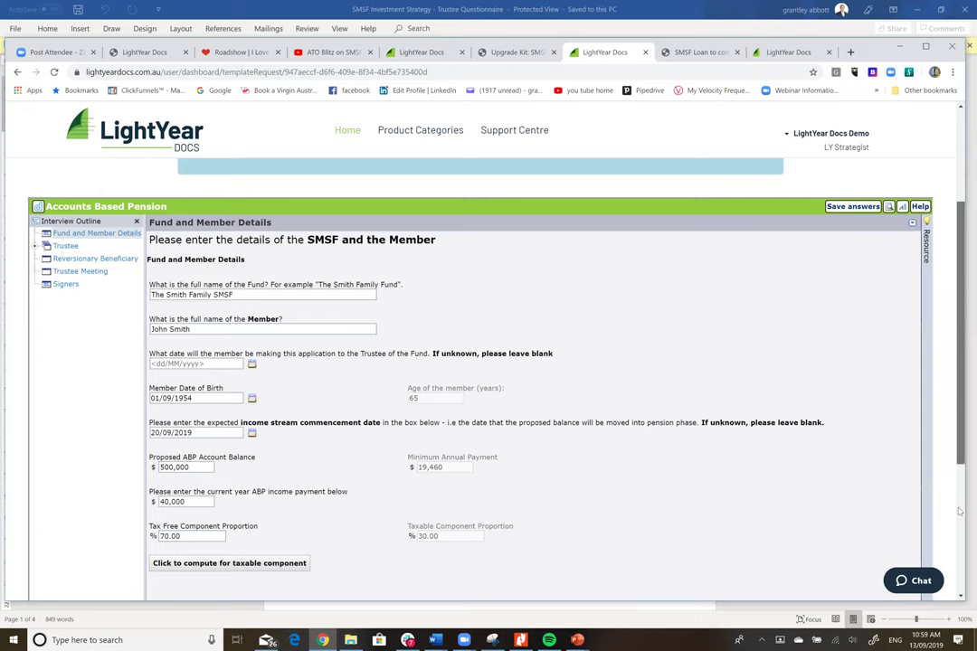
{"action": "scroll", "coordinate": [558, 501], "scroll_direction": "down", "scroll_amount": 2}
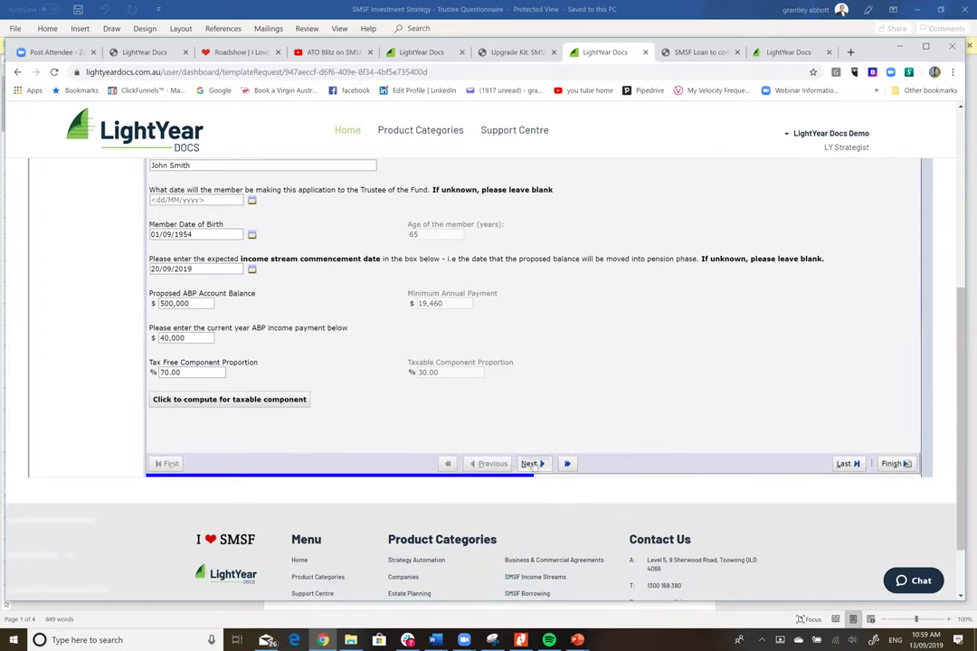
- Make the trustee a company named Smith Nominees and enter its ACN
{"action": "left_click", "coordinate": [531, 463]}
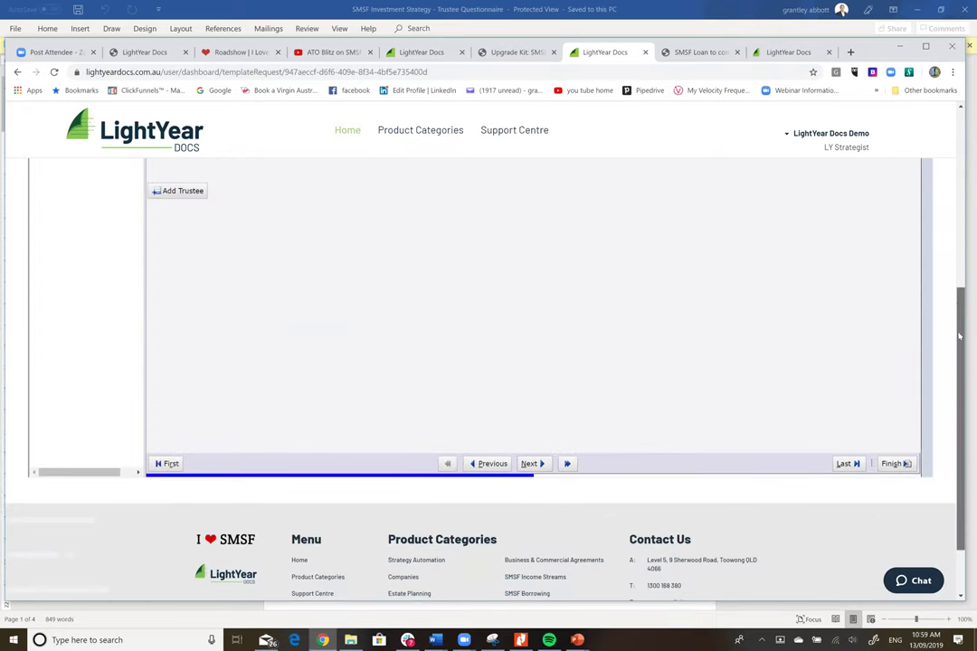
{"action": "scroll", "coordinate": [215, 343], "scroll_direction": "up", "scroll_amount": 2}
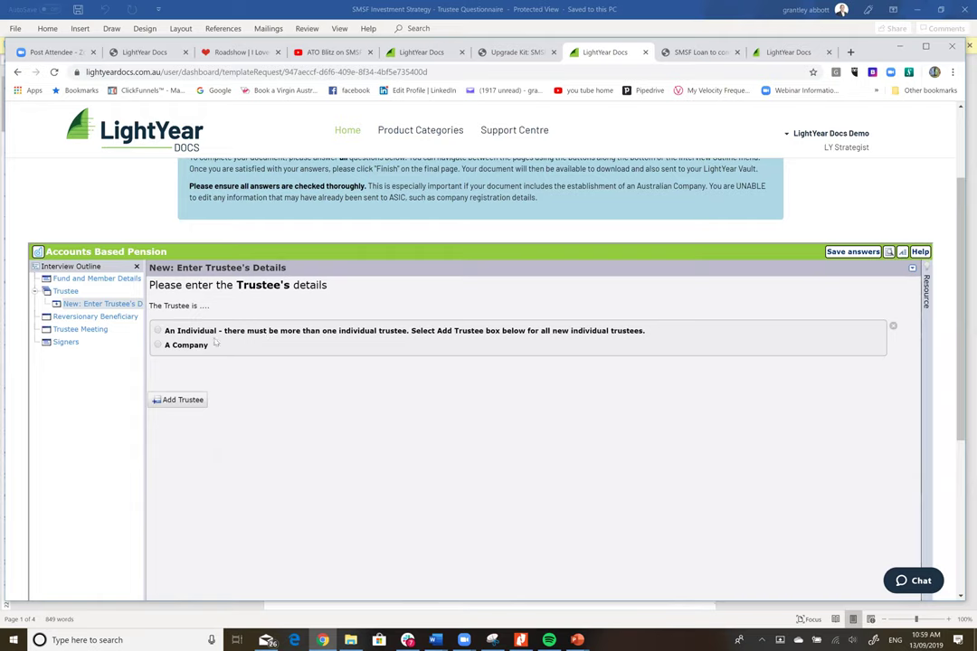
{"action": "left_click", "coordinate": [159, 346]}
{"action": "left_click", "coordinate": [225, 406]}
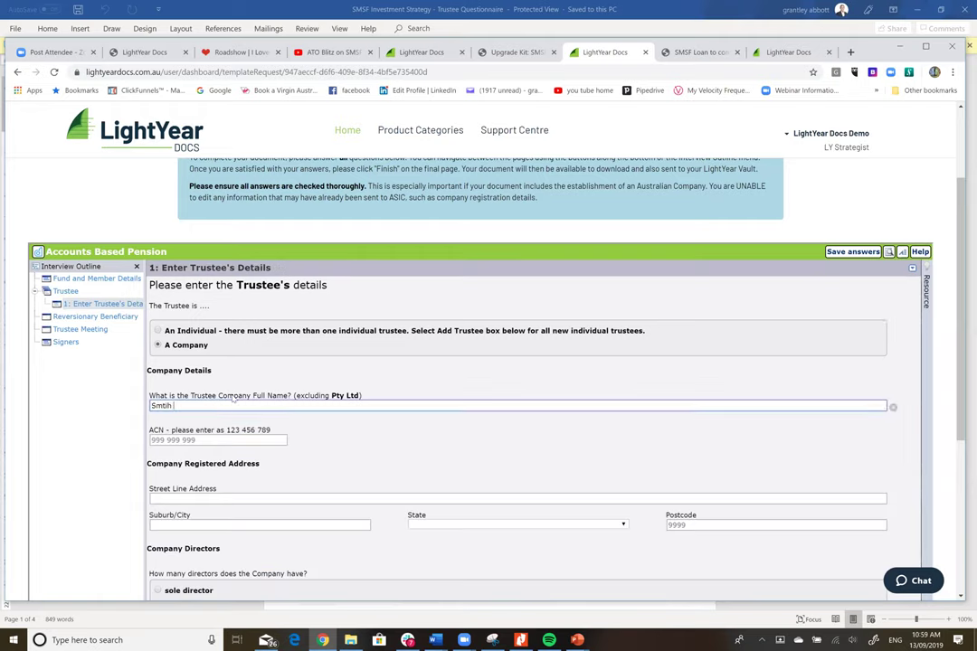
{"action": "key", "text": "BackSpace"}
{"action": "key", "text": "BackSpace"}
{"action": "key", "text": "BackSpace"}
{"action": "type", "text": "ith Nominees"}
{"action": "left_click", "coordinate": [198, 438]}
{"action": "type", "text": "123 435 432"}
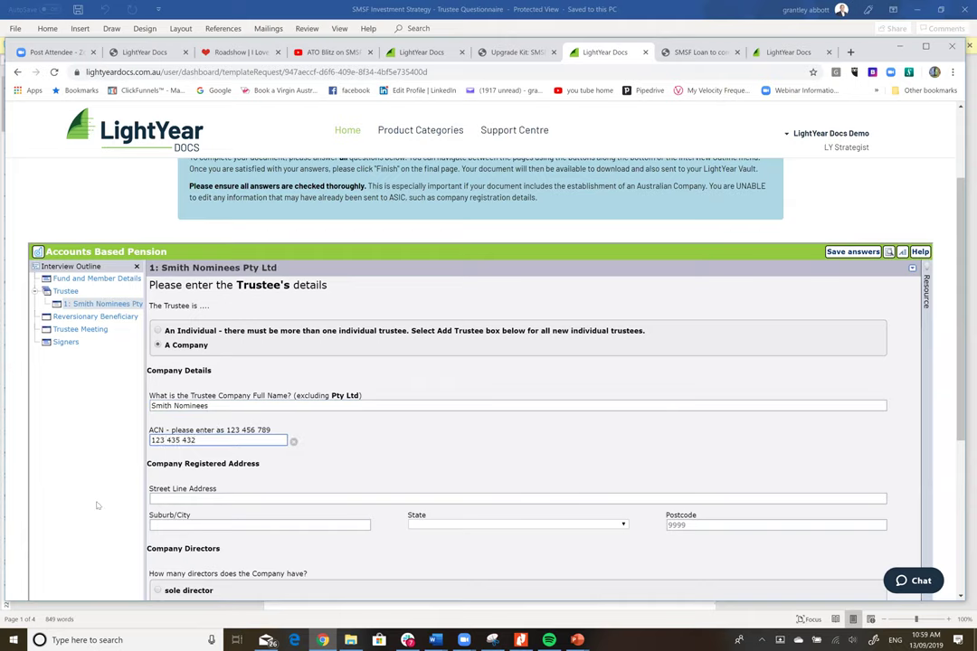
- Enter the company's registered street, suburb and postcode in Sydney, New South Wales
{"action": "left_click", "coordinate": [205, 498]}
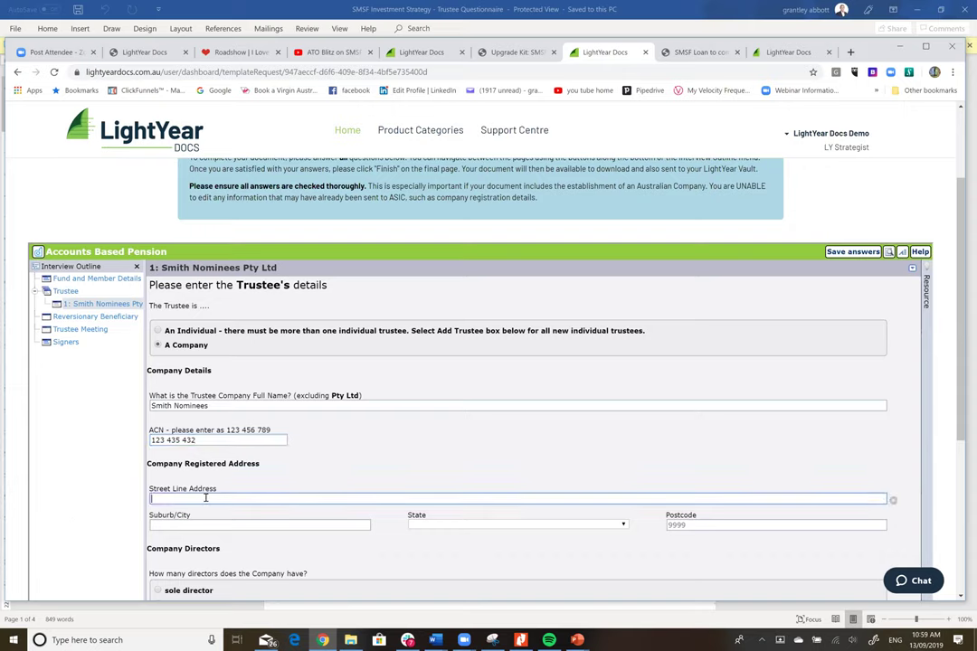
{"action": "type", "text": "5 Smith Street"}
{"action": "left_click", "coordinate": [197, 525]}
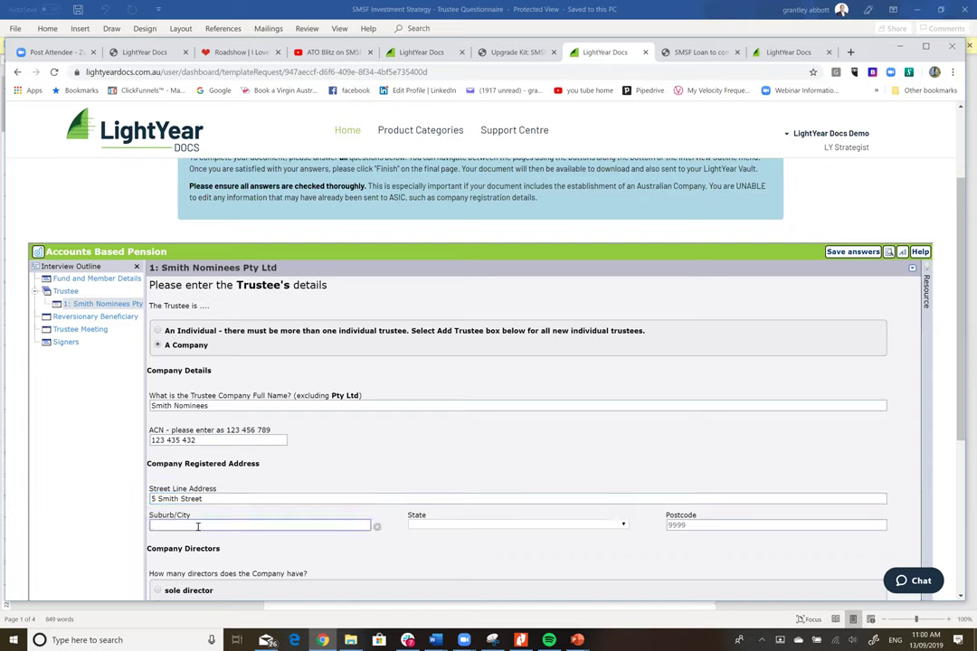
{"action": "type", "text": "Sydney"}
{"action": "key", "text": "Tab"}
{"action": "key", "text": "n"}
{"action": "key", "text": "Tab"}
{"action": "type", "text": "2000"}
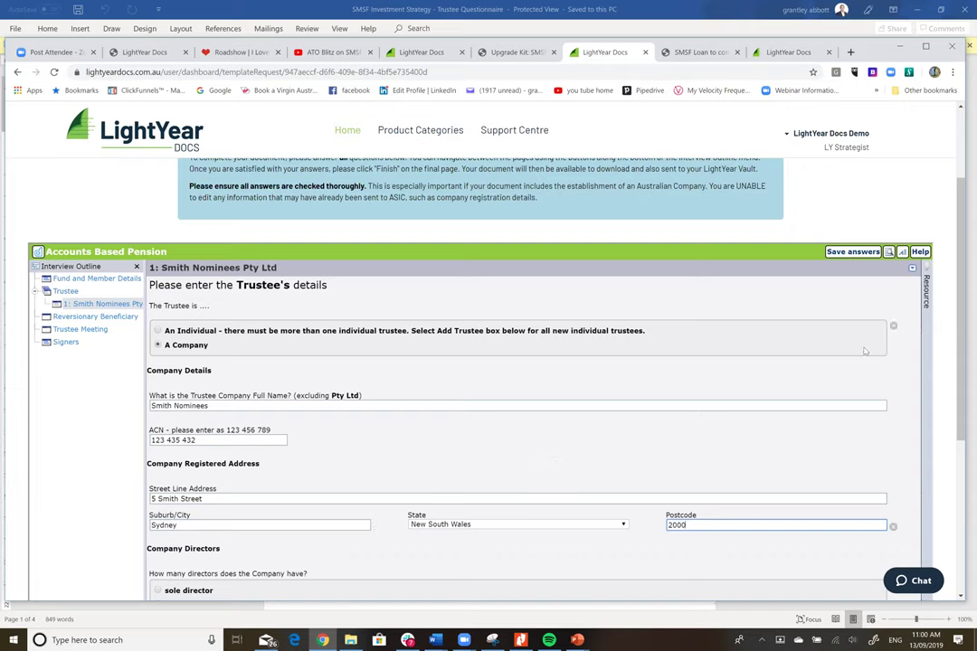
{"action": "scroll", "coordinate": [810, 304], "scroll_direction": "down", "scroll_amount": 3}
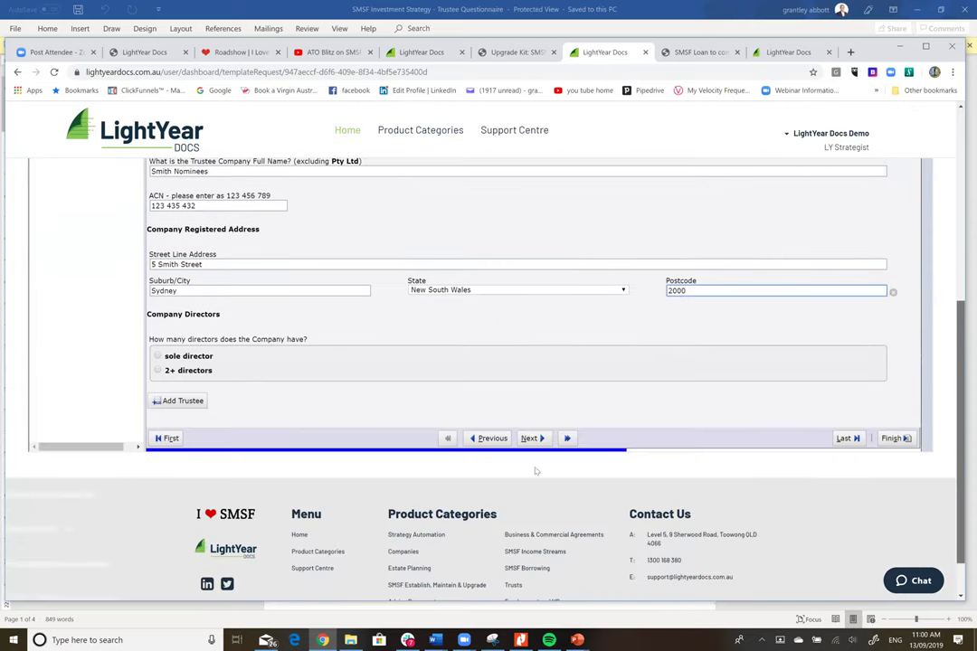
{"action": "scroll", "coordinate": [535, 471], "scroll_direction": "down", "scroll_amount": 1}
- Indicate the company has 2 directors and expand the directors table
{"action": "left_click", "coordinate": [160, 348]}
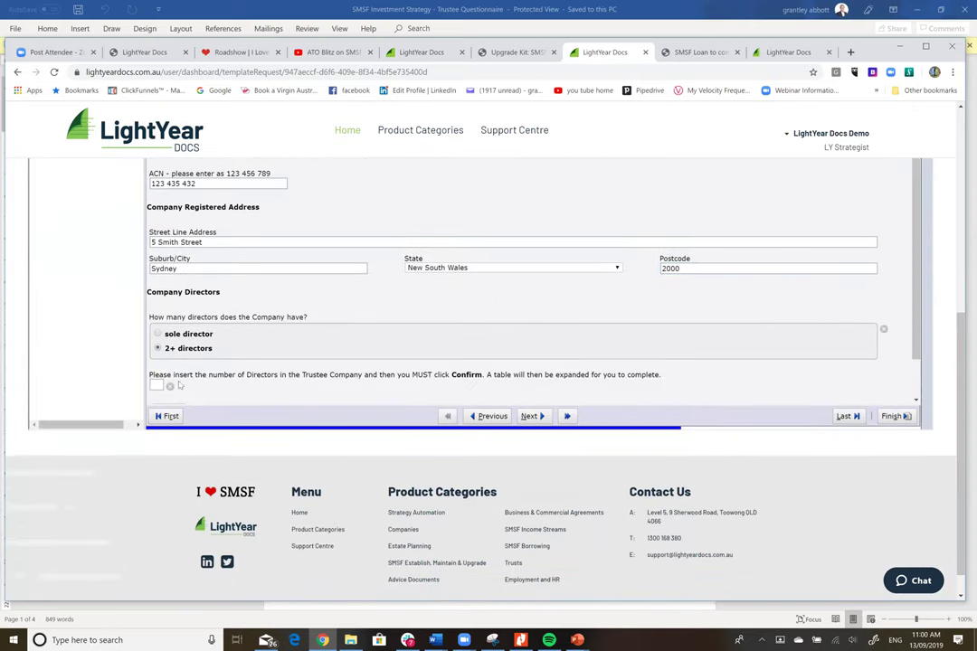
{"action": "left_click", "coordinate": [157, 386]}
{"action": "type", "text": "2"}
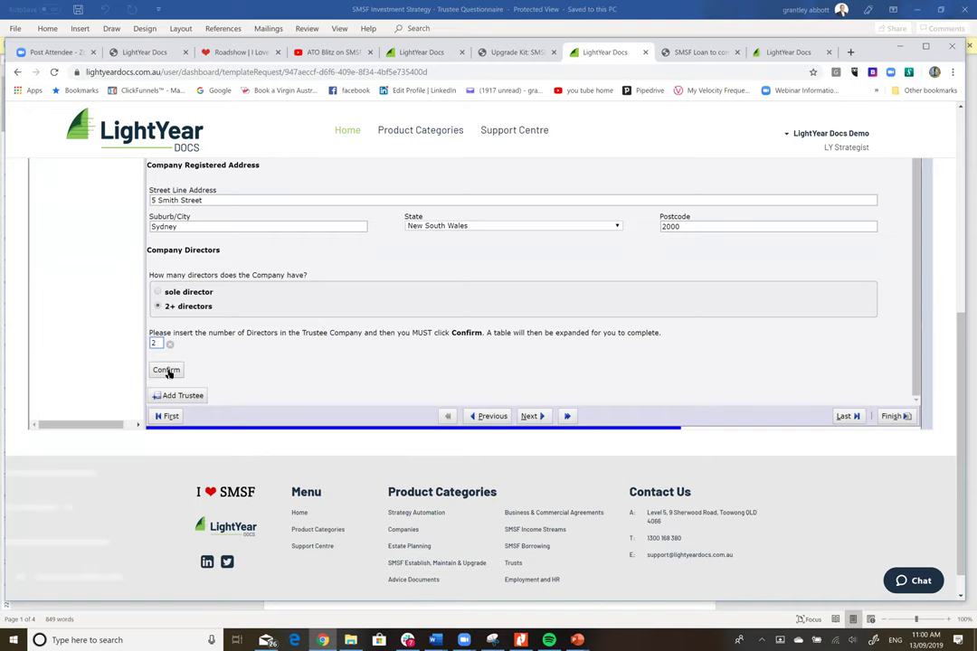
{"action": "left_click", "coordinate": [168, 370]}
{"action": "left_click", "coordinate": [239, 378]}
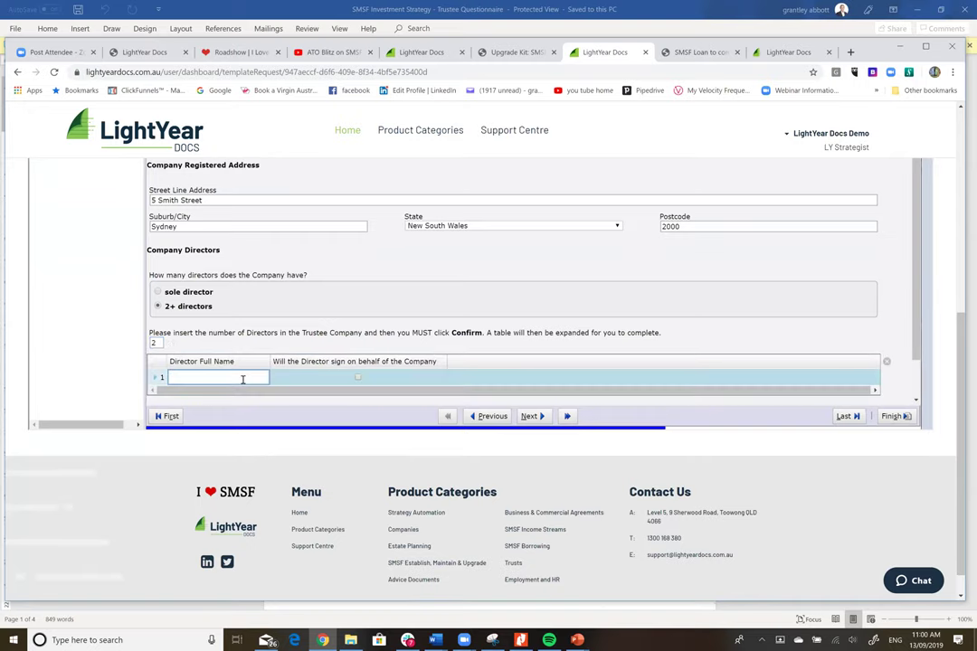
- Enter both directors' names and mark each as signing on behalf of the company
{"action": "type", "text": "John Smioth"}
{"action": "key", "text": "Return"}
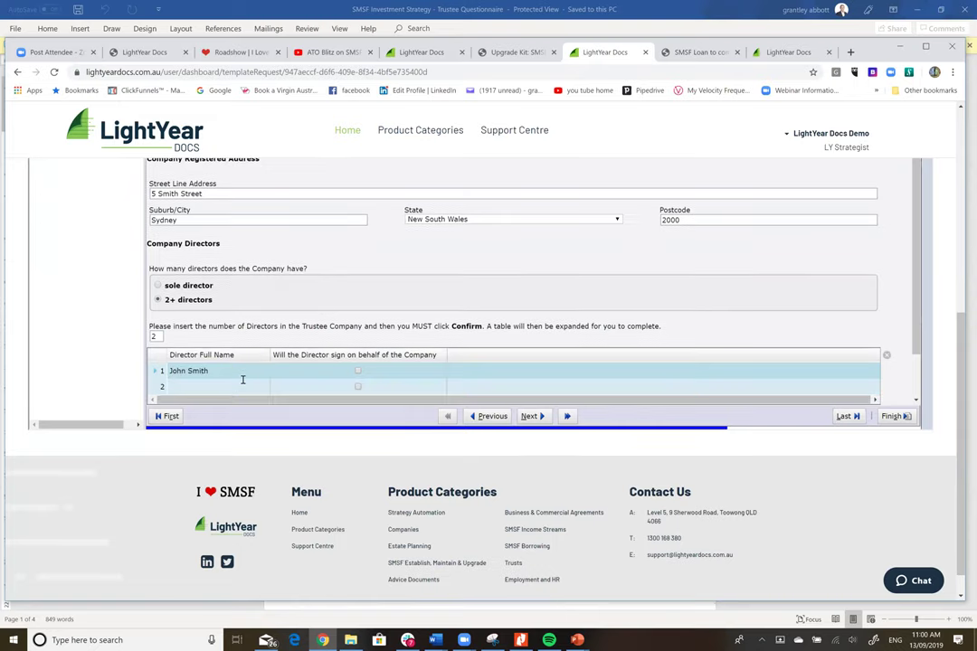
{"action": "left_click", "coordinate": [229, 383]}
{"action": "type", "text": "Jusy"}
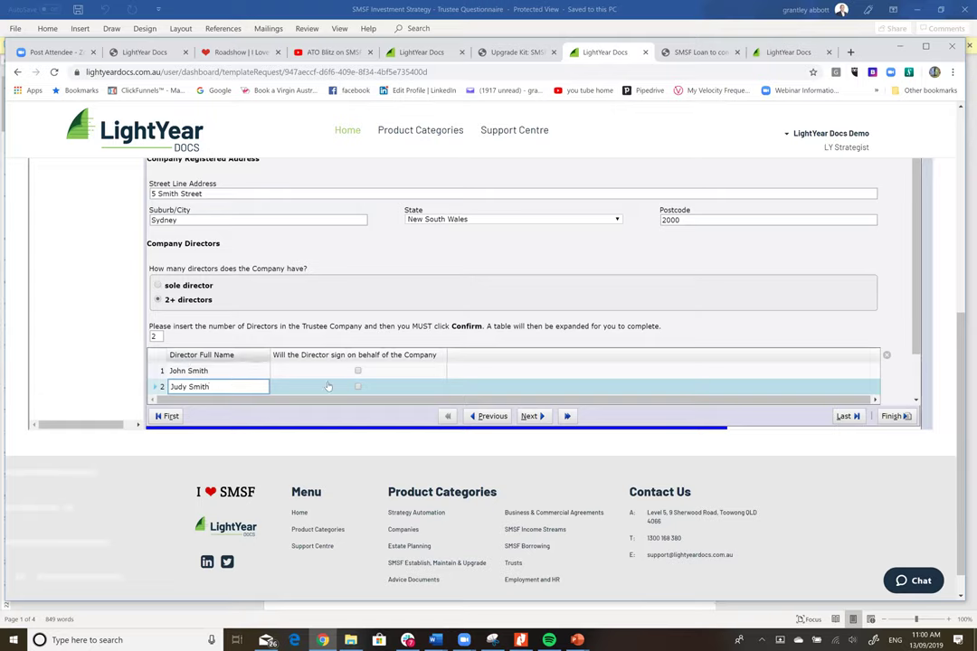
{"action": "left_click", "coordinate": [358, 371]}
{"action": "left_click", "coordinate": [356, 387]}
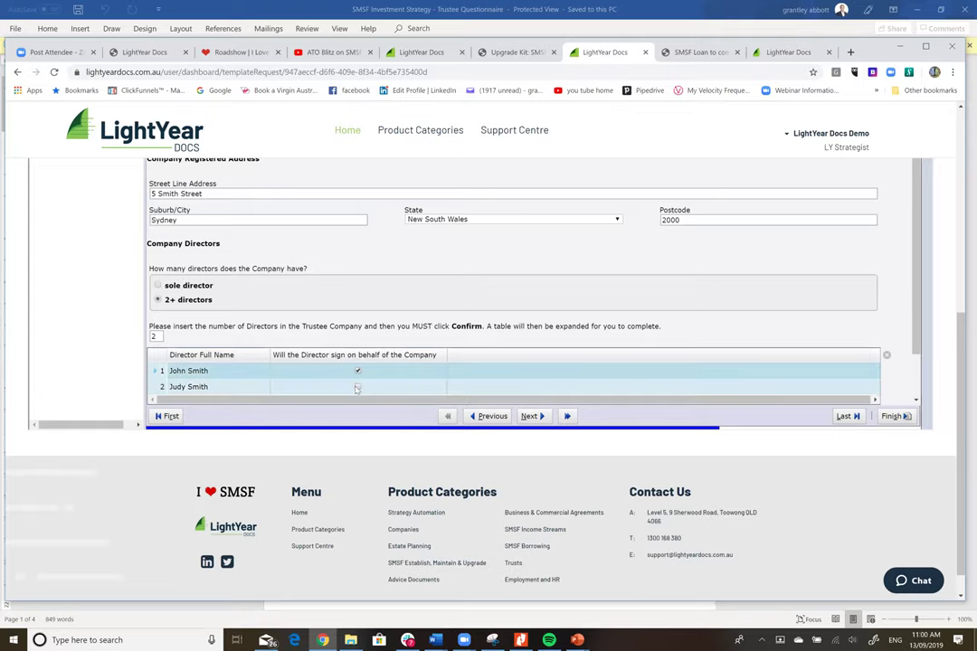
{"action": "left_click", "coordinate": [357, 389]}
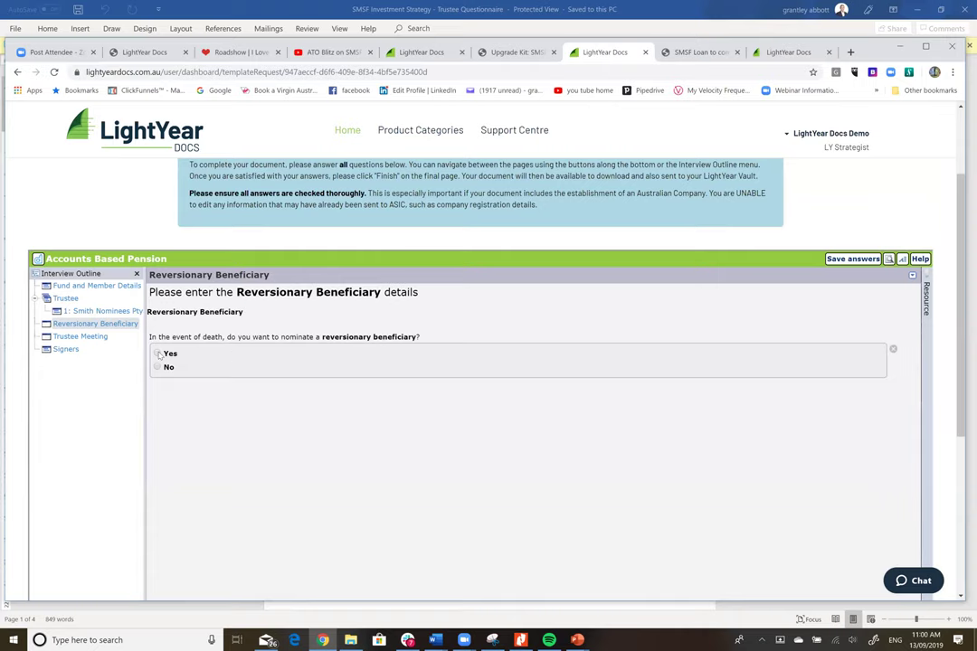
- Nominate a reversionary beneficiary and enter their full name
{"action": "left_click", "coordinate": [158, 354]}
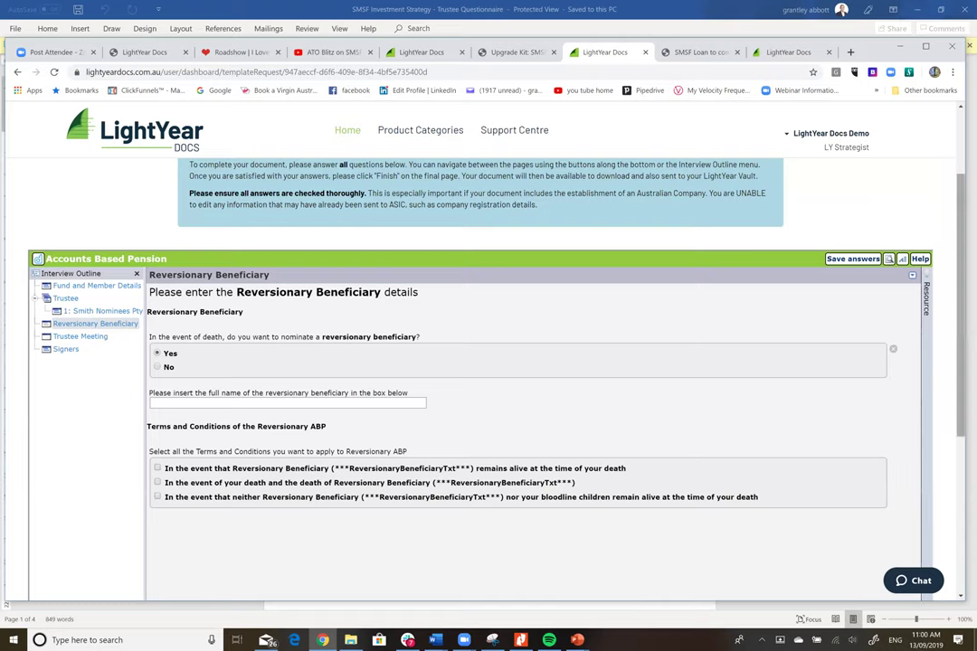
{"action": "scroll", "coordinate": [241, 361], "scroll_direction": "down", "scroll_amount": 2}
{"action": "left_click", "coordinate": [241, 308]}
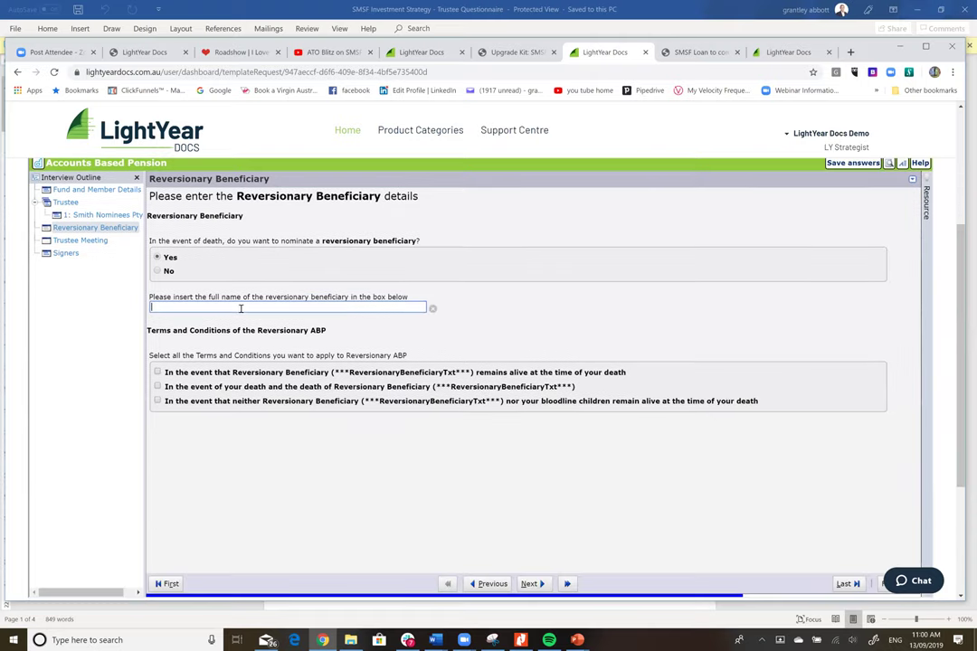
{"action": "type", "text": "Judy Sm"}
{"action": "left_click", "coordinate": [158, 375]}
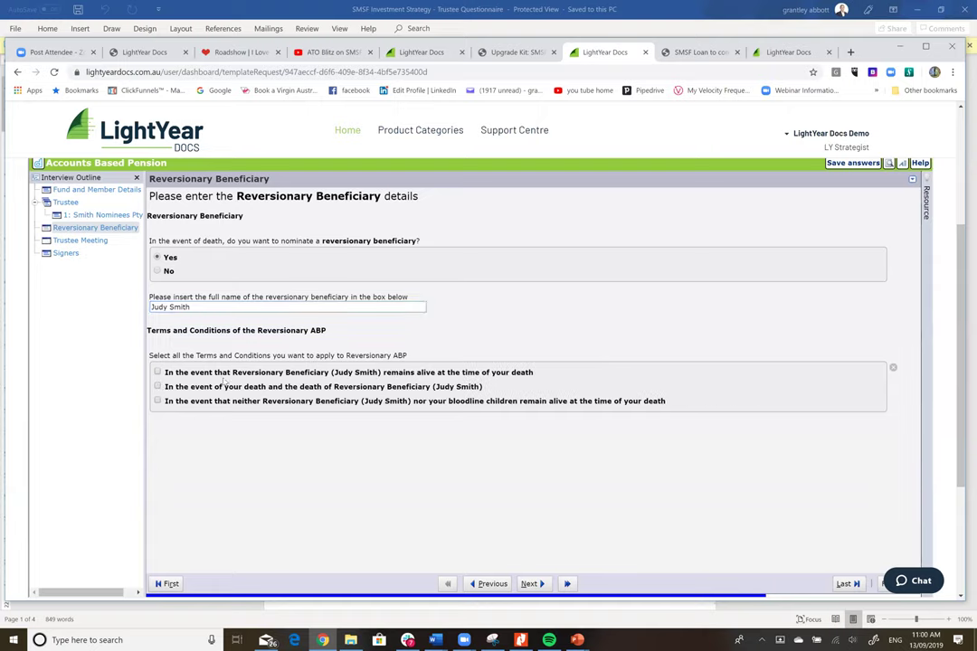
- Apply all three reversionary terms and conditions and proceed to the Trustee Meeting page
{"action": "left_click", "coordinate": [156, 373]}
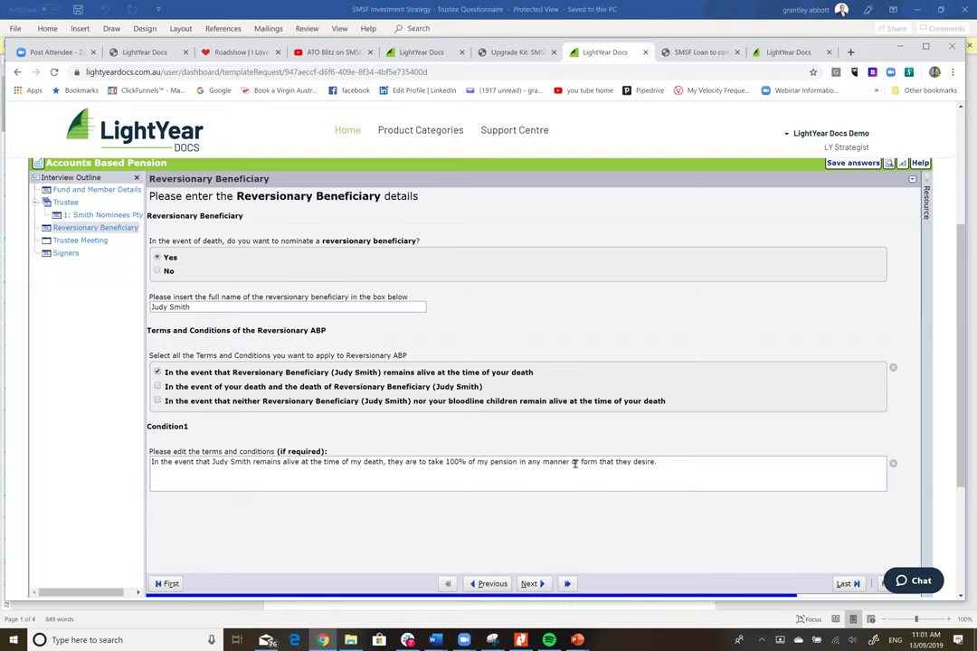
{"action": "left_click", "coordinate": [157, 387]}
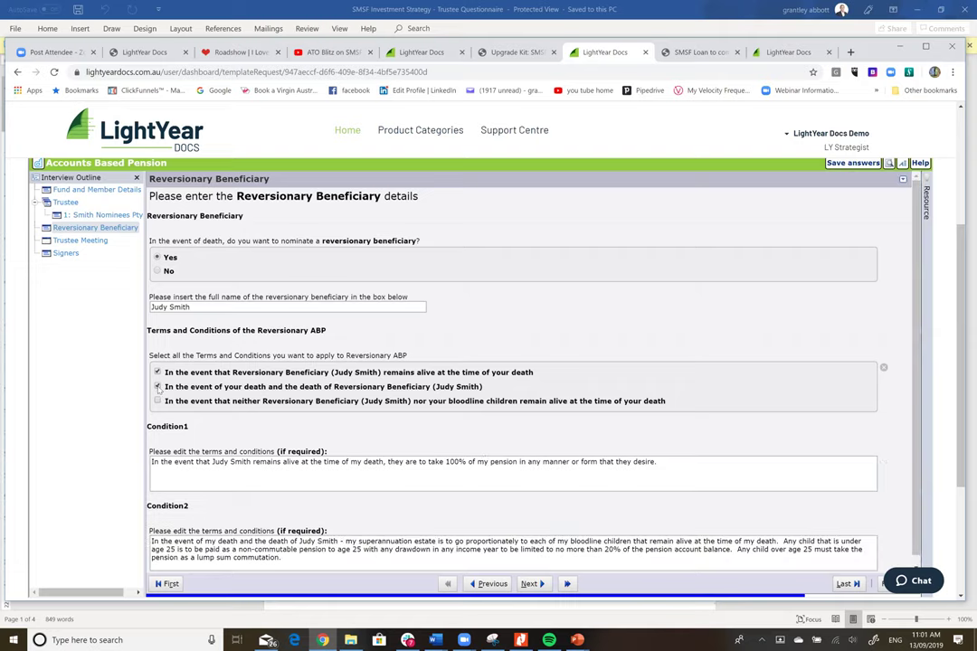
{"action": "scroll", "coordinate": [307, 498], "scroll_direction": "down", "scroll_amount": 1}
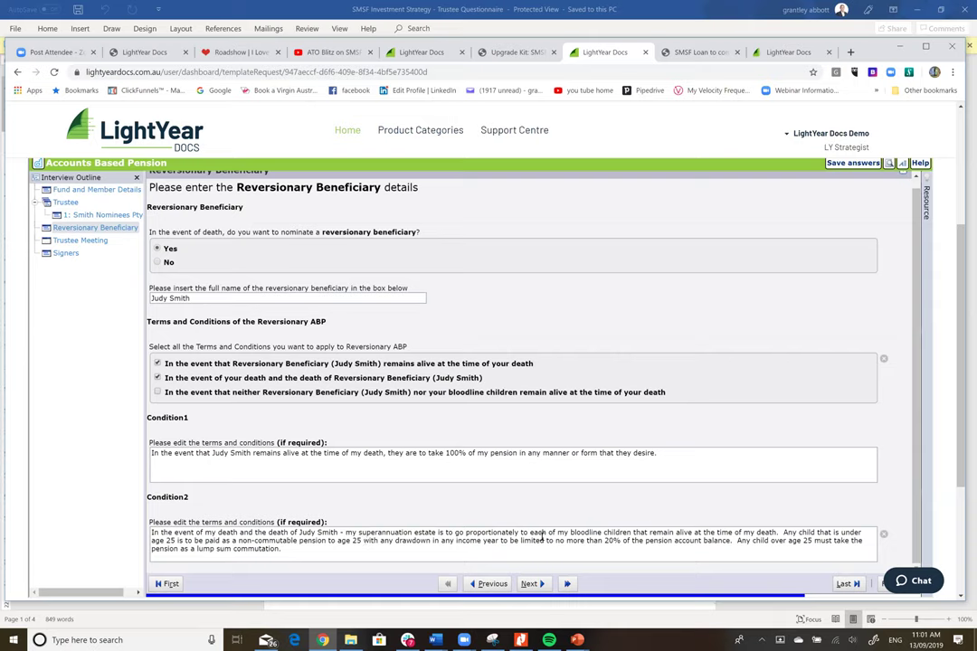
{"action": "left_click", "coordinate": [157, 392]}
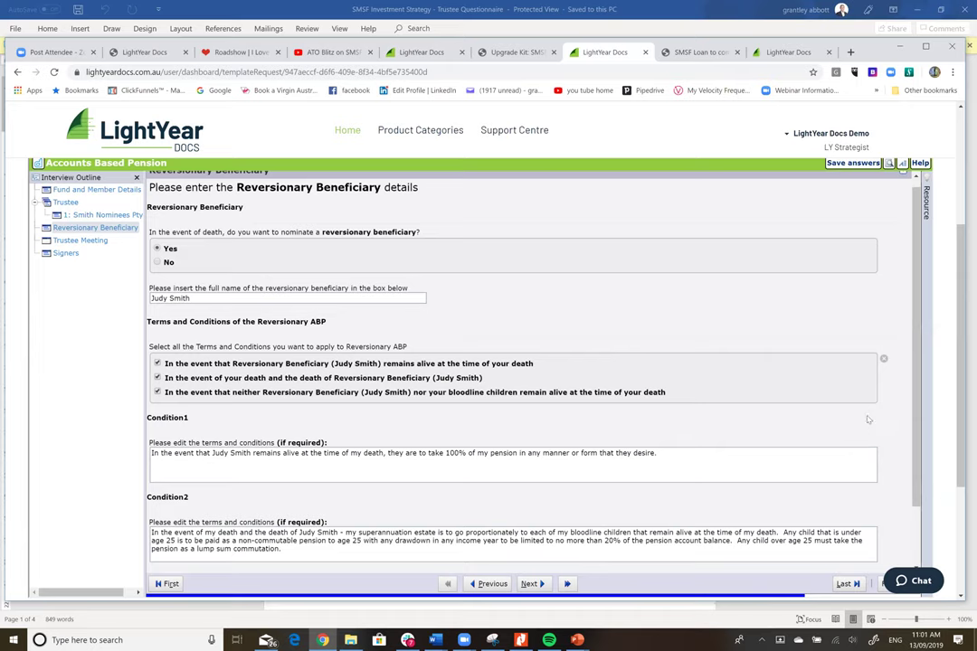
{"action": "left_click_drag", "start_coordinate": [919, 401], "coordinate": [918, 482]}
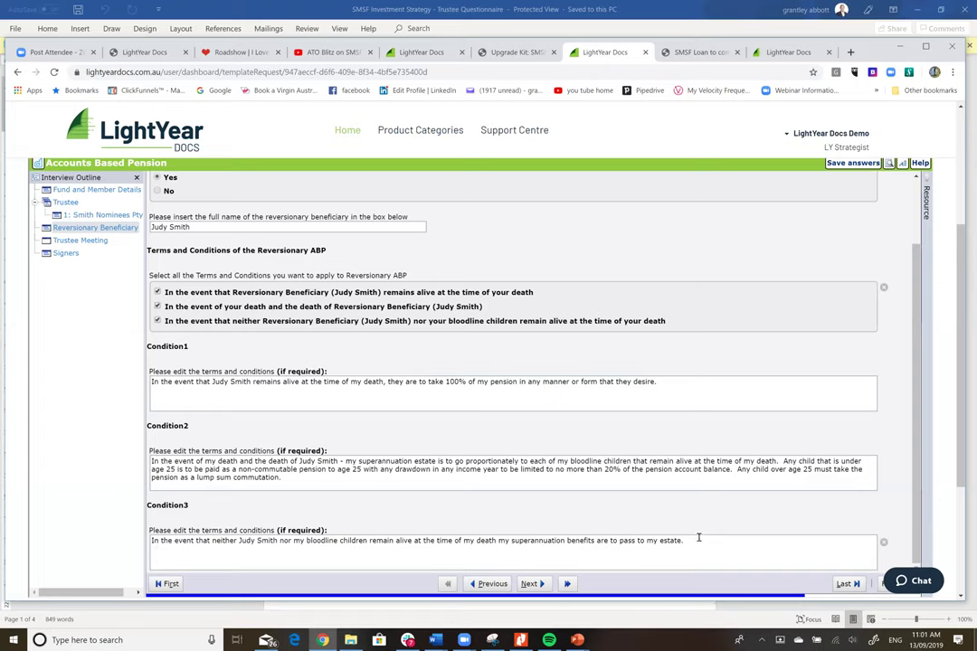
{"action": "left_click", "coordinate": [534, 584]}
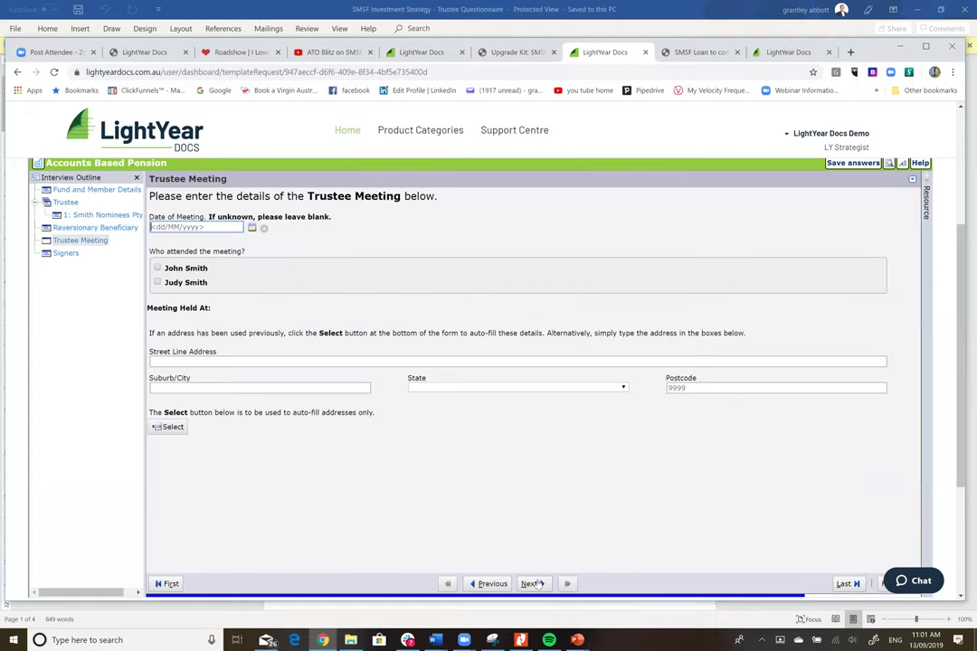
- Date the trustee meeting 20/09/2019 with both directors attending
{"action": "left_click", "coordinate": [253, 228]}
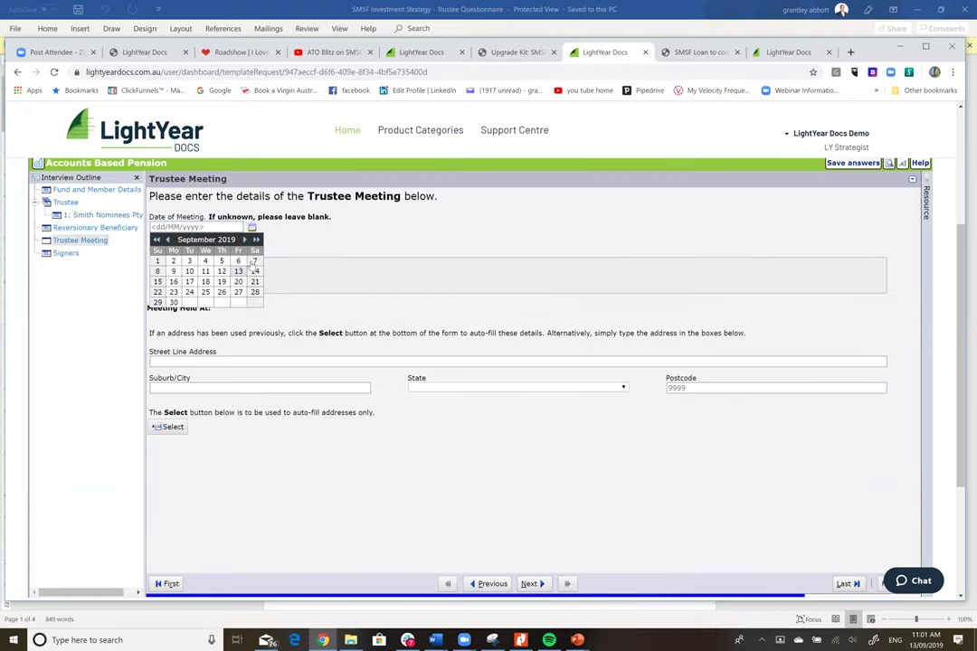
{"action": "left_click", "coordinate": [239, 283]}
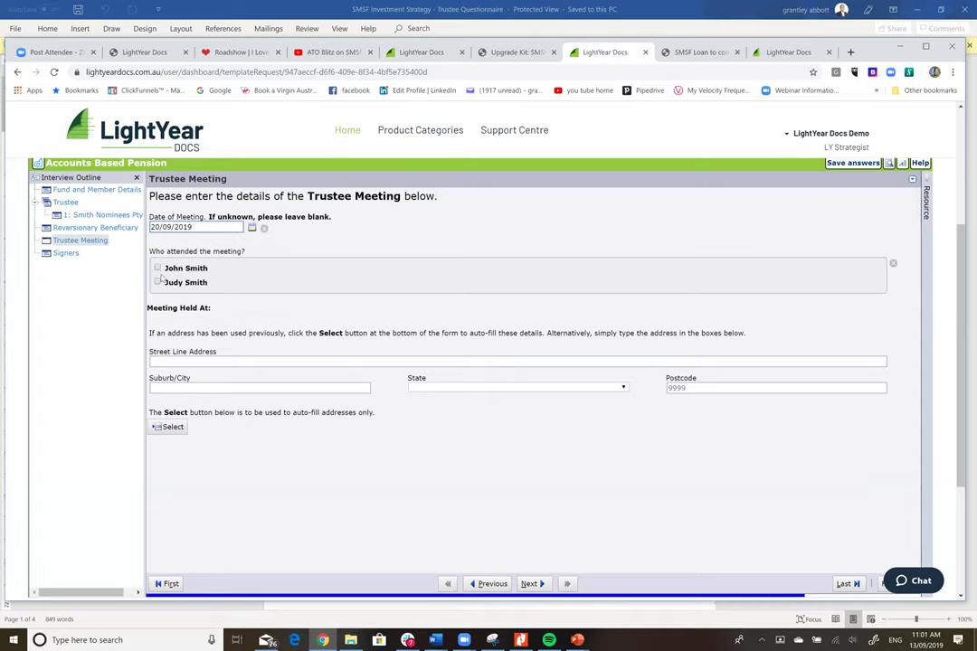
{"action": "left_click", "coordinate": [157, 269]}
{"action": "left_click", "coordinate": [157, 282]}
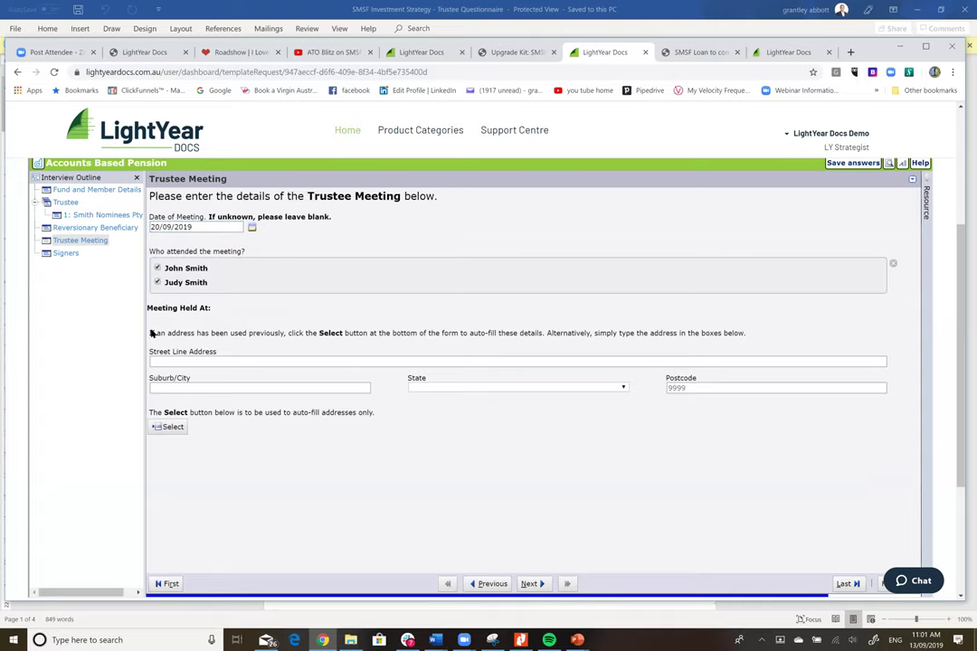
- Use the saved company address for the meeting, then continue past Signers to assemble the PDF
{"action": "left_click", "coordinate": [165, 427]}
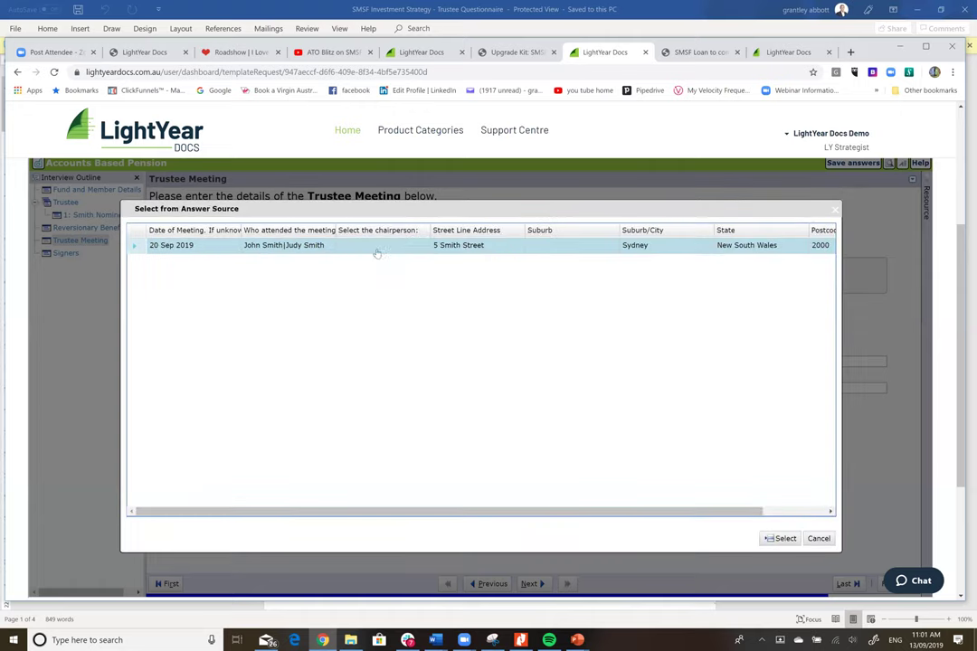
{"action": "left_click", "coordinate": [783, 539]}
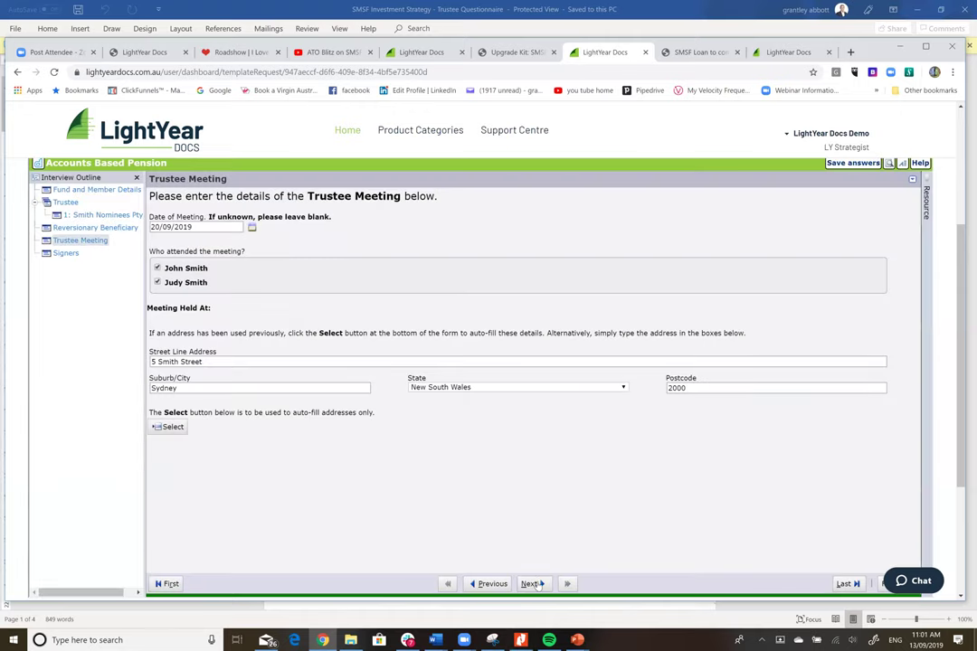
{"action": "left_click", "coordinate": [534, 584]}
{"action": "left_click", "coordinate": [538, 584]}
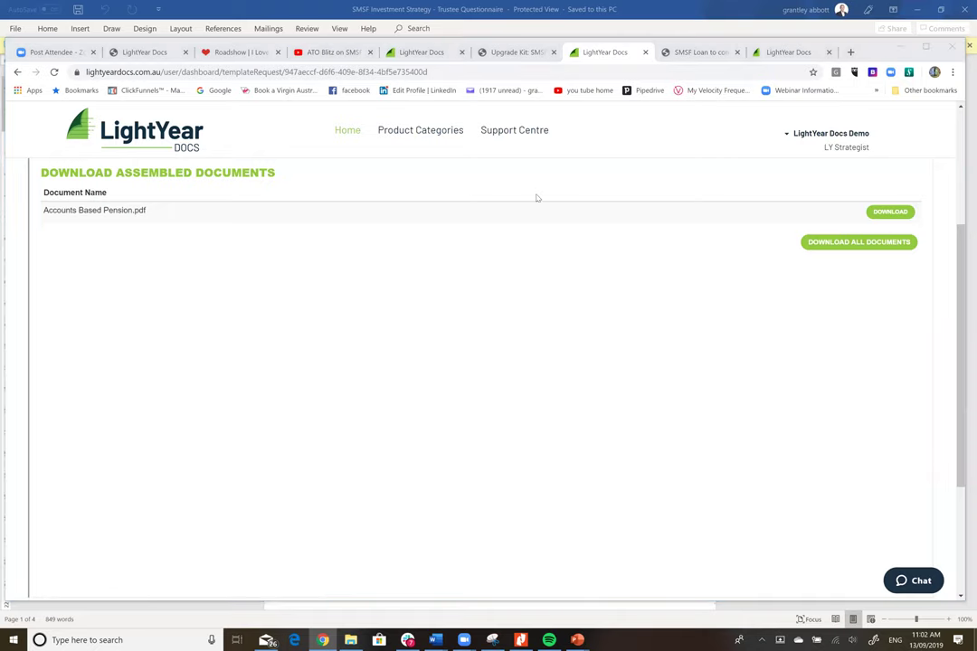
- Download the assembled Accounts Based Pension.pdf from the finished interview
{"action": "left_click", "coordinate": [880, 213]}
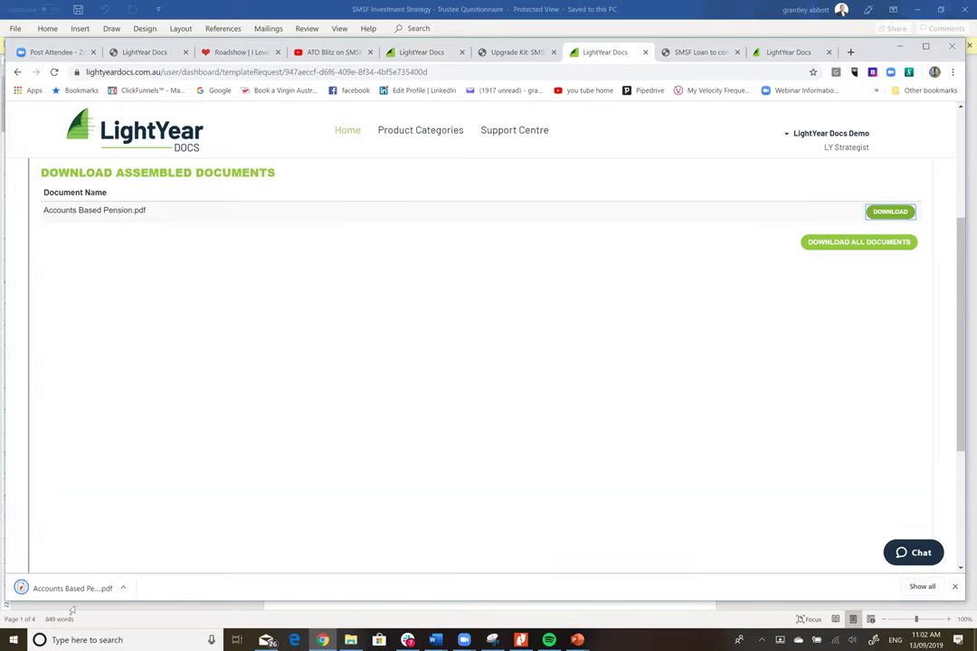
- Open Accounts Based Pension.pdf and scroll to the $500,000 application commencing 20 September 2019
{"action": "left_click", "coordinate": [87, 588]}
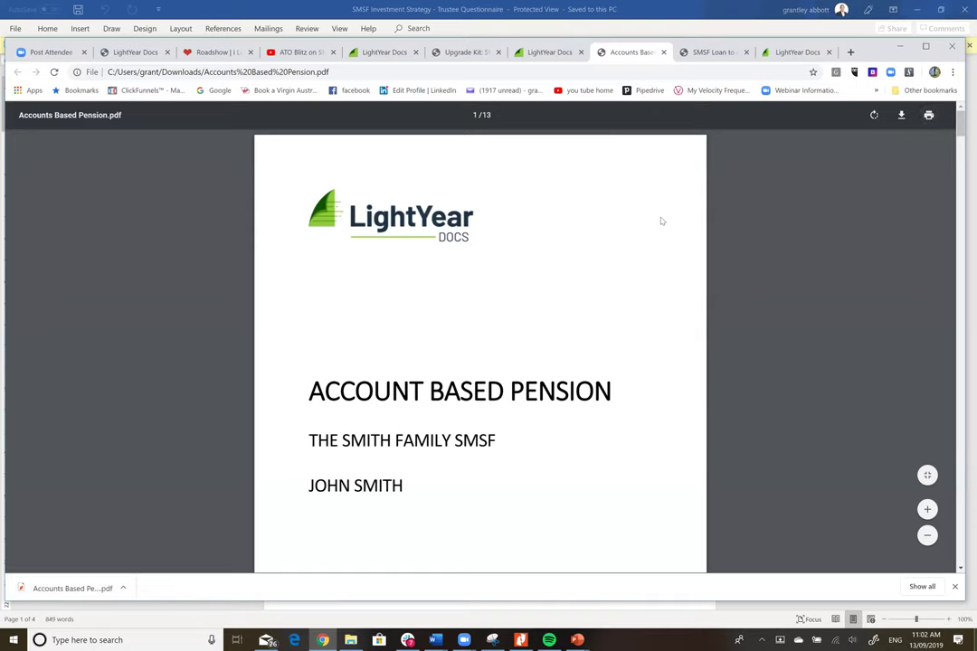
{"action": "scroll", "coordinate": [662, 221], "scroll_direction": "down", "scroll_amount": 1}
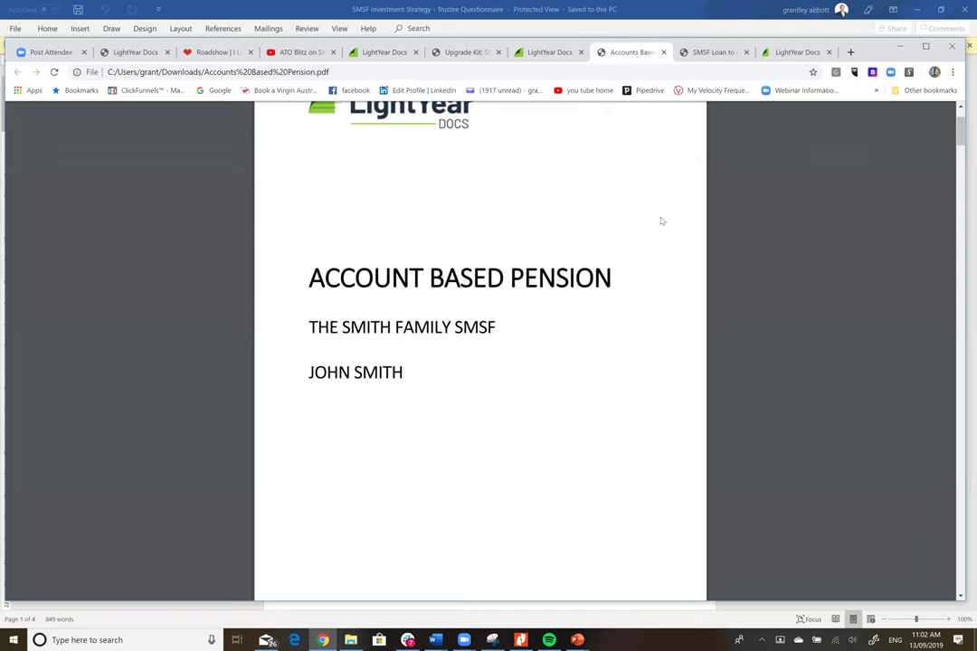
{"action": "scroll", "coordinate": [661, 220], "scroll_direction": "down", "scroll_amount": 1}
{"action": "scroll", "coordinate": [662, 221], "scroll_direction": "down", "scroll_amount": 2}
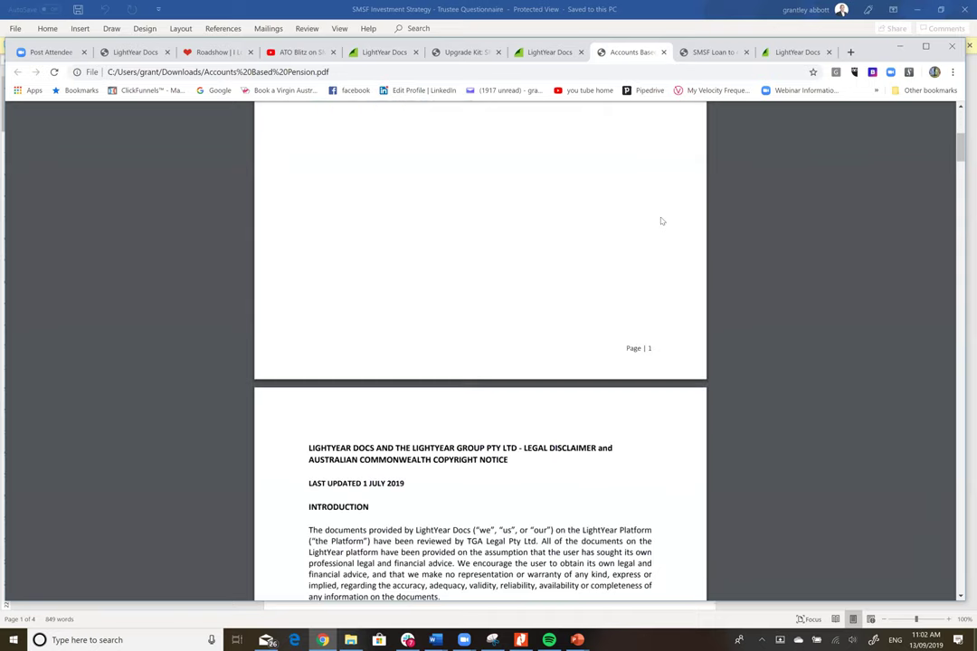
{"action": "scroll", "coordinate": [661, 221], "scroll_direction": "down", "scroll_amount": 3}
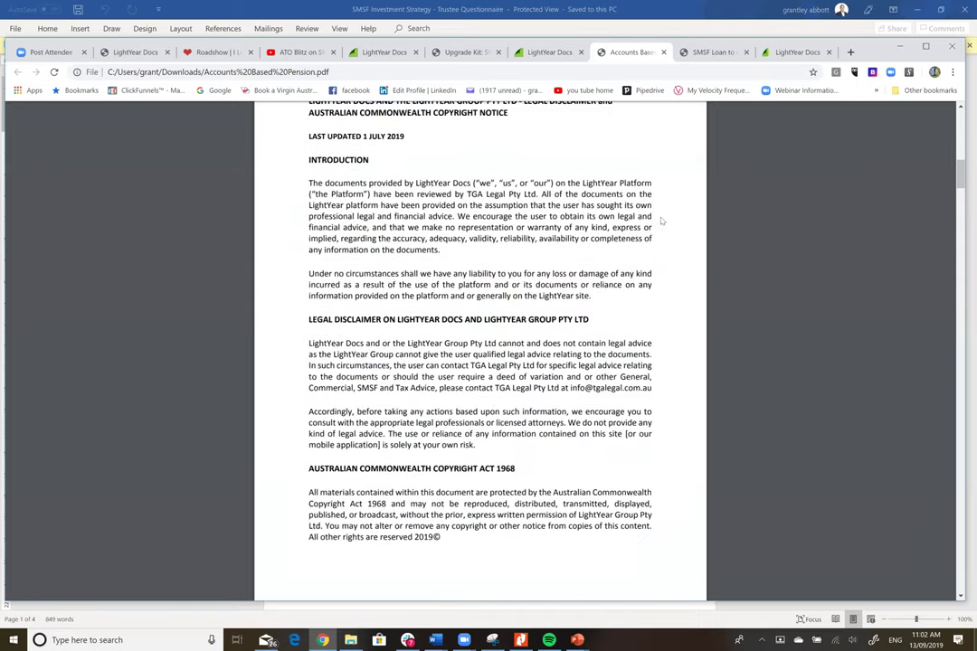
{"action": "scroll", "coordinate": [662, 221], "scroll_direction": "down", "scroll_amount": 4}
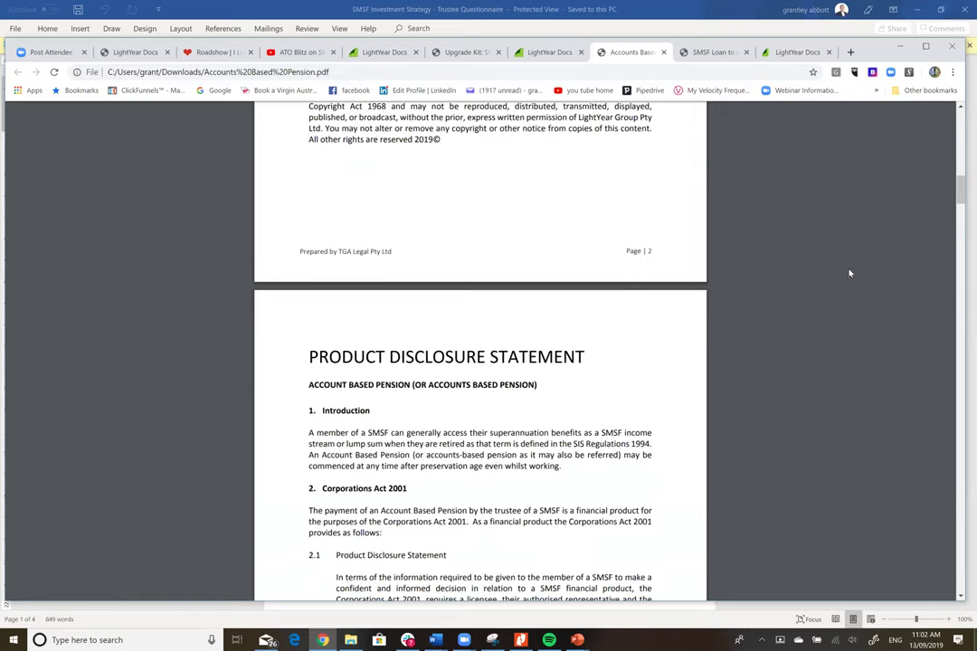
{"action": "left_click_drag", "start_coordinate": [954, 198], "coordinate": [957, 418]}
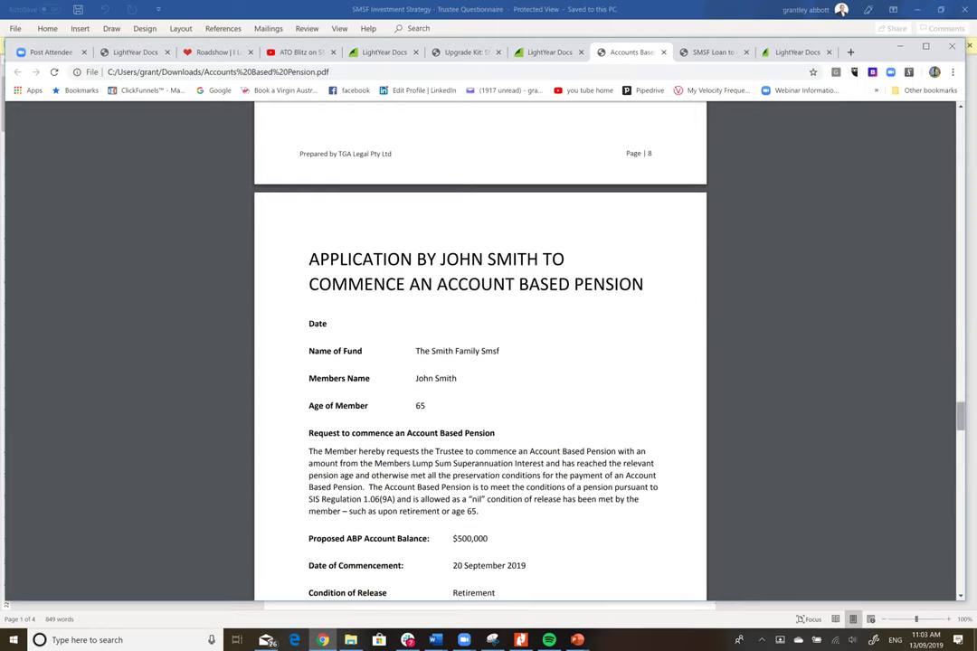
- Scroll from page 9 through the conditions and witness blocks to the Binding Trustee Resolution
{"action": "scroll", "coordinate": [811, 352], "scroll_direction": "down", "scroll_amount": 1}
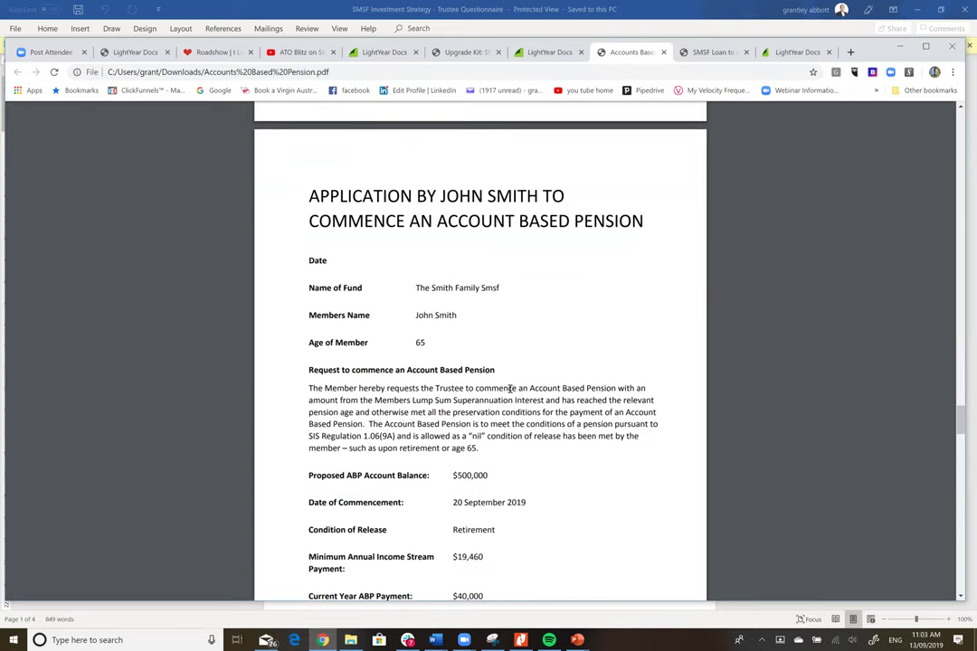
{"action": "scroll", "coordinate": [616, 423], "scroll_direction": "down", "scroll_amount": 2}
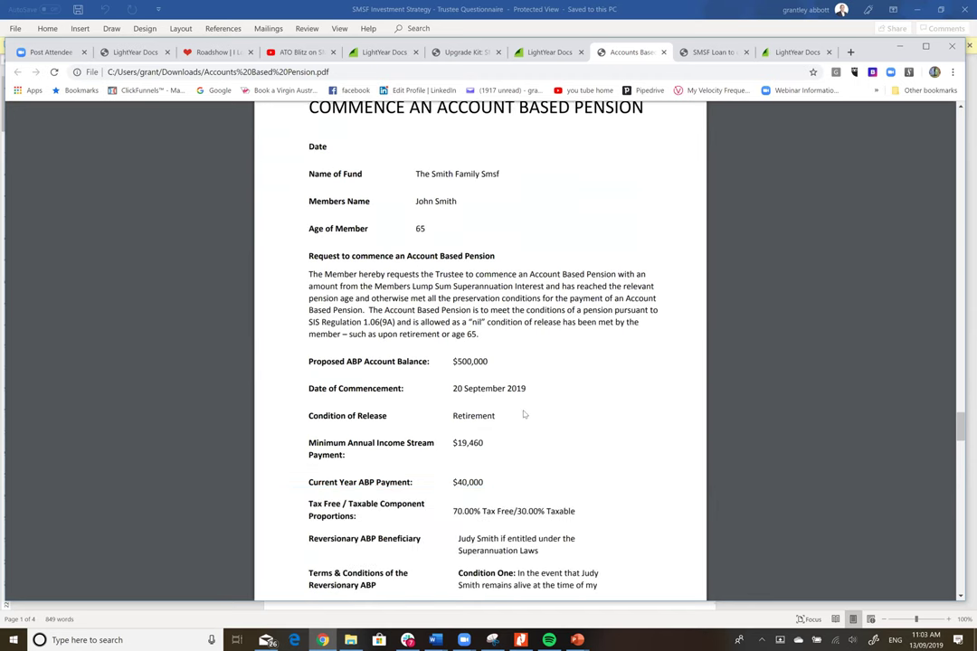
{"action": "scroll", "coordinate": [522, 417], "scroll_direction": "down", "scroll_amount": 1}
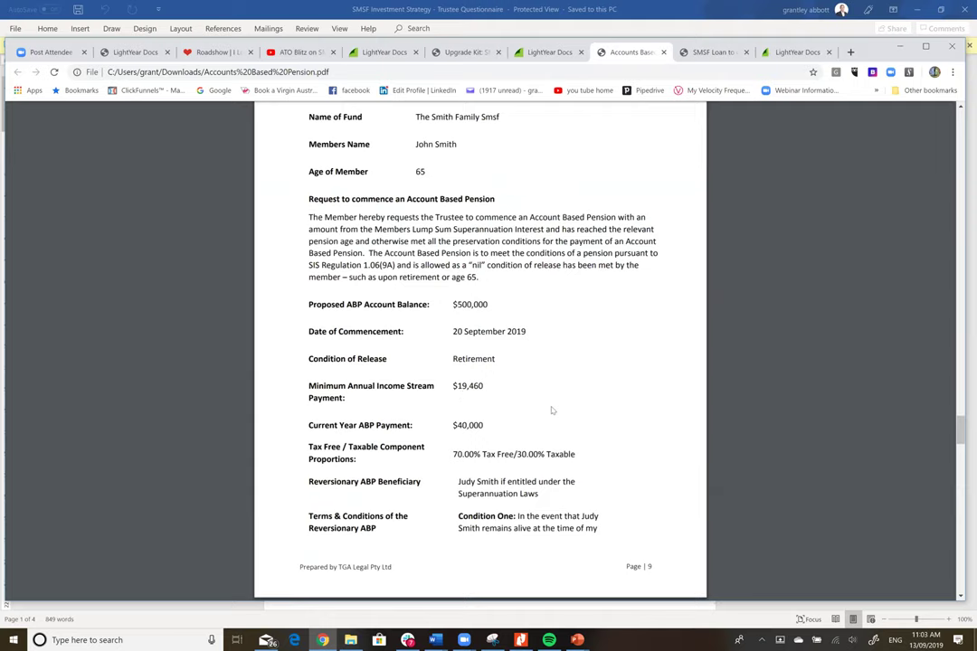
{"action": "scroll", "coordinate": [552, 411], "scroll_direction": "down", "scroll_amount": 2}
{"action": "scroll", "coordinate": [552, 410], "scroll_direction": "down", "scroll_amount": 1}
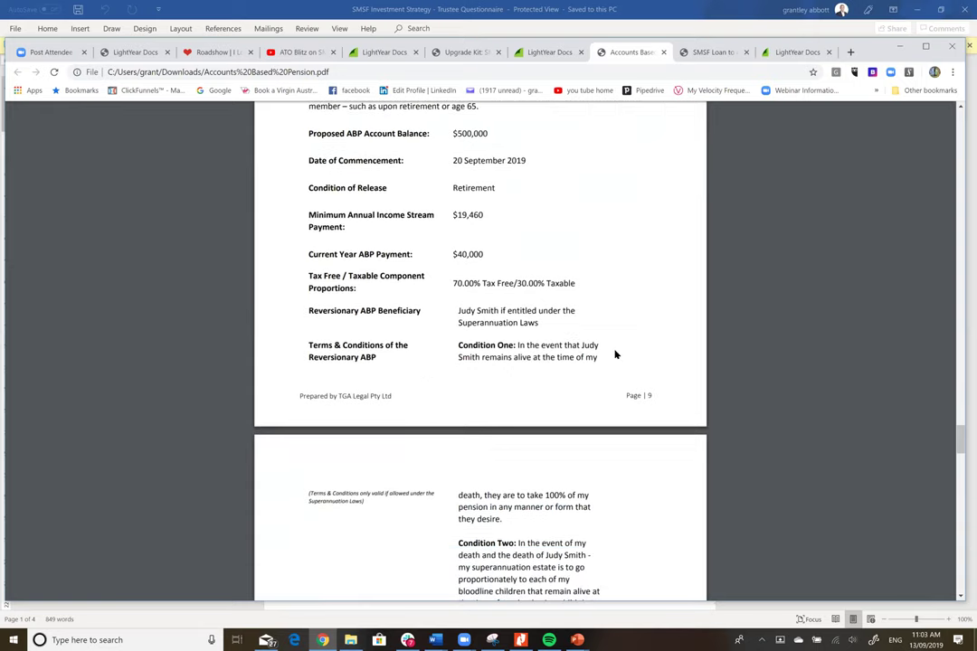
{"action": "scroll", "coordinate": [615, 354], "scroll_direction": "down", "scroll_amount": 5}
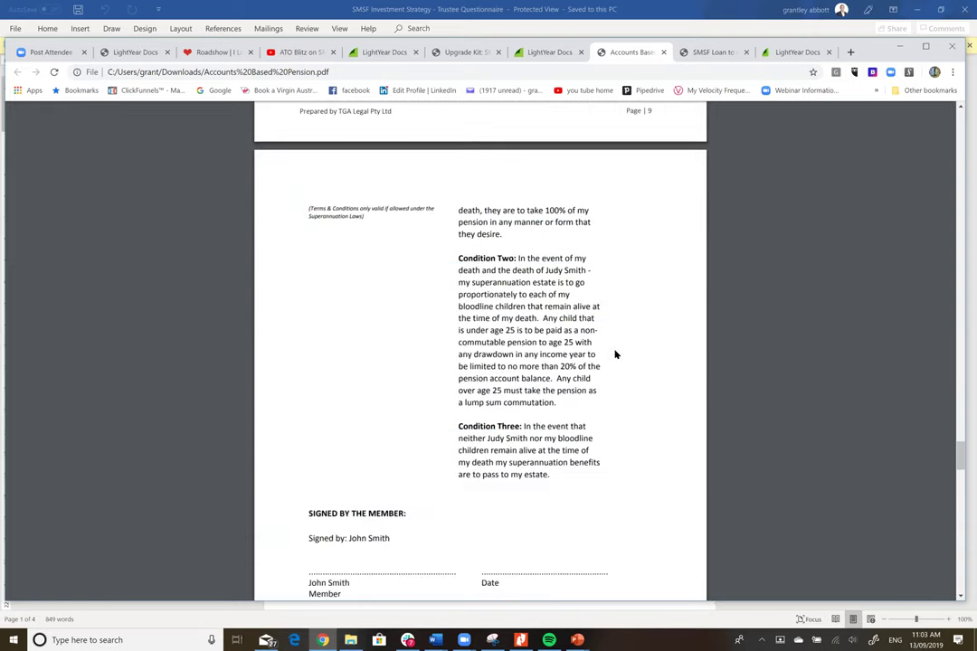
{"action": "scroll", "coordinate": [616, 354], "scroll_direction": "down", "scroll_amount": 2}
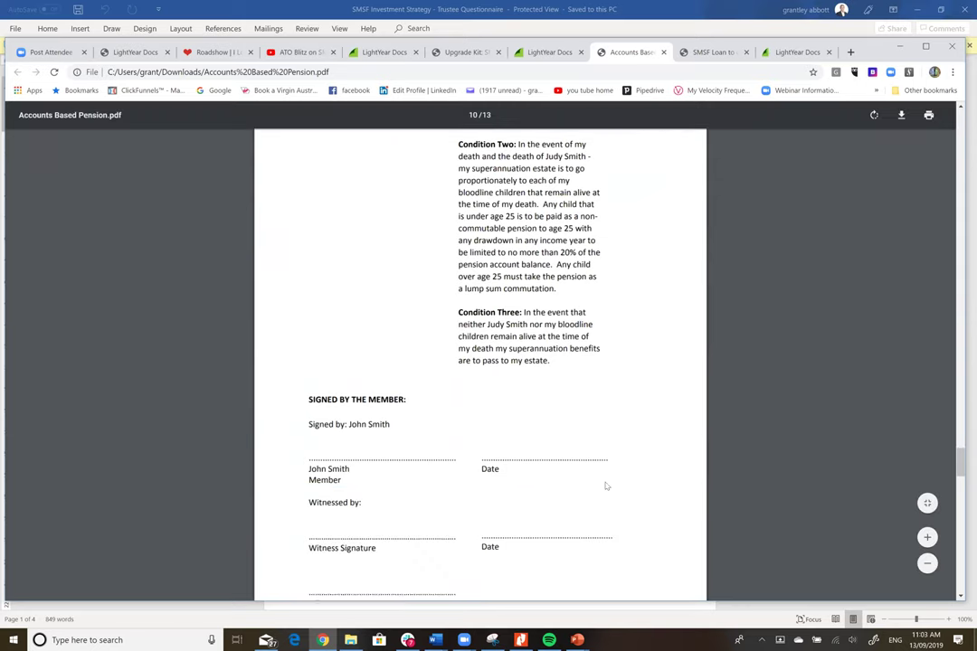
{"action": "scroll", "coordinate": [608, 461], "scroll_direction": "down", "scroll_amount": 4}
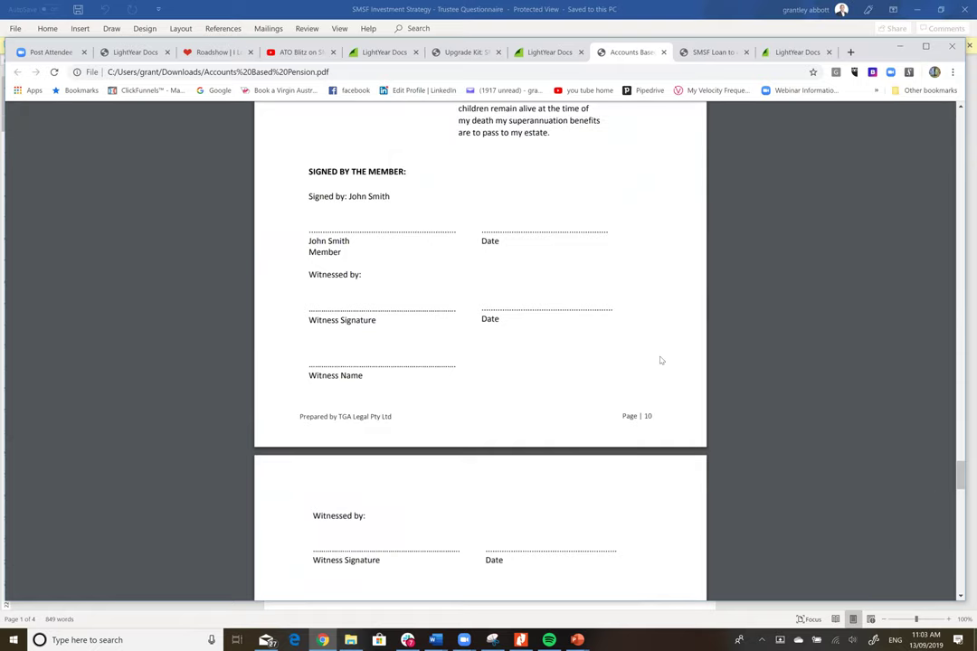
{"action": "scroll", "coordinate": [667, 359], "scroll_direction": "down", "scroll_amount": 12}
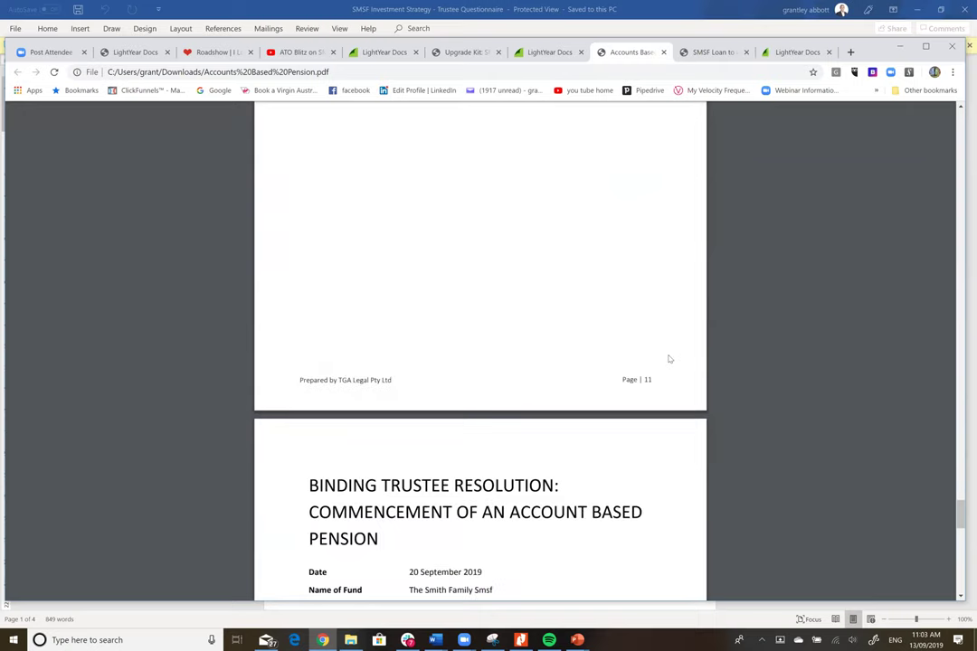
{"action": "scroll", "coordinate": [669, 359], "scroll_direction": "down", "scroll_amount": 3}
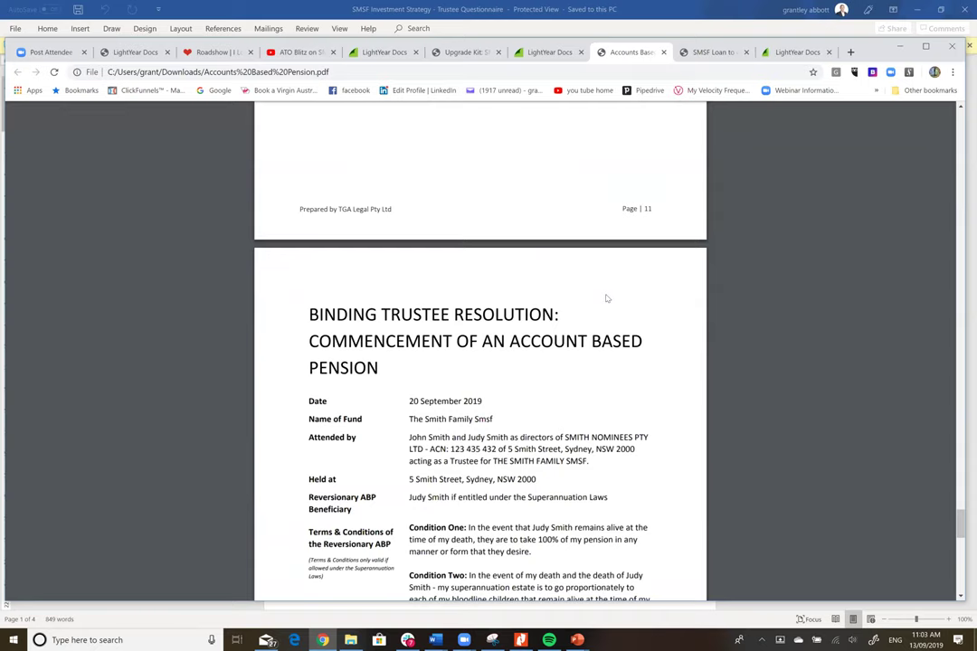
- Zoom in and read through the trustee resolution and its execution block
{"action": "scroll", "coordinate": [607, 298], "scroll_direction": "up", "scroll_amount": 2}
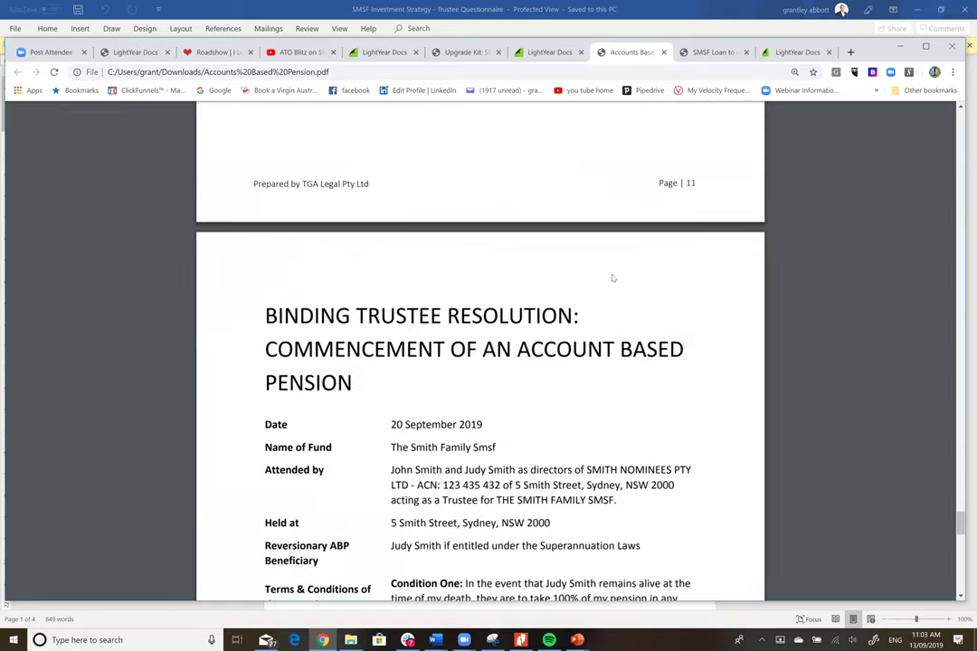
{"action": "scroll", "coordinate": [612, 279], "scroll_direction": "down", "scroll_amount": 2}
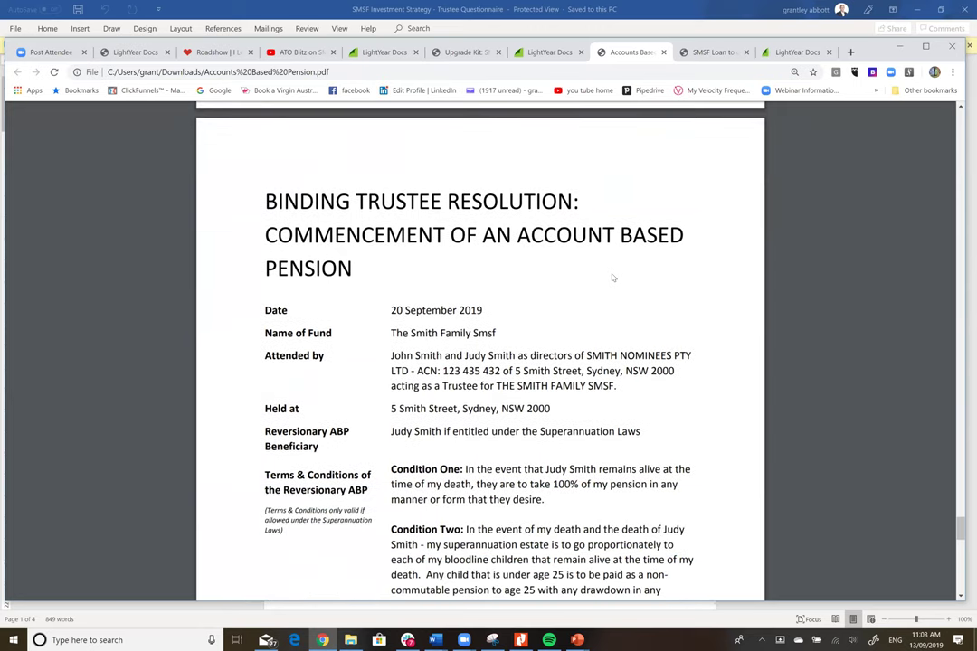
{"action": "scroll", "coordinate": [612, 278], "scroll_direction": "down", "scroll_amount": 1}
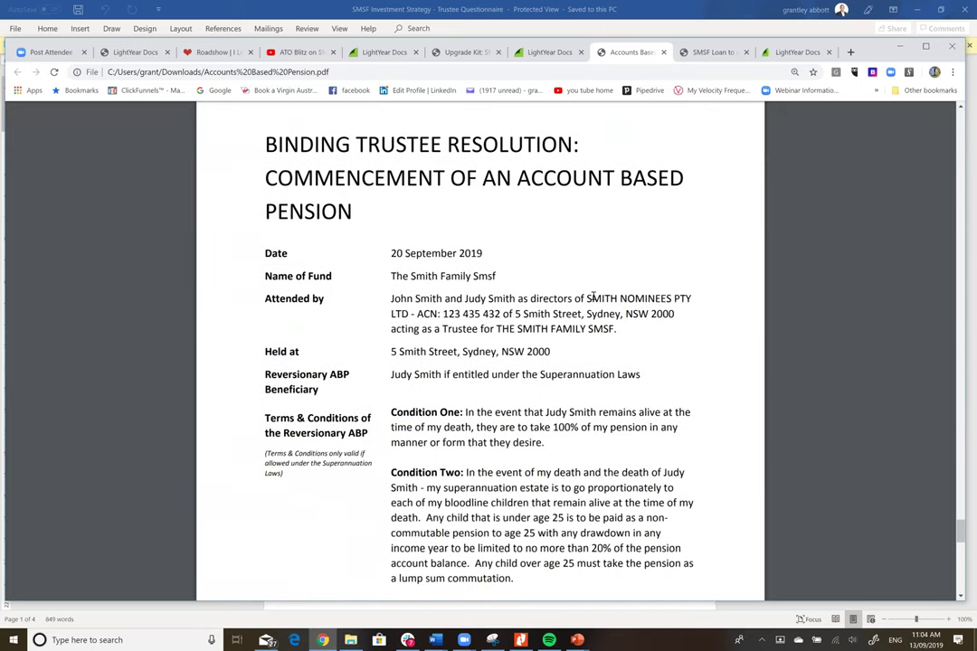
{"action": "scroll", "coordinate": [665, 382], "scroll_direction": "down", "scroll_amount": 3}
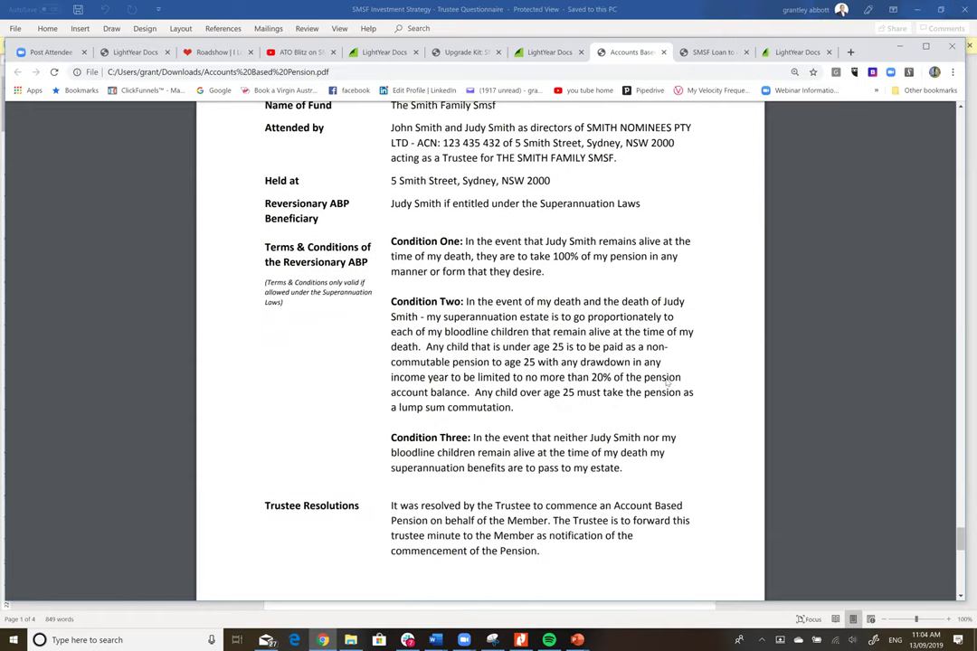
{"action": "scroll", "coordinate": [667, 382], "scroll_direction": "down", "scroll_amount": 7}
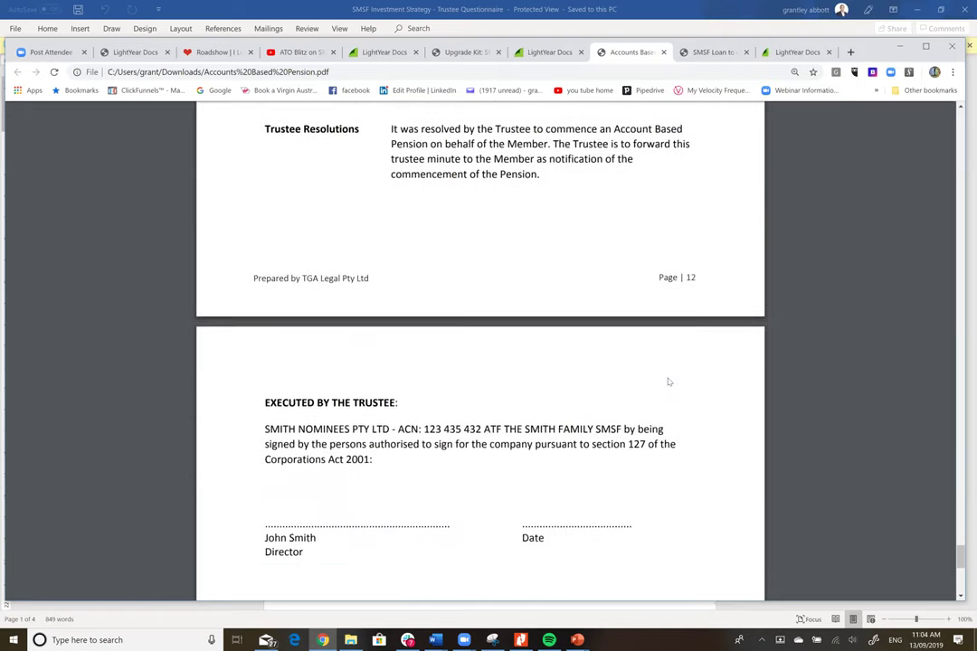
{"action": "scroll", "coordinate": [669, 382], "scroll_direction": "down", "scroll_amount": 5}
- Scroll back up to page 9 showing the $19,460 minimum annual income stream payment
{"action": "scroll", "coordinate": [669, 382], "scroll_direction": "up", "scroll_amount": 10}
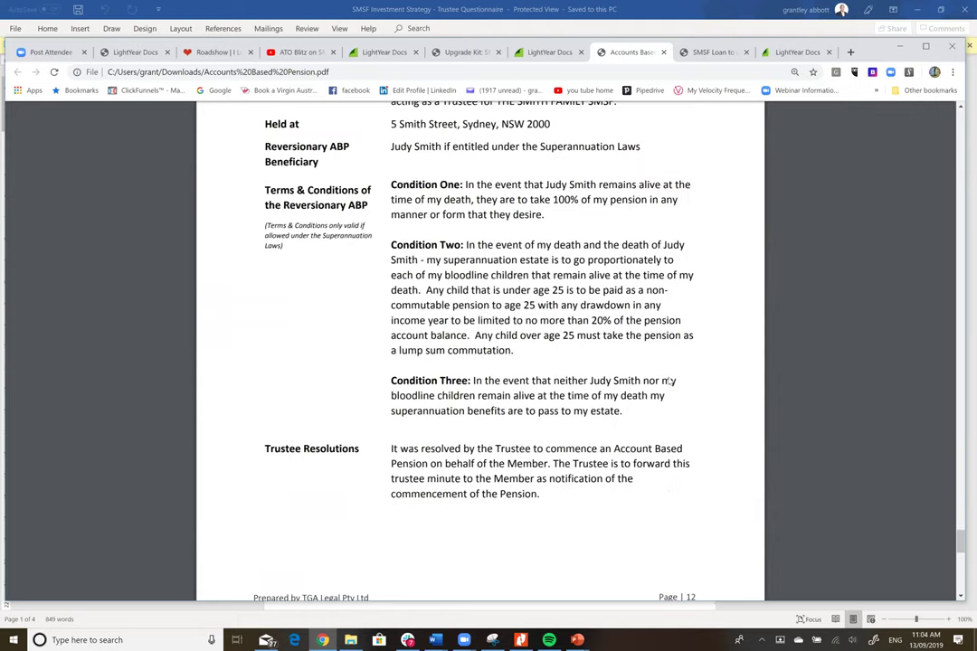
{"action": "scroll", "coordinate": [669, 381], "scroll_direction": "up", "scroll_amount": 2}
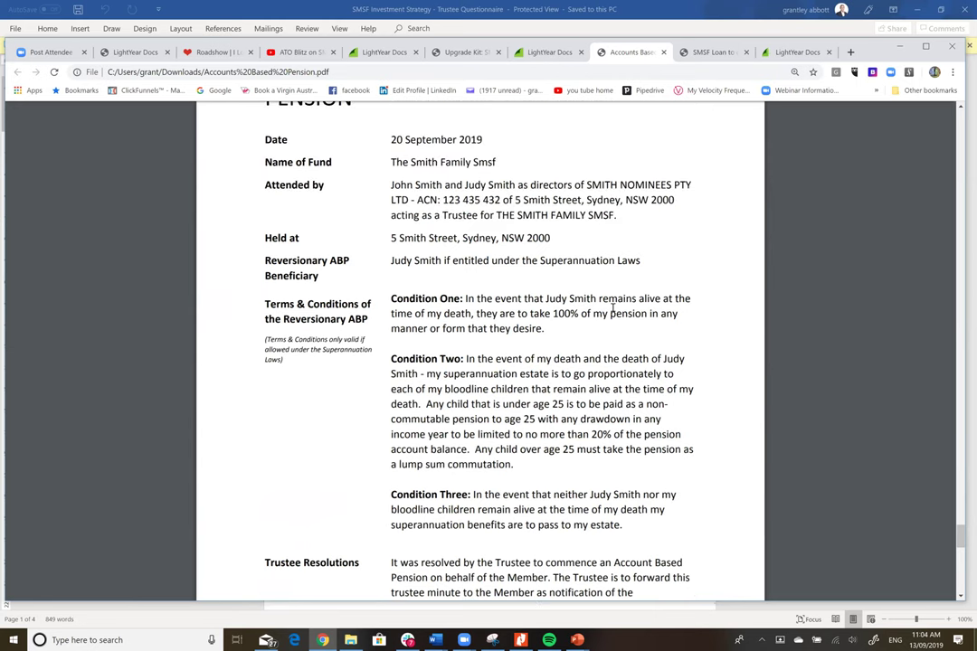
{"action": "scroll", "coordinate": [613, 307], "scroll_direction": "up", "scroll_amount": 13}
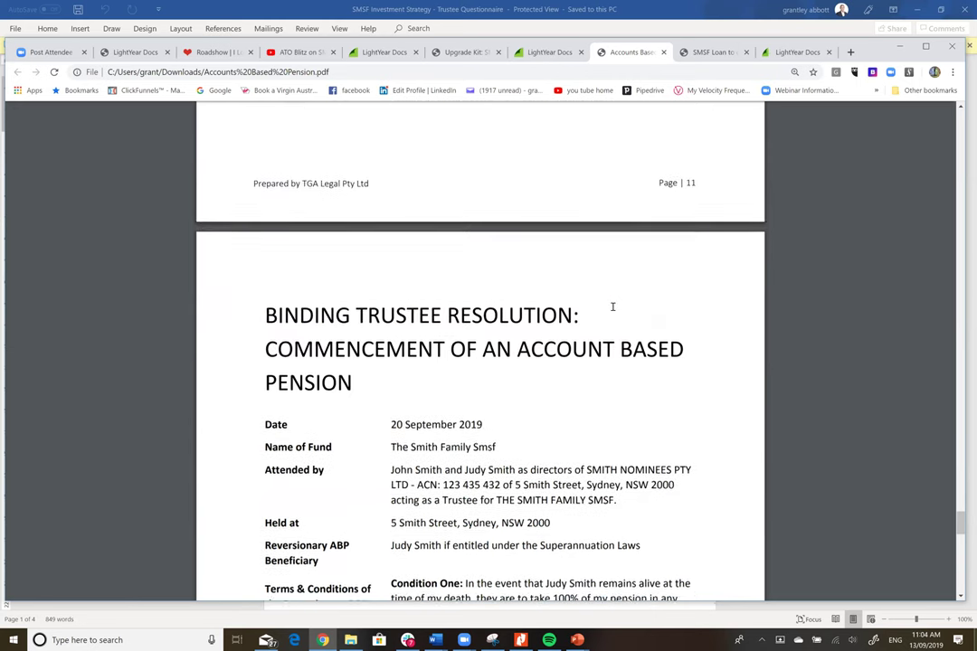
{"action": "scroll", "coordinate": [612, 307], "scroll_direction": "up", "scroll_amount": 10}
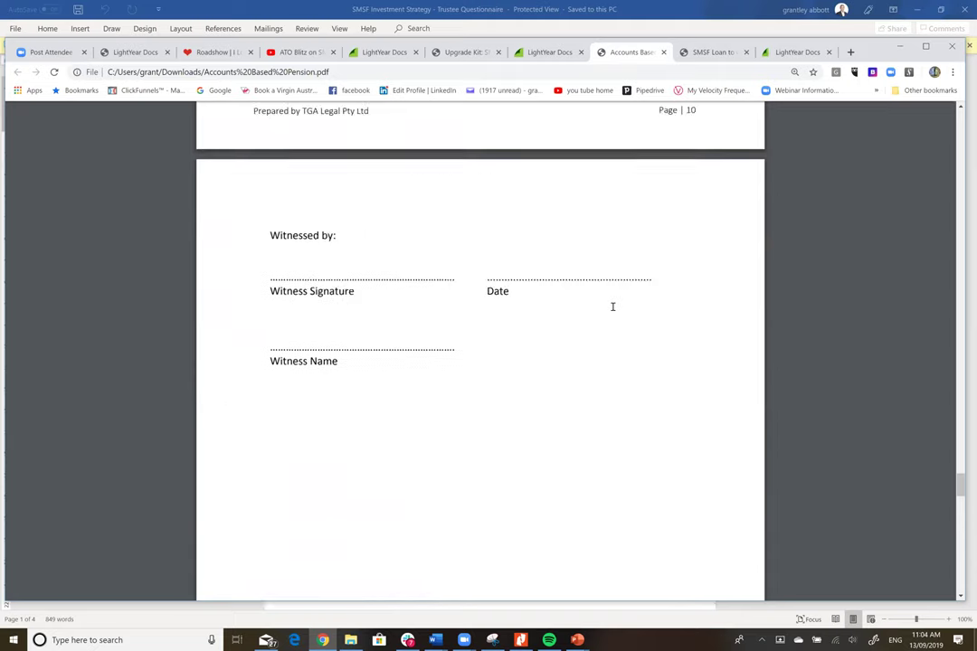
{"action": "scroll", "coordinate": [613, 308], "scroll_direction": "up", "scroll_amount": 9}
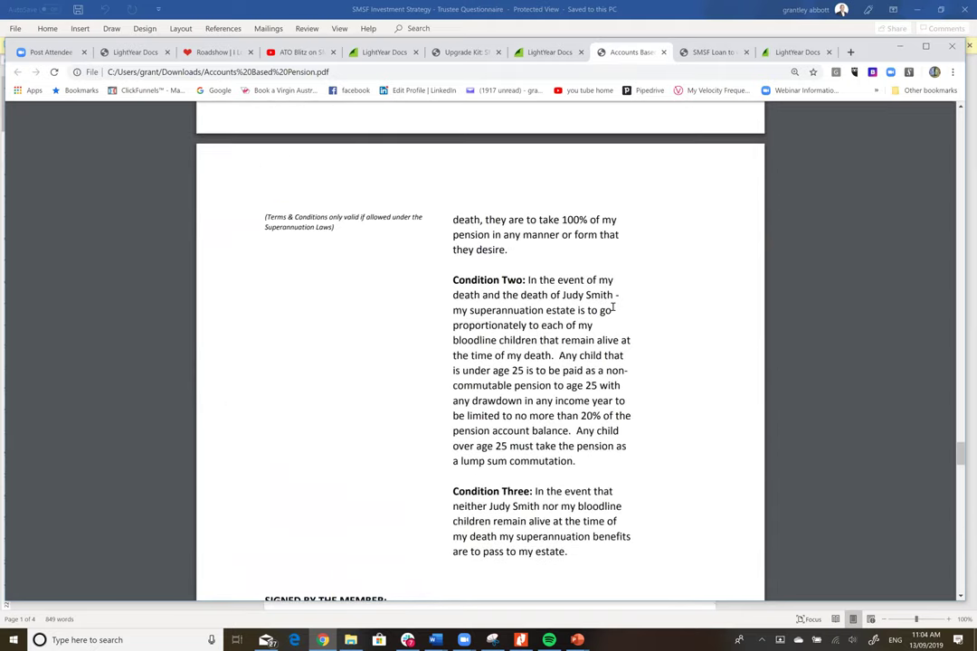
{"action": "scroll", "coordinate": [613, 307], "scroll_direction": "up", "scroll_amount": 4}
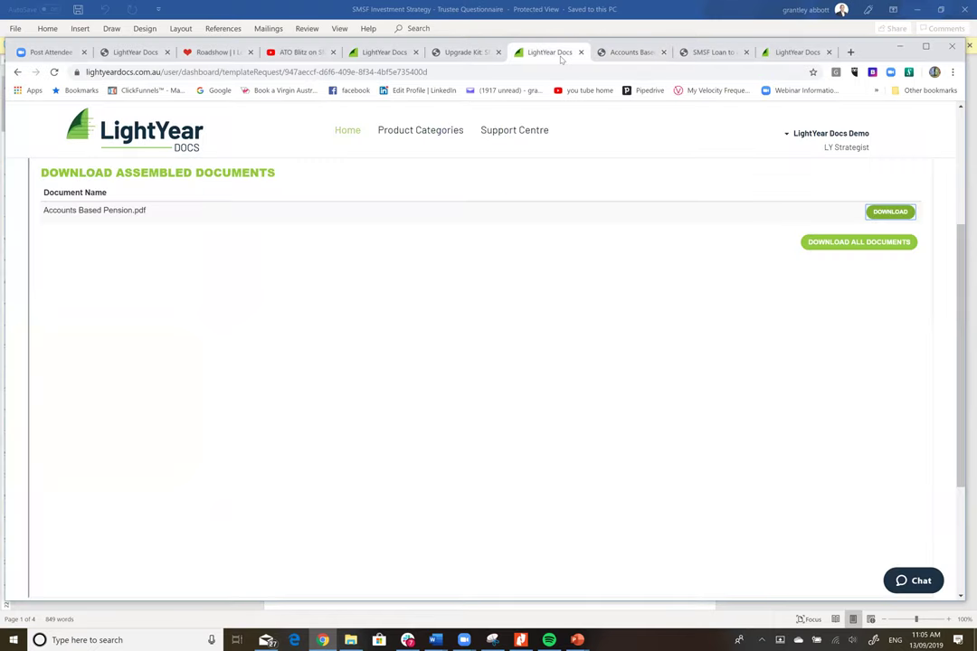
- From LightYear Docs Home, filter by Strategy Automation and open Related Party LRBA (Shares)
{"action": "left_click", "coordinate": [556, 52]}
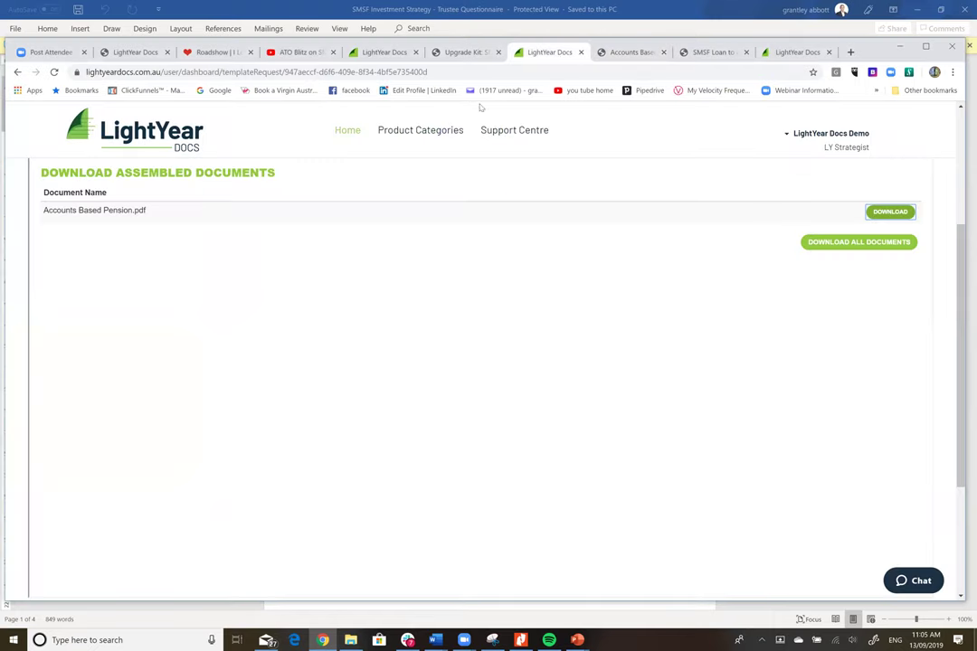
{"action": "left_click", "coordinate": [343, 132]}
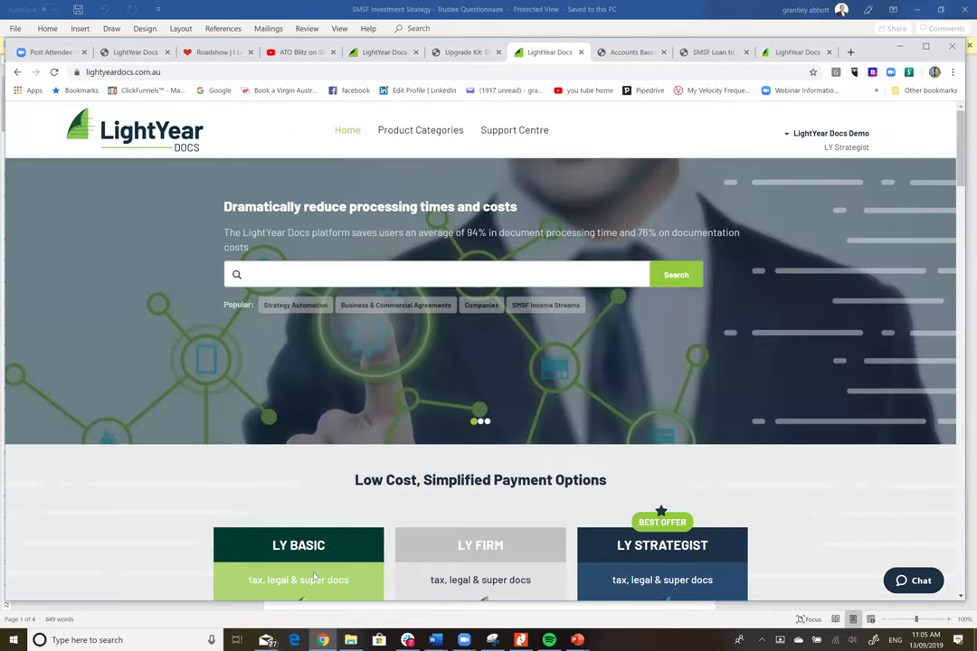
{"action": "left_click", "coordinate": [288, 305]}
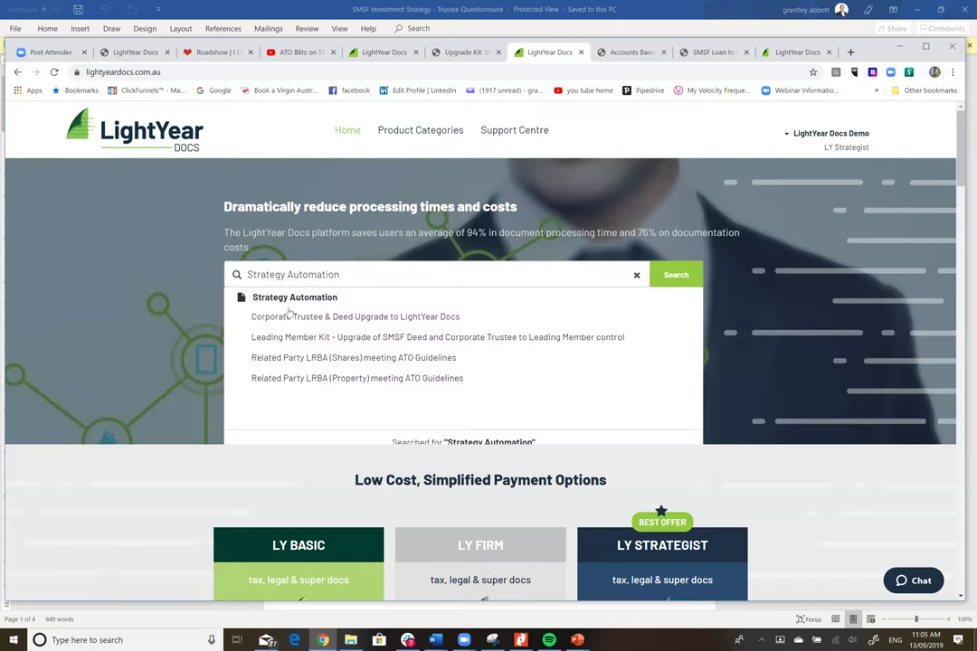
{"action": "left_click", "coordinate": [330, 359]}
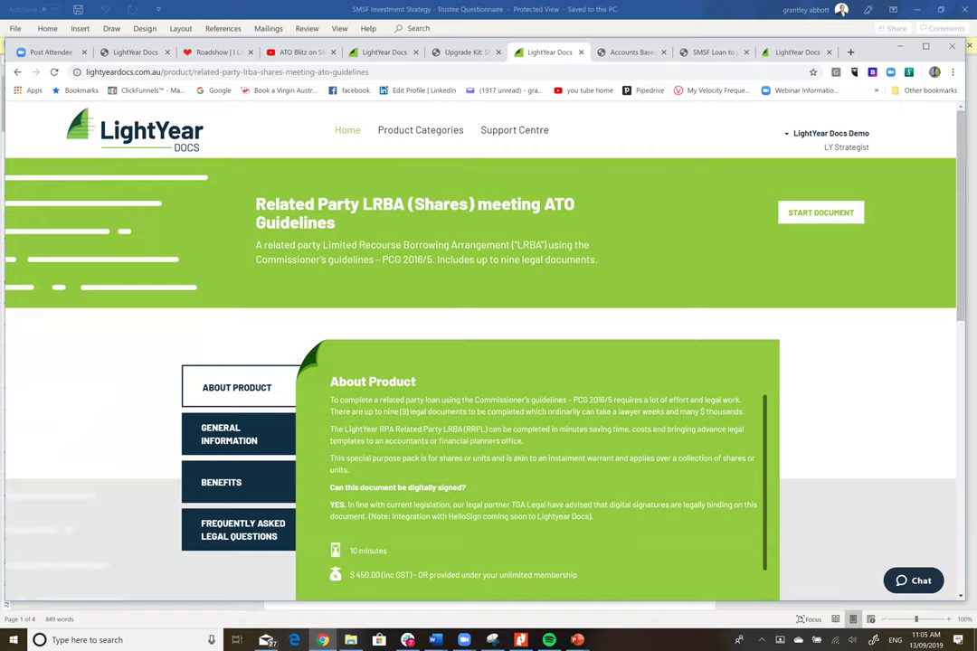
- Scroll through the Related Party LRBA (Shares) product page
{"action": "scroll", "coordinate": [488, 362], "scroll_direction": "down", "scroll_amount": 3}
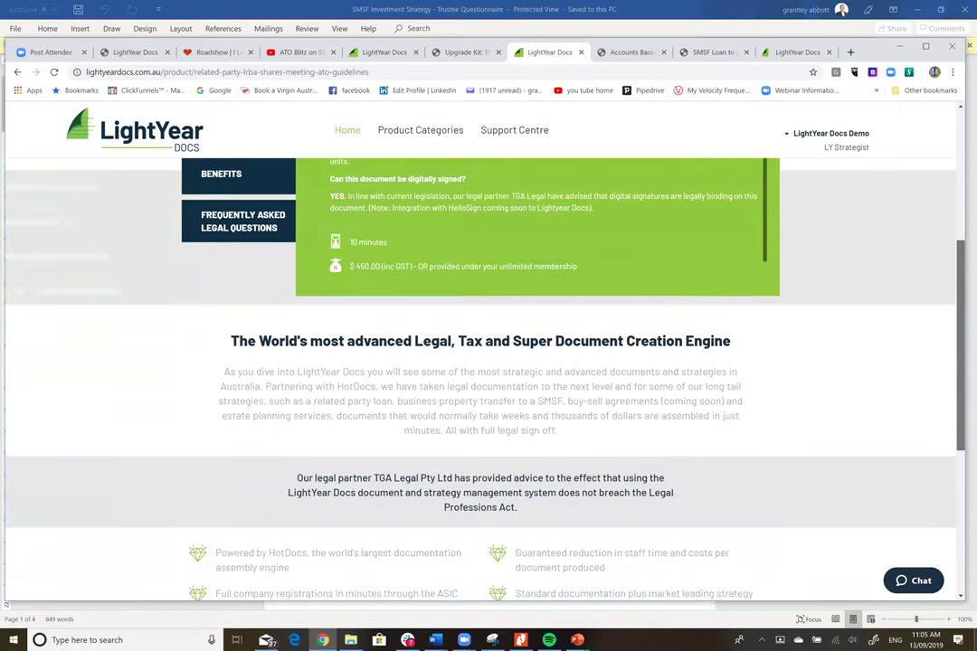
{"action": "scroll", "coordinate": [955, 185], "scroll_direction": "up", "scroll_amount": 3}
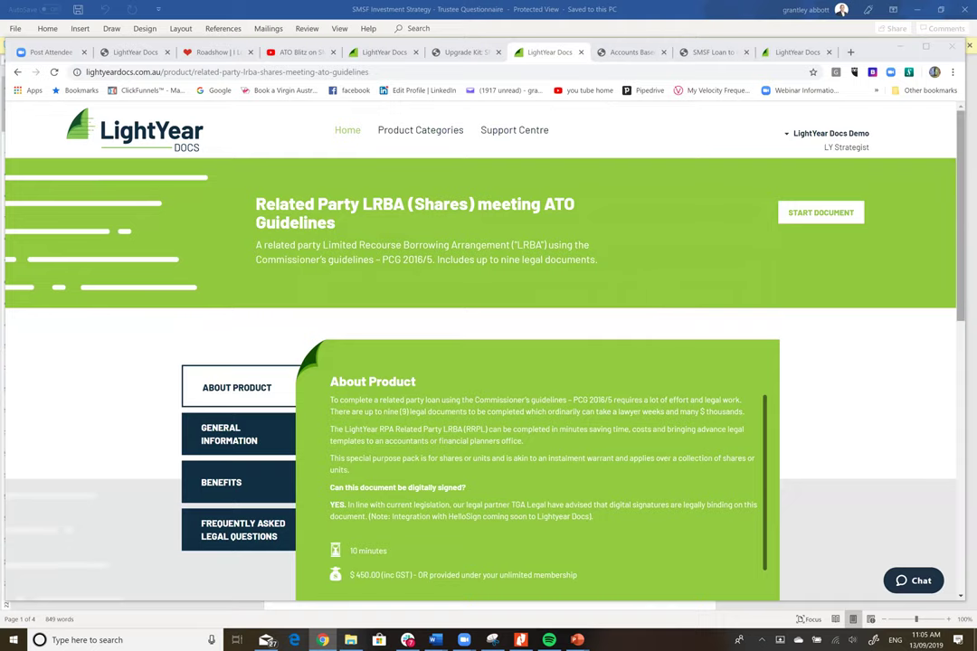
{"action": "scroll", "coordinate": [479, 362], "scroll_direction": "down", "scroll_amount": 10}
{"action": "scroll", "coordinate": [391, 217], "scroll_direction": "up", "scroll_amount": 10}
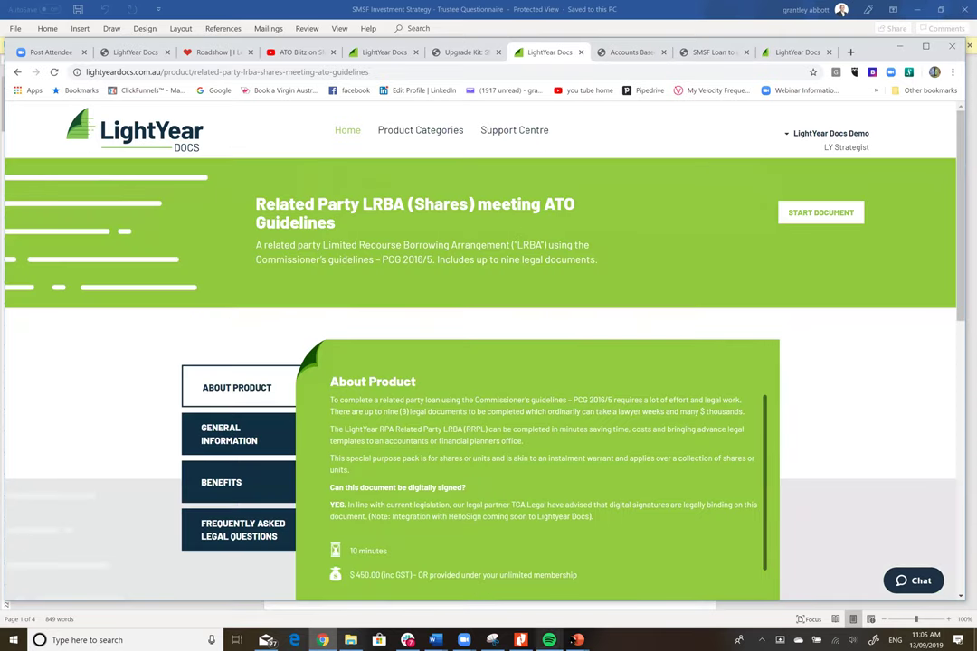
- Present the Class Induction Training pricing slide full screen from the current slide
{"action": "mouse_move", "coordinate": [577, 639]}
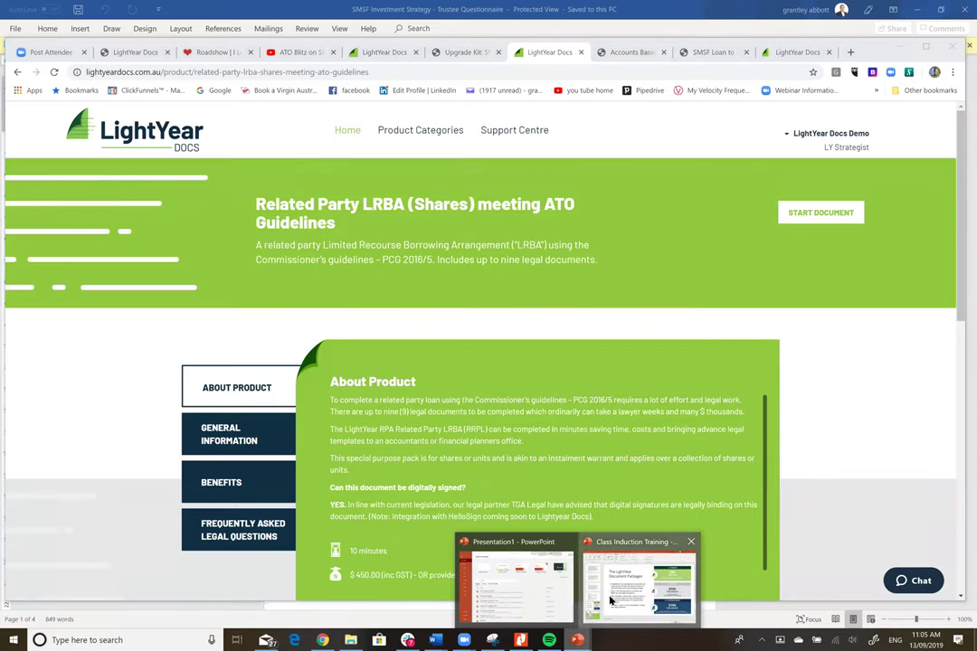
{"action": "left_click", "coordinate": [638, 588]}
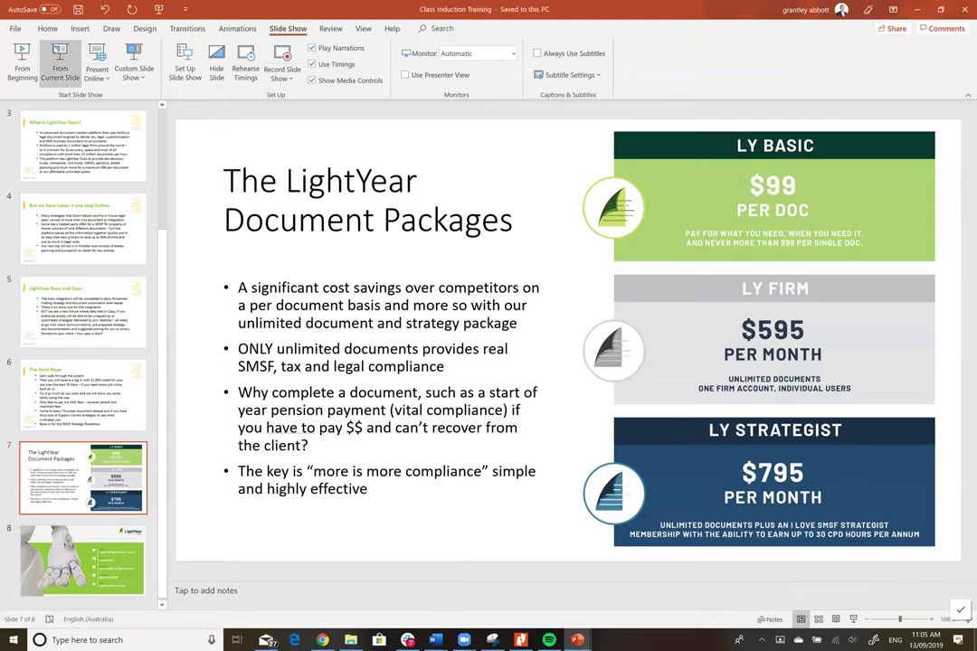
{"action": "left_click", "coordinate": [45, 41]}
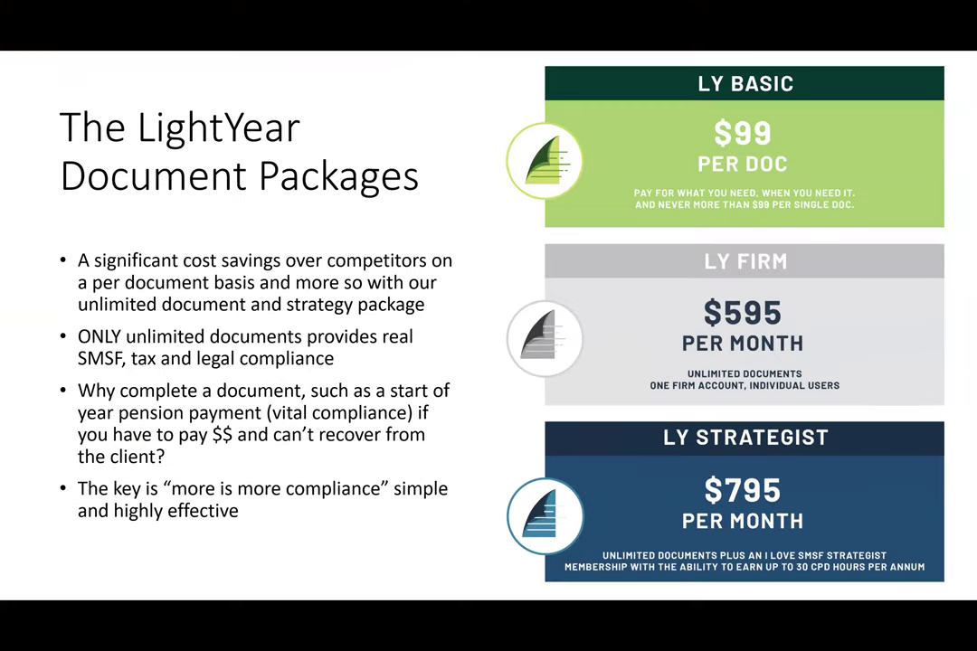